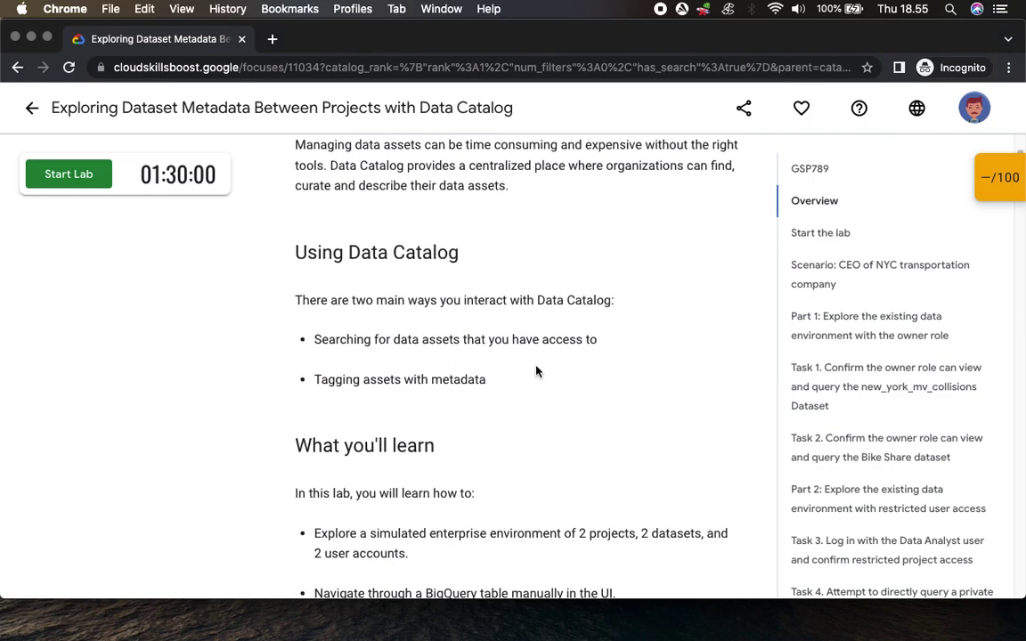
Step: Read the lab's learning objectives, prerequisites, scoring checkpoints and the Start the lab instructions
scroll(536, 371, "down", 1)
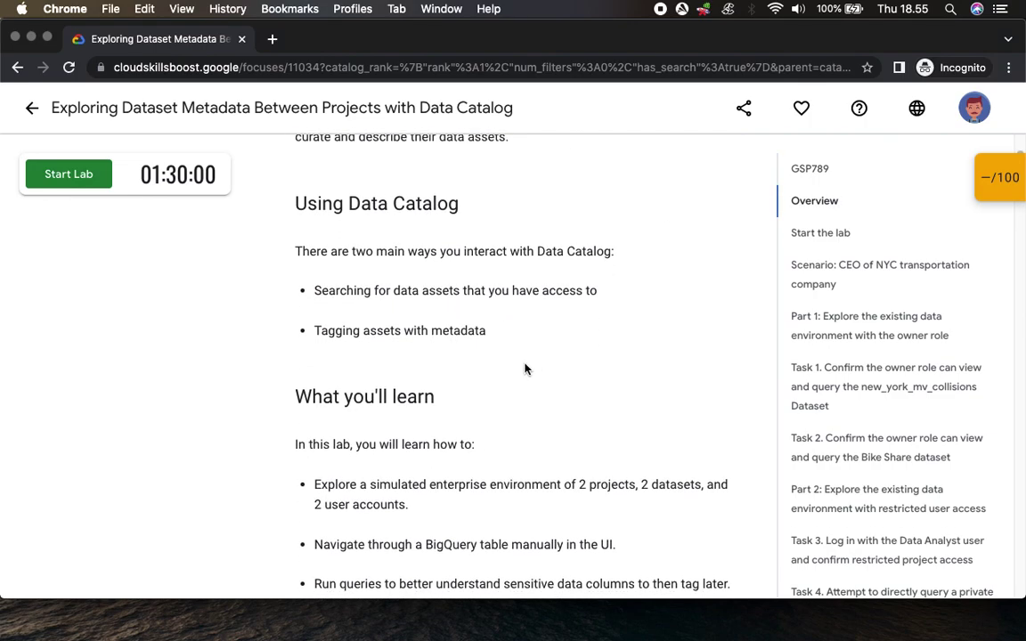
scroll(333, 326, "down", 2)
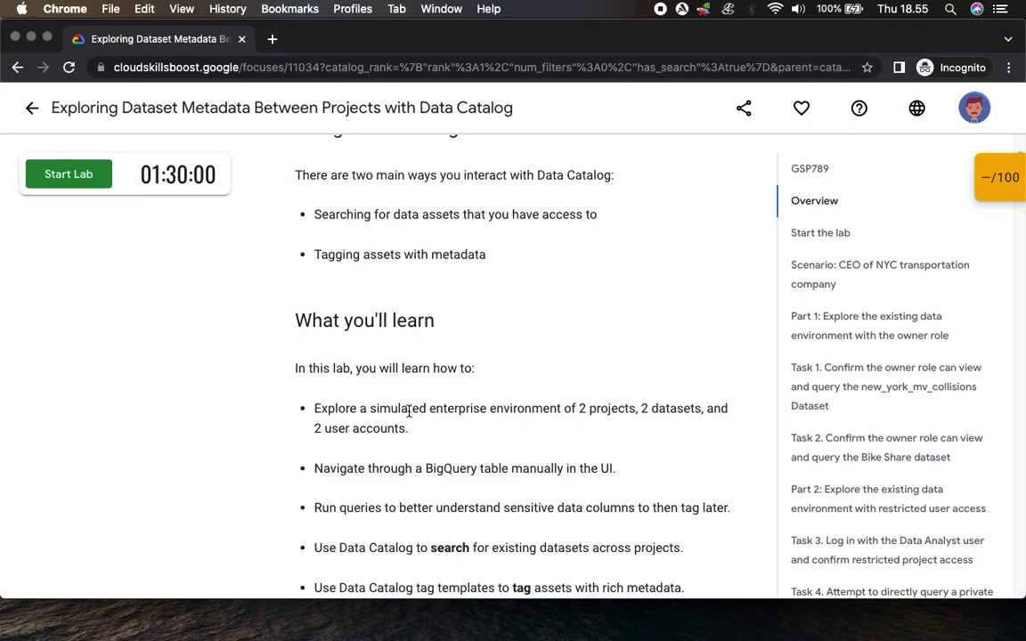
scroll(604, 443, "down", 5)
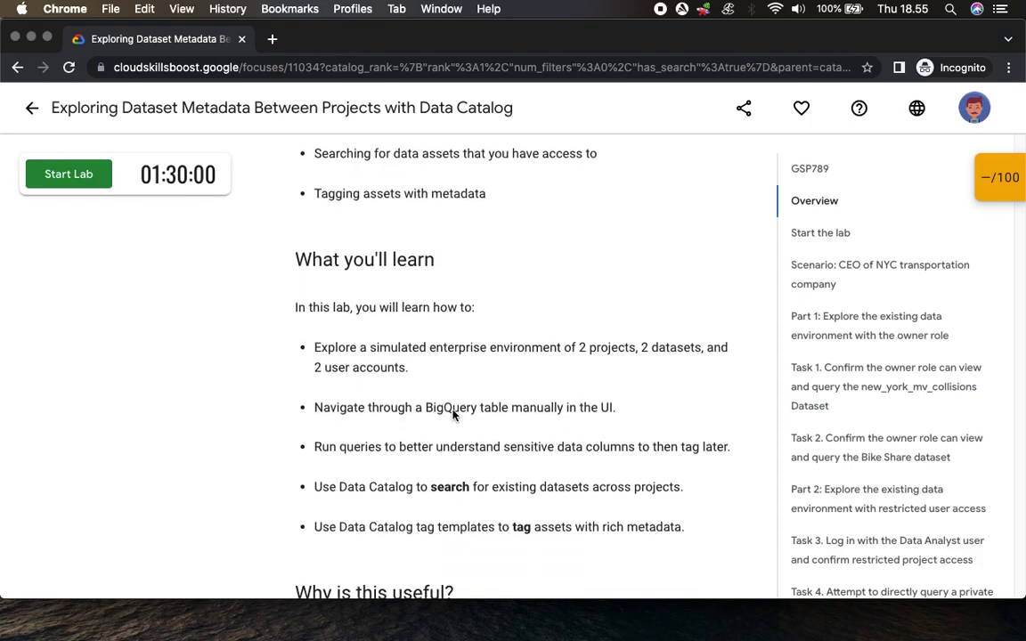
scroll(366, 362, "down", 4)
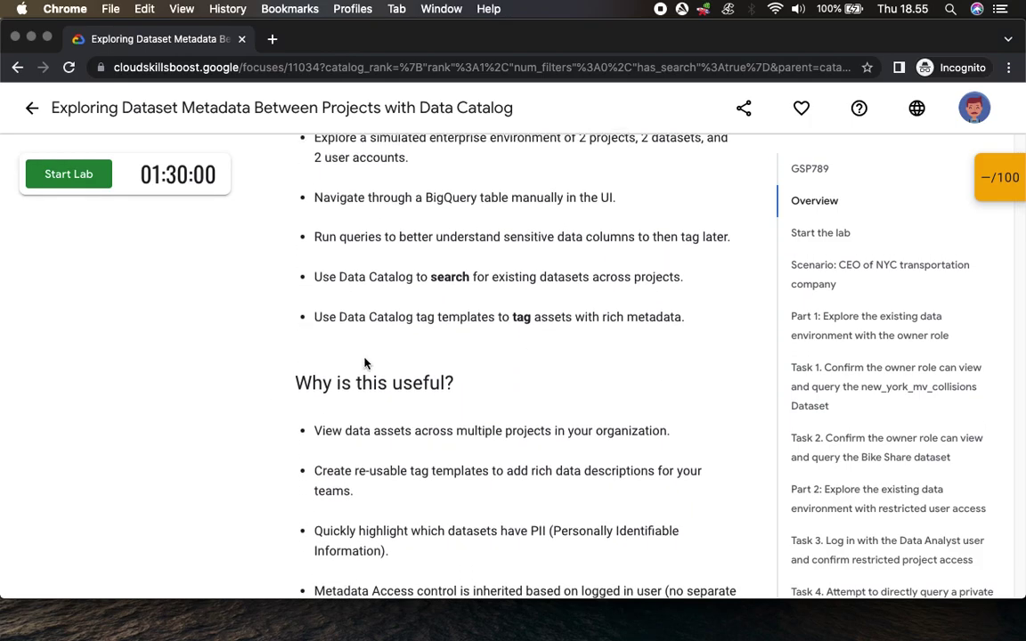
scroll(464, 403, "down", 7)
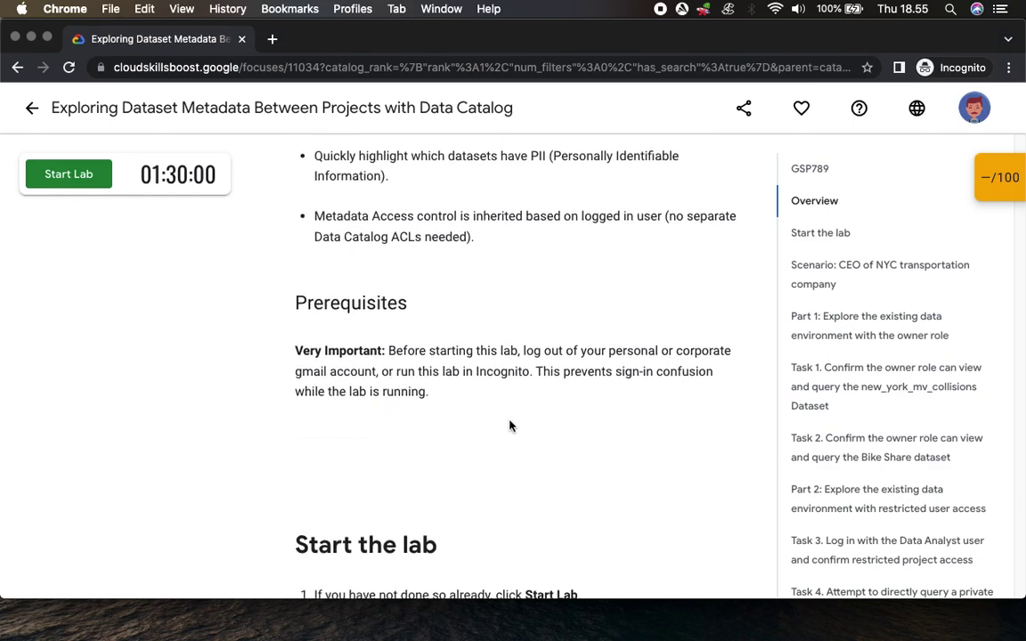
left_click(999, 180)
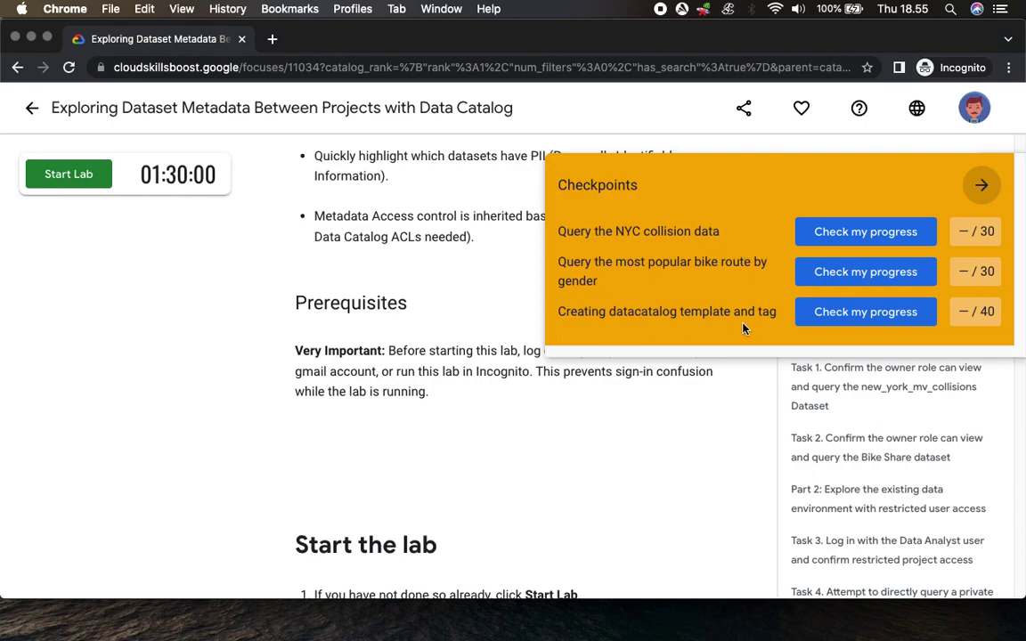
left_click(981, 185)
scroll(446, 411, "down", 6)
scroll(445, 412, "down", 1)
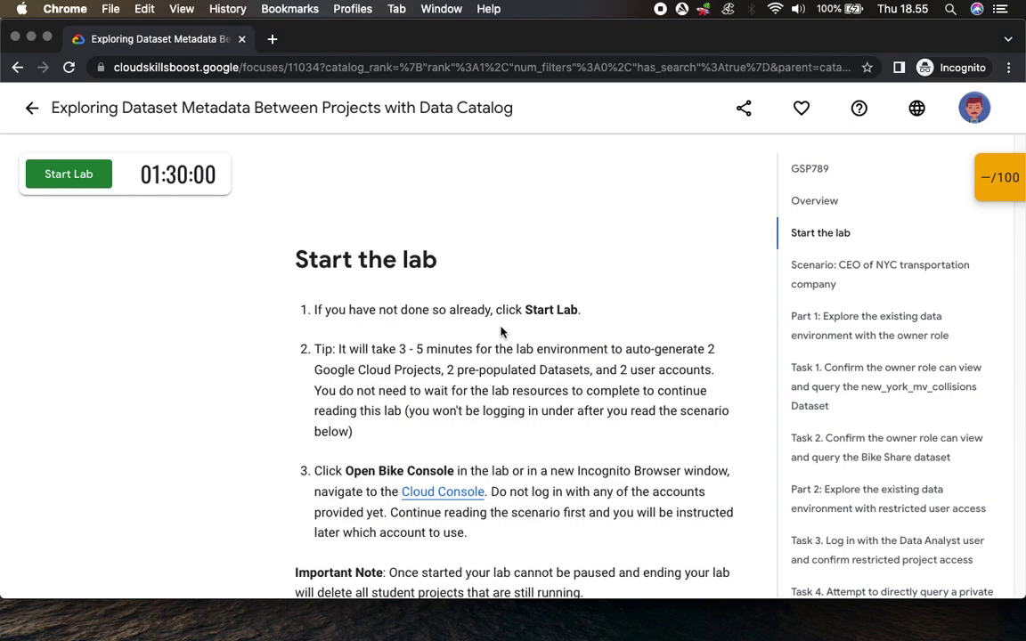
scroll(481, 344, "down", 1)
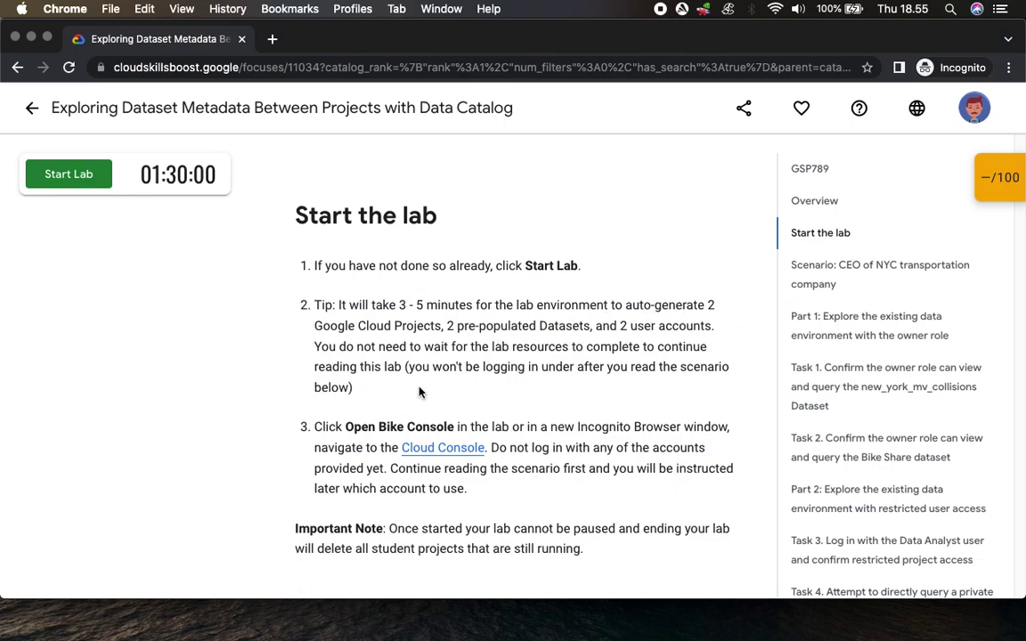
scroll(420, 392, "down", 2)
left_click_drag(343, 319, 458, 321)
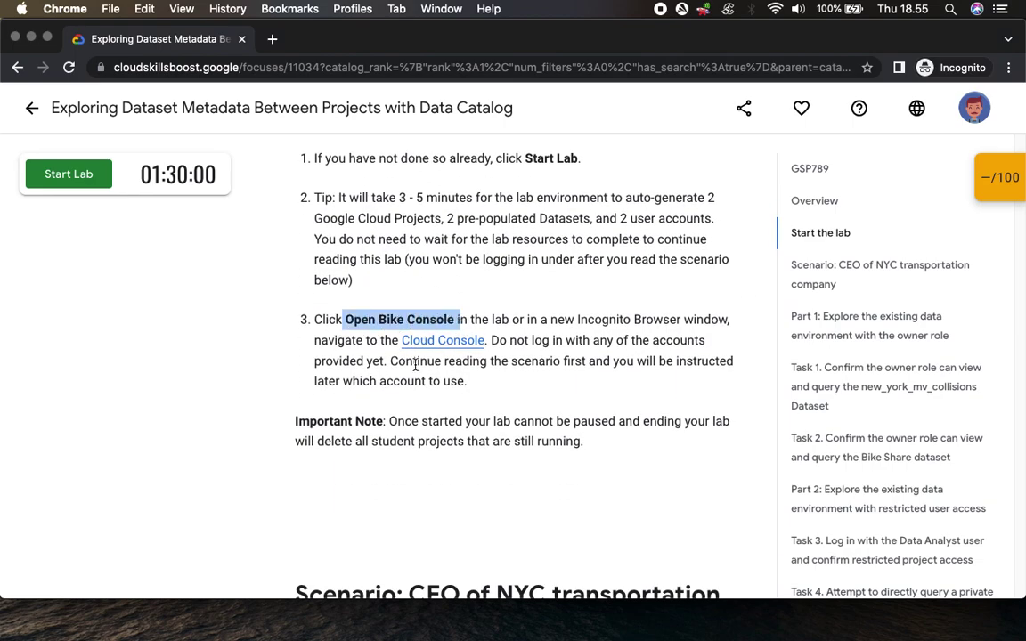
Step: Start the lab, passing the reCAPTCHA check by selecting all bridge images, and open the Bike Console
left_click(75, 174)
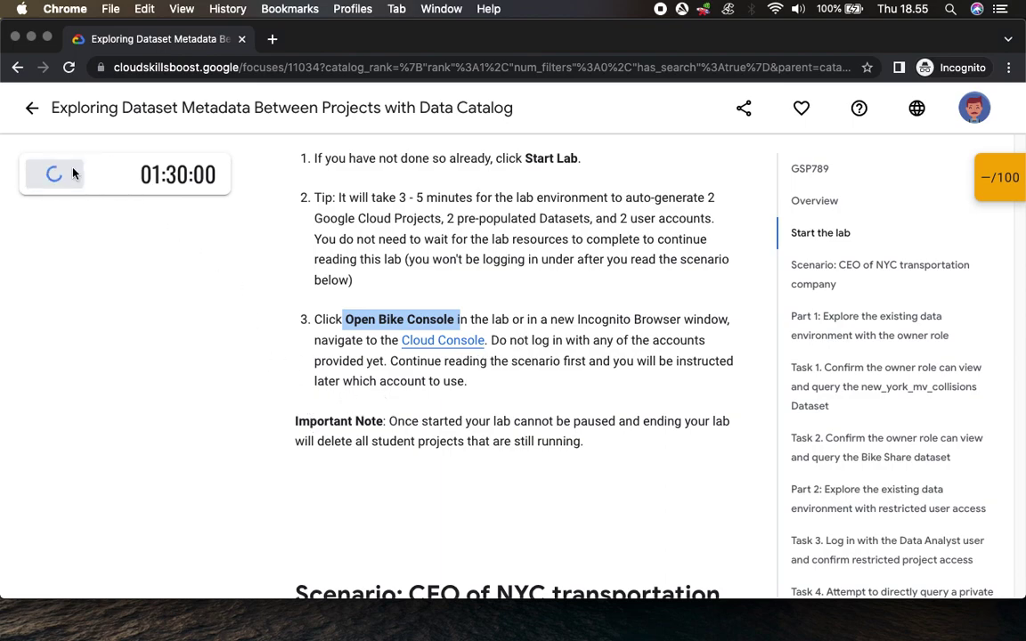
left_click(75, 175)
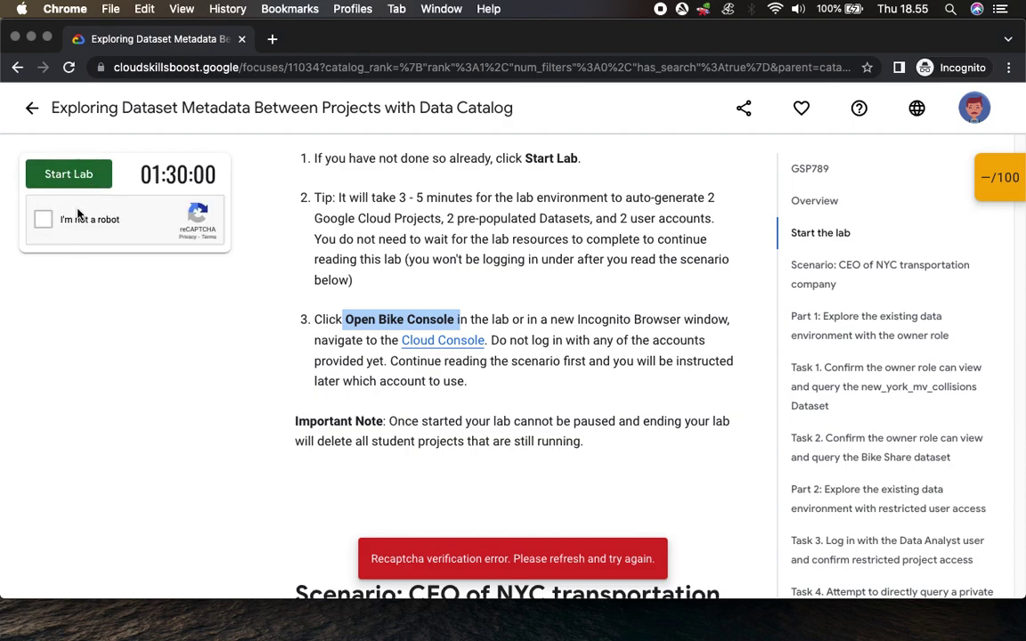
left_click(43, 219)
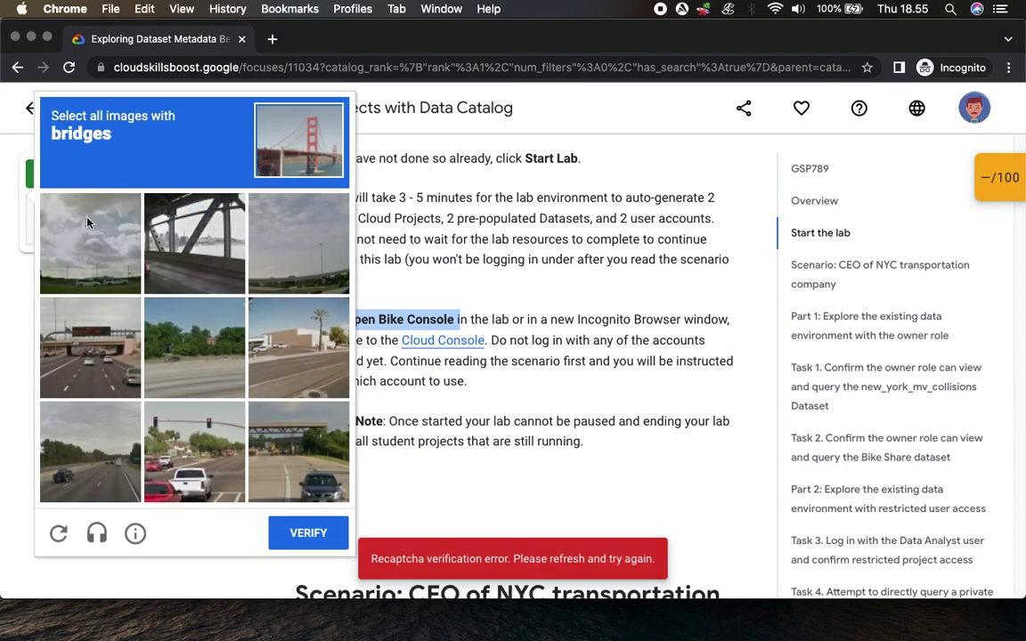
left_click(197, 269)
left_click(89, 312)
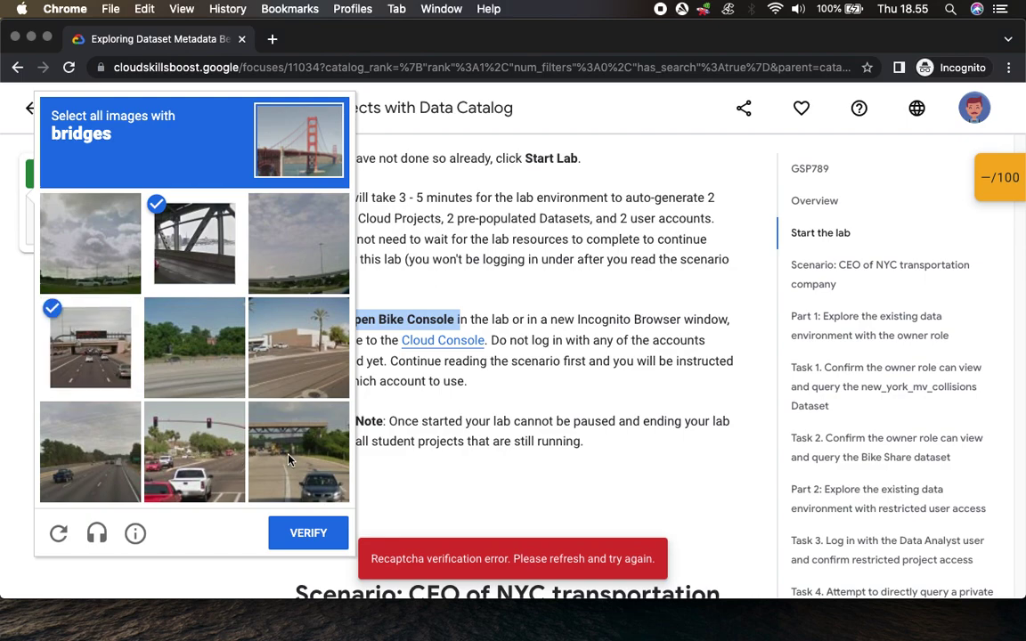
left_click(311, 461)
left_click(318, 536)
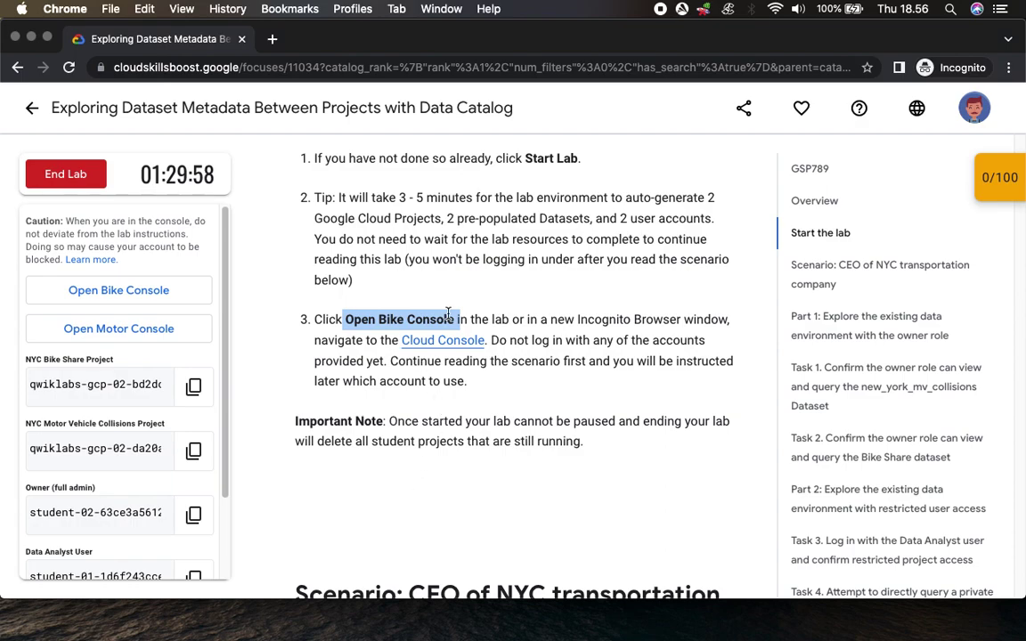
left_click(104, 291)
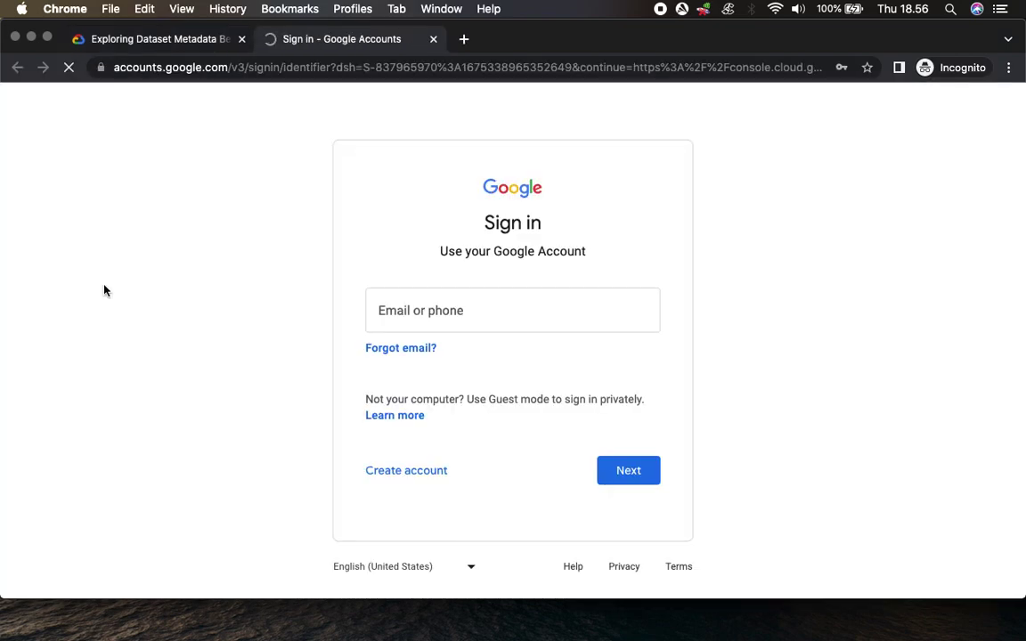
Step: Return to the lab instructions and read from the NYC transportation scenario through the Part 1 owner-role login steps
left_click(162, 41)
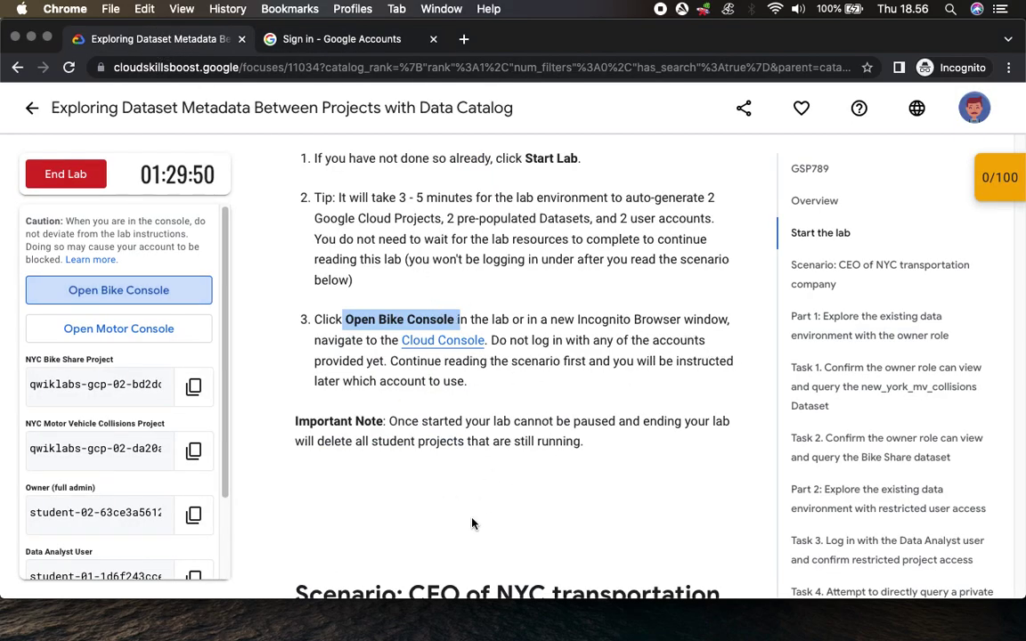
scroll(497, 516, "down", 5)
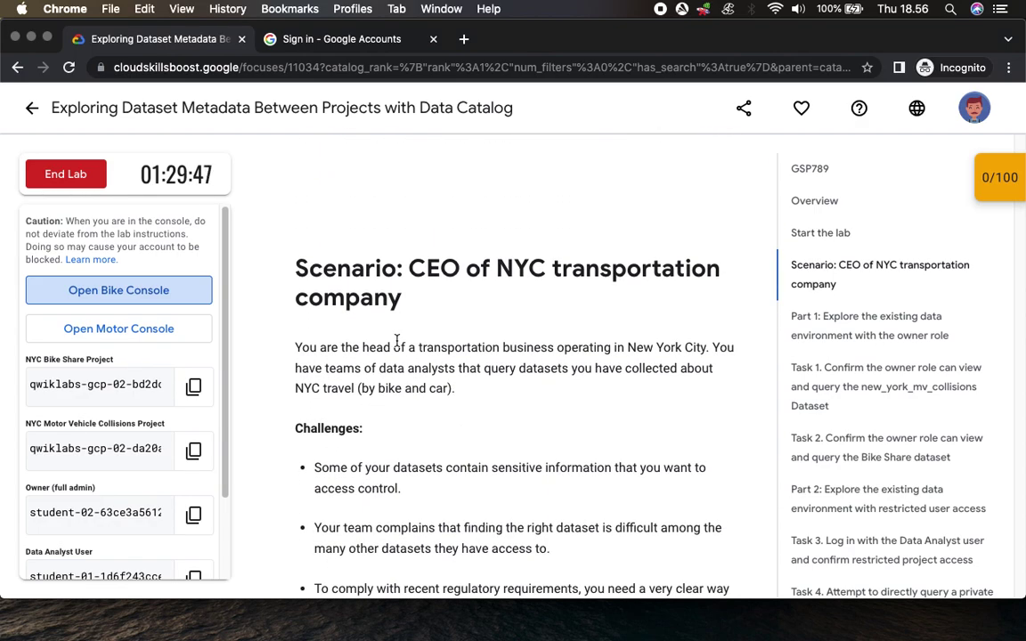
scroll(456, 378, "down", 3)
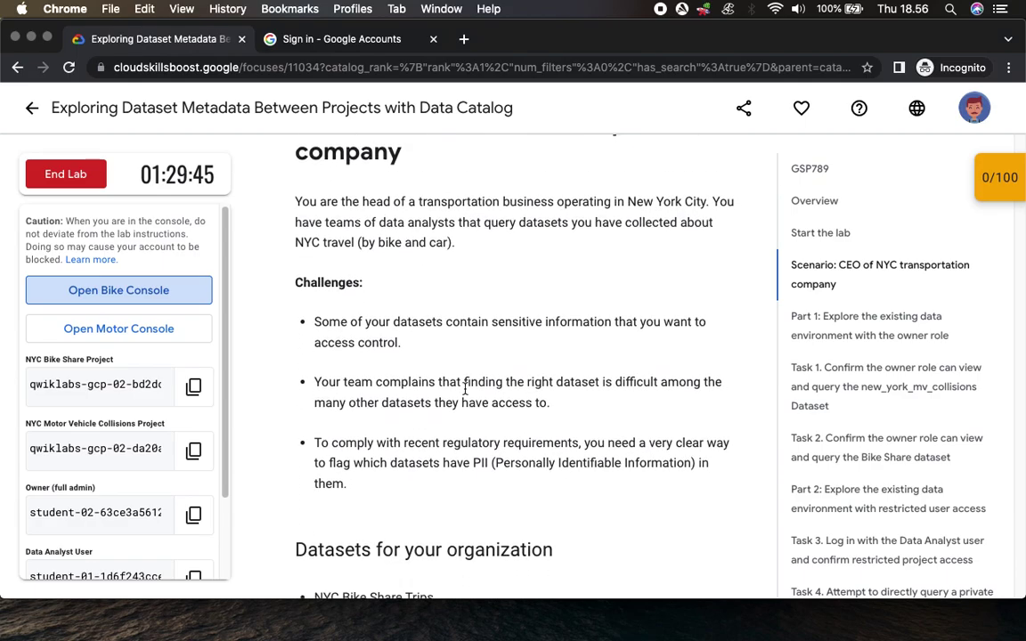
scroll(376, 440, "down", 3)
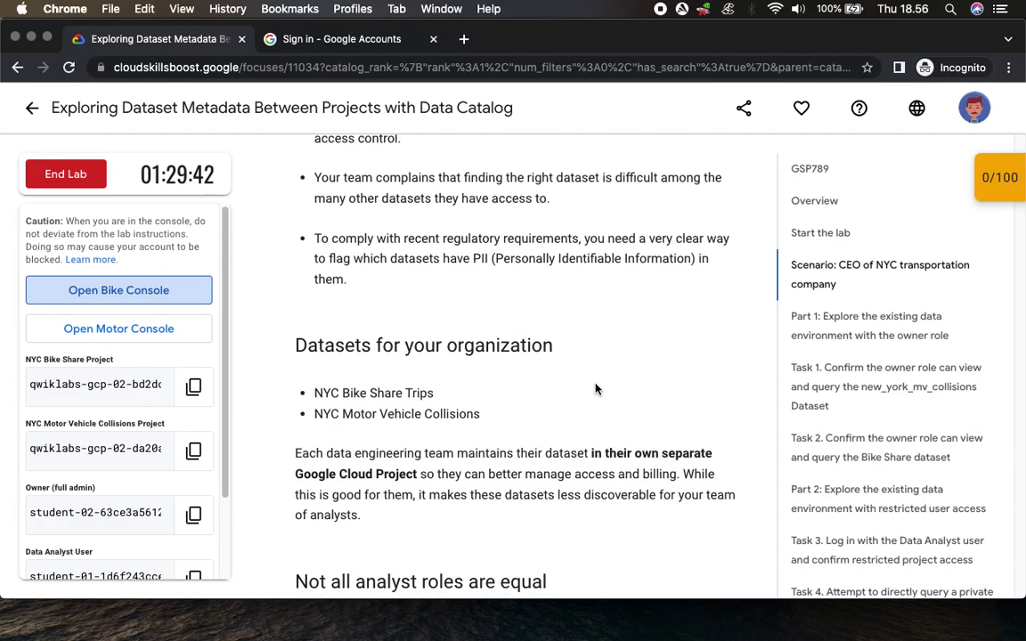
scroll(403, 395, "down", 3)
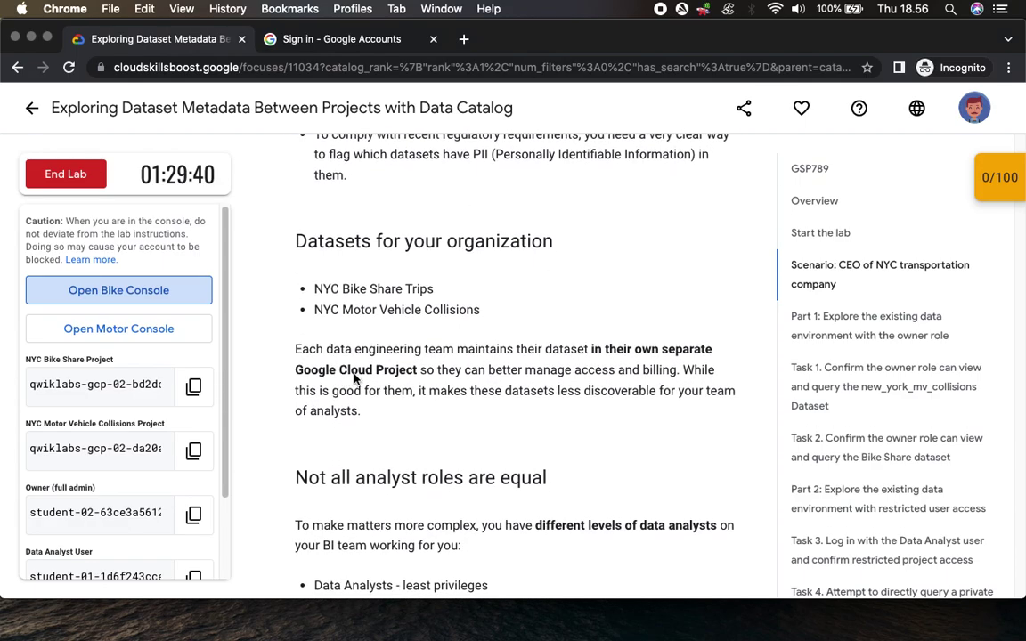
scroll(534, 357, "down", 3)
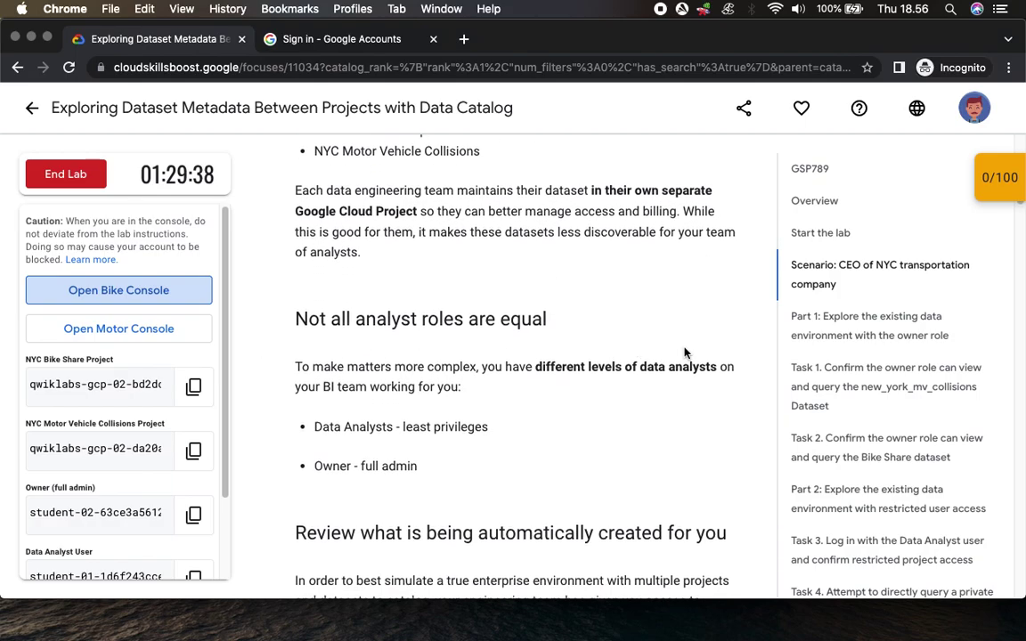
scroll(603, 346, "down", 3)
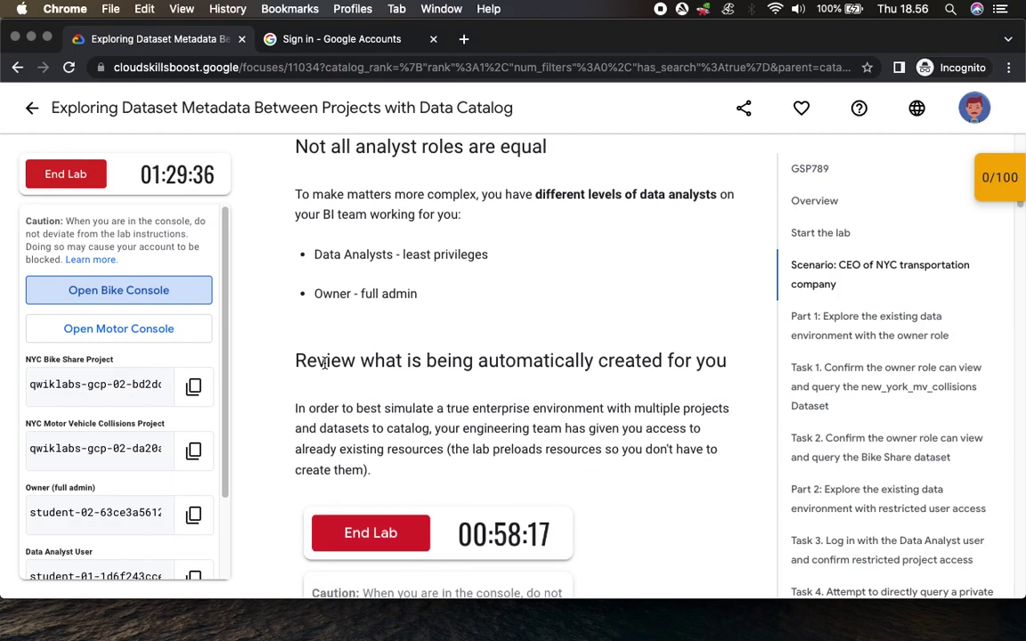
scroll(440, 361, "down", 2)
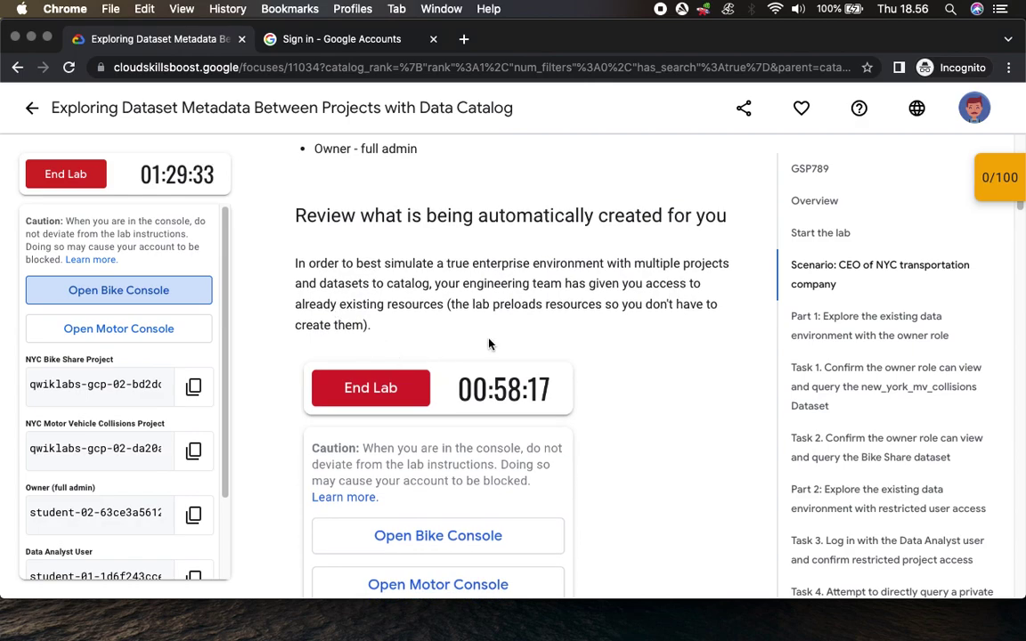
scroll(489, 344, "down", 4)
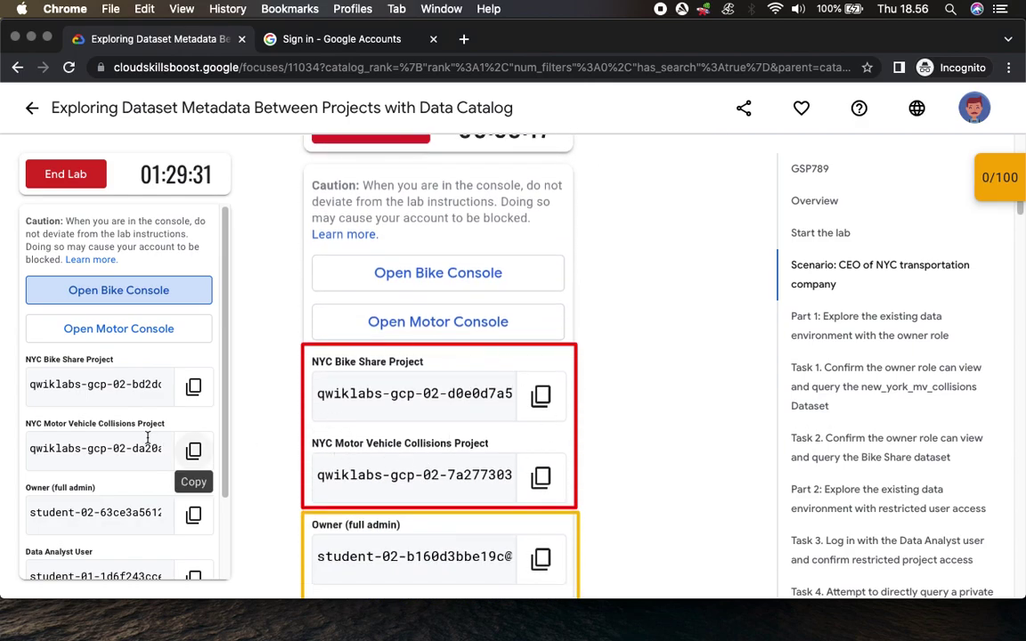
scroll(499, 452, "down", 5)
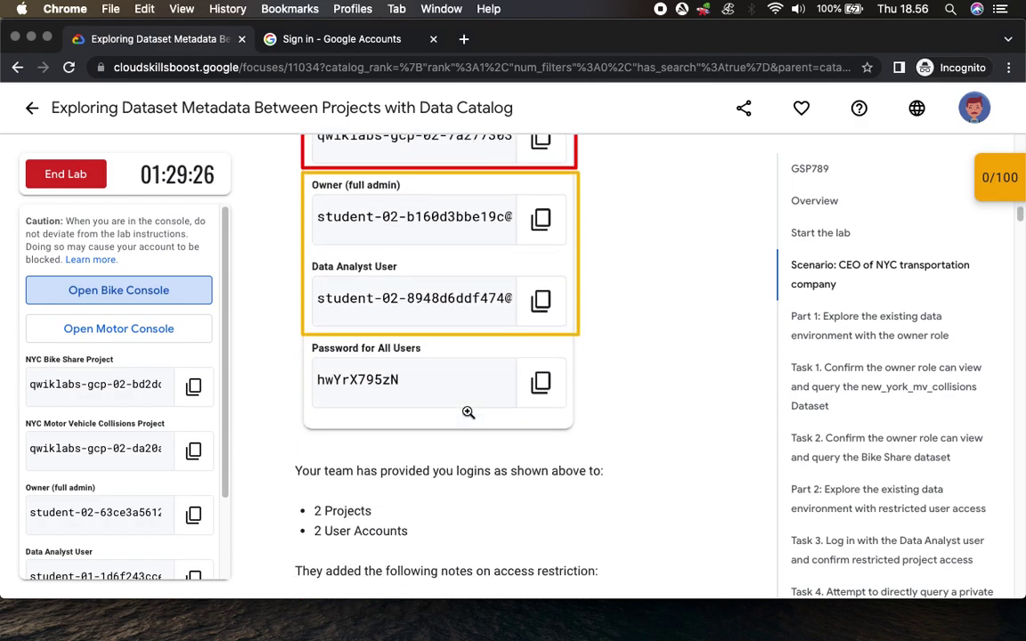
scroll(468, 413, "down", 5)
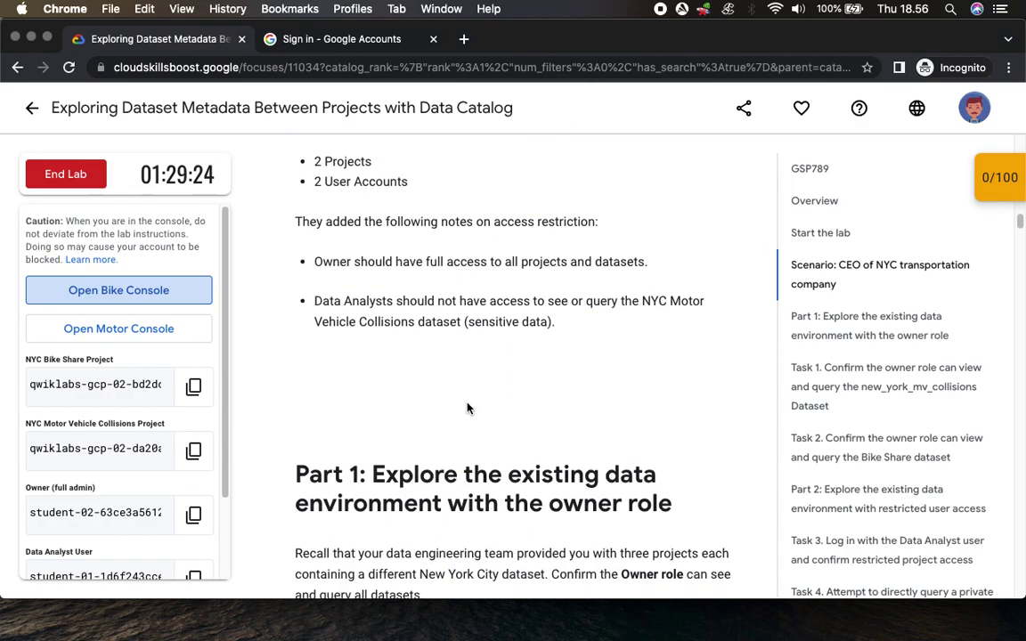
scroll(468, 407, "down", 4)
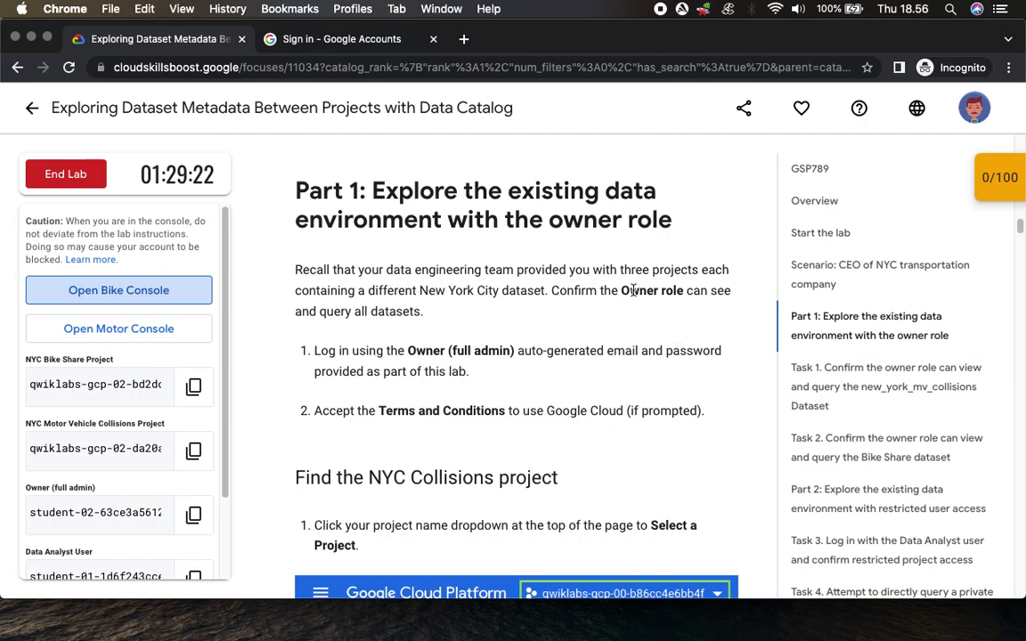
left_click_drag(624, 290, 728, 292)
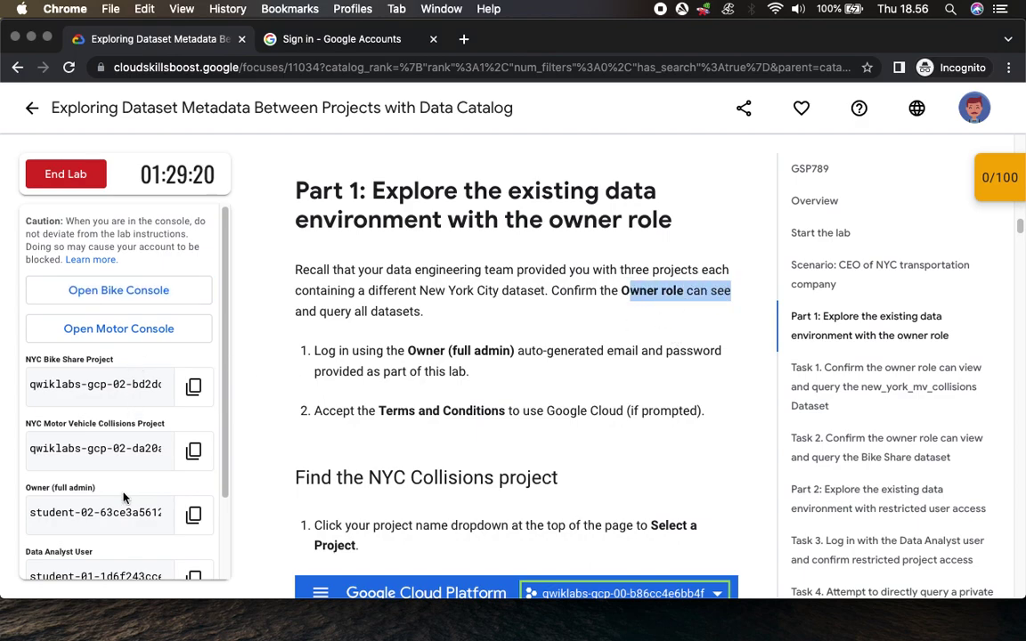
Step: Copy the Owner (full admin) account email from the lab details and submit it on the Google sign-in page
left_click(193, 516)
left_click(327, 39)
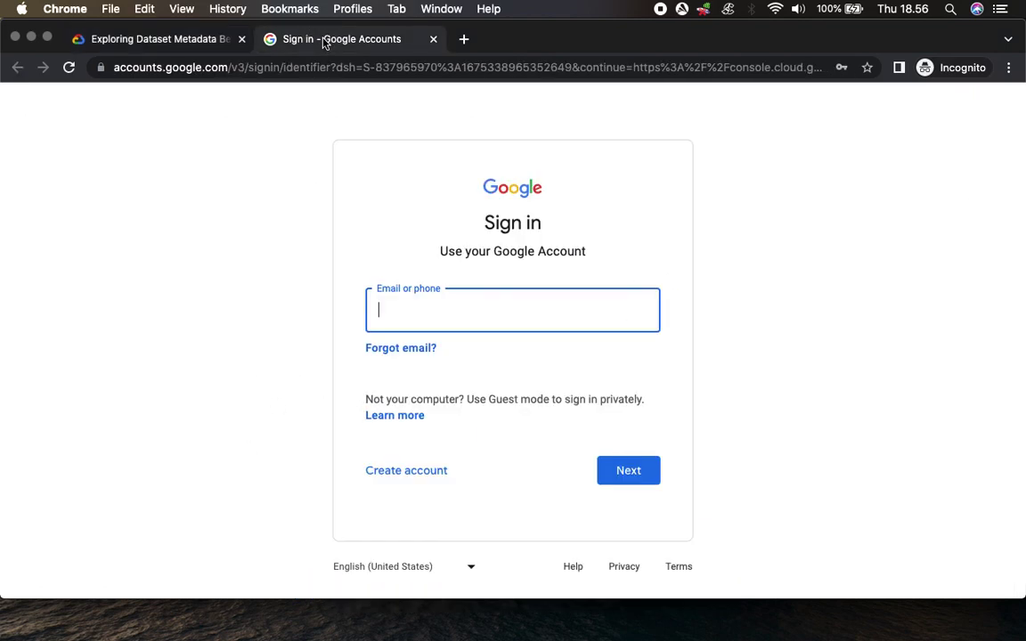
key("super+v")
left_click(651, 484)
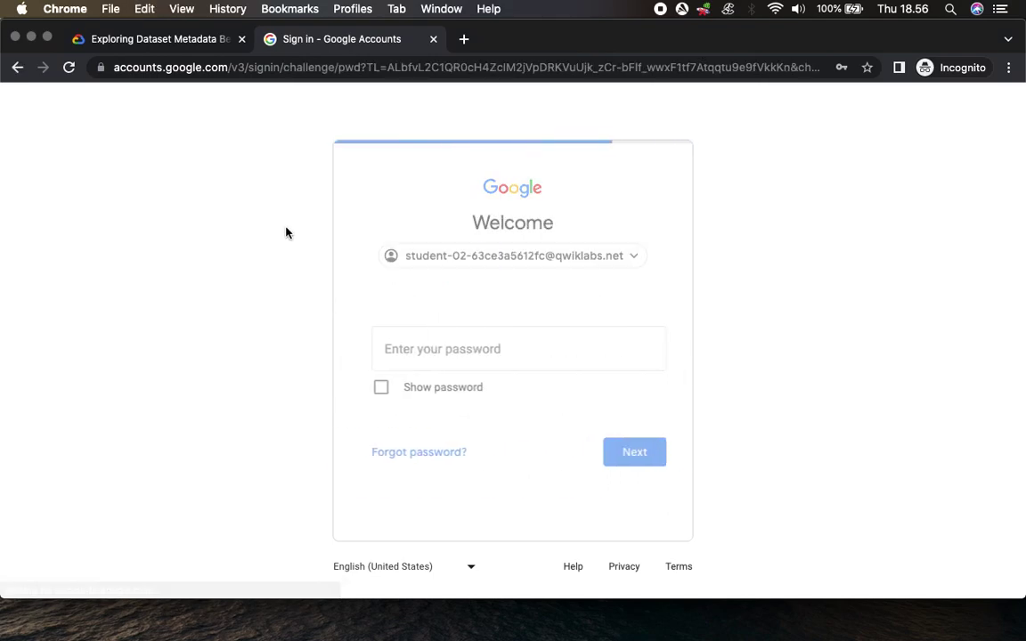
Step: Copy the lab's password for all users, sign in with it as the owner, and accept the new account notice
left_click(152, 40)
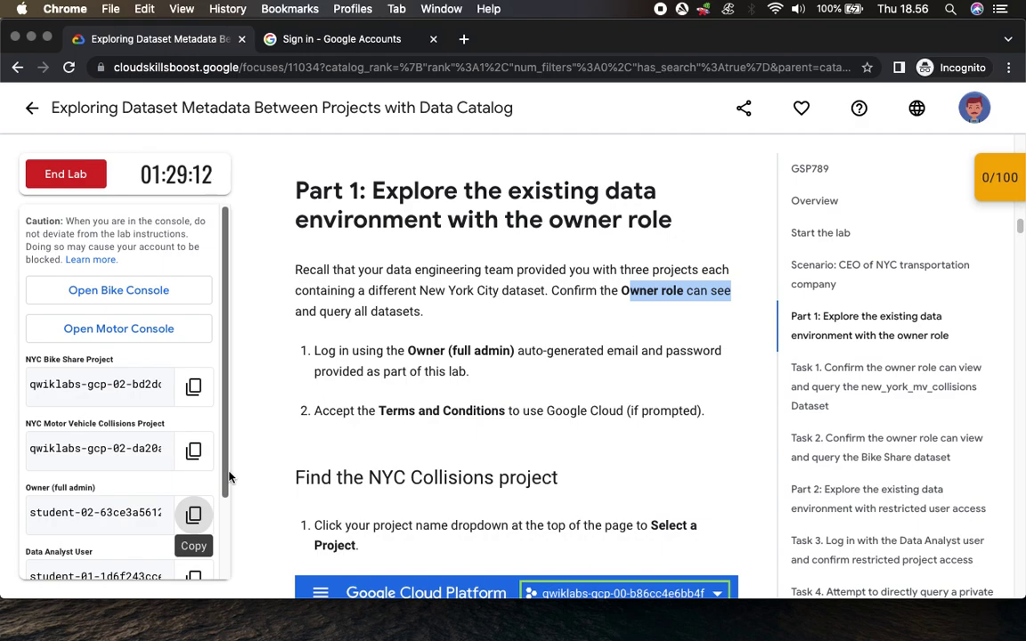
scroll(227, 478, "down", 3)
left_click(193, 543)
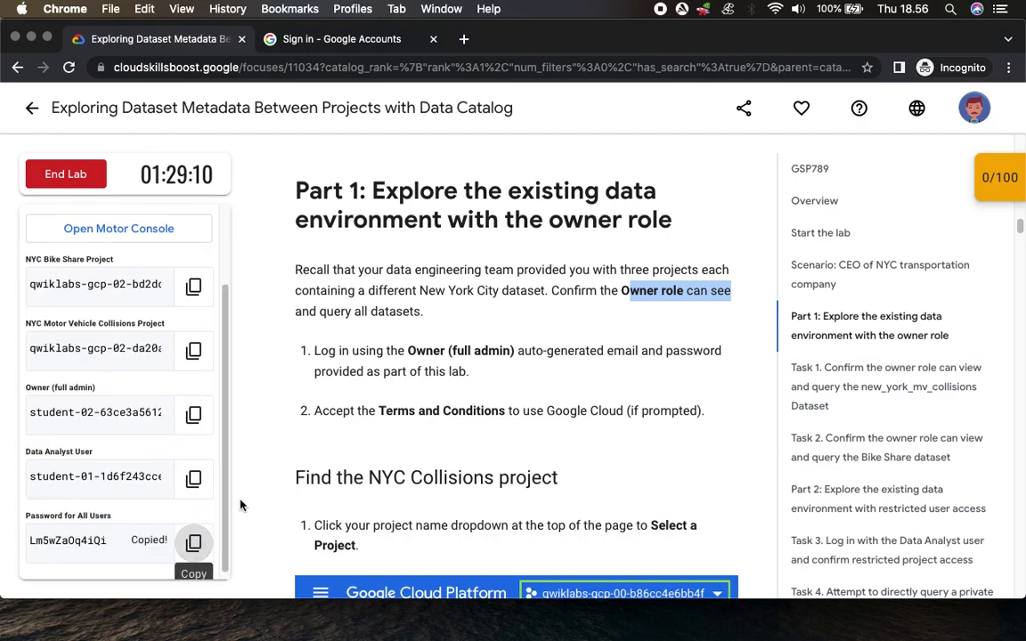
left_click(360, 41)
key("super+v")
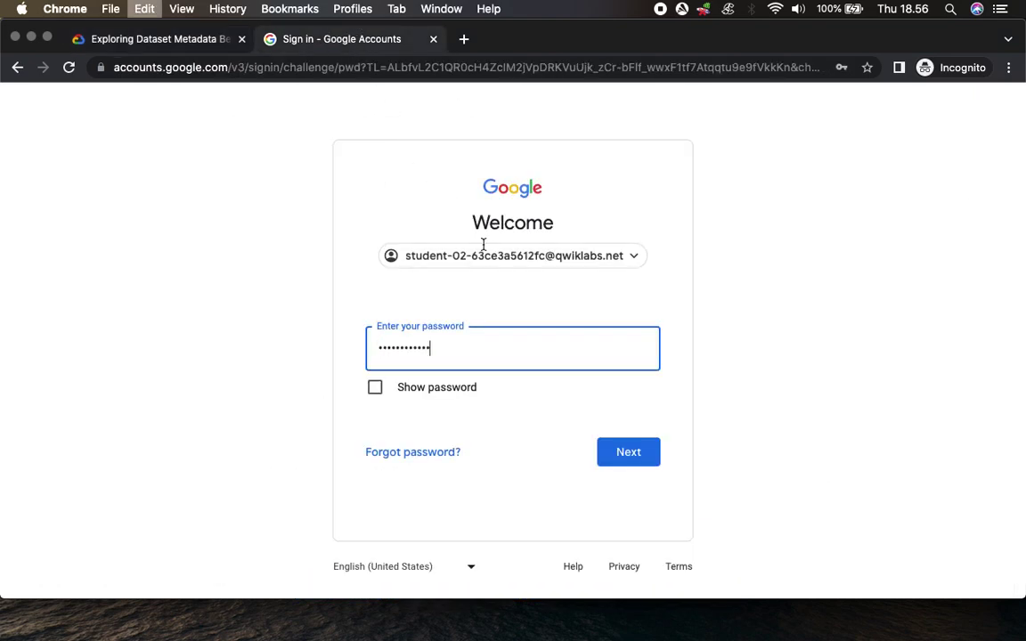
left_click(632, 456)
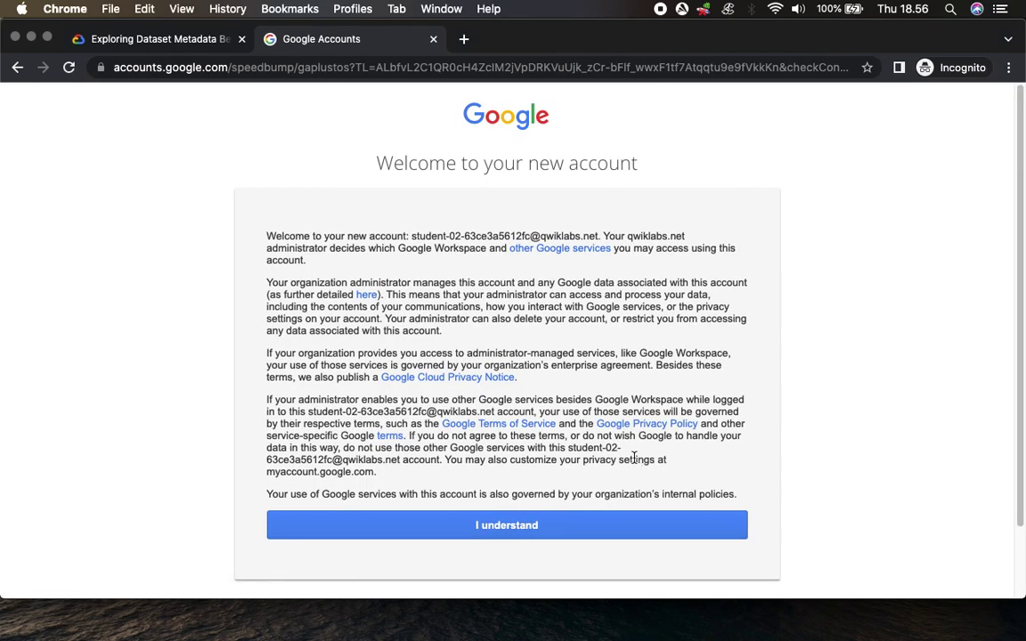
left_click(477, 519)
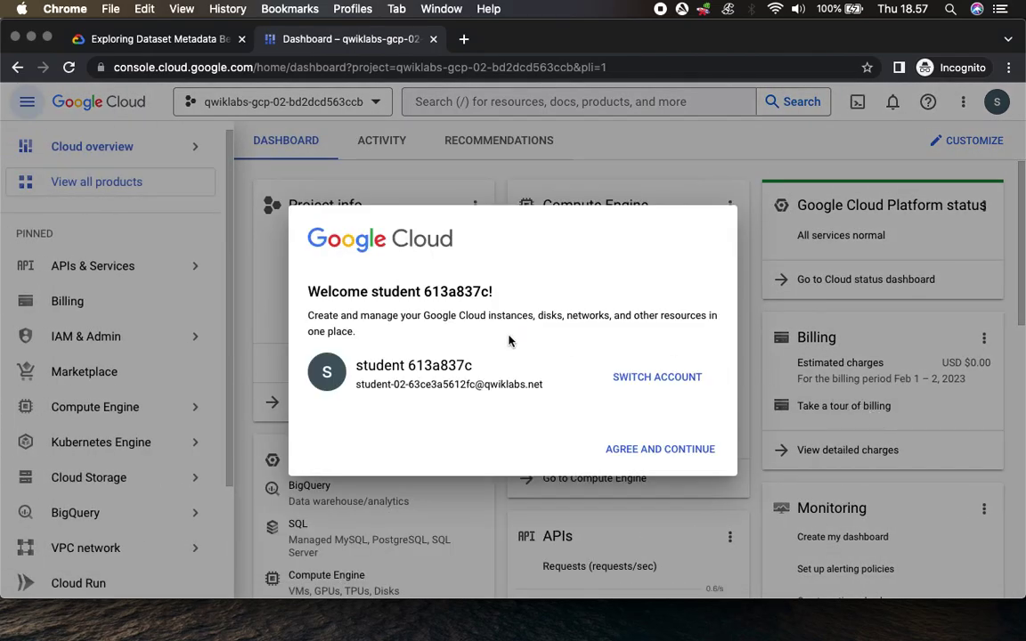
Step: Agree to the Google Cloud Platform Terms of Service without opting in to email updates, and continue to the dashboard
left_click(307, 406)
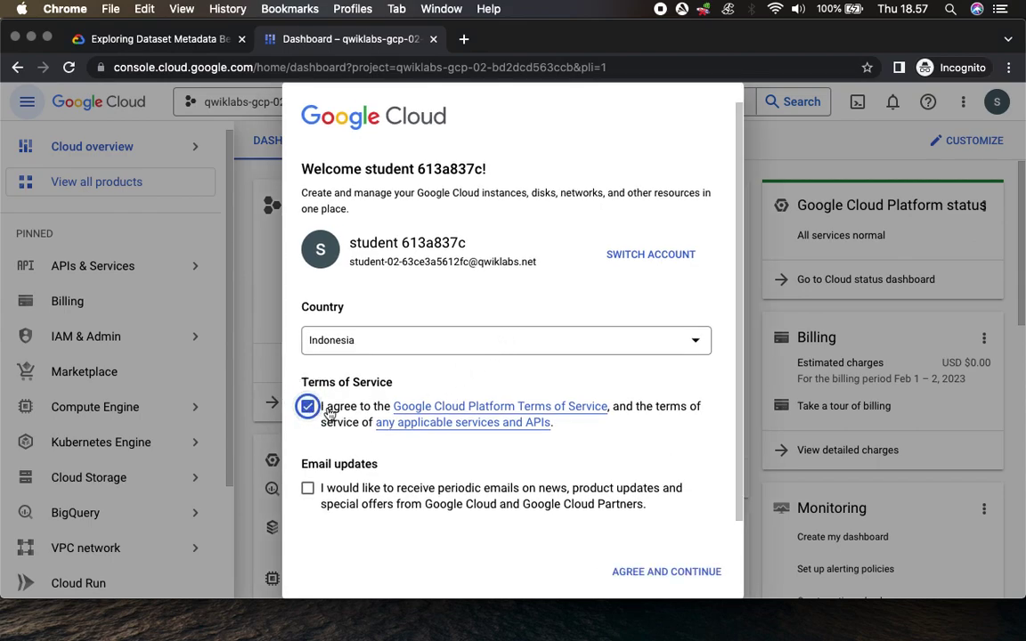
left_click(666, 574)
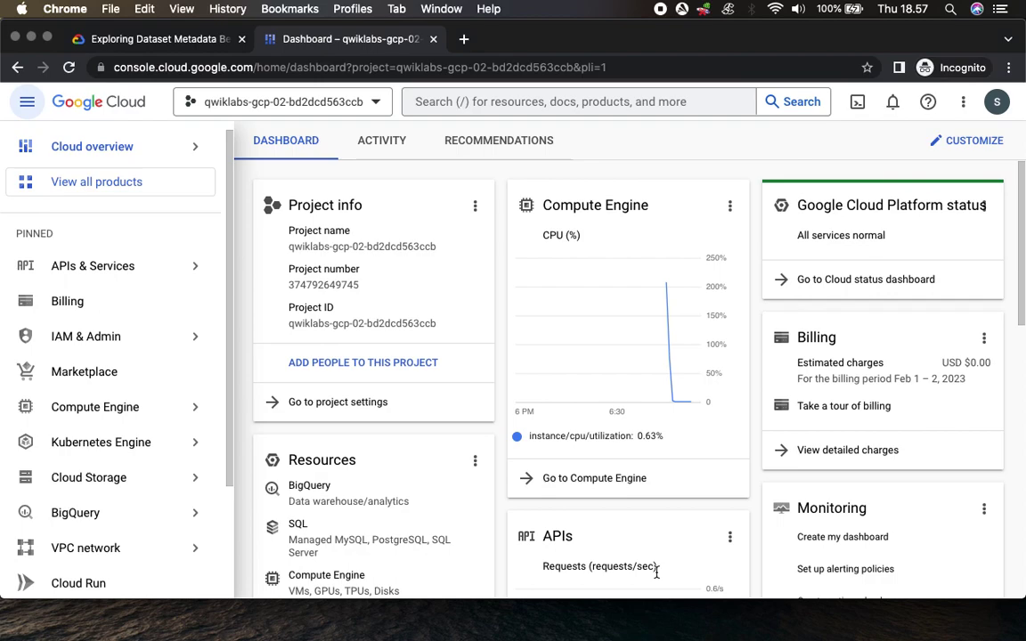
Step: Follow the lab's Find the NYC Collisions project instructions and switch the console to the NYC Motor Vehicle Collisions project, qwiklabs-gcp-02-da20a85f94ac
left_click(123, 42)
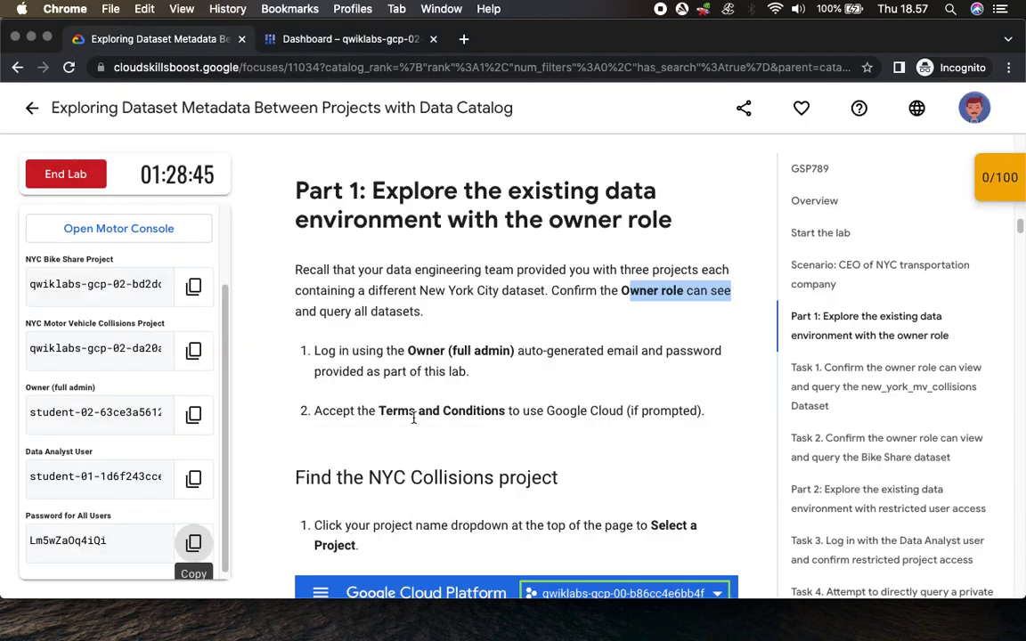
scroll(535, 374, "down", 5)
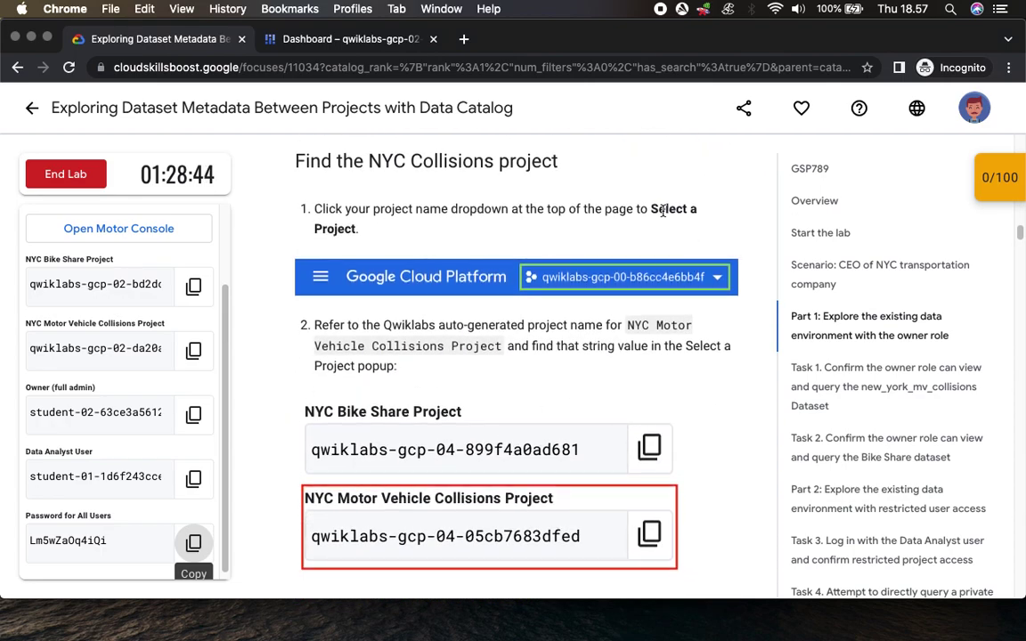
left_click_drag(652, 210, 690, 233)
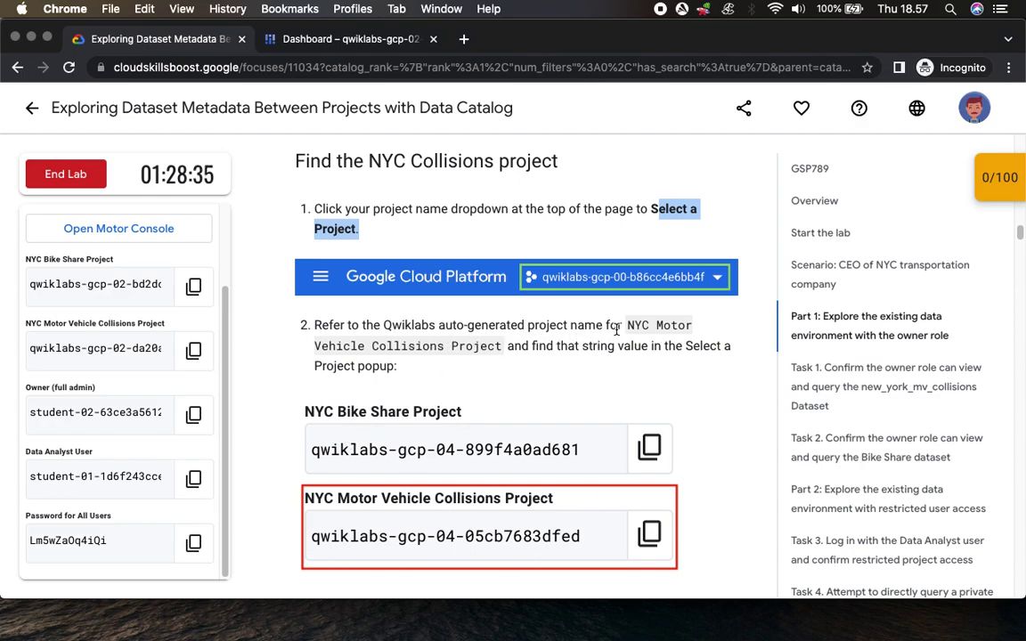
scroll(632, 328, "down", 3)
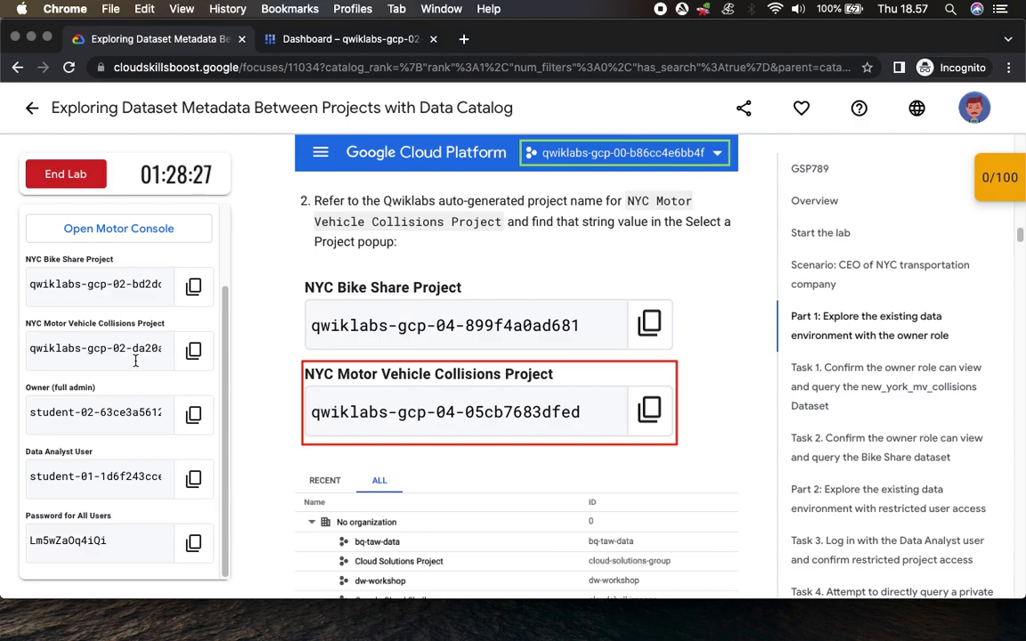
left_click(343, 40)
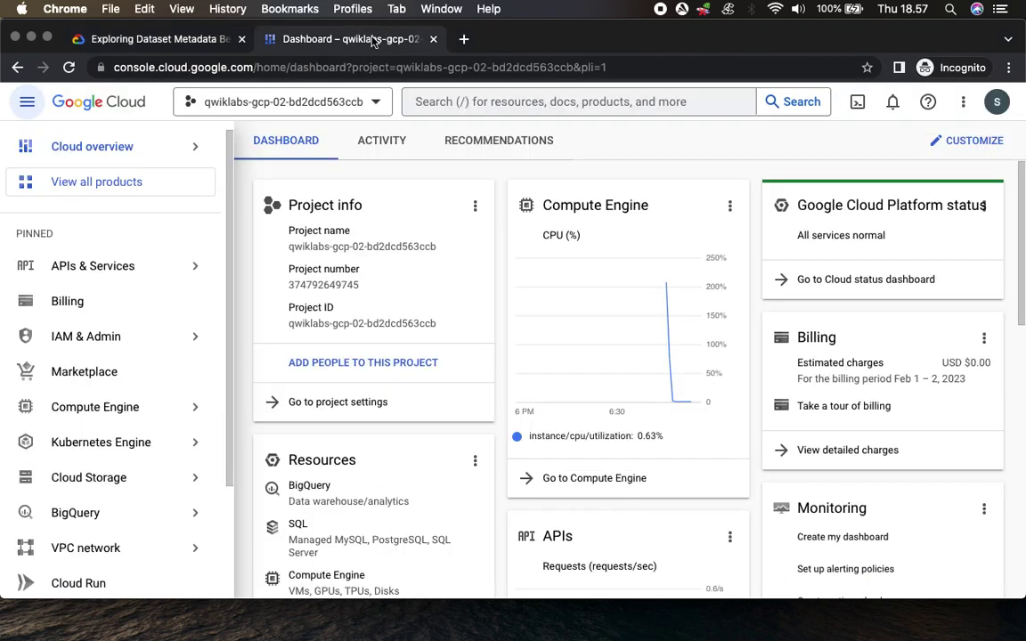
left_click(343, 102)
left_click(398, 214)
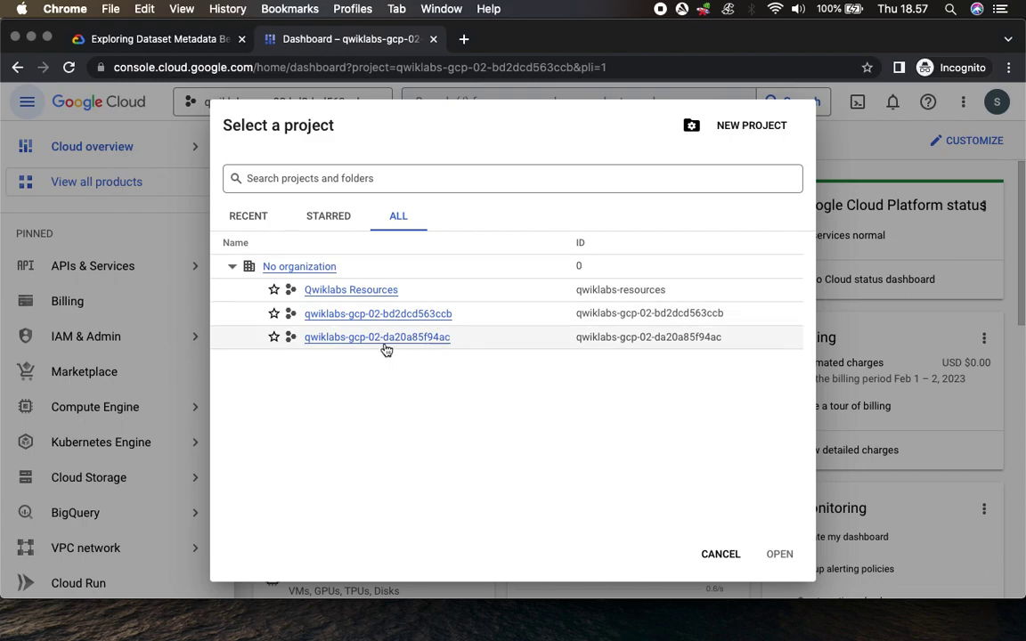
left_click(419, 337)
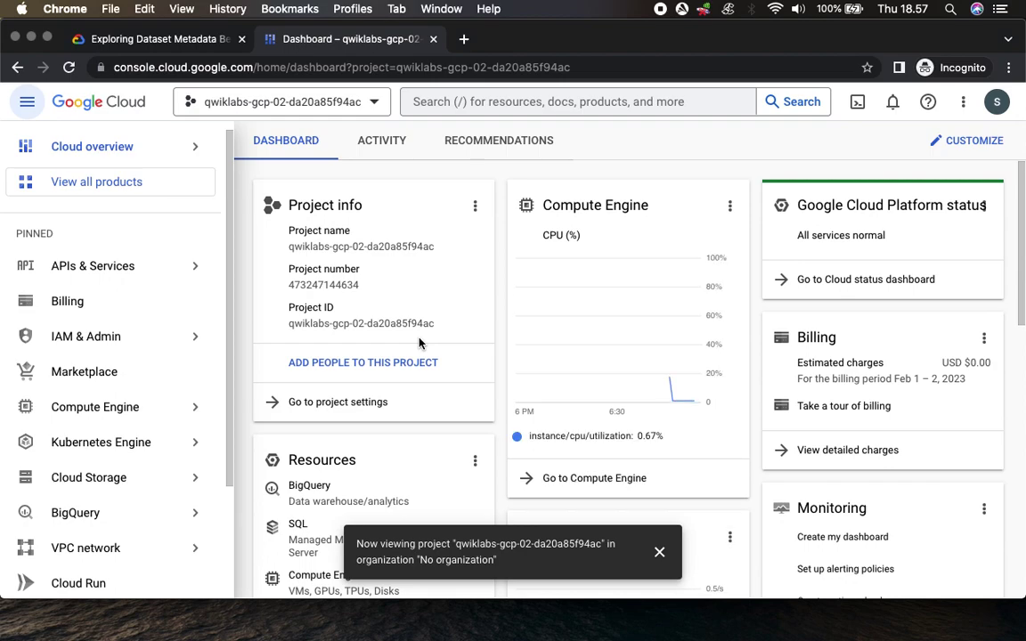
Step: Read the lab's Enable the Data Catalog API instructions and expand the full list of products in the console's navigation
left_click(169, 39)
scroll(718, 397, "down", 5)
scroll(718, 392, "down", 5)
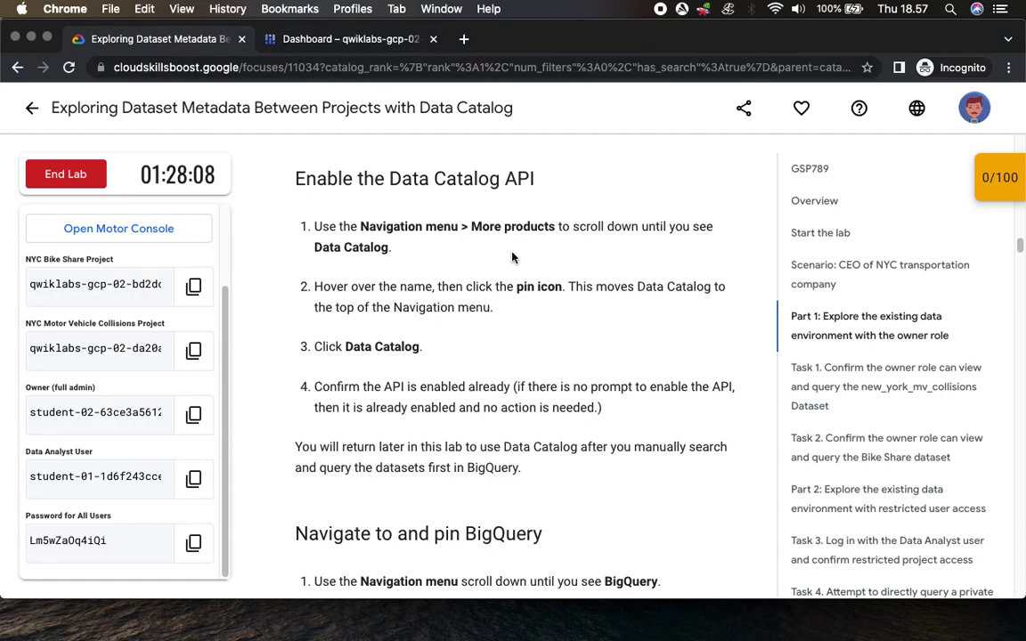
left_click(390, 44)
scroll(161, 435, "down", 3)
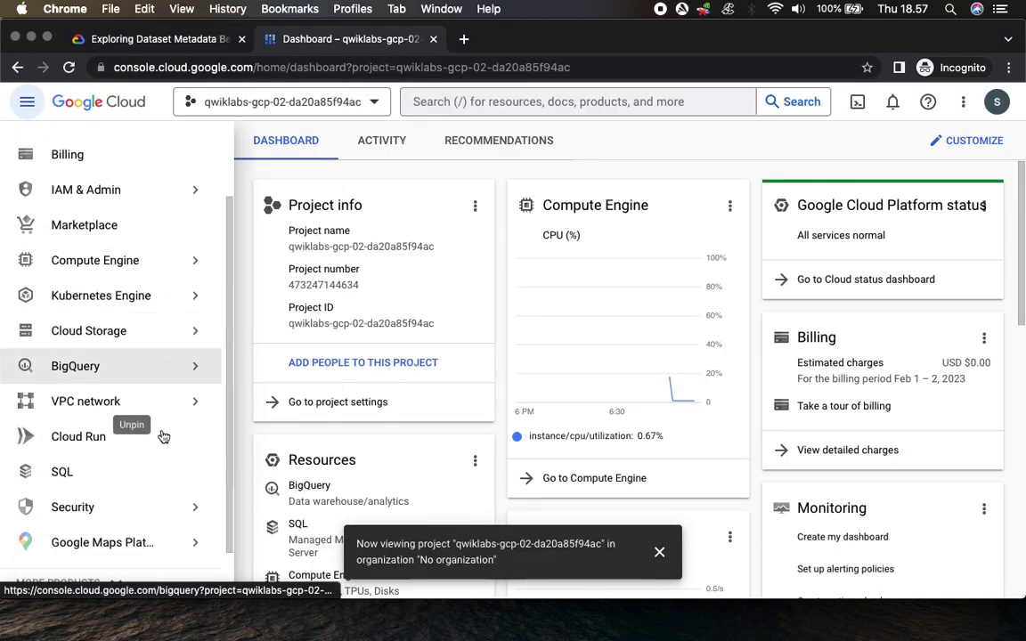
left_click(92, 585)
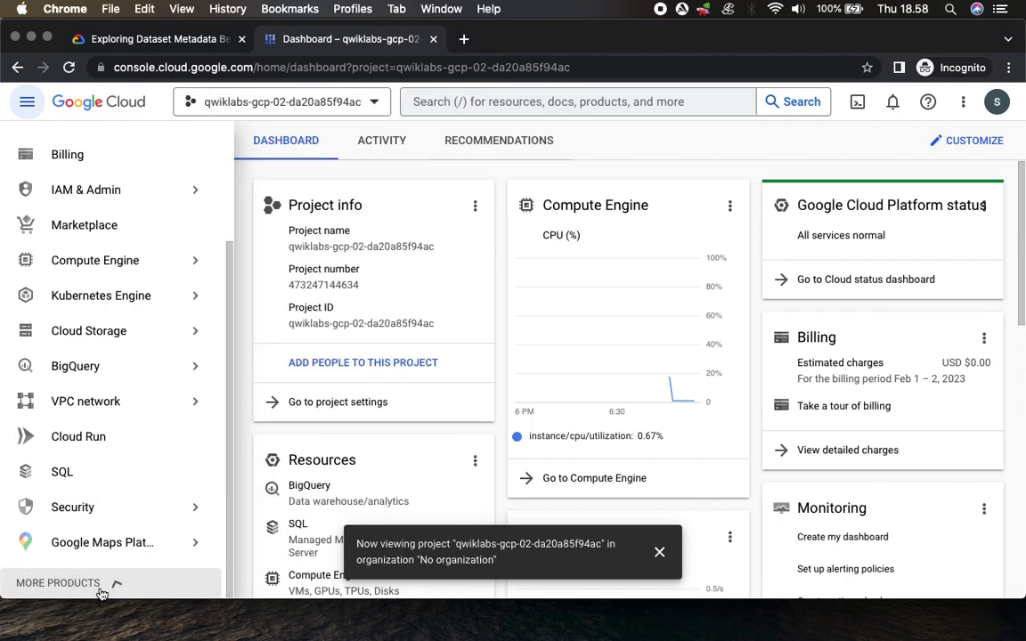
Step: Locate Data Catalog among the Analytics products and pin it to the top of the console's navigation
scroll(129, 472, "down", 4)
scroll(126, 457, "down", 15)
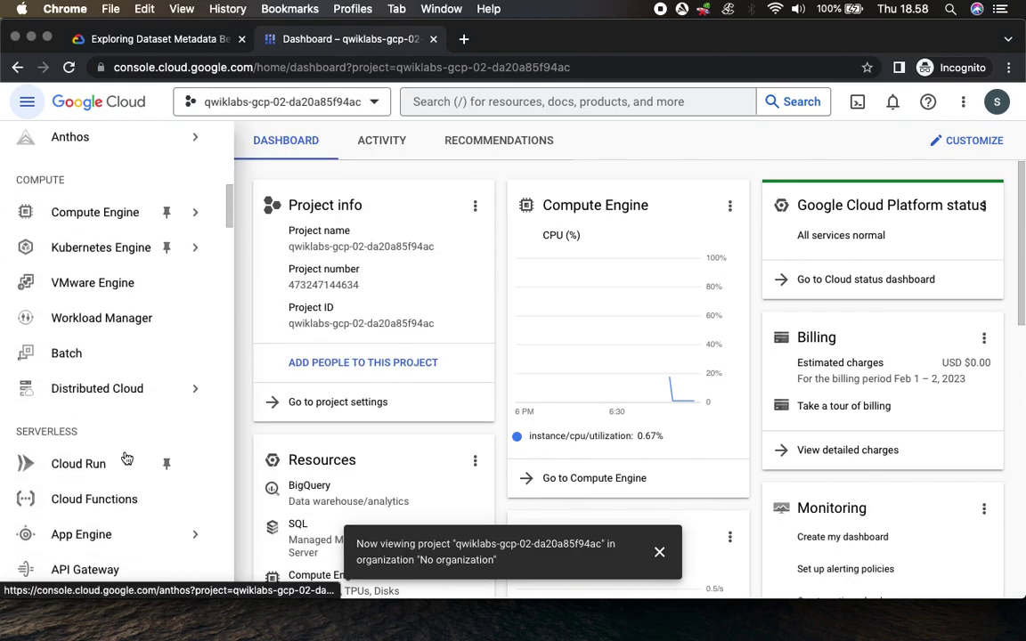
scroll(127, 455, "down", 15)
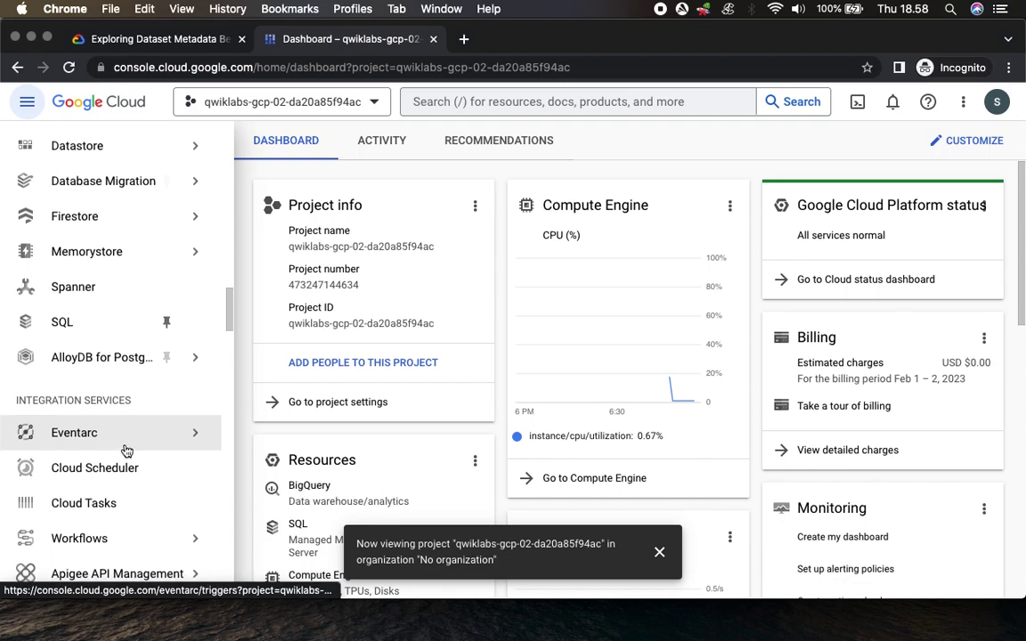
scroll(126, 452, "down", 15)
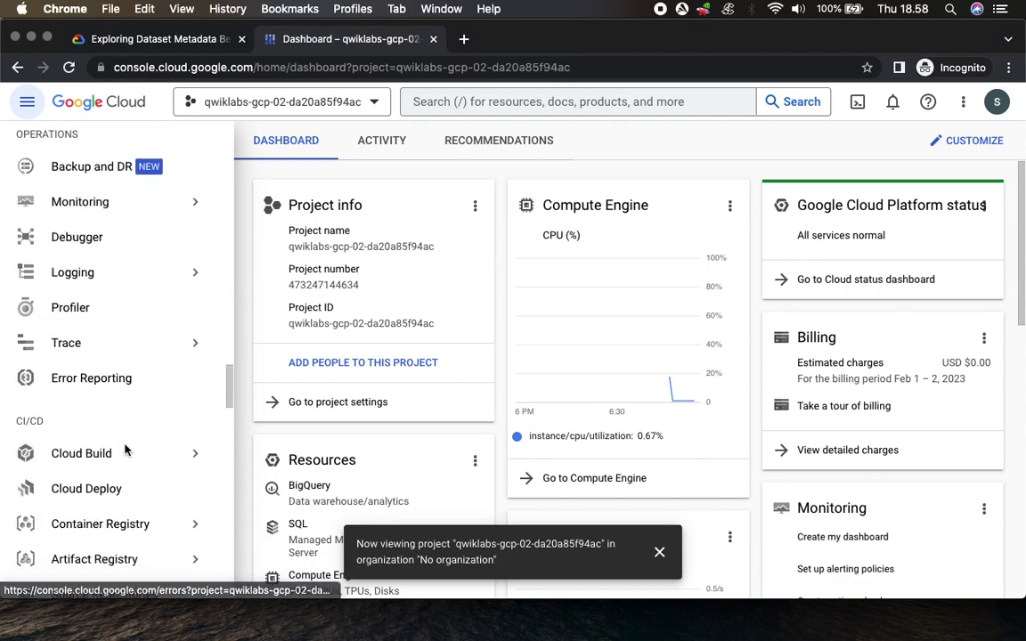
scroll(126, 451, "down", 15)
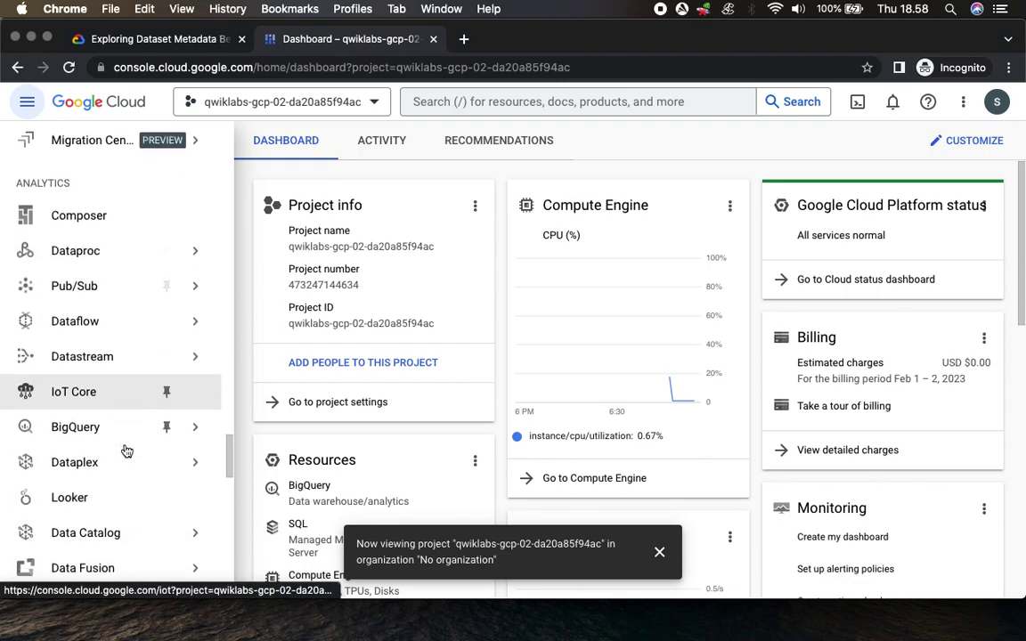
scroll(126, 452, "down", 15)
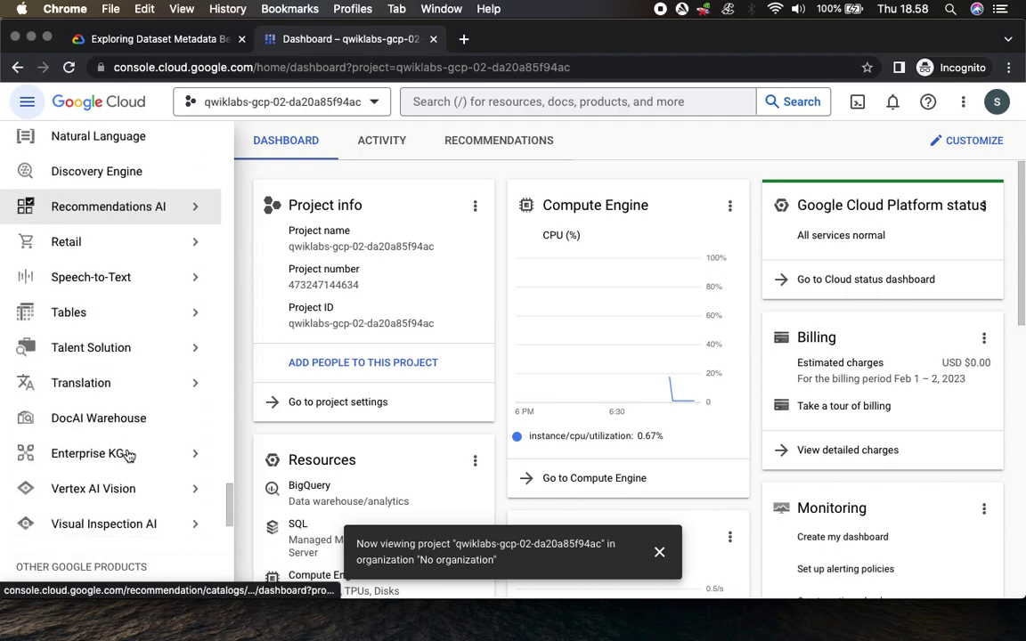
scroll(129, 452, "down", 1)
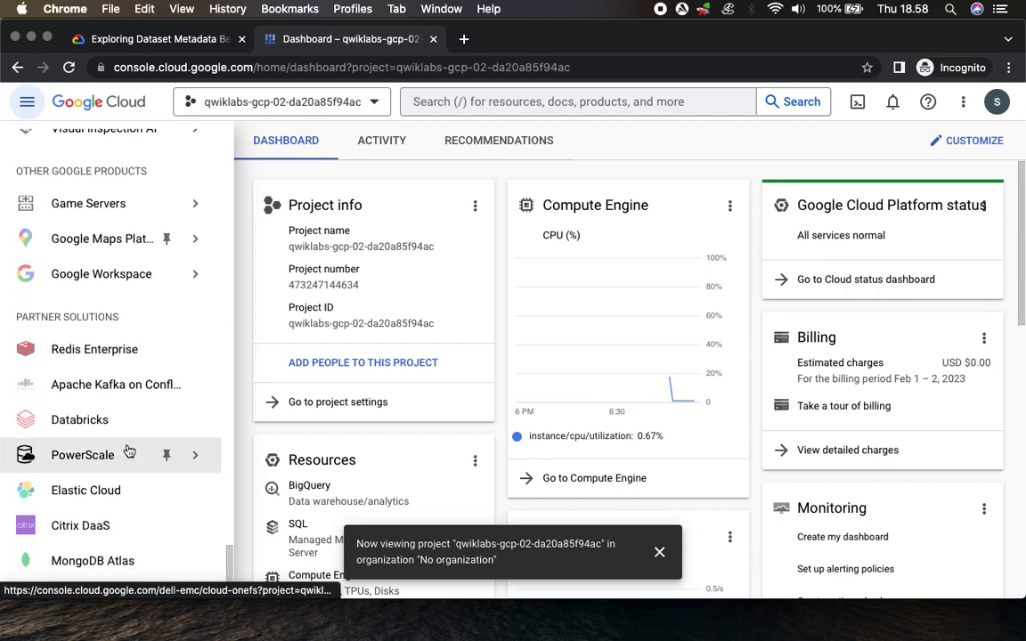
scroll(130, 452, "down", 2)
scroll(129, 452, "up", 12)
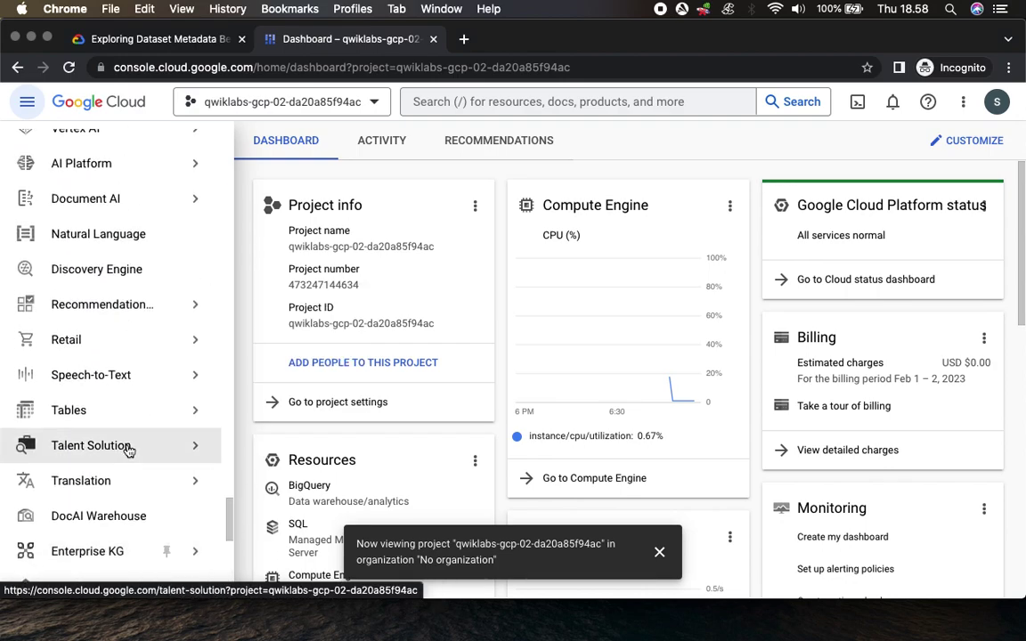
scroll(129, 451, "up", 2)
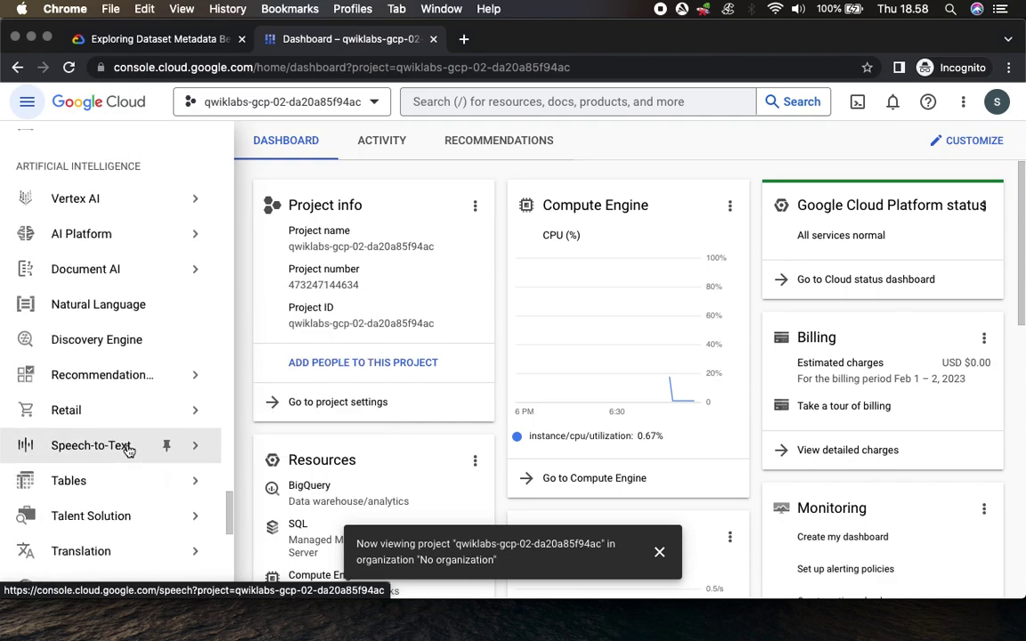
scroll(130, 452, "down", 5)
scroll(129, 451, "up", 8)
scroll(129, 451, "up", 6)
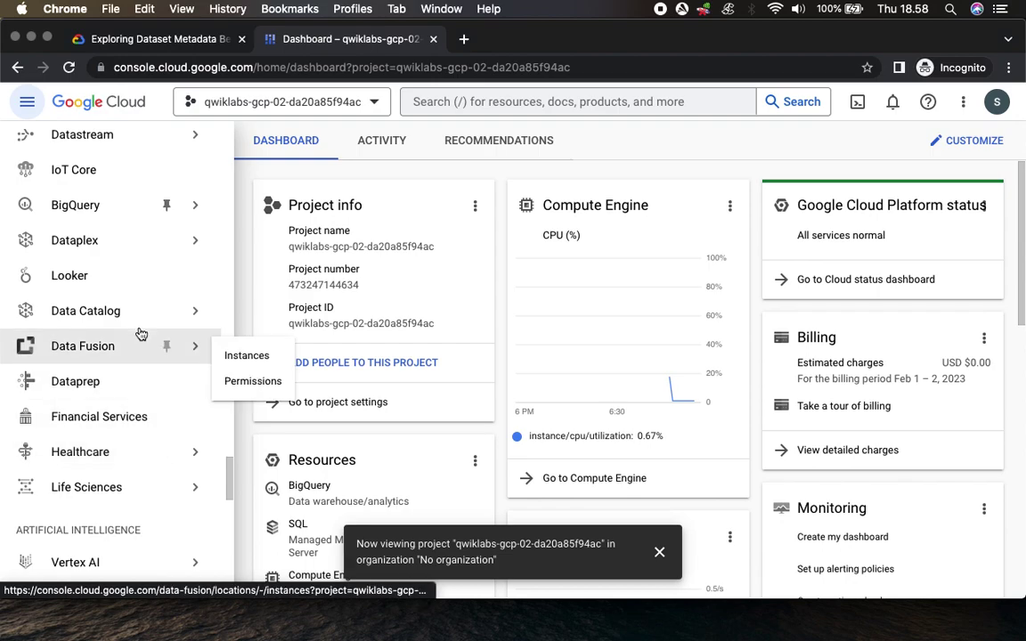
mouse_move(134, 310)
right_click(96, 307)
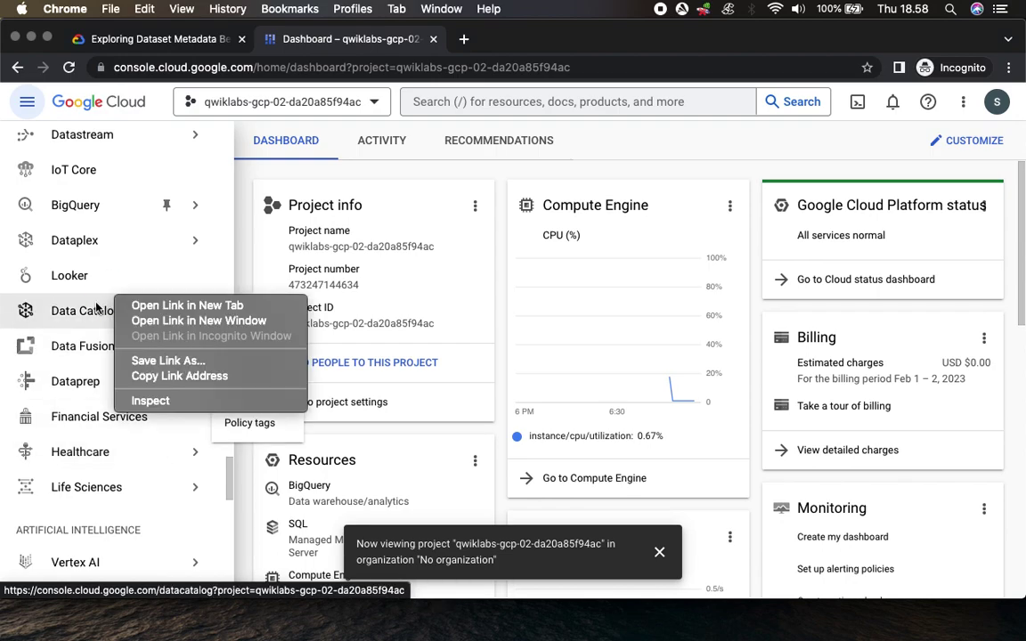
left_click(74, 448)
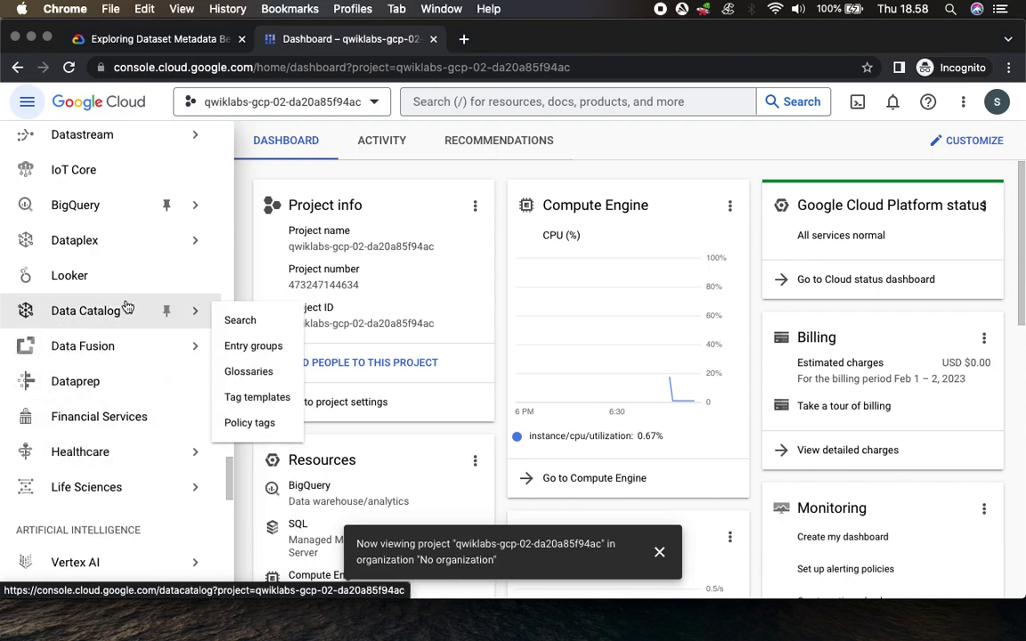
left_click(170, 310)
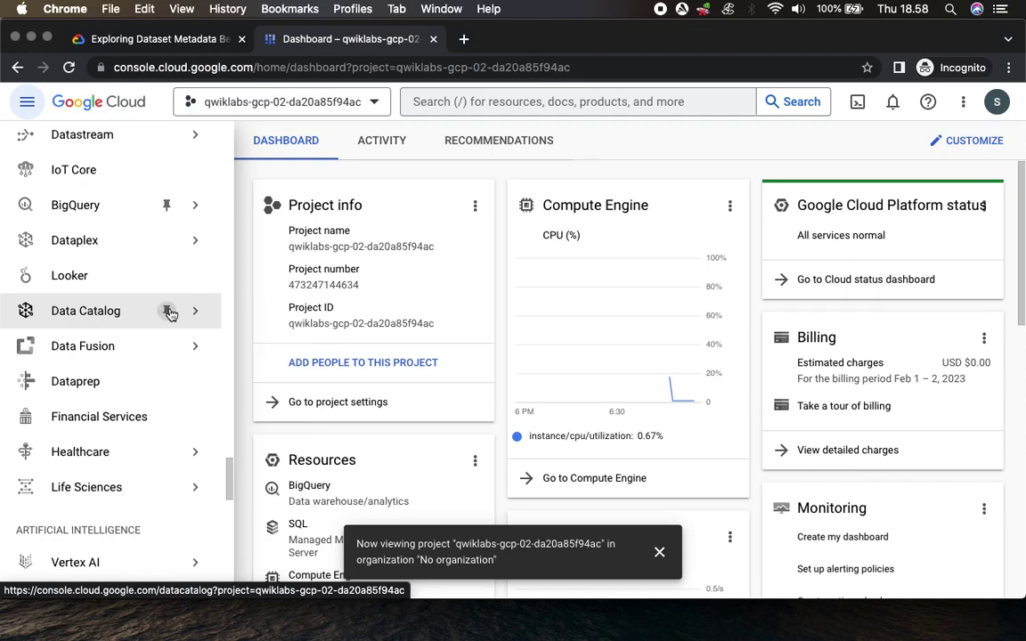
Step: Open Data Catalog as the lab instructs, and close the Dataplex introduction and the tutorial pane
left_click(156, 38)
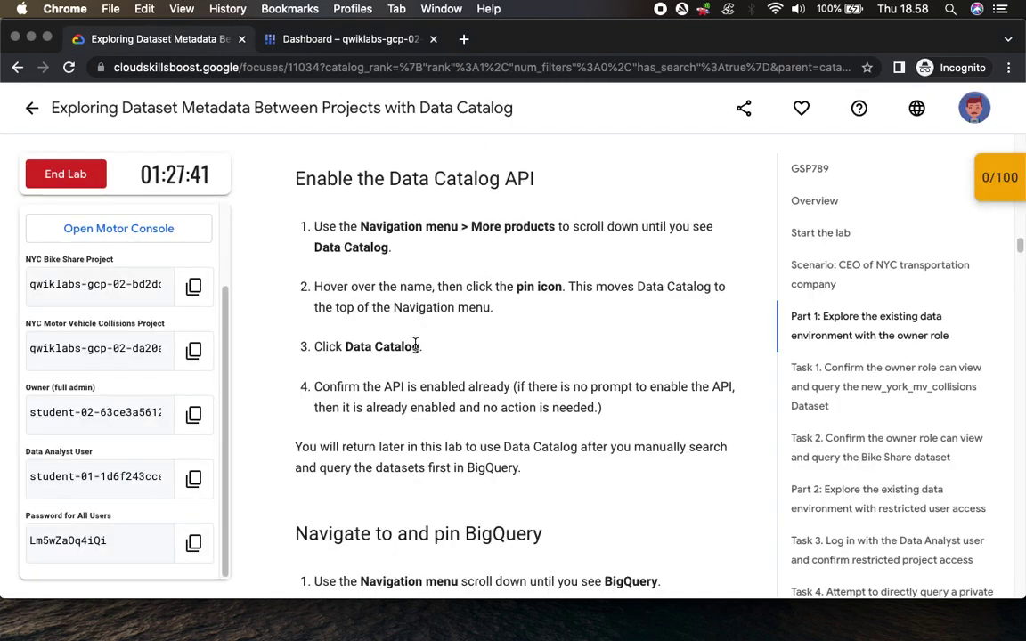
left_click_drag(345, 346, 419, 346)
left_click(347, 38)
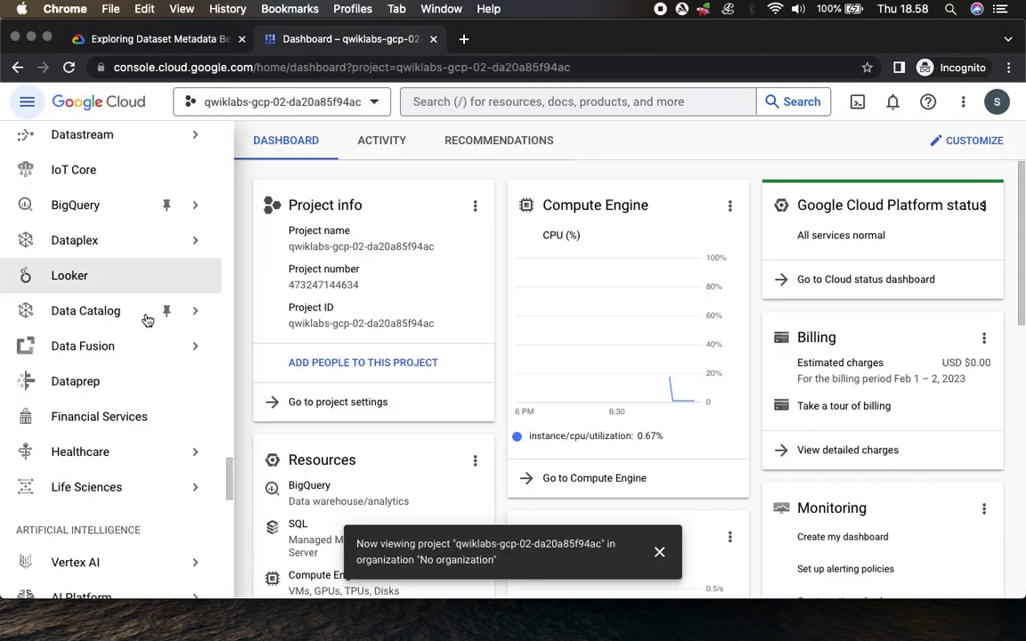
mouse_move(93, 314)
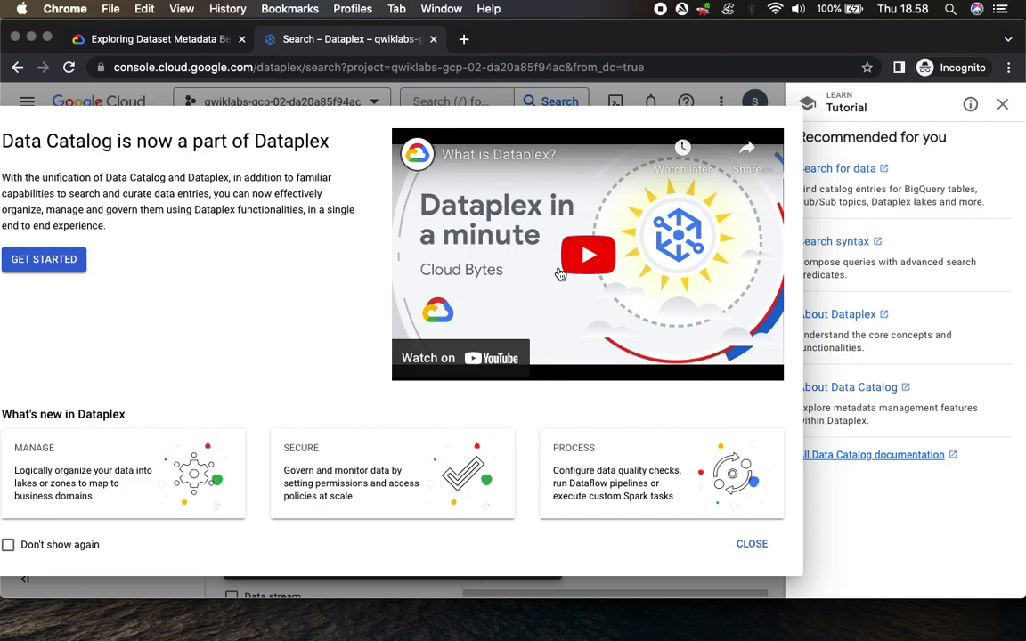
left_click(757, 543)
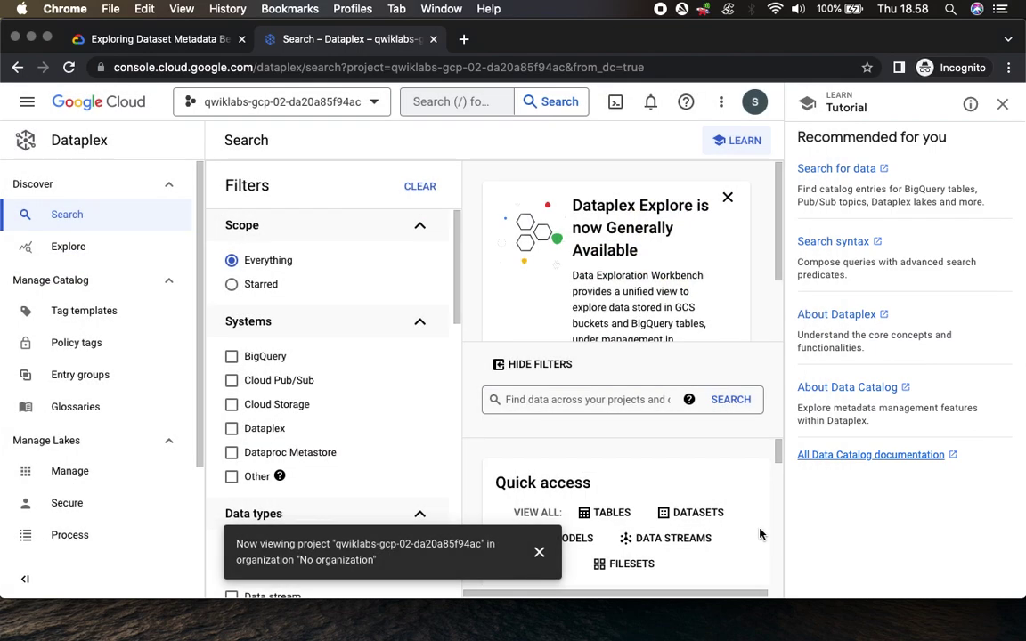
left_click(1002, 103)
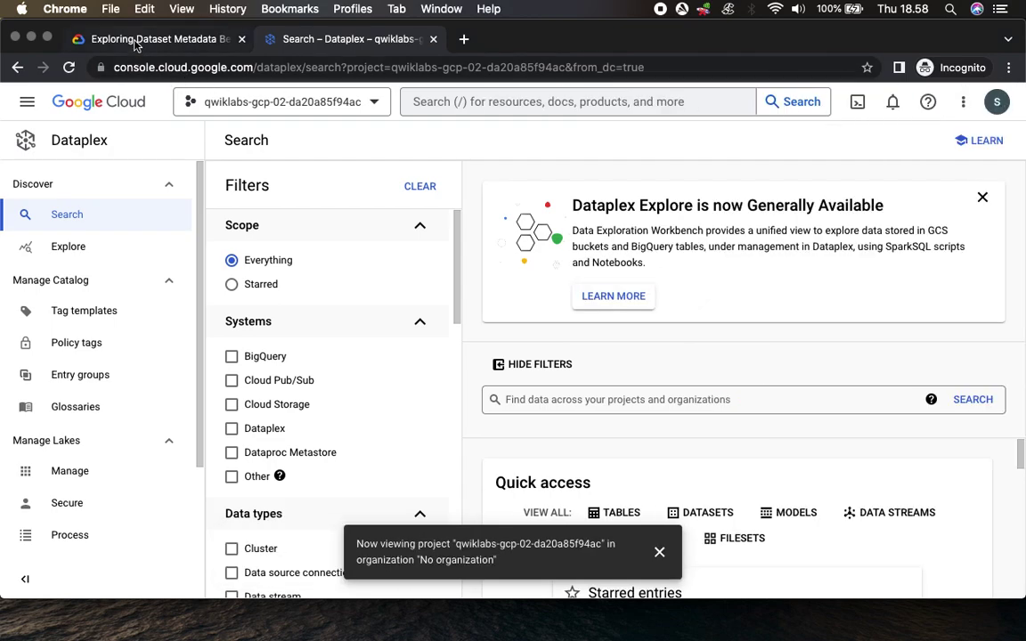
Step: Check the lab's Navigate to and pin BigQuery instructions, and dismiss the Dataplex Explore announcement and the project notification in the console
left_click(137, 40)
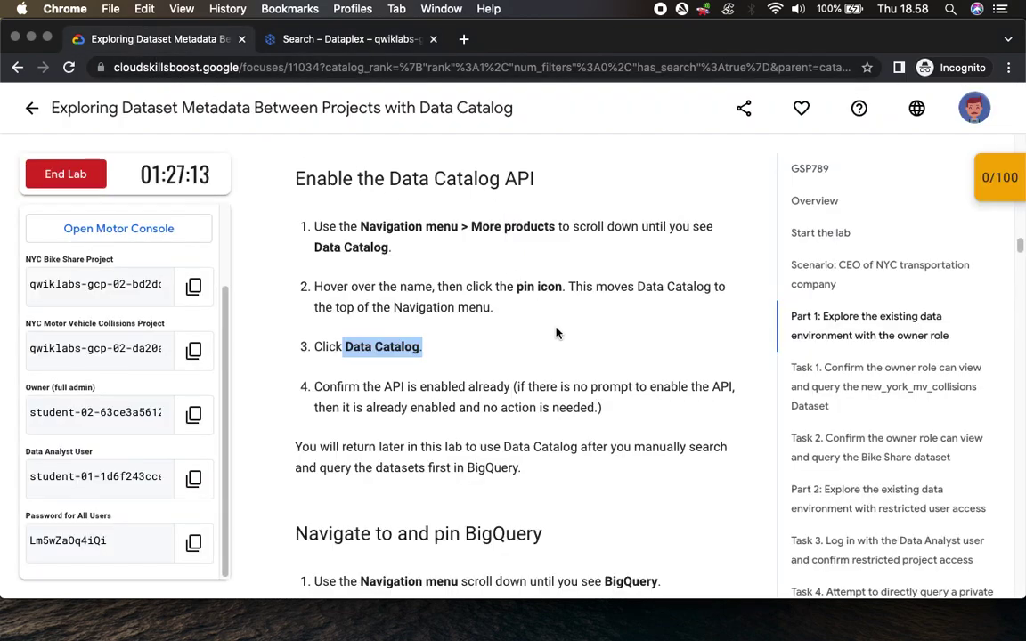
scroll(556, 328, "down", 3)
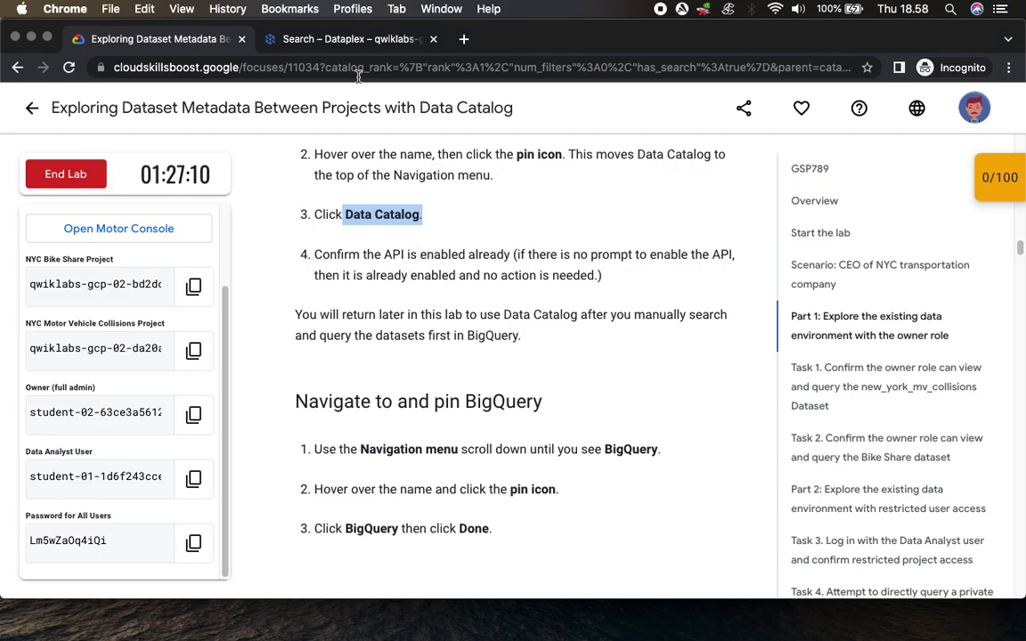
left_click(304, 39)
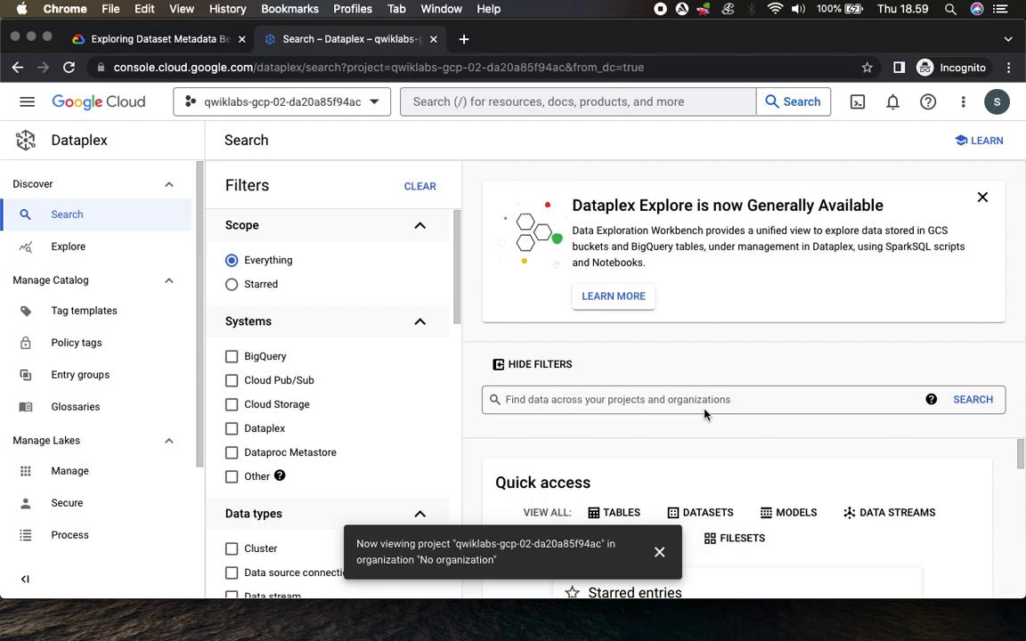
left_click(984, 198)
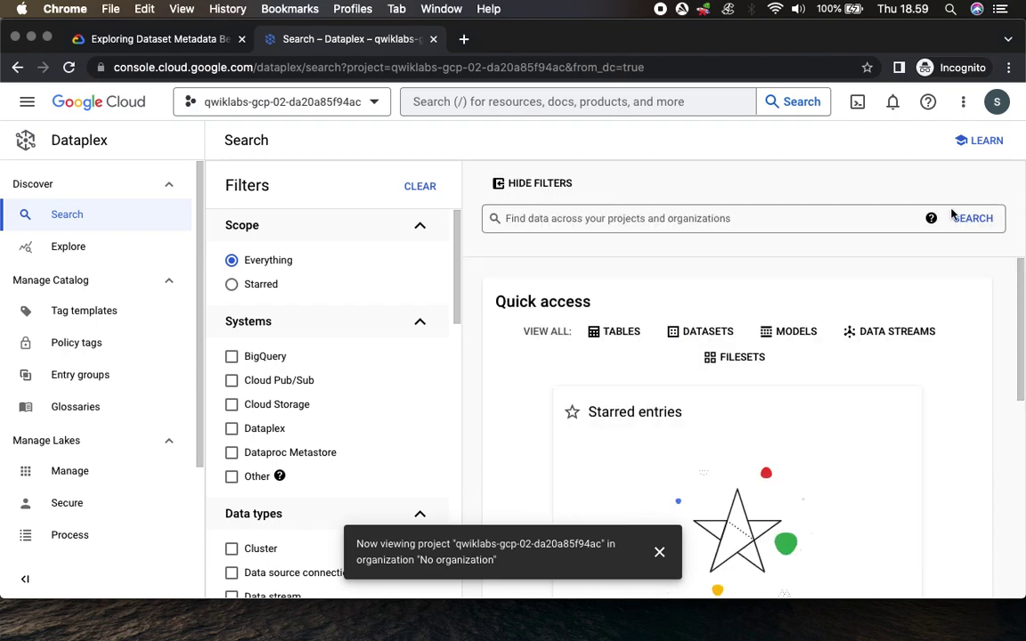
left_click(659, 552)
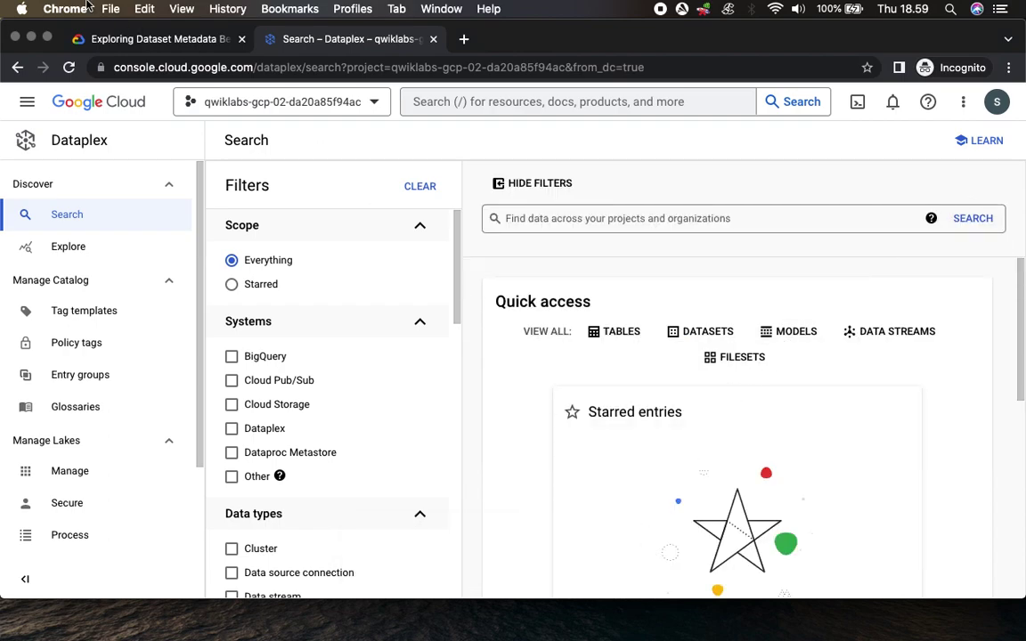
left_click(125, 41)
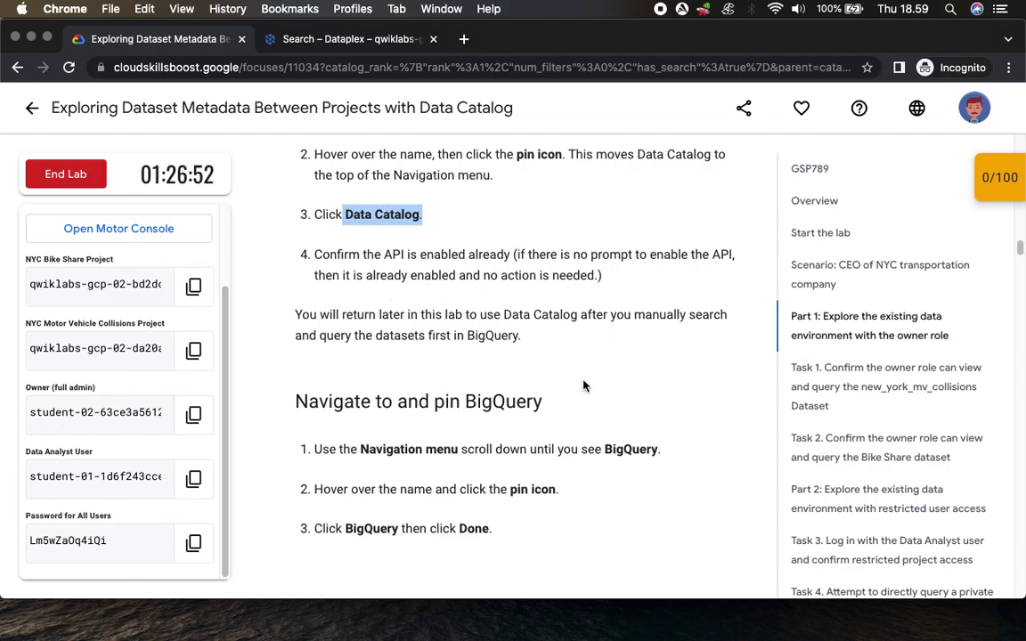
Step: Open BigQuery from the console's navigation in a new browser tab, as the lab instructs, and dismiss its welcome message
scroll(583, 386, "down", 5)
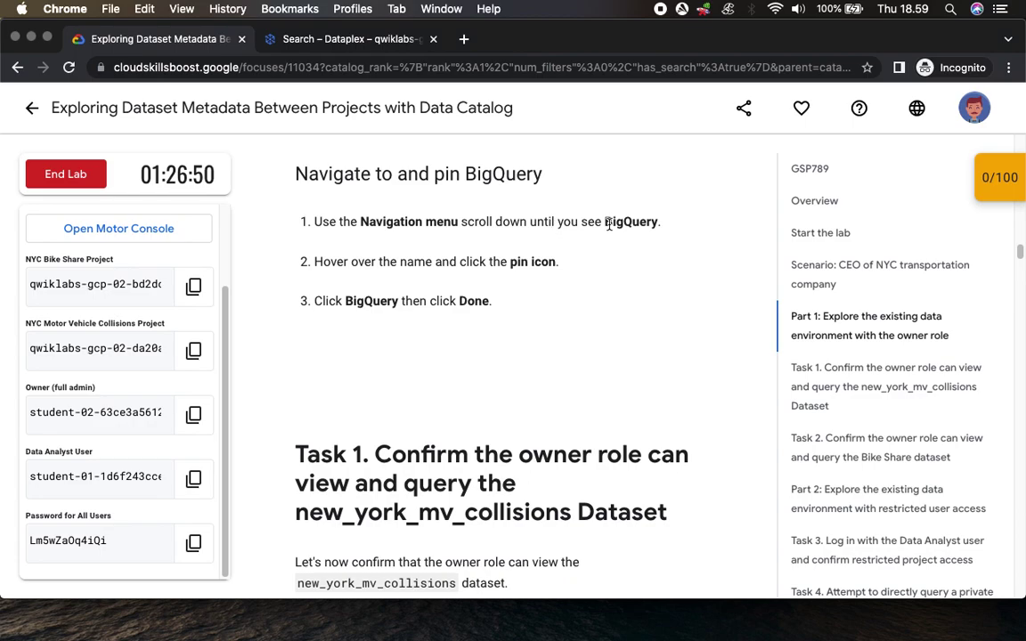
left_click_drag(609, 224, 656, 223)
left_click(302, 39)
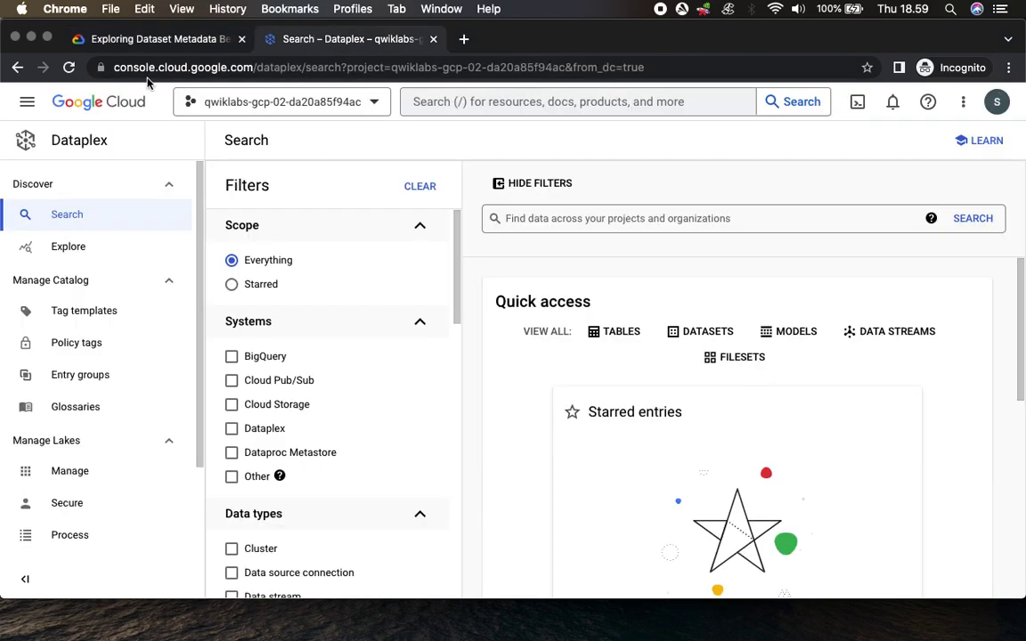
left_click(27, 104)
mouse_move(72, 514)
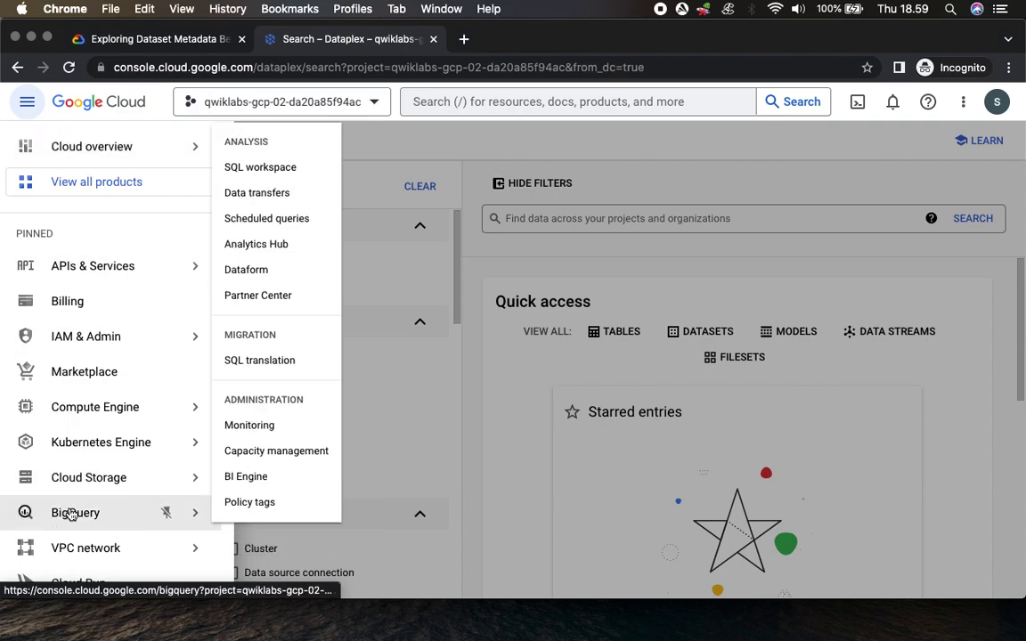
right_click(74, 515)
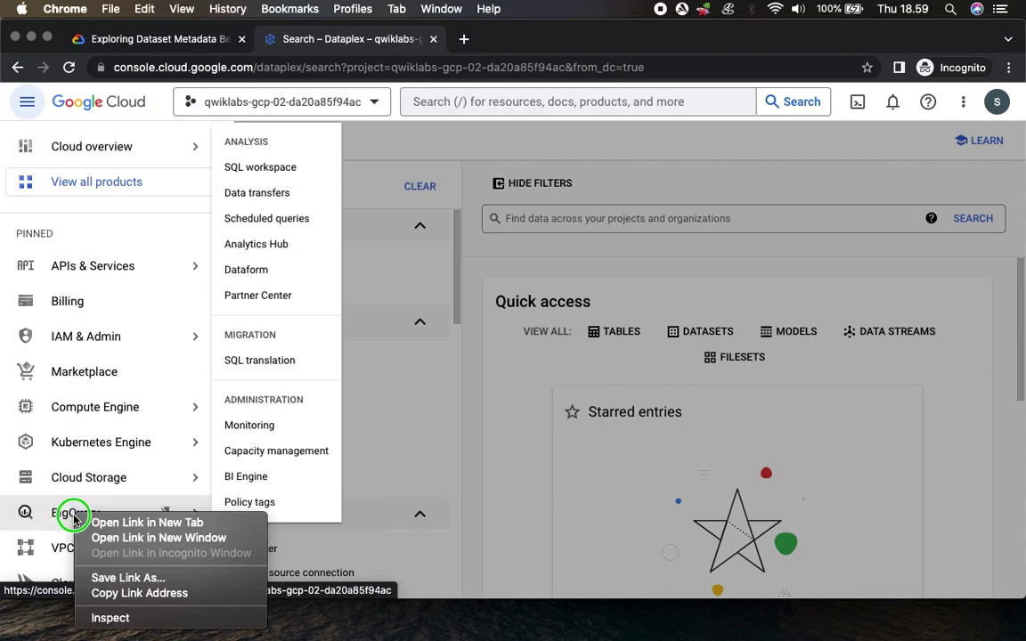
left_click(136, 523)
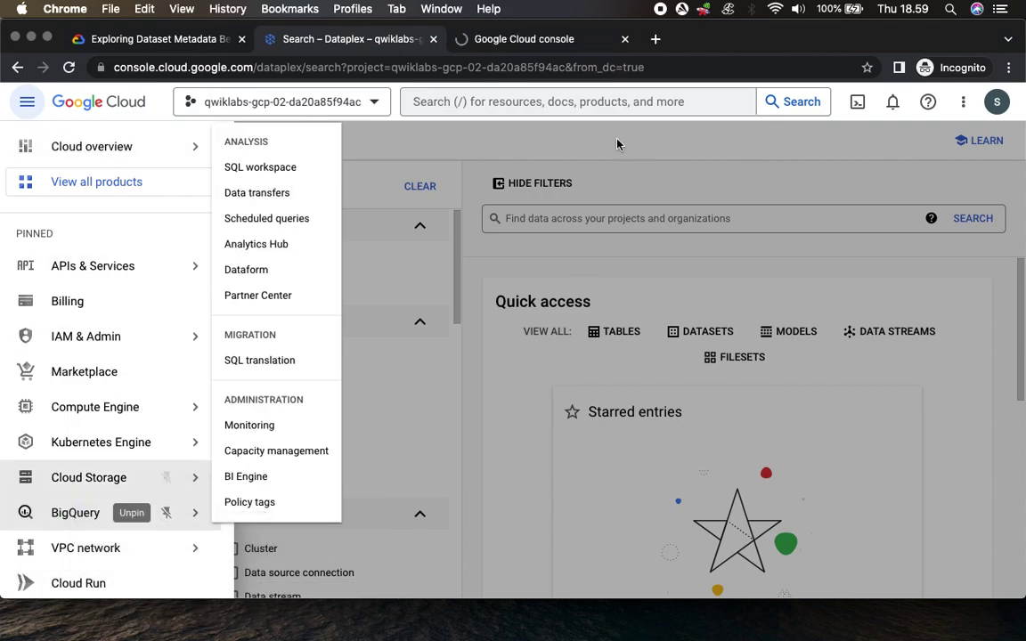
left_click(546, 41)
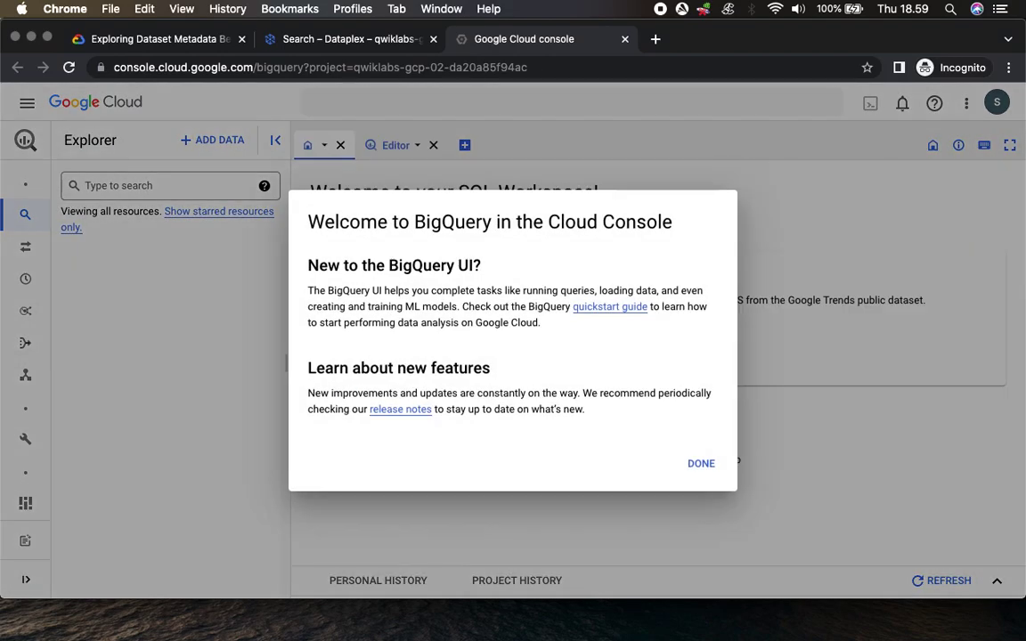
left_click(701, 464)
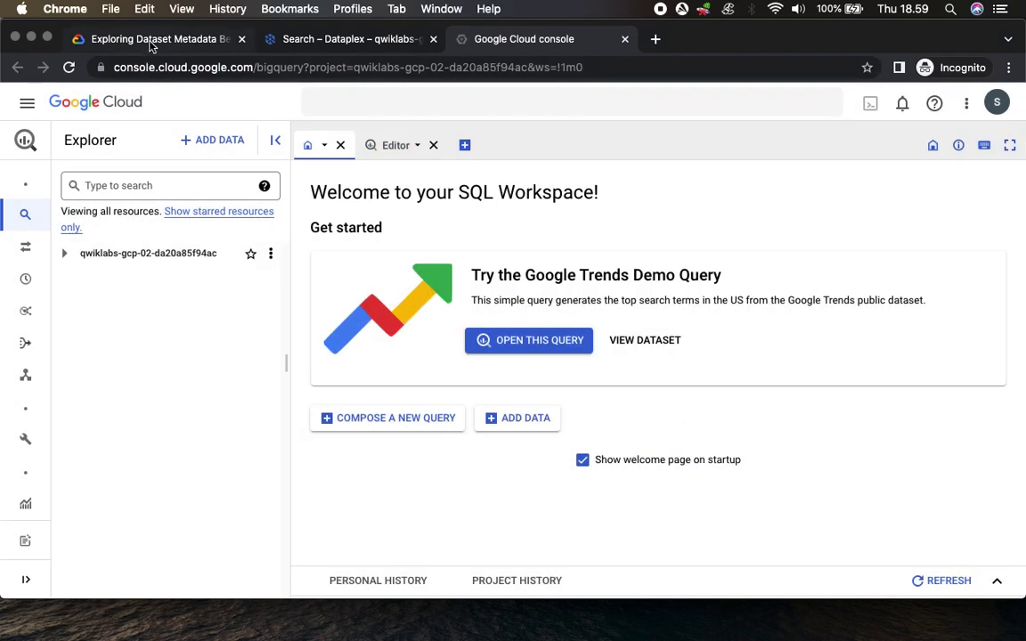
Step: Read the lab's Task 1 instructions on viewing the new_york_mv_collisions dataset and its nypd_mv_collisions table
left_click(152, 42)
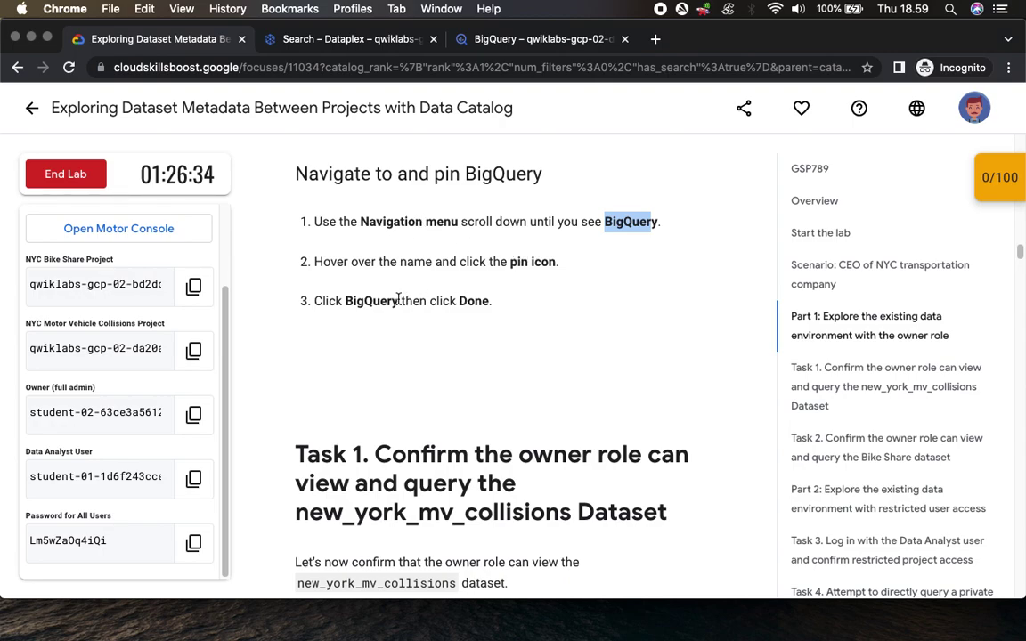
left_click(557, 316)
scroll(545, 346, "down", 5)
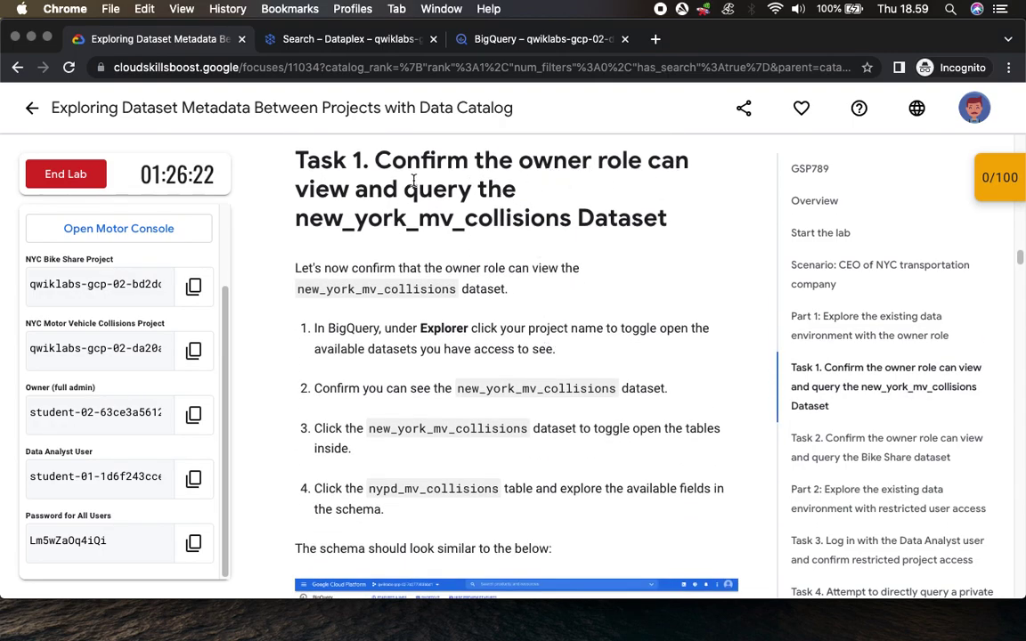
scroll(419, 278, "down", 3)
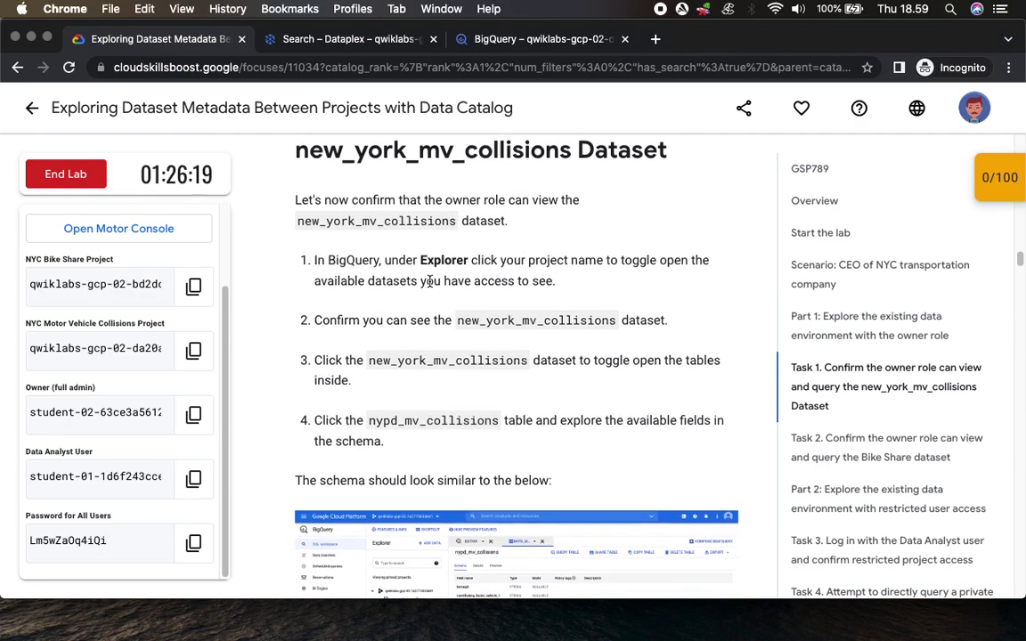
left_click_drag(316, 212, 446, 219)
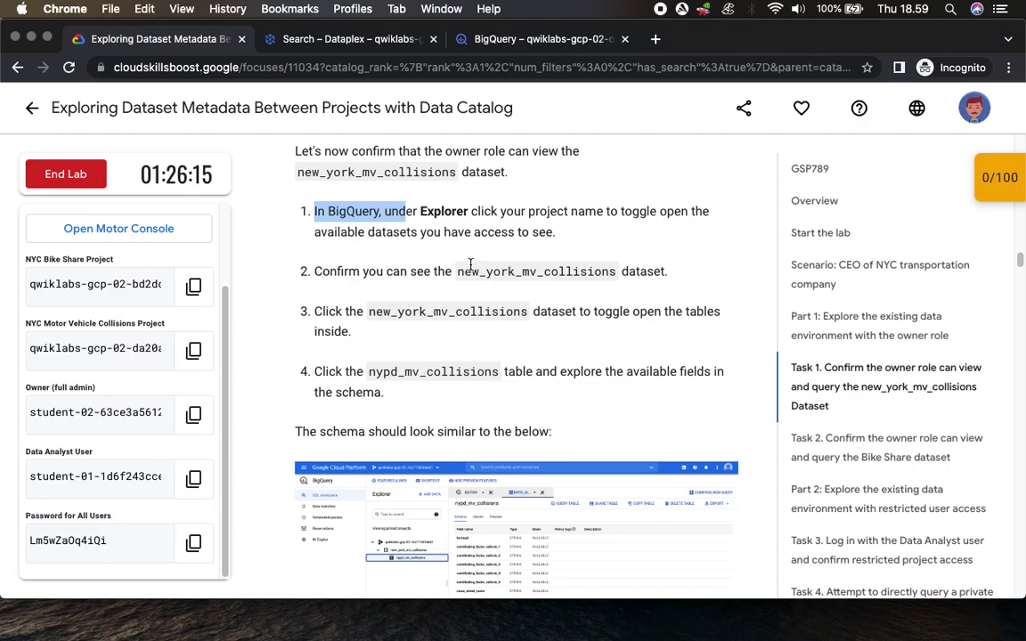
left_click_drag(458, 271, 615, 272)
left_click_drag(559, 311, 434, 311)
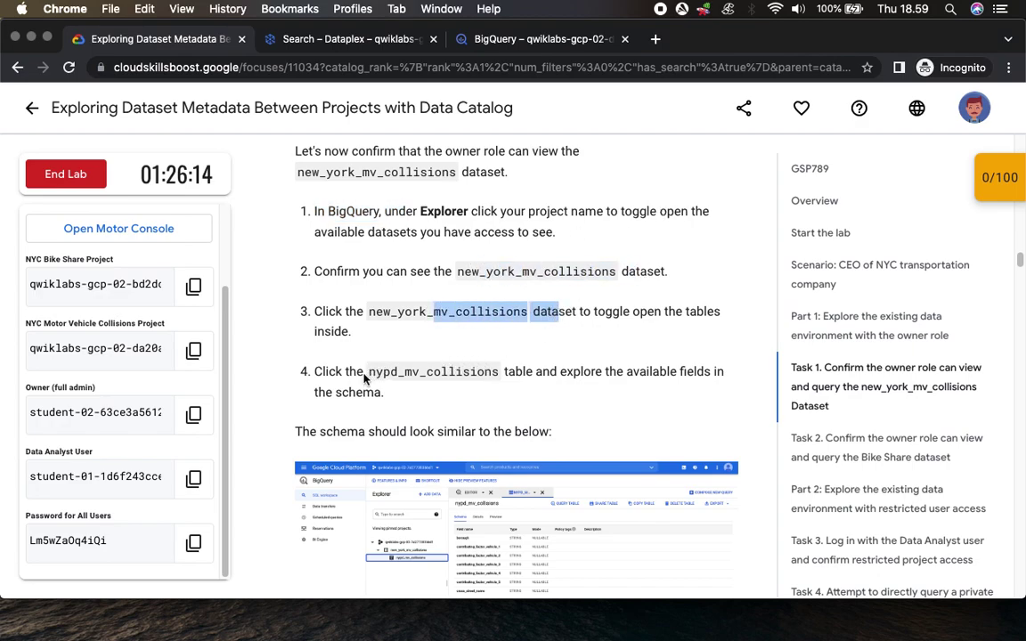
left_click_drag(364, 379, 505, 371)
Step: In BigQuery, expand the project and its new_york_mv_collisions dataset, and open the nypd_mv_collisions table's schema
left_click(514, 39)
left_click(63, 253)
left_click(78, 301)
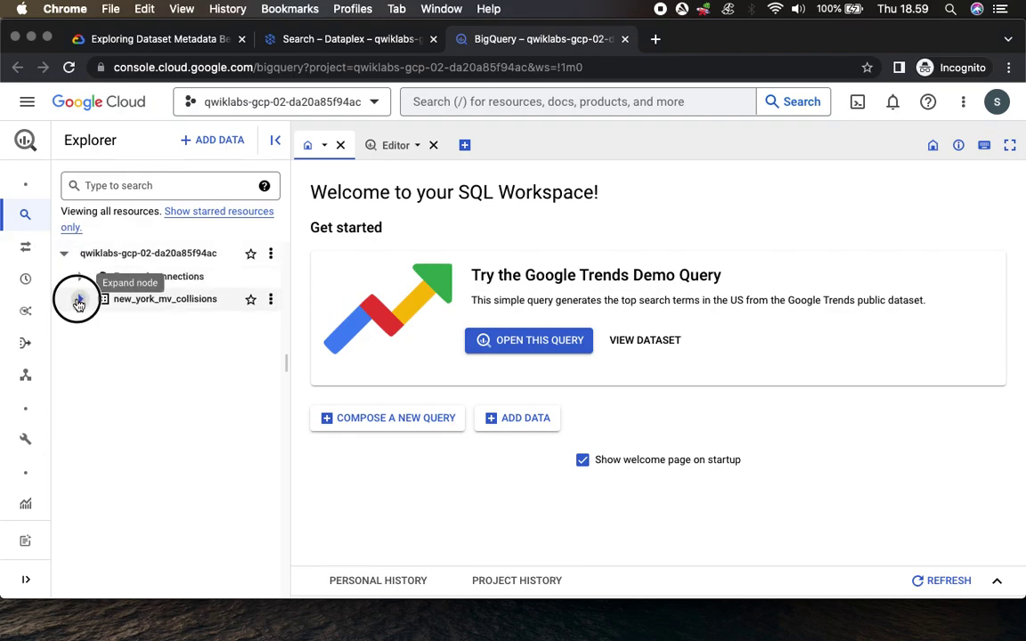
left_click(161, 324)
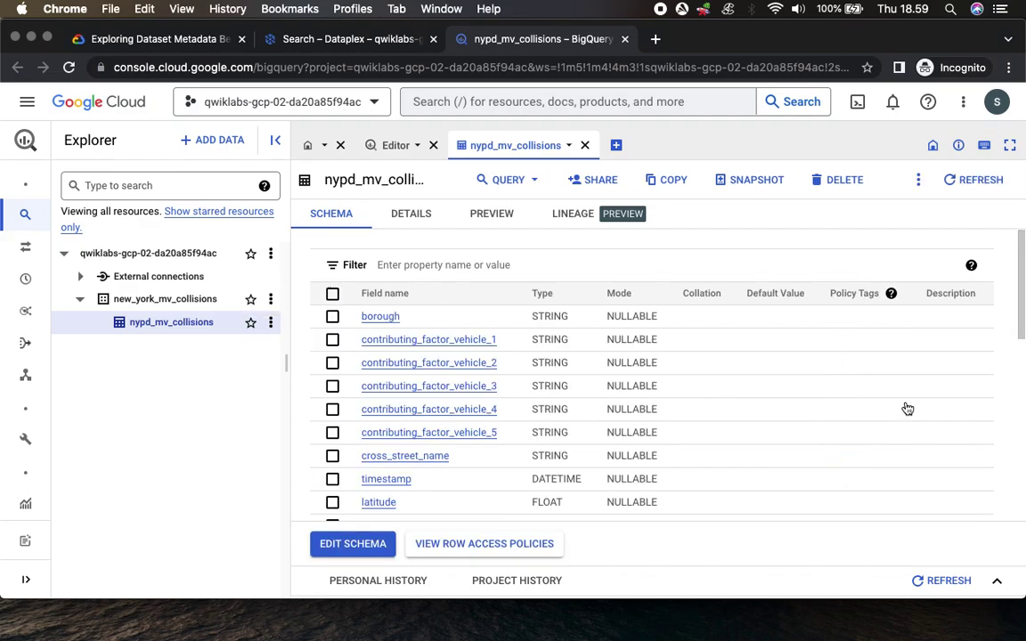
Step: Answer the lab question about which BigQuery tab shows data types with Schema, checking the table's schema, and submit it
left_click(139, 44)
scroll(631, 400, "down", 4)
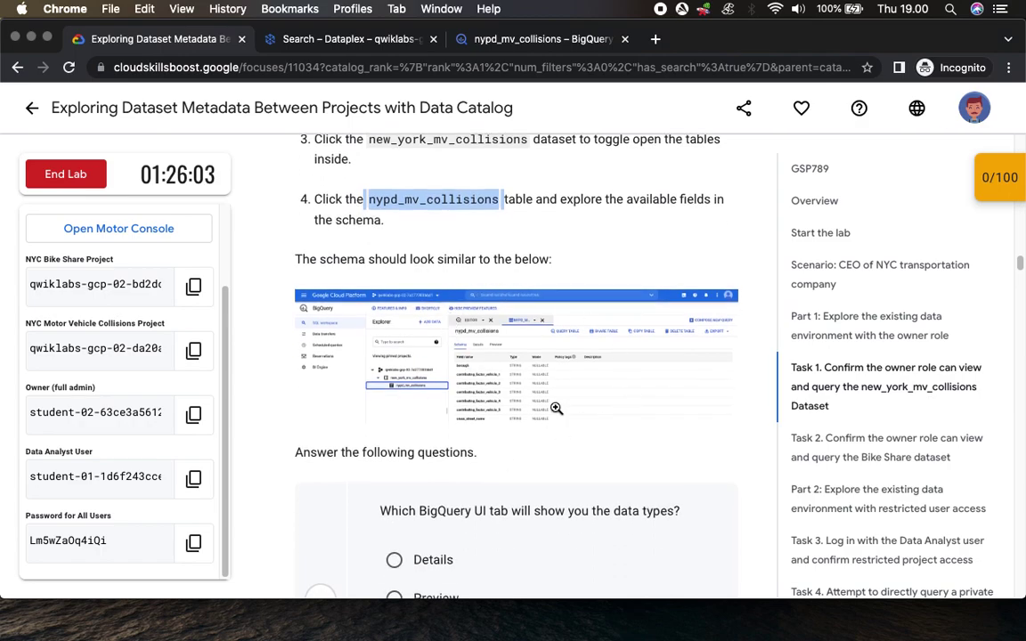
scroll(557, 408, "down", 7)
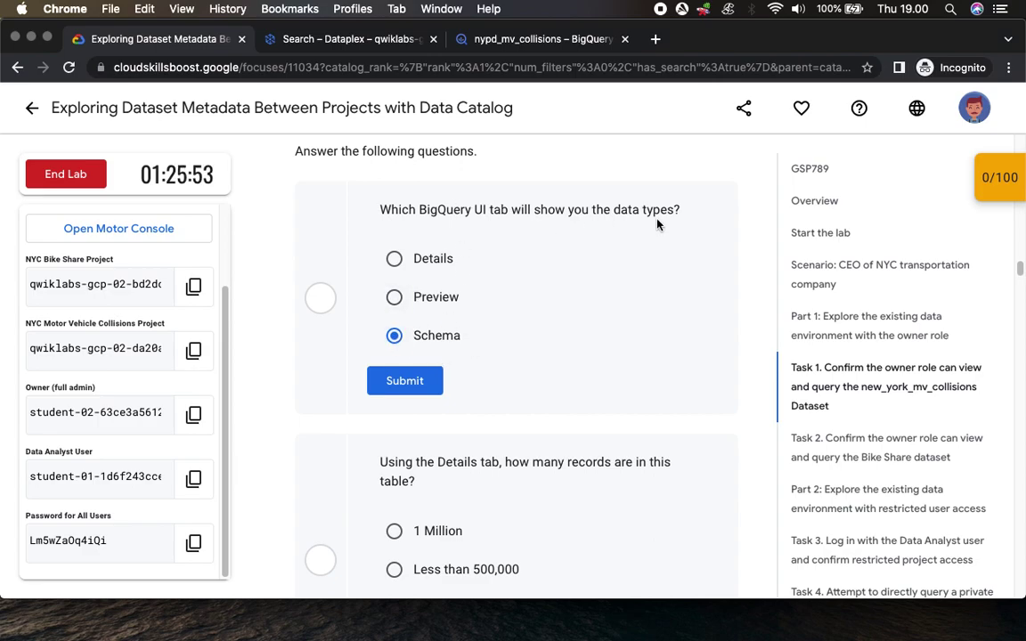
left_click(504, 39)
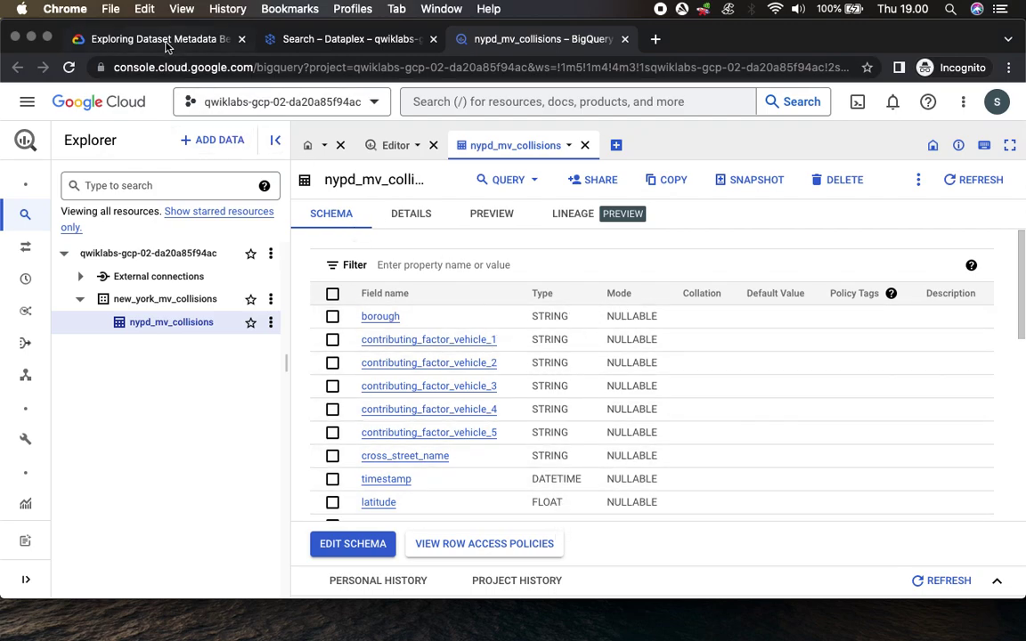
left_click(150, 40)
left_click(412, 392)
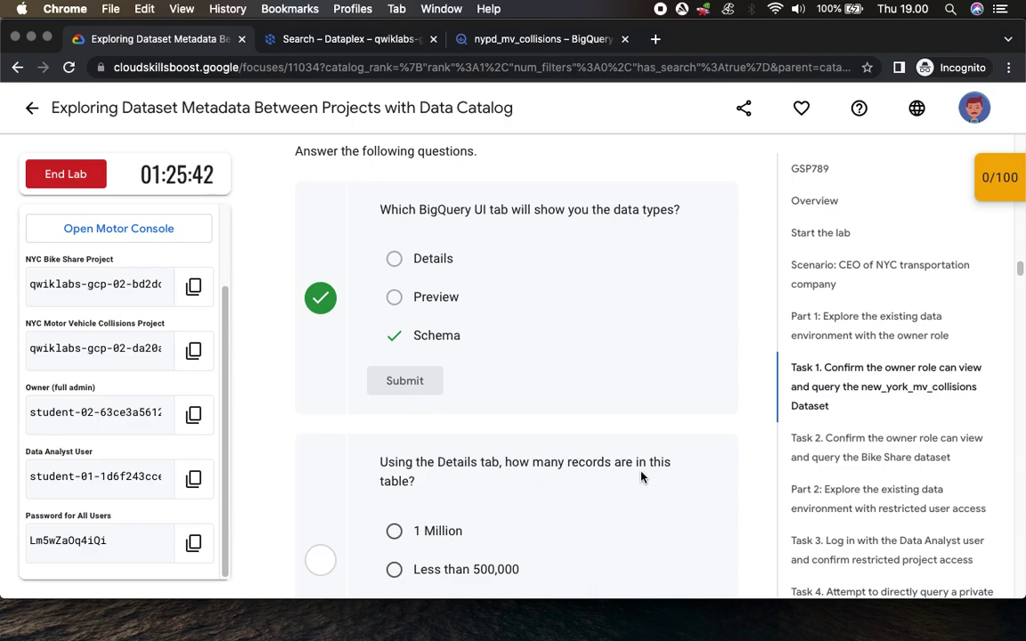
Step: Check the row count in the nypd_mv_collisions table details and submit 1.6+ Million as the lab's number-of-records answer
scroll(641, 478, "down", 5)
left_click(394, 370)
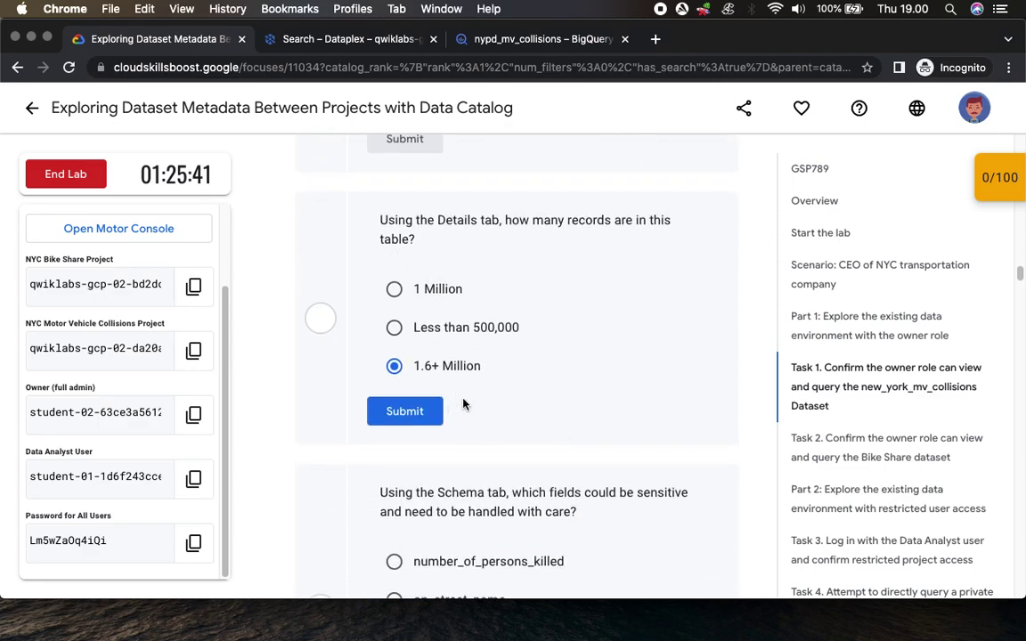
left_click(488, 39)
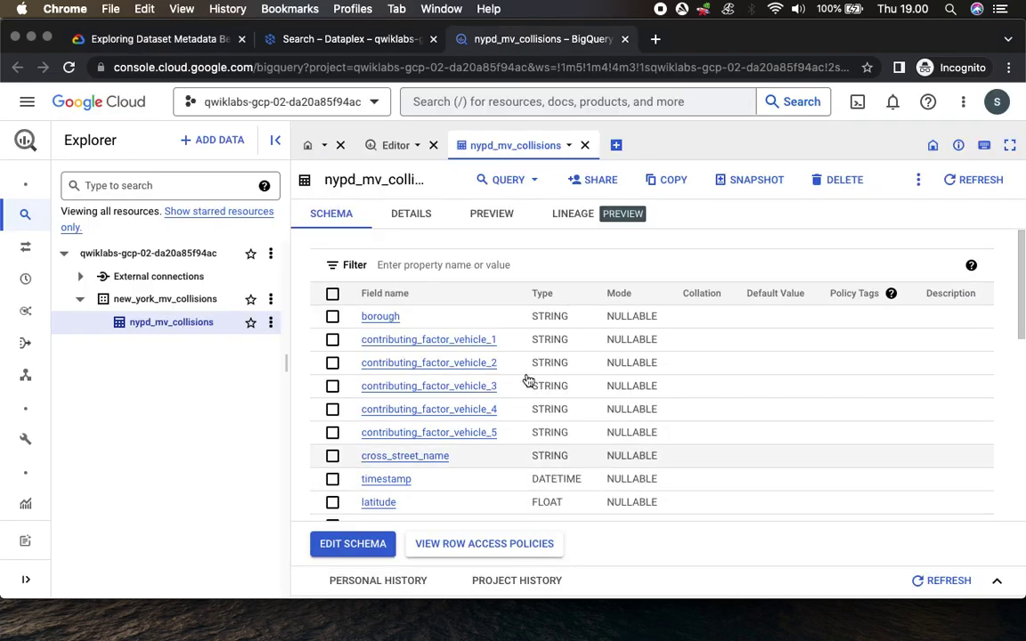
left_click(415, 212)
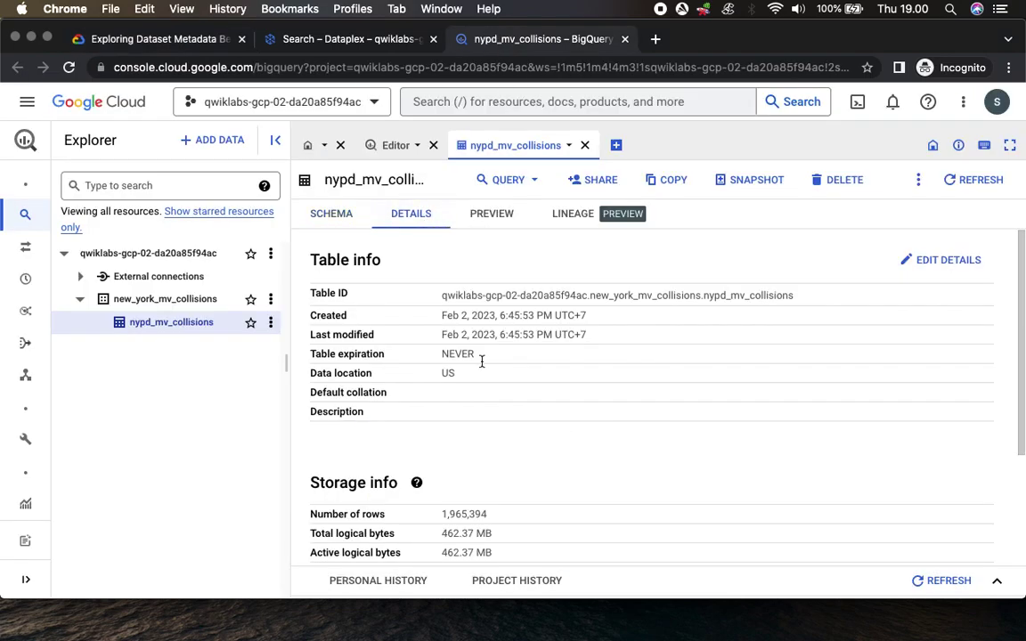
left_click_drag(440, 515, 488, 515)
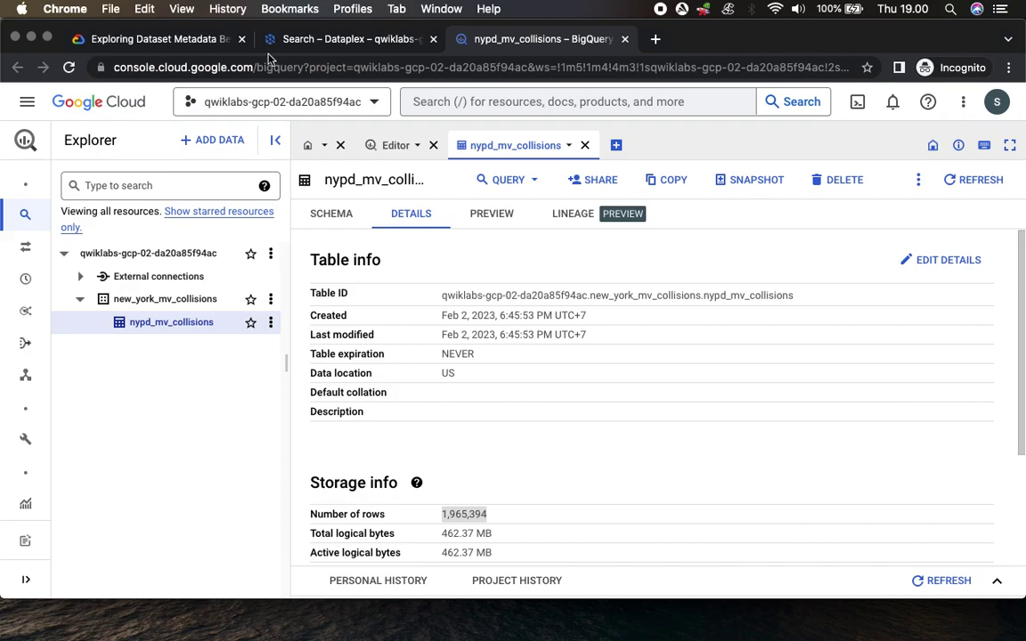
left_click(184, 35)
left_click(403, 411)
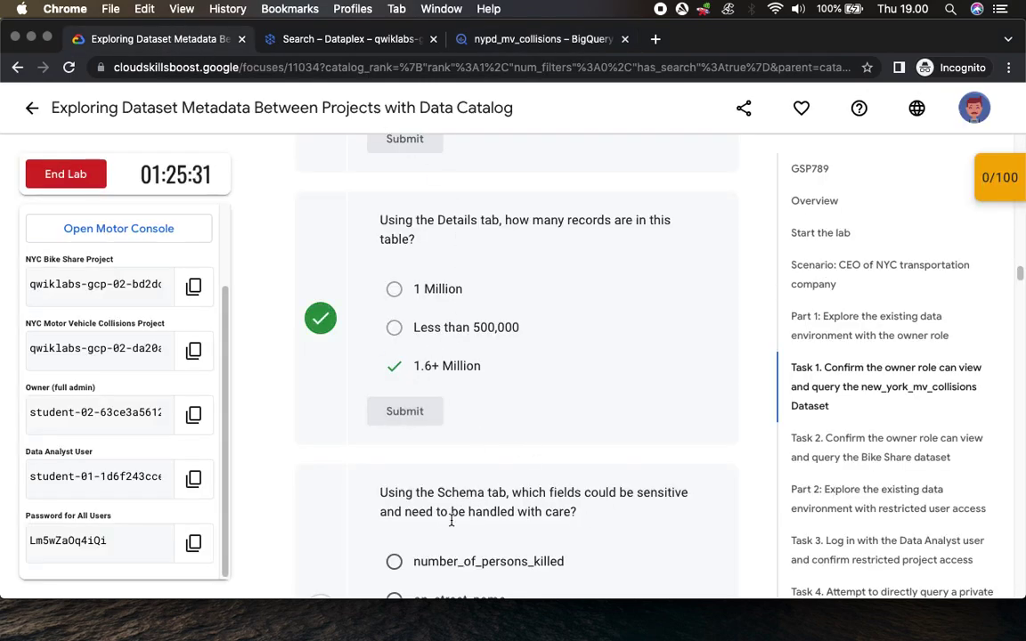
Step: Submit All of the Above for both the sensitive fields question and the privacy and sensitivity solution question
scroll(485, 517, "down", 5)
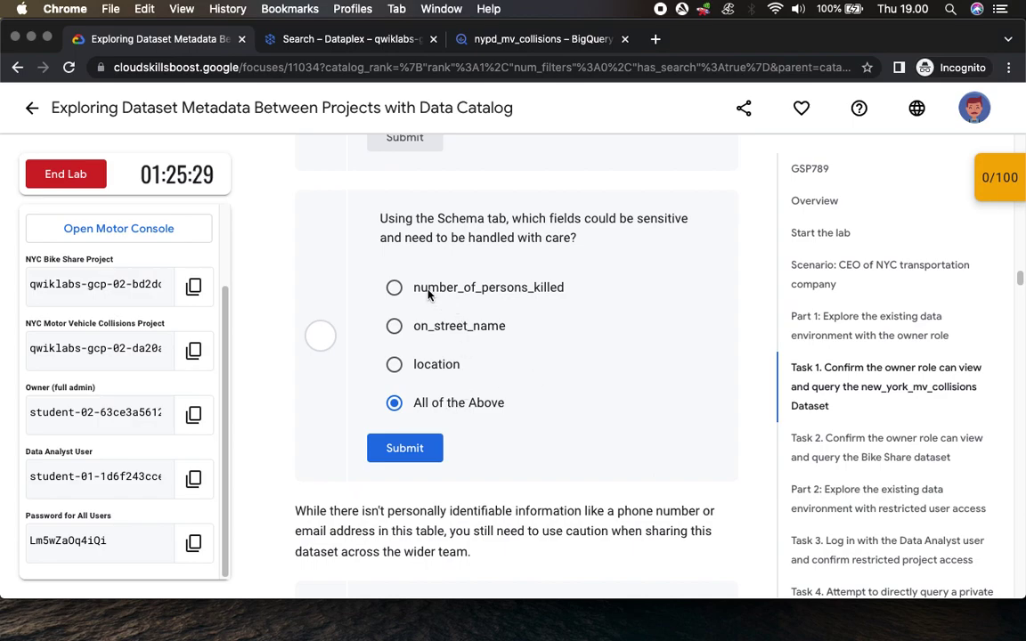
left_click(409, 450)
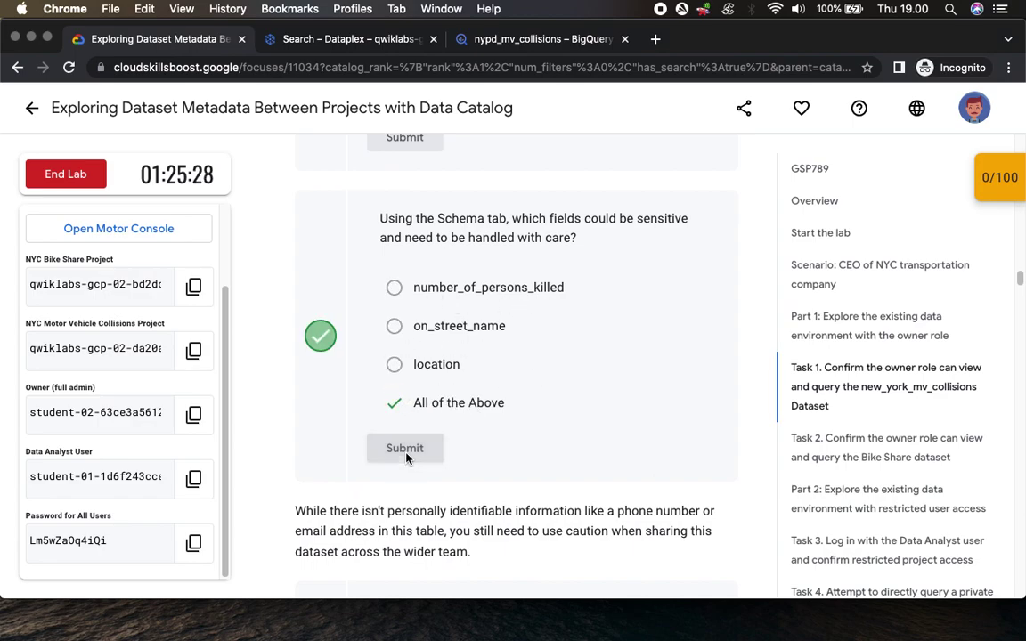
scroll(428, 418, "down", 4)
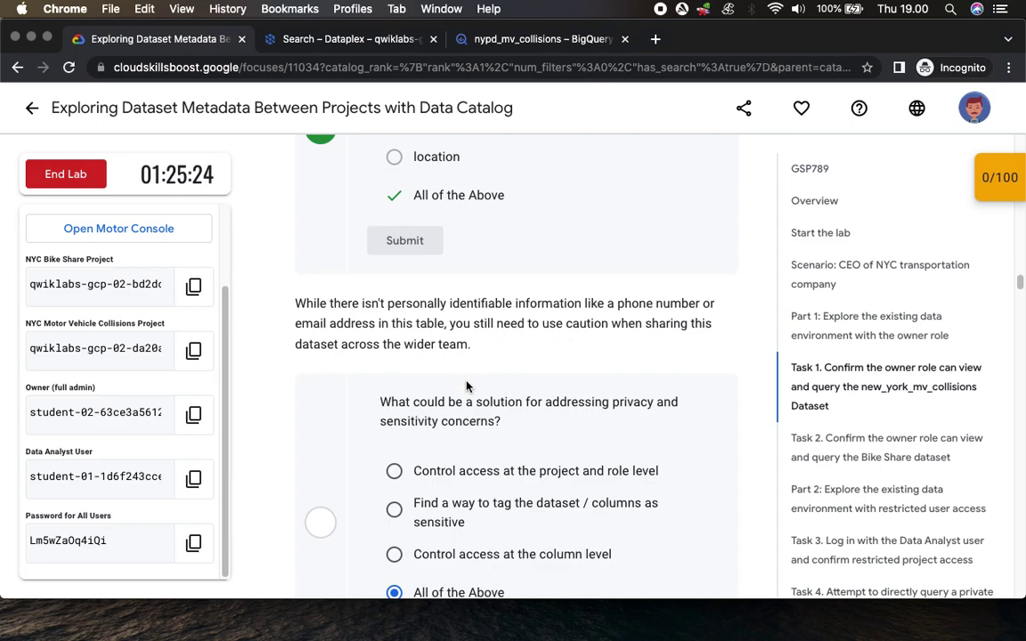
scroll(516, 414, "down", 4)
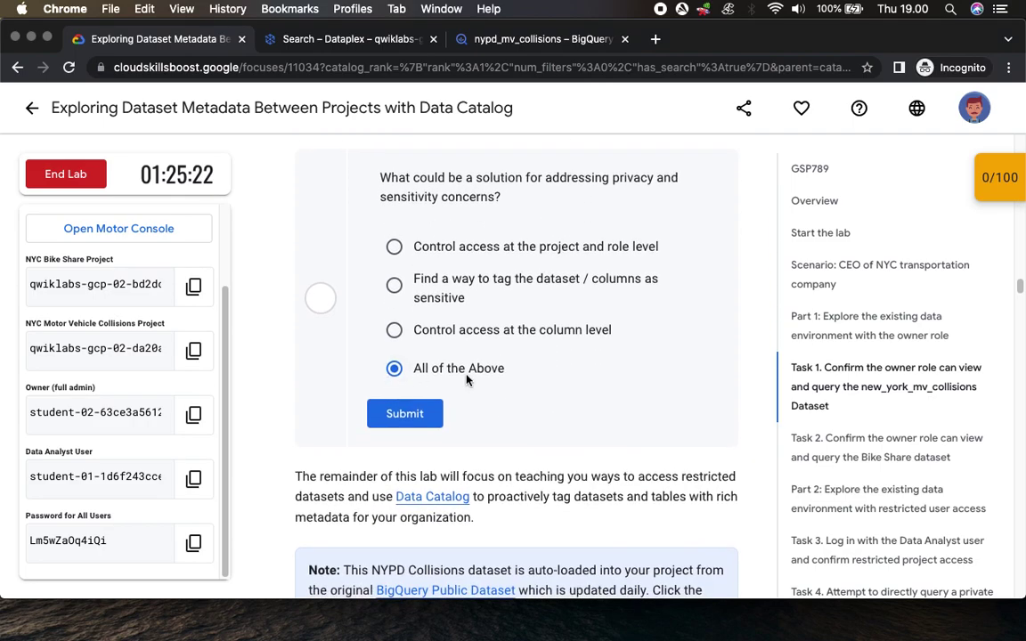
left_click(421, 414)
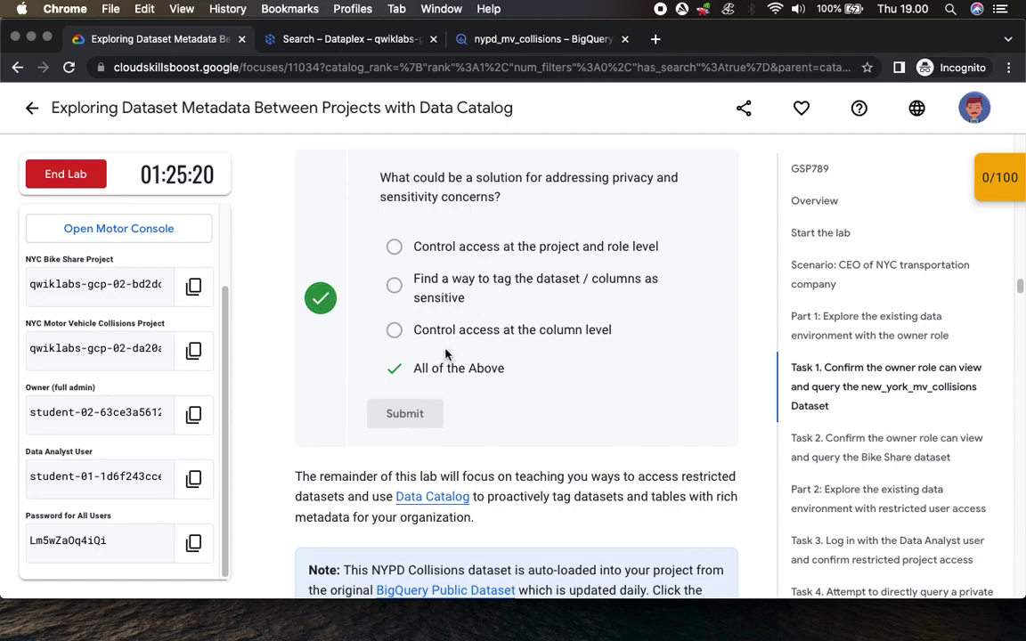
Step: Read the lab's section on querying the collisions dataset as owner and copy the query for the 10 most common crash factors
scroll(446, 411, "down", 5)
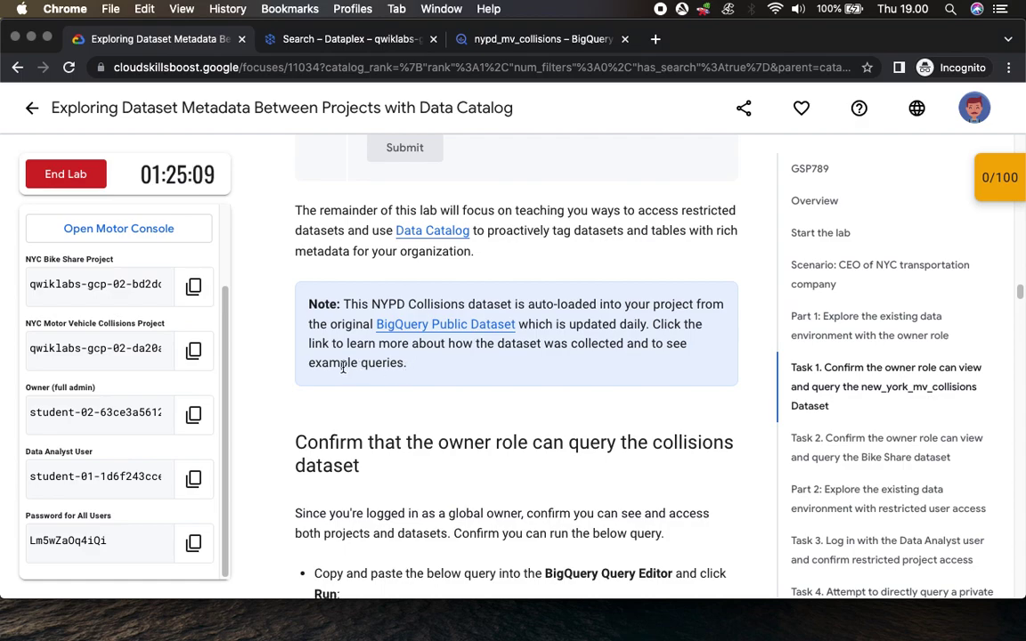
scroll(428, 389, "down", 5)
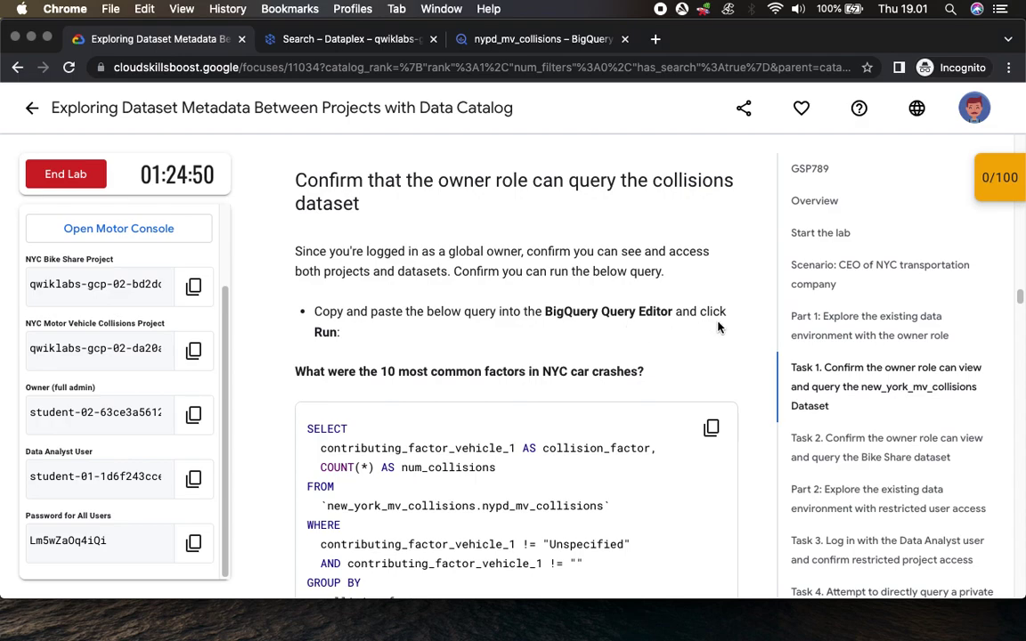
left_click_drag(545, 311, 677, 314)
scroll(702, 348, "down", 4)
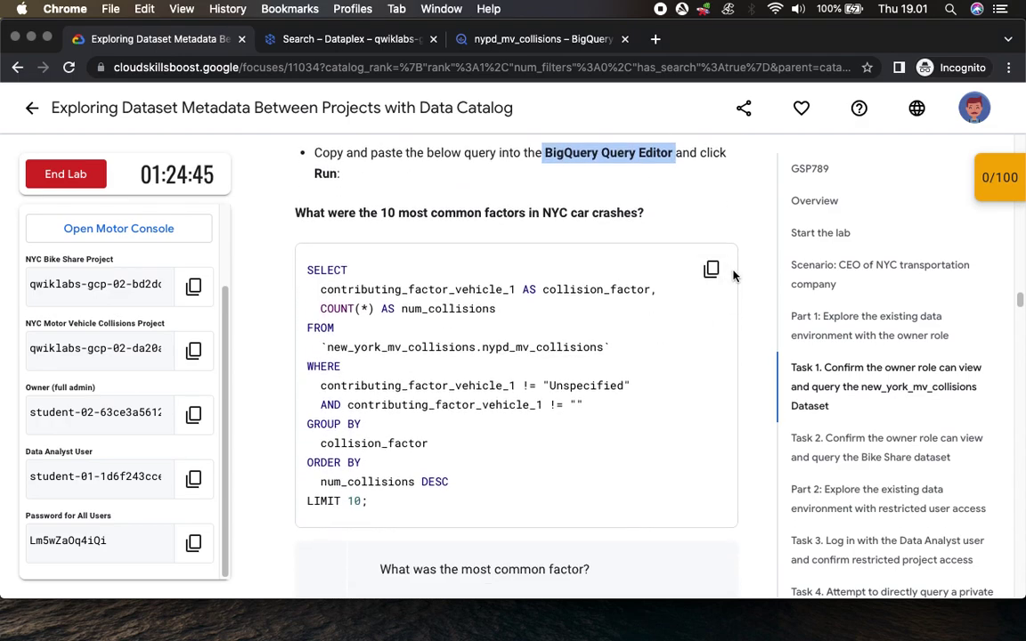
left_click(711, 269)
Step: Paste the copied collision factors query into the empty BigQuery query editor and run it
left_click(523, 41)
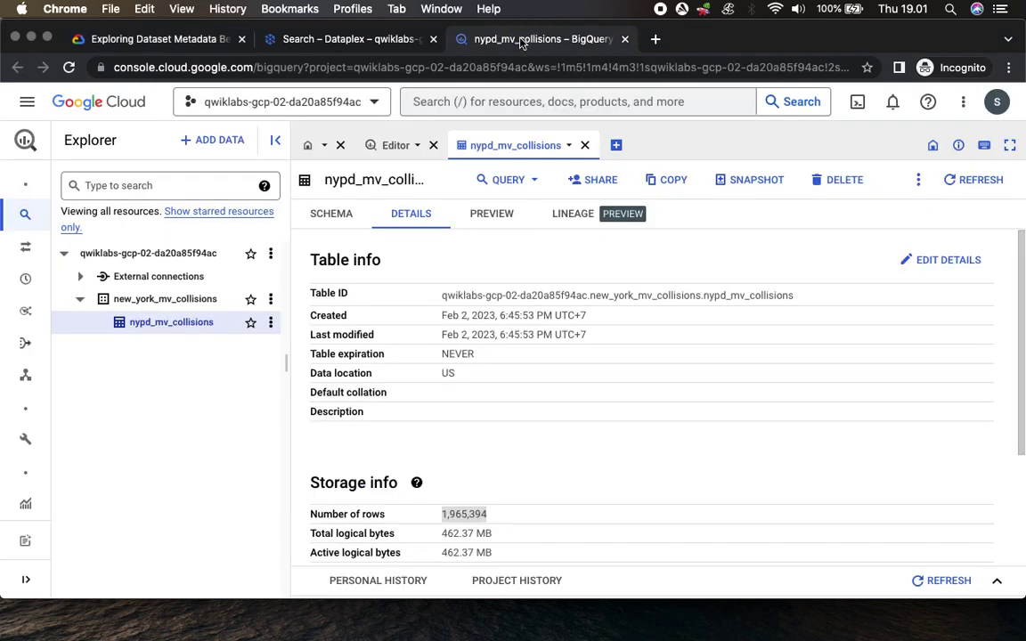
left_click(394, 143)
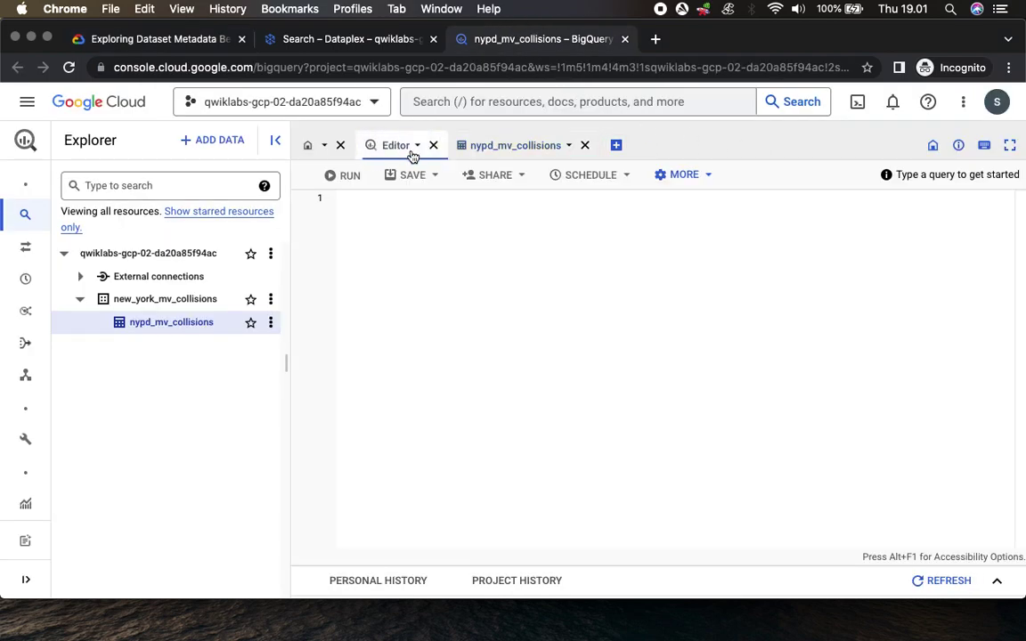
left_click(512, 335)
key("super+v")
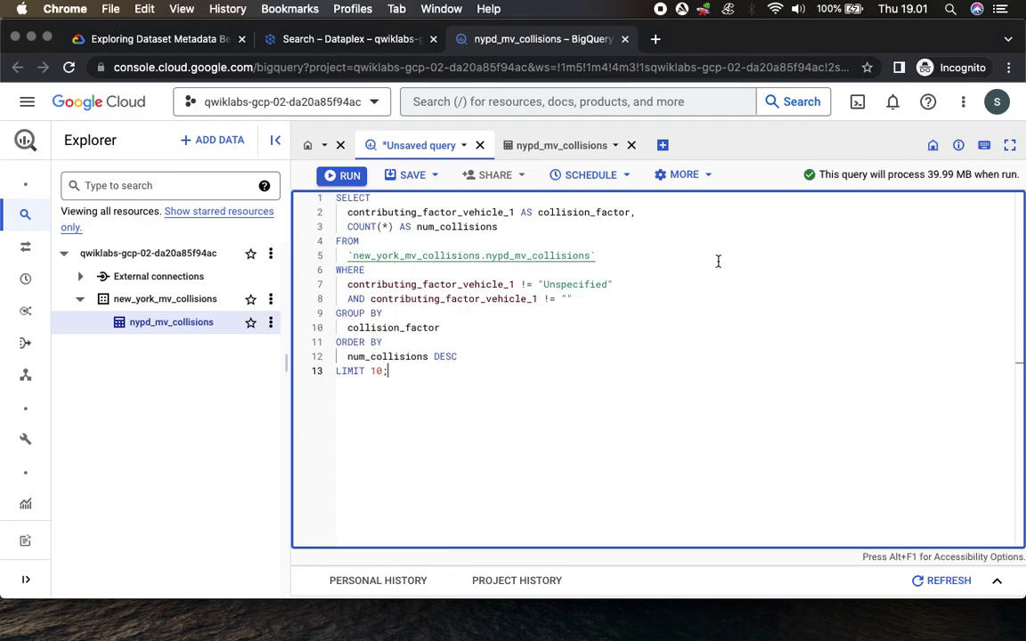
left_click(344, 175)
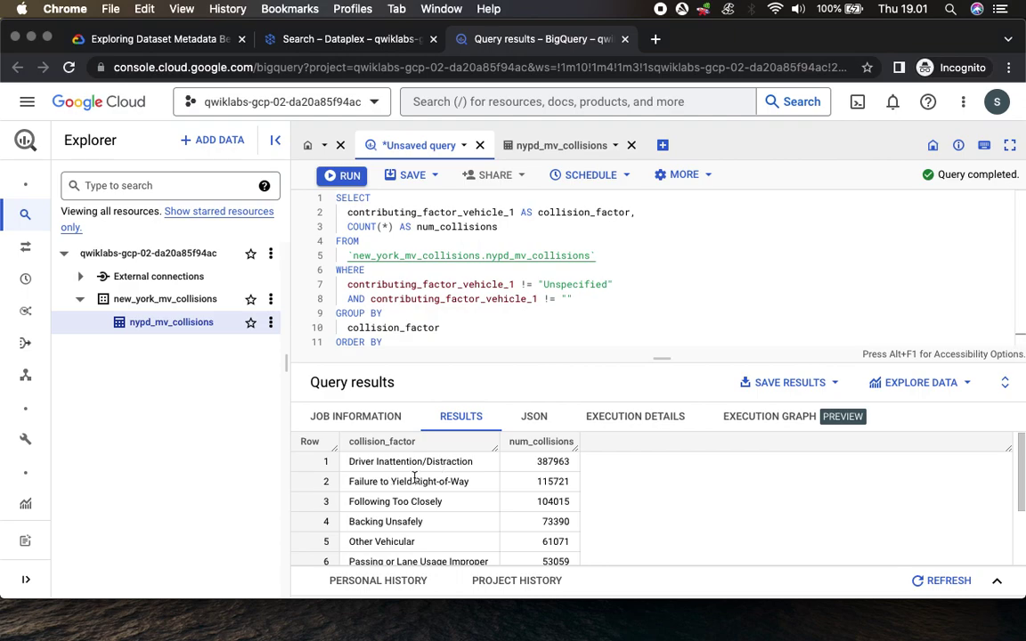
Step: Return to the lab instructions and submit Driver Inattention/Distraction as the most common collision factor
left_click(171, 40)
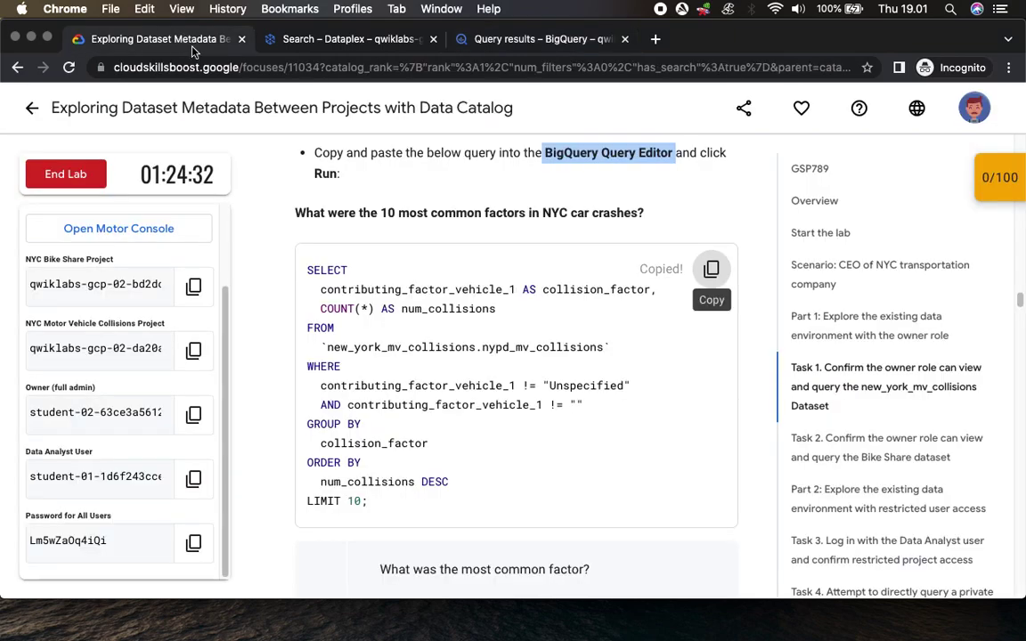
scroll(484, 417, "down", 5)
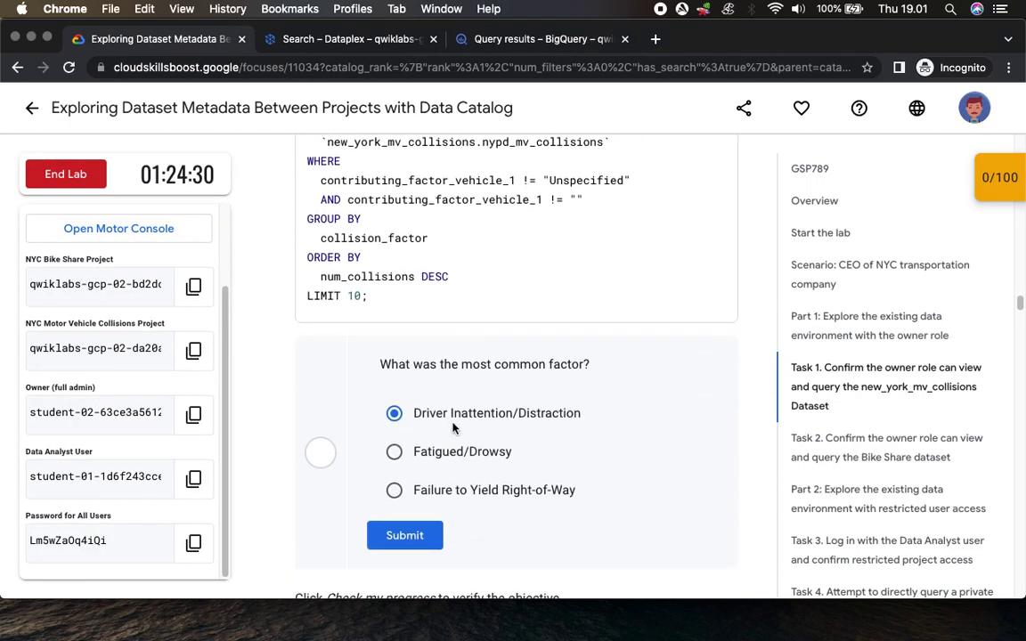
left_click(398, 538)
Step: Check progress on the Query the NYC collision data objective, both in the lab text and in the checkpoints list
scroll(614, 551, "down", 2)
scroll(624, 545, "down", 5)
left_click(438, 314)
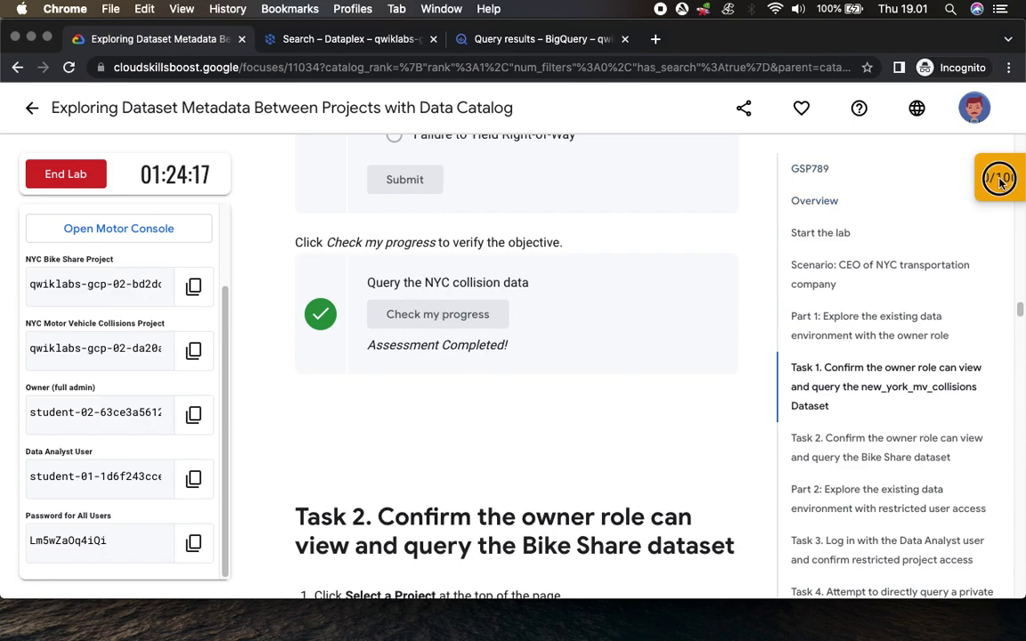
mouse_move(997, 179)
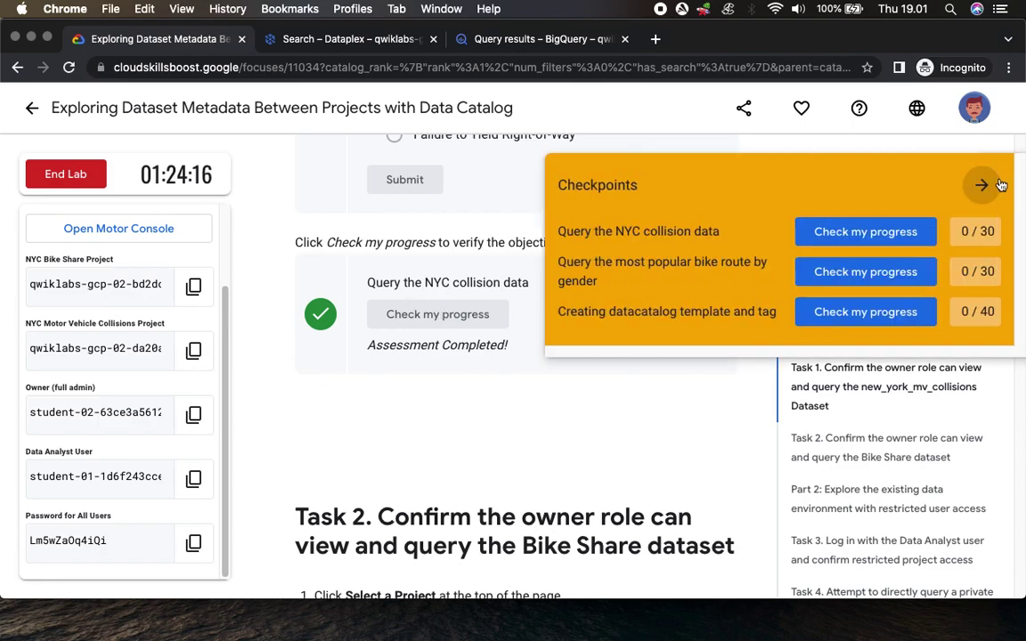
left_click(855, 245)
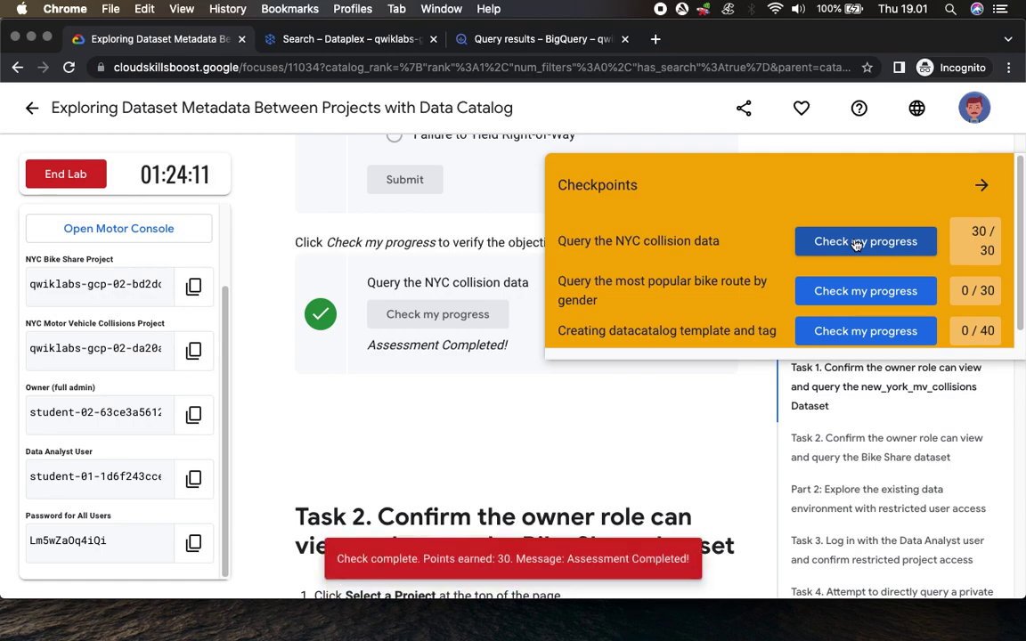
Step: Read the first Task 2 instructions and switch BigQuery to the Bike Share project qwiklabs-gcp-02-bd2dcd563ccb, discarding the unsaved query
scroll(566, 286, "down", 5)
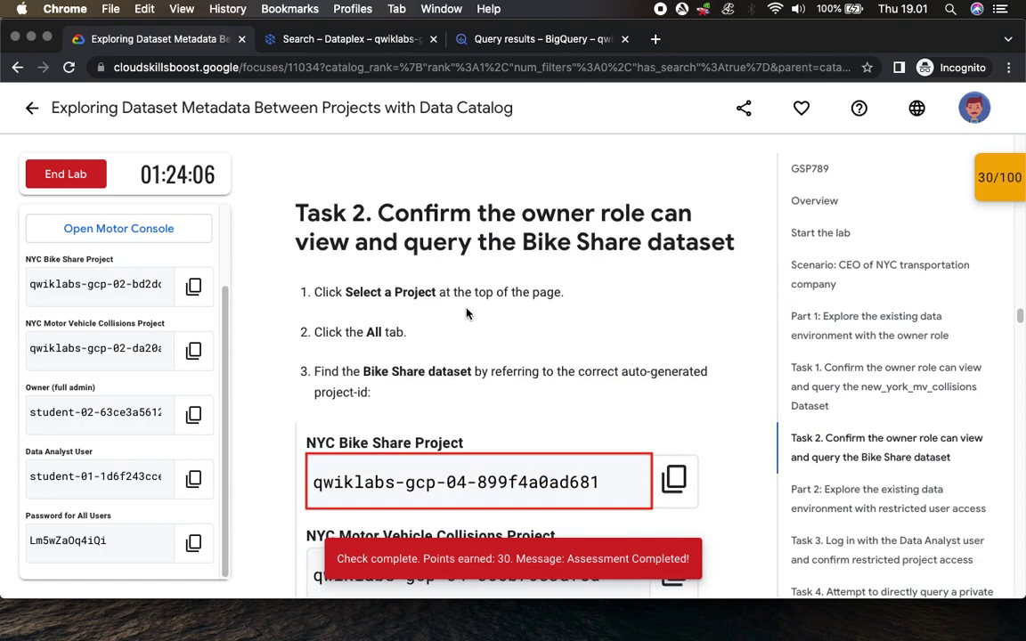
scroll(465, 293, "down", 3)
left_click_drag(344, 163, 471, 163)
left_click_drag(370, 201, 406, 204)
left_click_drag(355, 242, 472, 243)
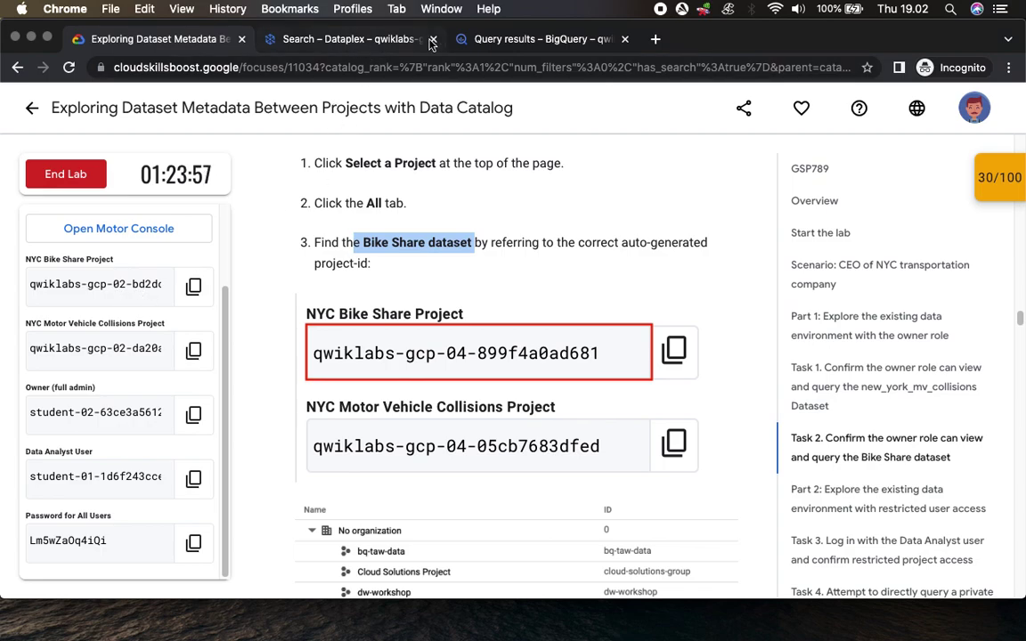
left_click(584, 41)
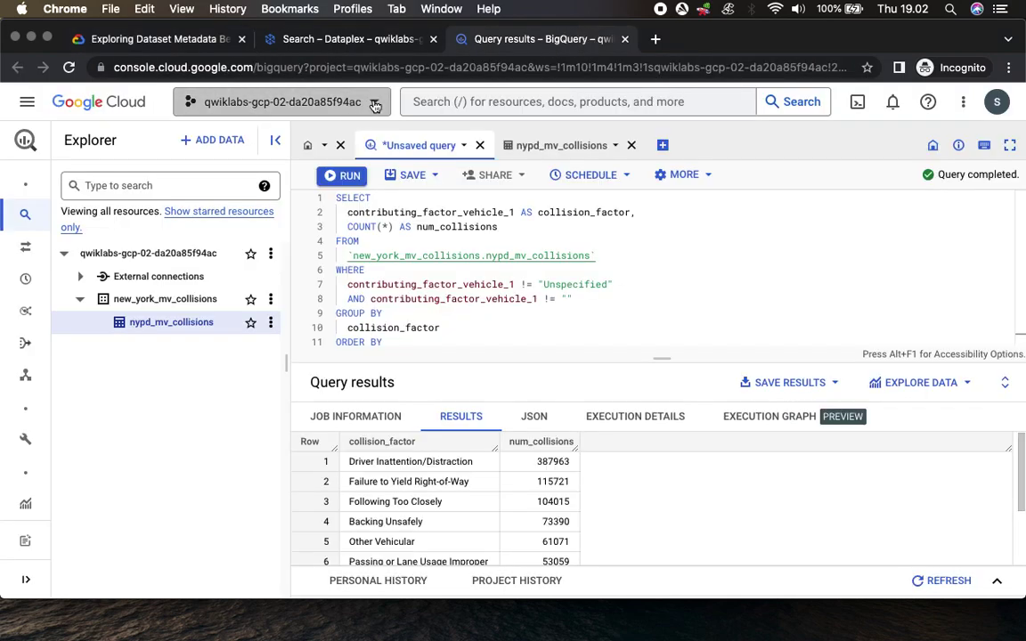
left_click(372, 104)
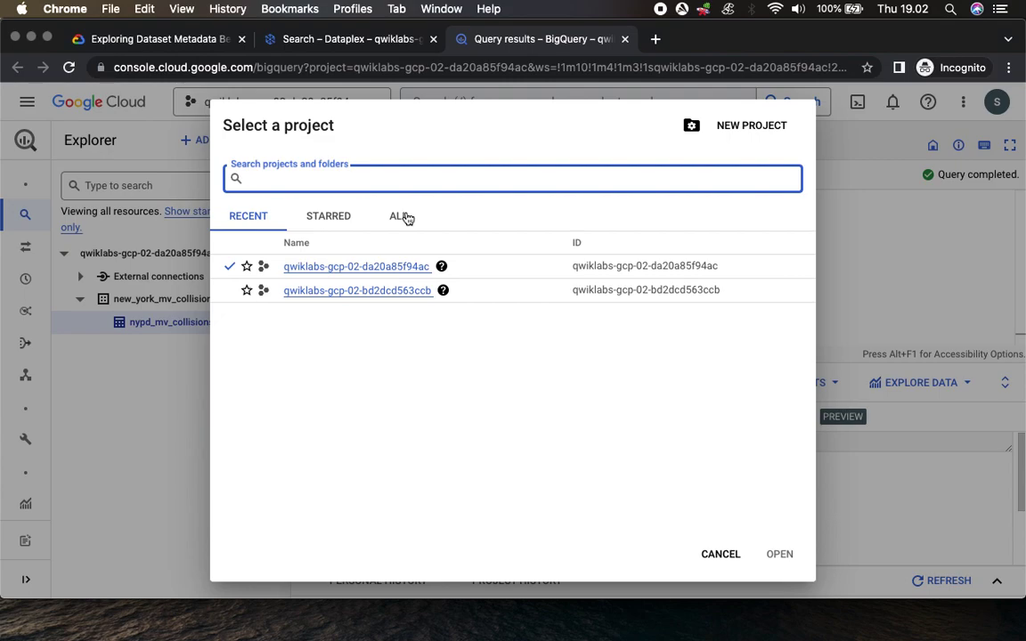
left_click(380, 291)
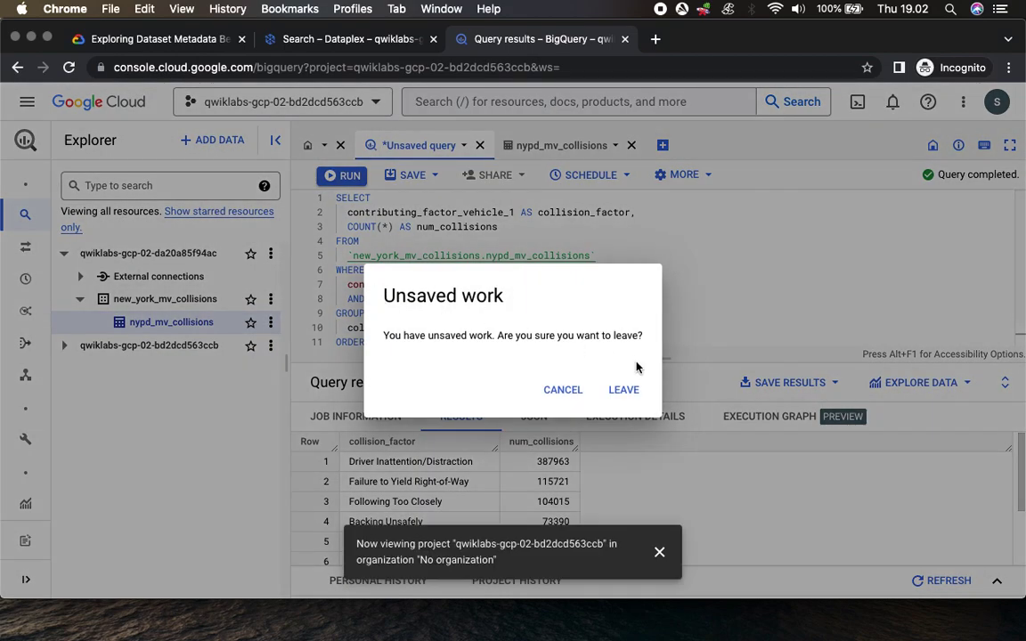
left_click(624, 389)
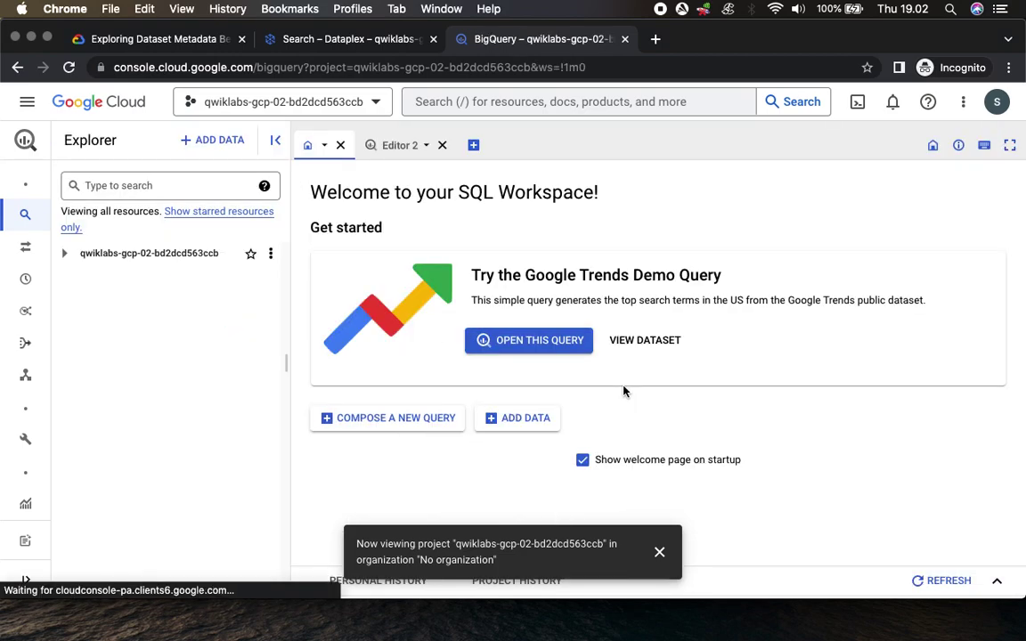
Step: Read the remaining project-selection instructions in the lab and open the citibike_trips table from the new_york_citibike dataset in BigQuery
left_click(175, 42)
scroll(481, 361, "down", 8)
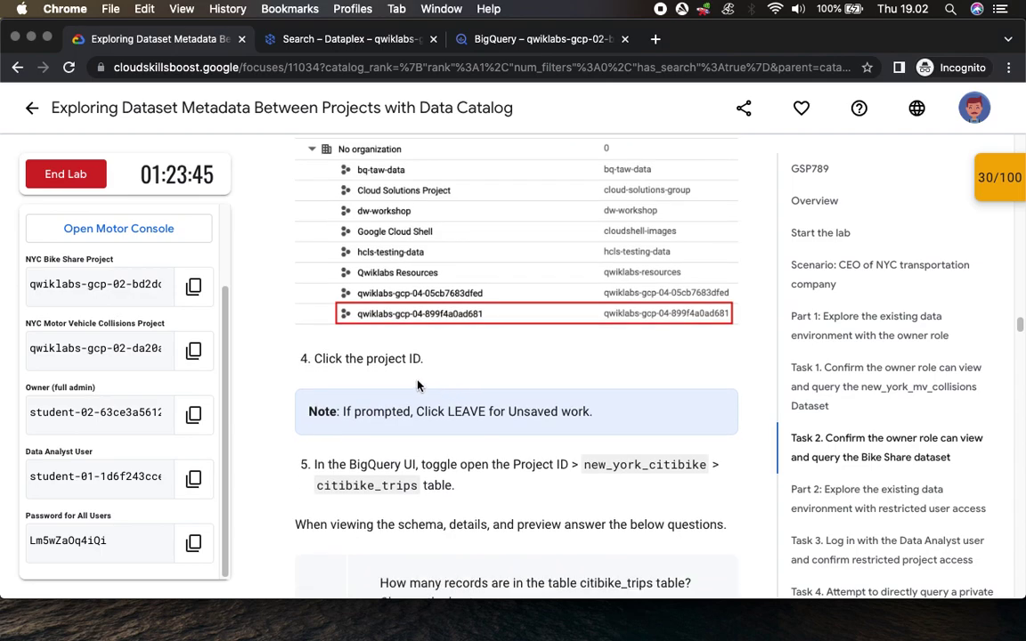
left_click_drag(323, 358, 424, 358)
scroll(423, 224, "down", 4)
left_click_drag(424, 223, 531, 230)
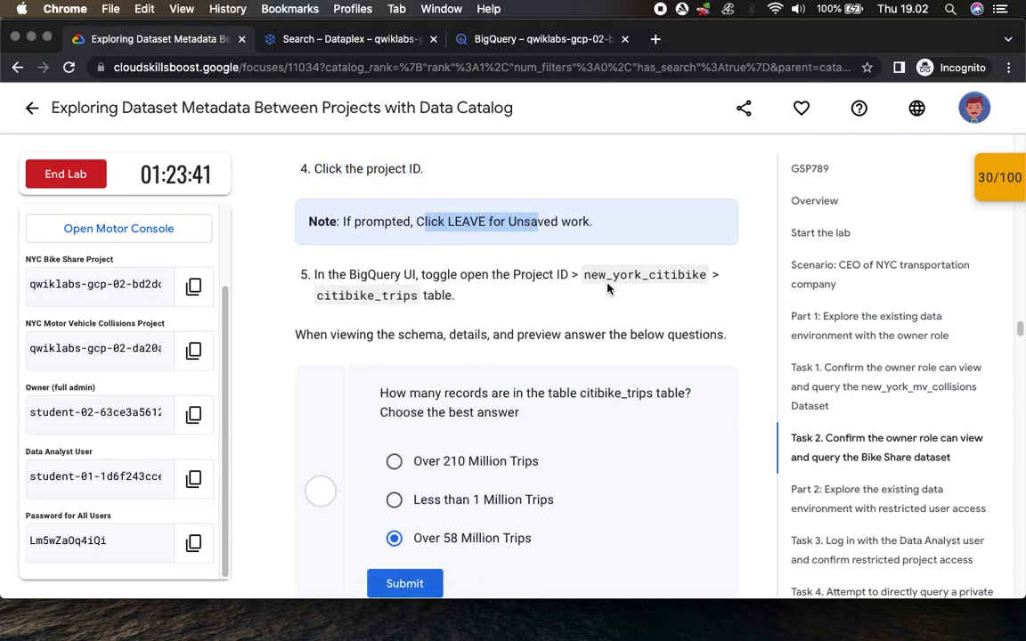
left_click(527, 42)
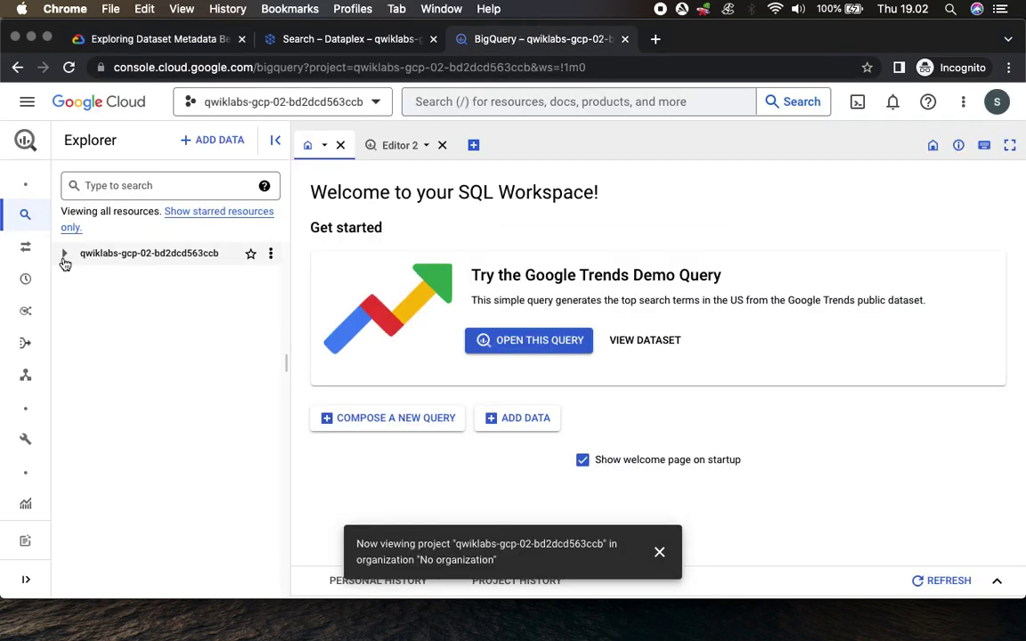
left_click(63, 258)
left_click(80, 299)
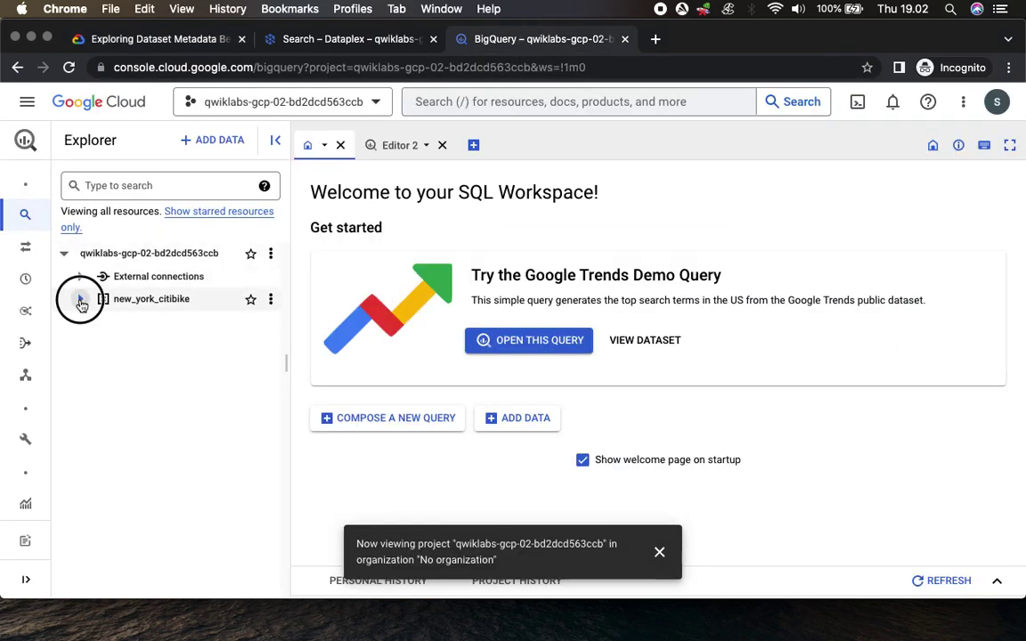
left_click(156, 348)
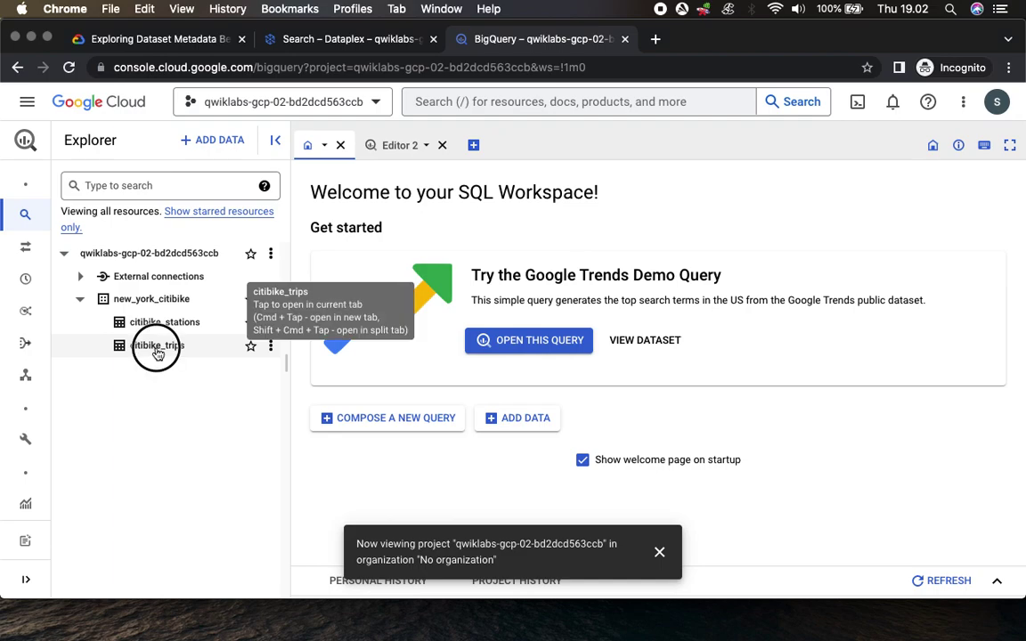
left_click(659, 552)
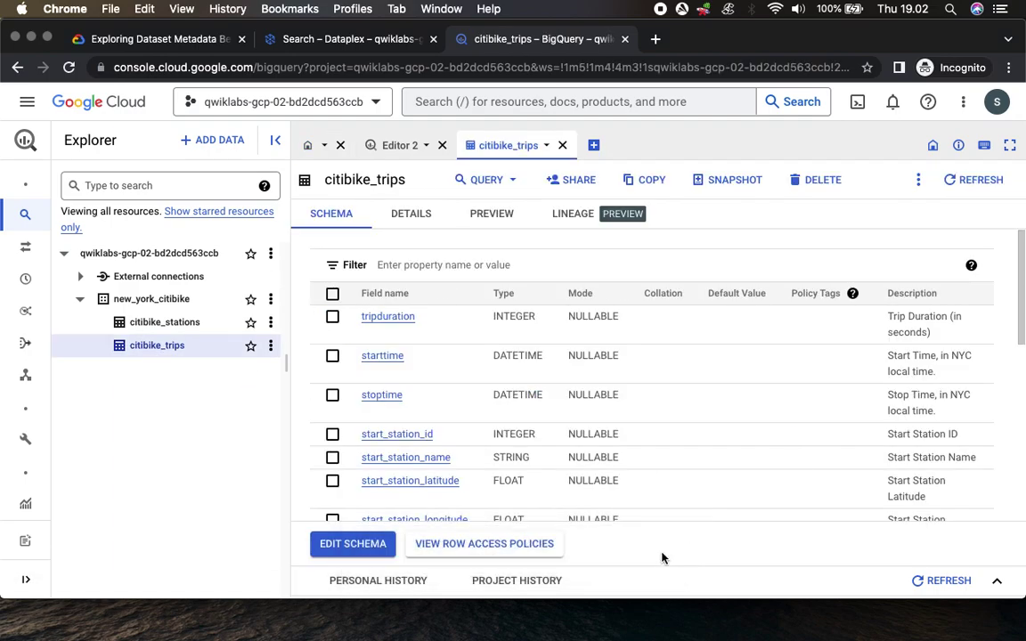
Step: Check the row count in the citibike_trips table details and submit Over 58 Million Trips as the lab's number-of-records answer
left_click(180, 42)
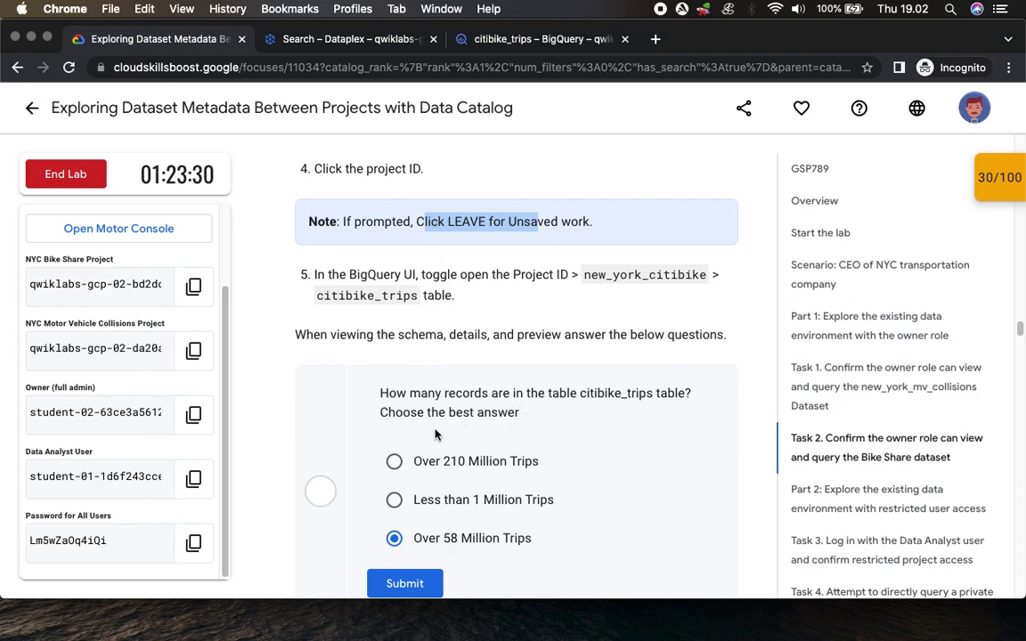
left_click(558, 40)
left_click(399, 219)
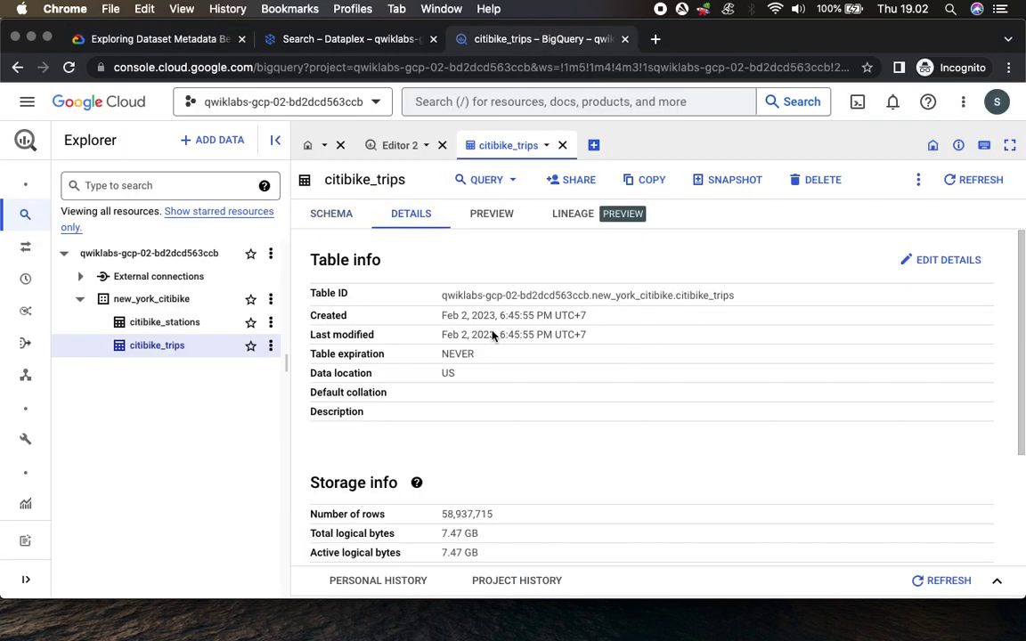
left_click_drag(440, 515, 531, 515)
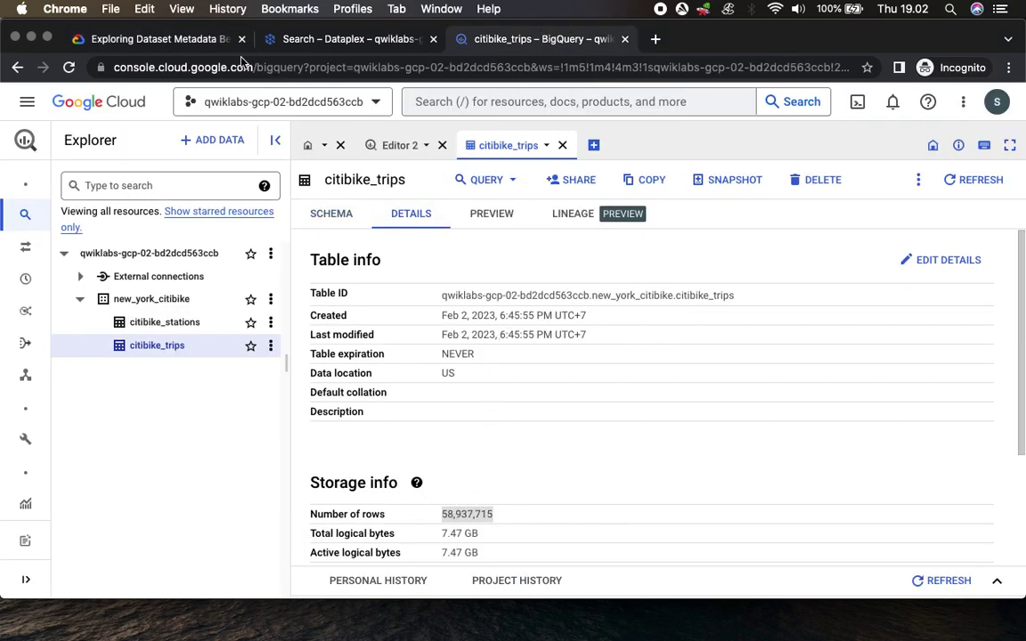
left_click(195, 40)
left_click(454, 539)
left_click(423, 585)
Step: Read the lab's section on the most popular Bike Share routes by gender and copy its query
scroll(657, 539, "down", 10)
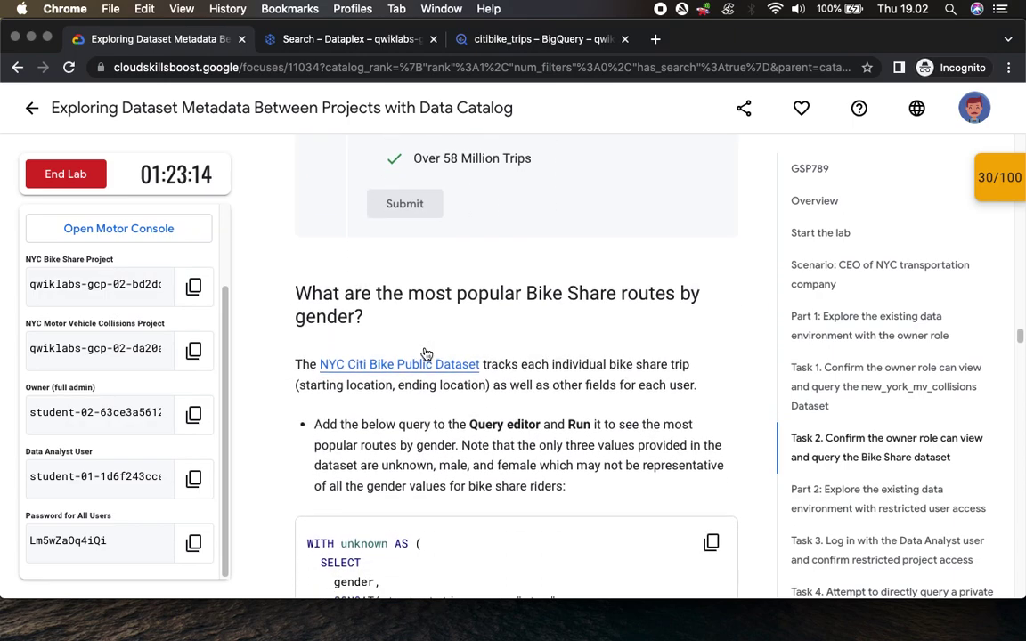
scroll(403, 256, "down", 1)
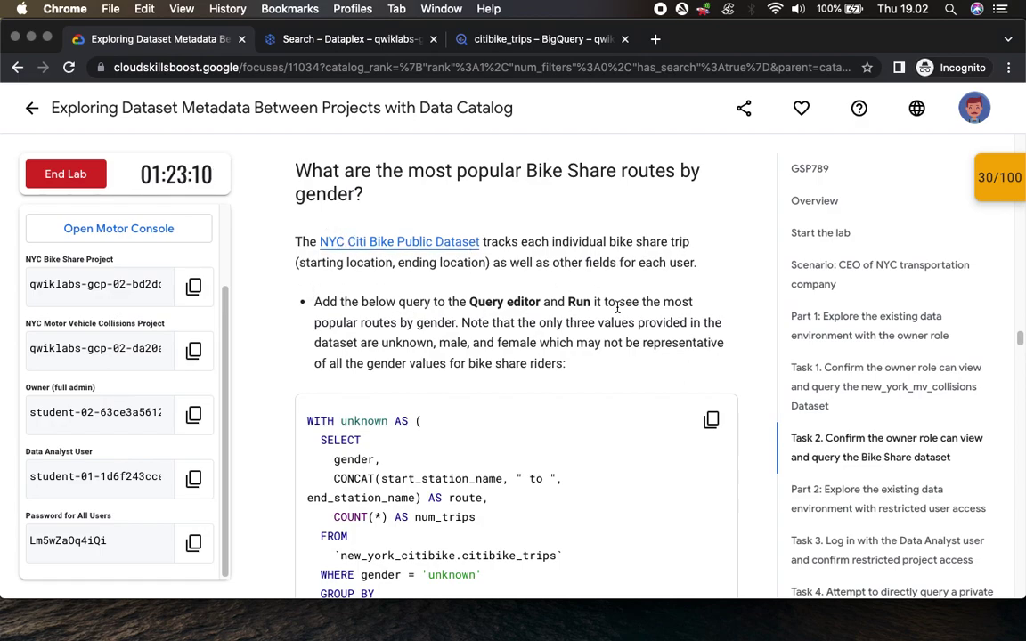
left_click(711, 420)
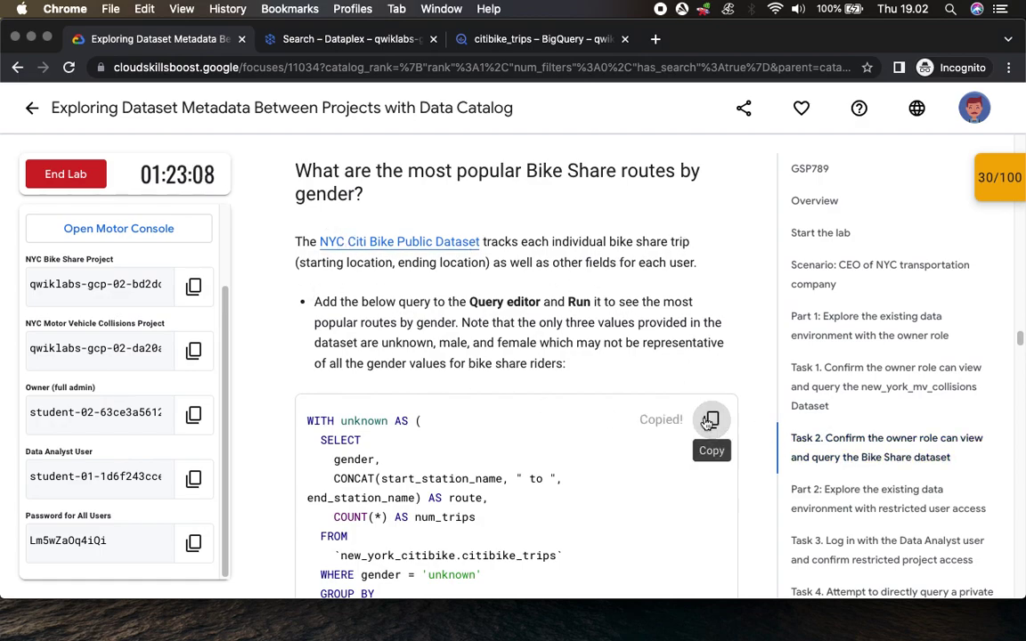
Step: Paste the copied Bike Share routes query into the empty BigQuery query editor, run it, and look through the results
left_click(496, 41)
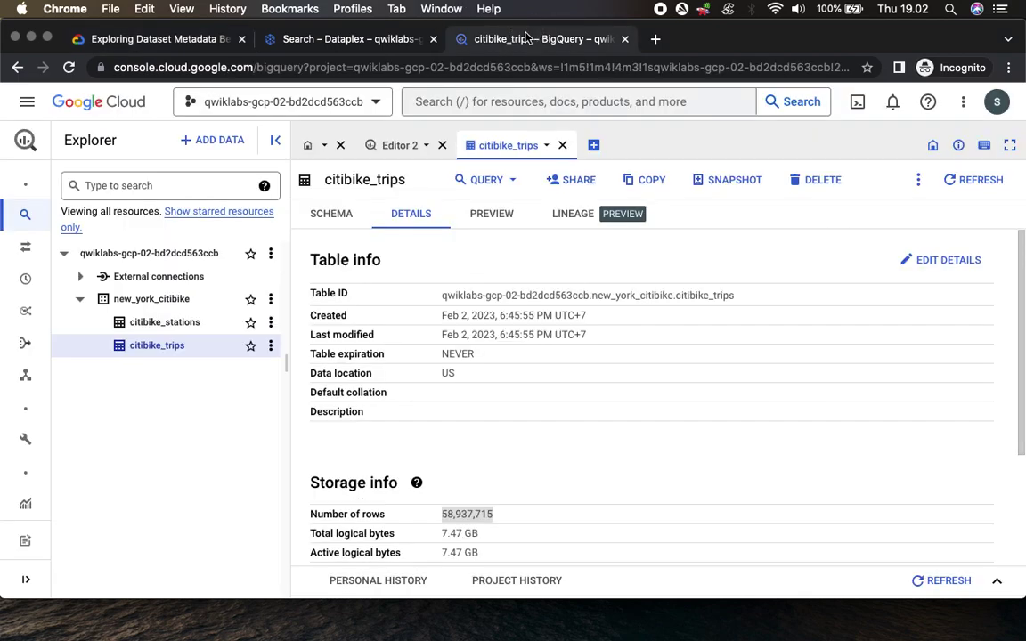
left_click(397, 148)
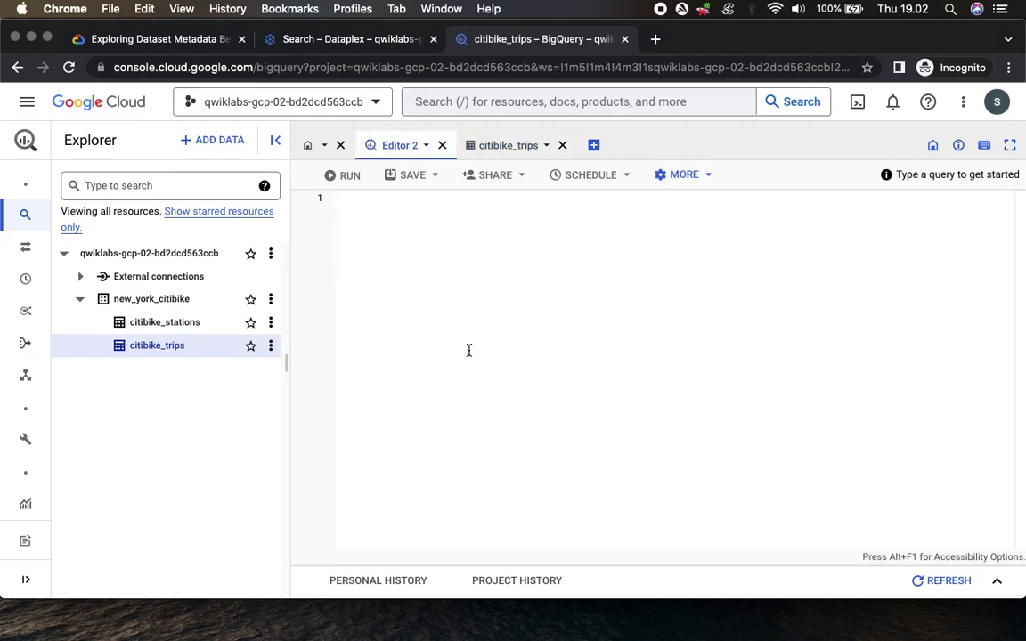
key("super+v")
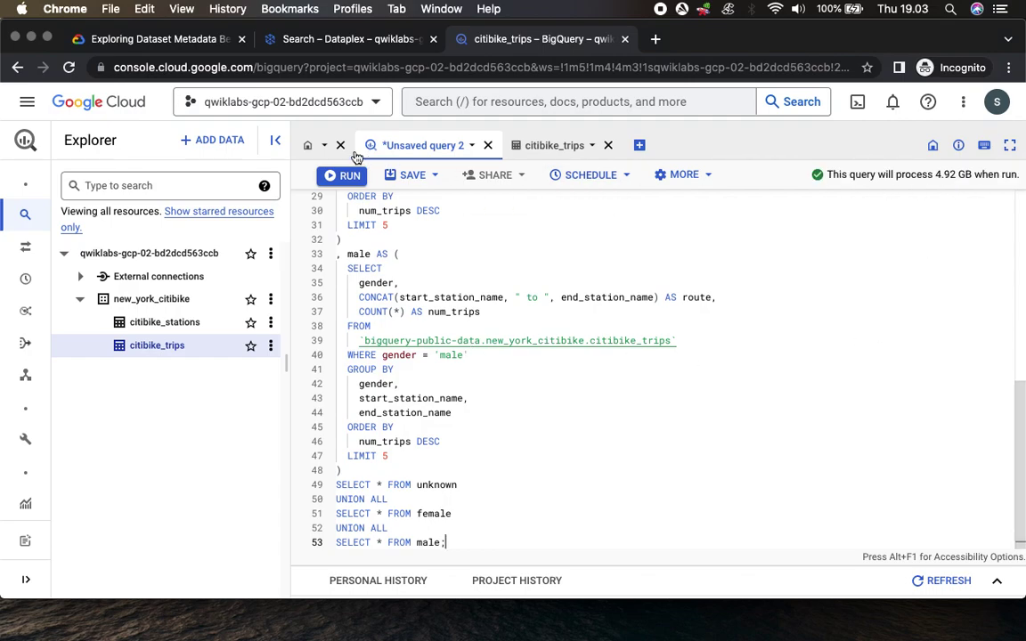
left_click(343, 175)
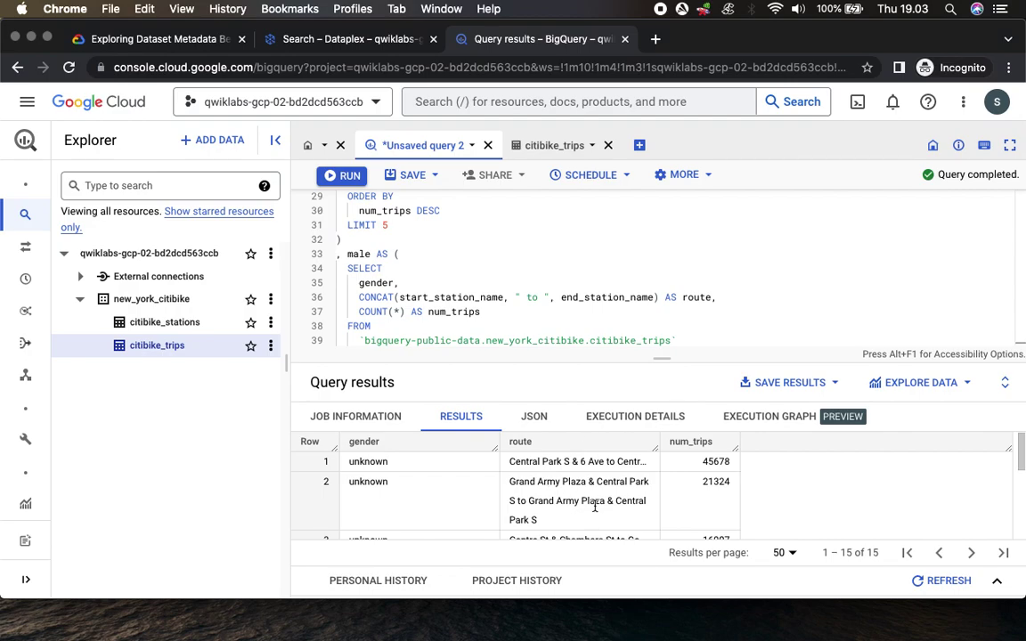
scroll(595, 506, "down", 5)
scroll(595, 509, "down", 5)
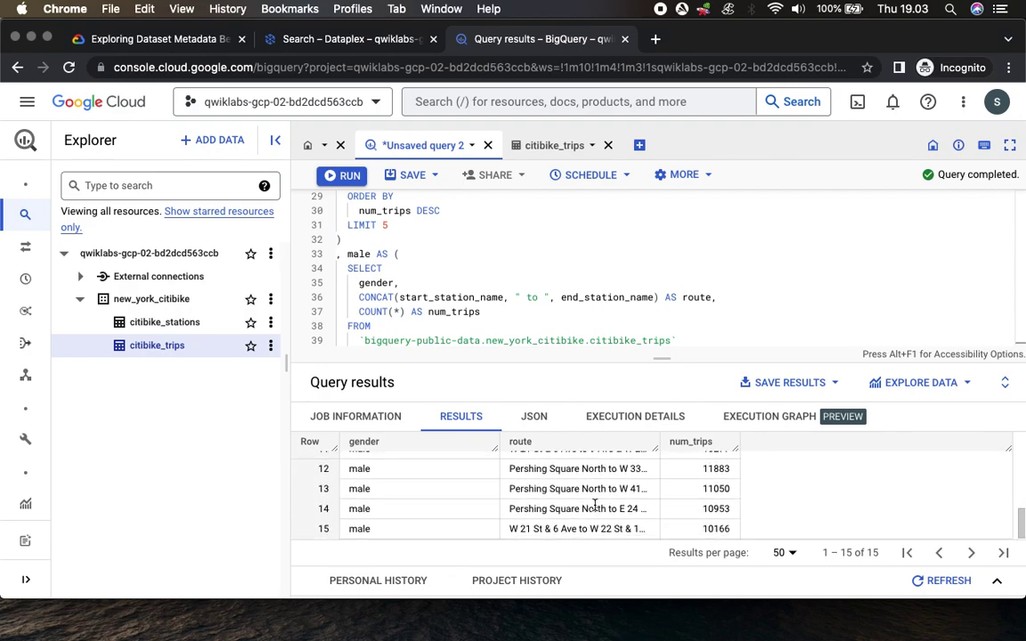
Step: Answer the lab question following the routes query and submit All of the Above for the citibike_trips sensitive fields question
left_click(120, 38)
scroll(552, 418, "down", 9)
scroll(551, 419, "down", 10)
left_click(425, 377)
left_click(412, 422)
scroll(578, 421, "down", 4)
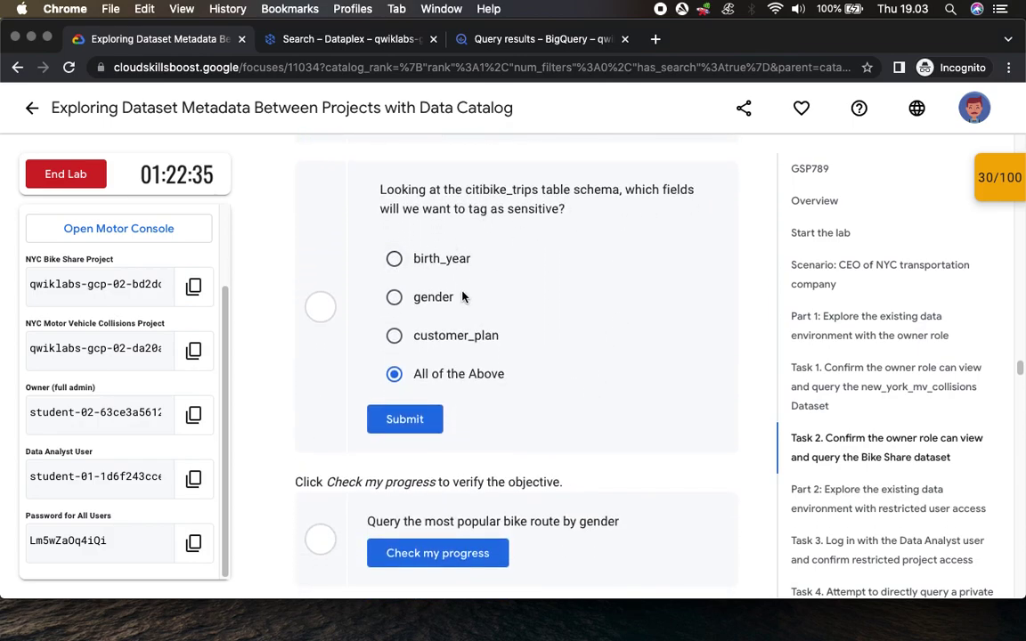
left_click(403, 420)
Step: Check progress on the Query the most popular bike route by gender objective, both in the lab text and in the checkpoints list
left_click(437, 554)
scroll(623, 521, "down", 3)
scroll(660, 514, "down", 2)
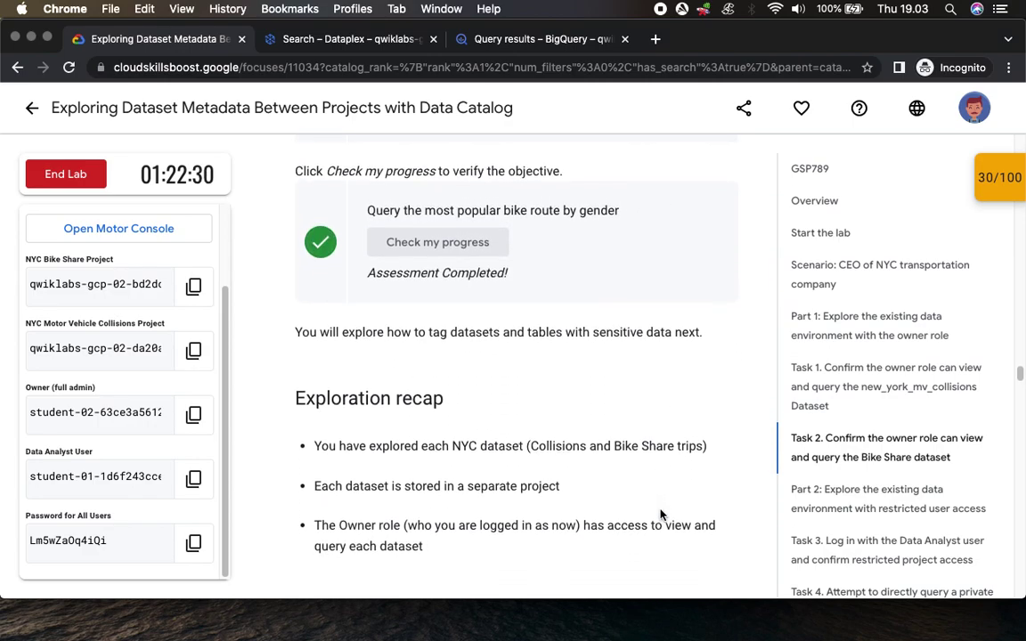
left_click(987, 180)
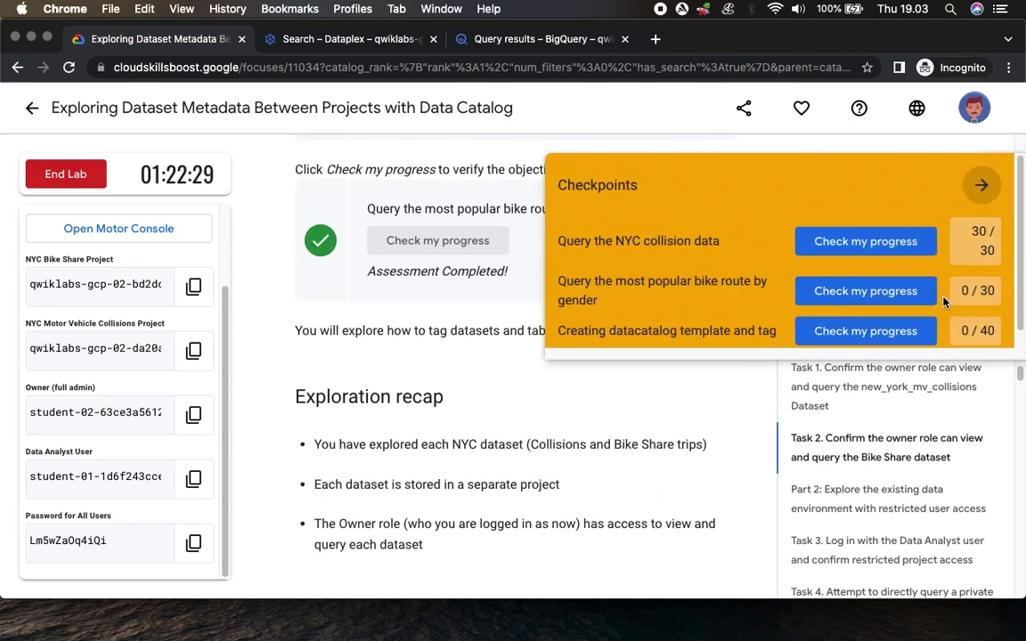
left_click(882, 292)
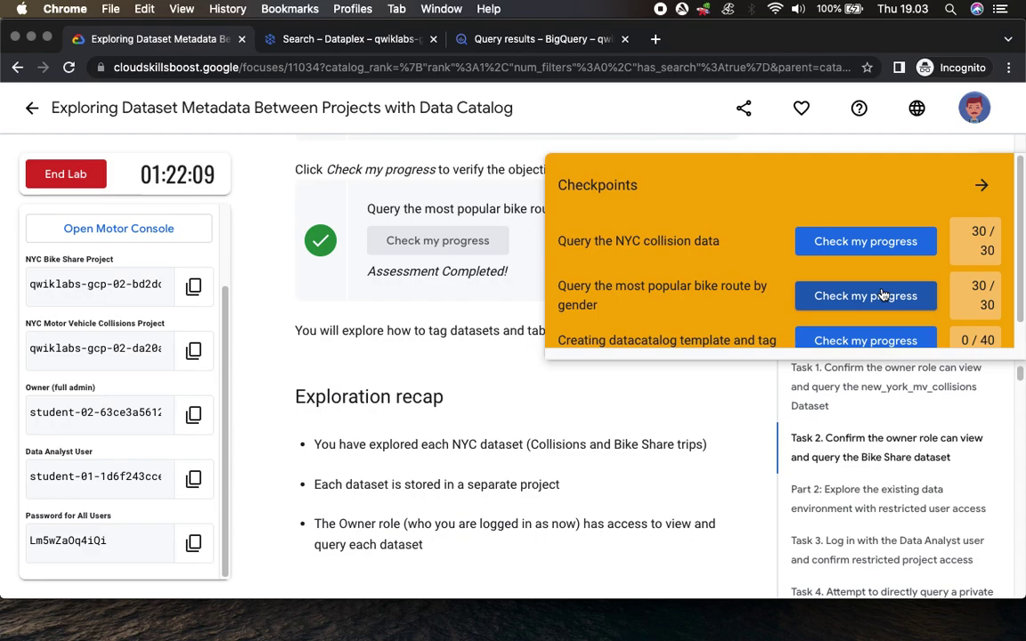
left_click(982, 184)
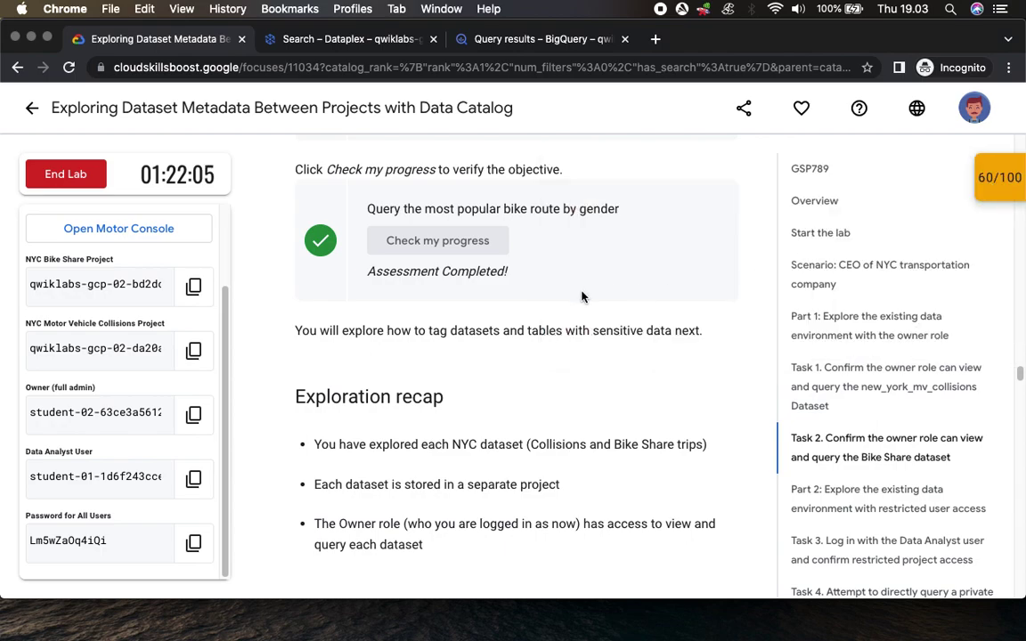
Step: Read the lab's exploration recap and Part 2 introduction, and sign out of the Owner account, leaving the unsaved BigQuery query
scroll(418, 303, "down", 5)
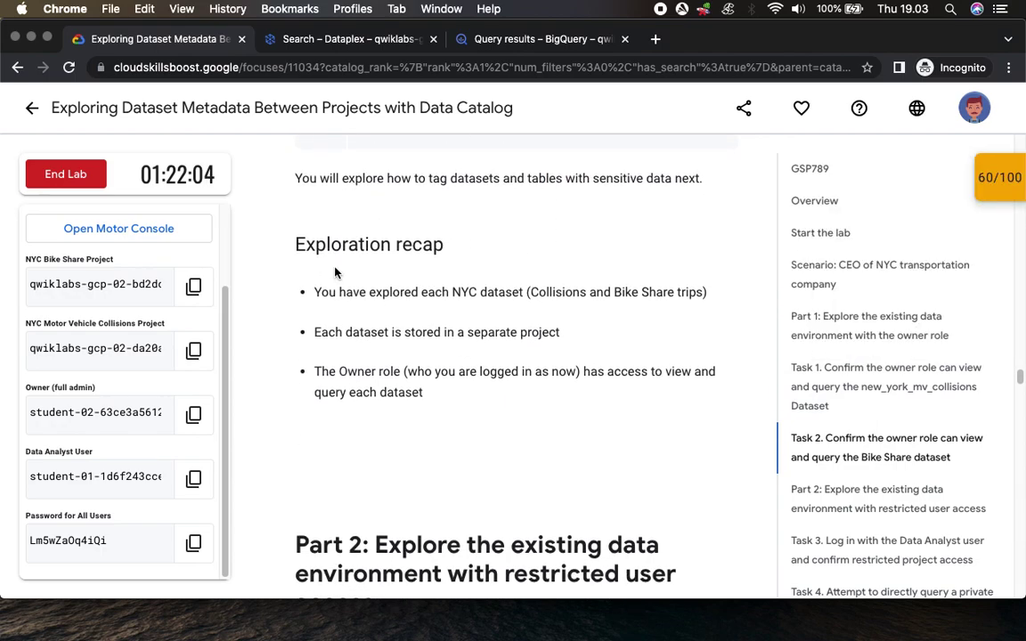
scroll(472, 274, "down", 2)
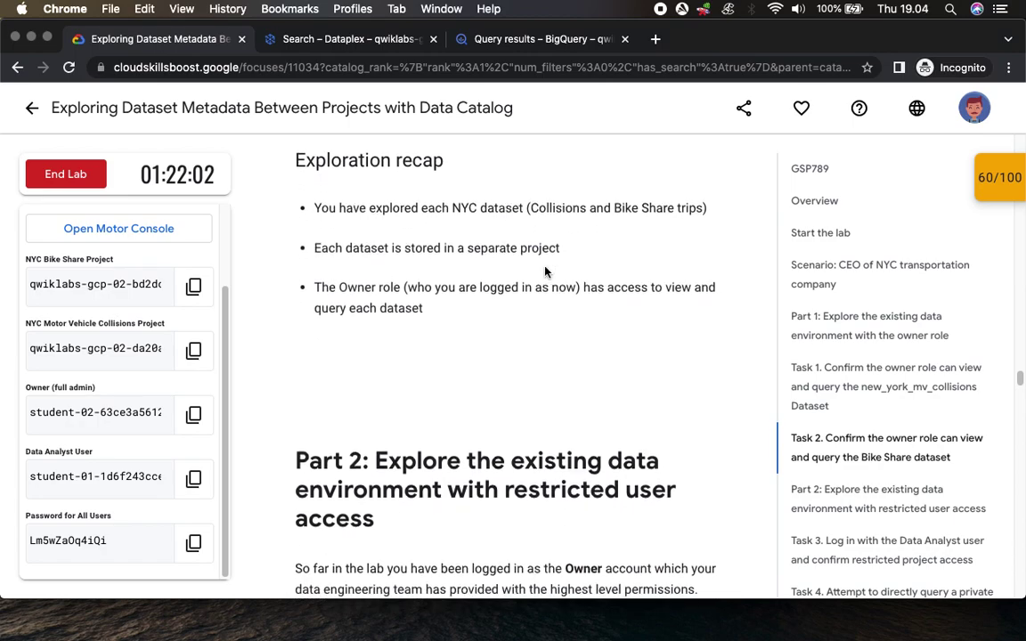
scroll(552, 265, "down", 4)
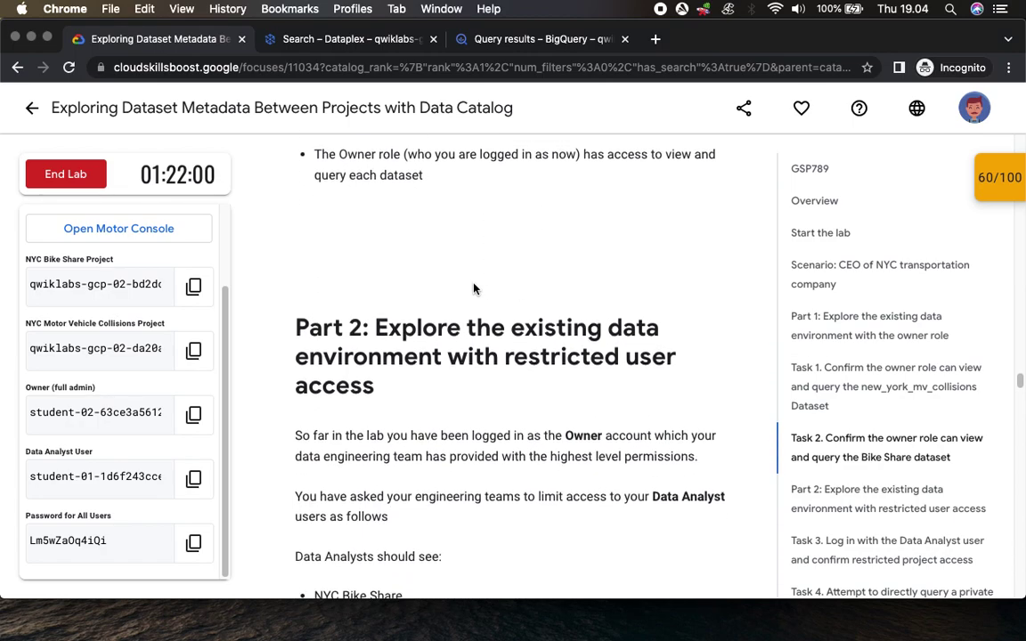
scroll(472, 283, "down", 3)
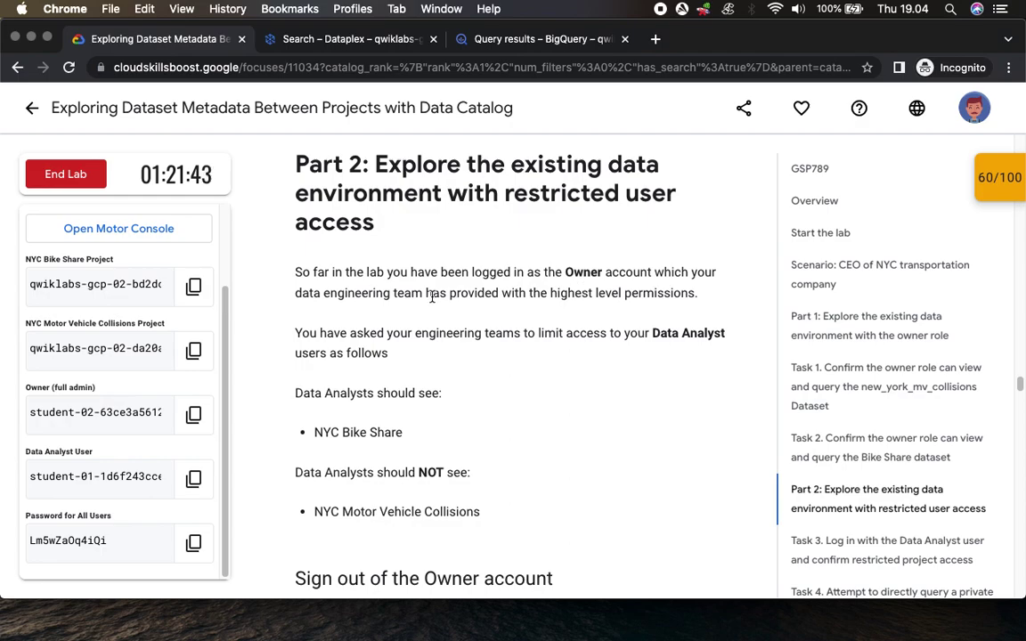
scroll(463, 338, "down", 3)
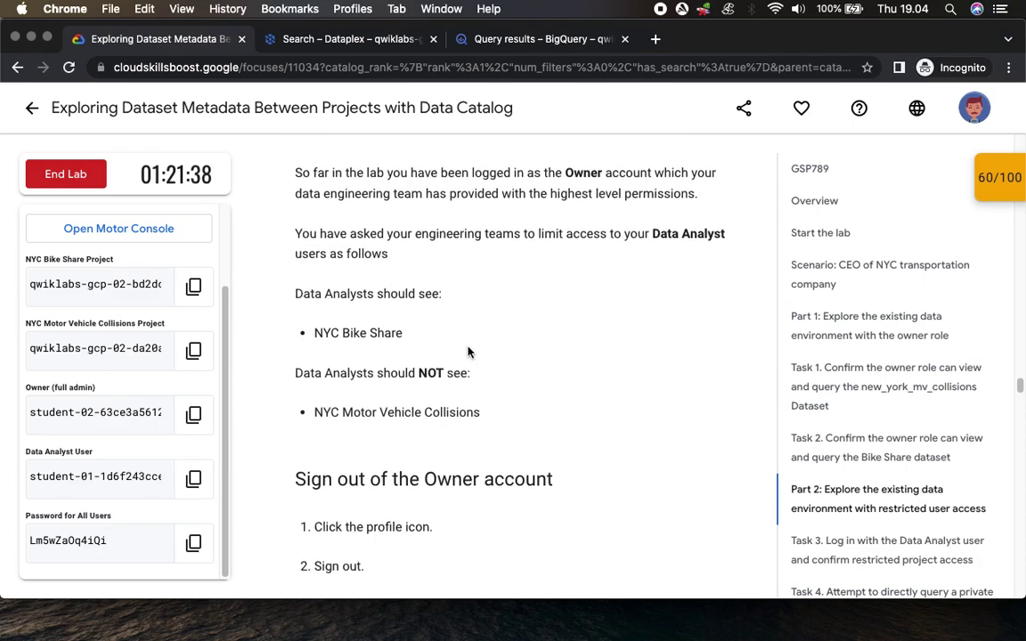
scroll(513, 441, "down", 5)
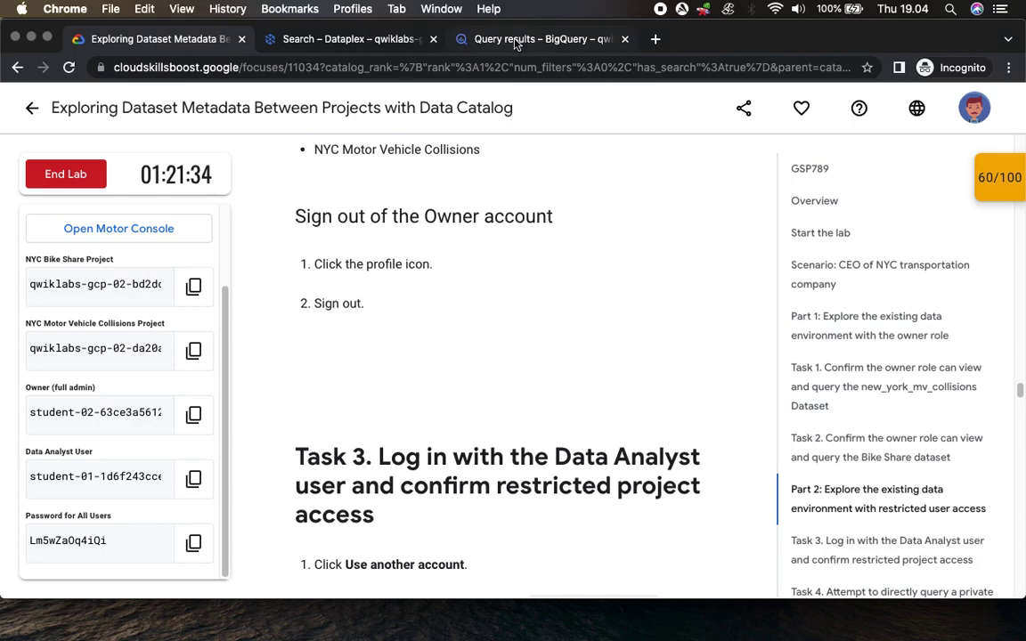
left_click(468, 39)
left_click(996, 102)
left_click(979, 281)
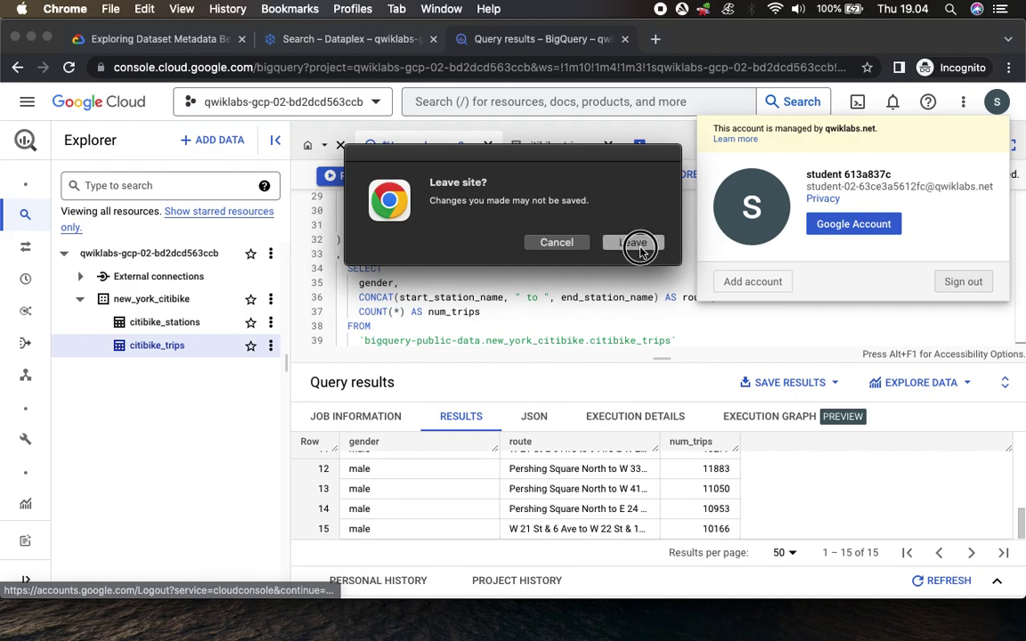
left_click(634, 240)
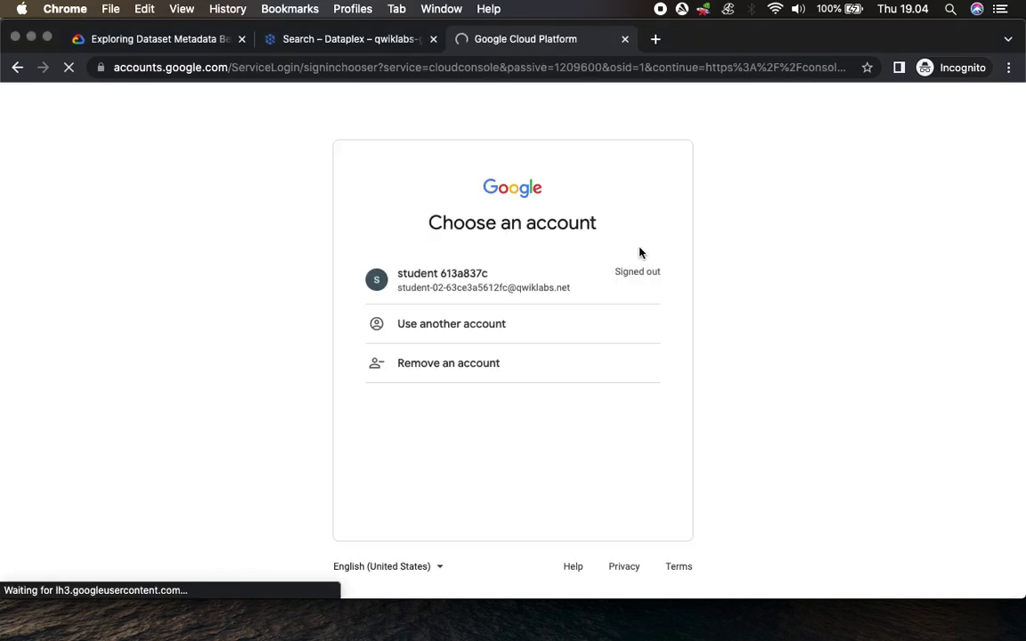
Step: Read the lab's Task 3 login instructions and choose to sign in to Google Cloud with another account
left_click(110, 42)
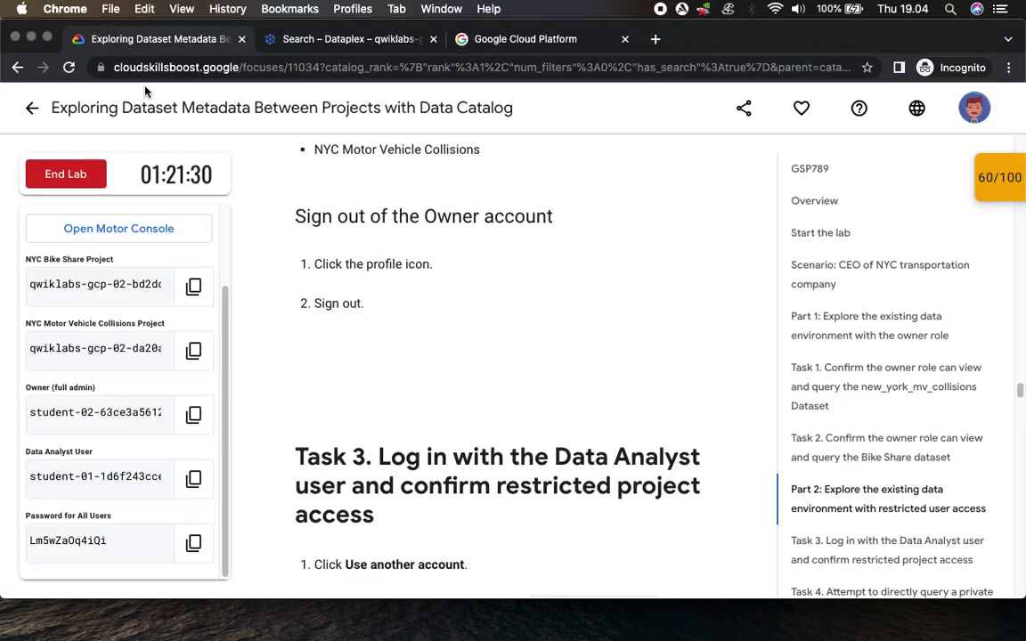
scroll(445, 383, "down", 3)
scroll(473, 408, "down", 2)
left_click_drag(344, 181, 466, 182)
left_click(512, 40)
left_click(478, 328)
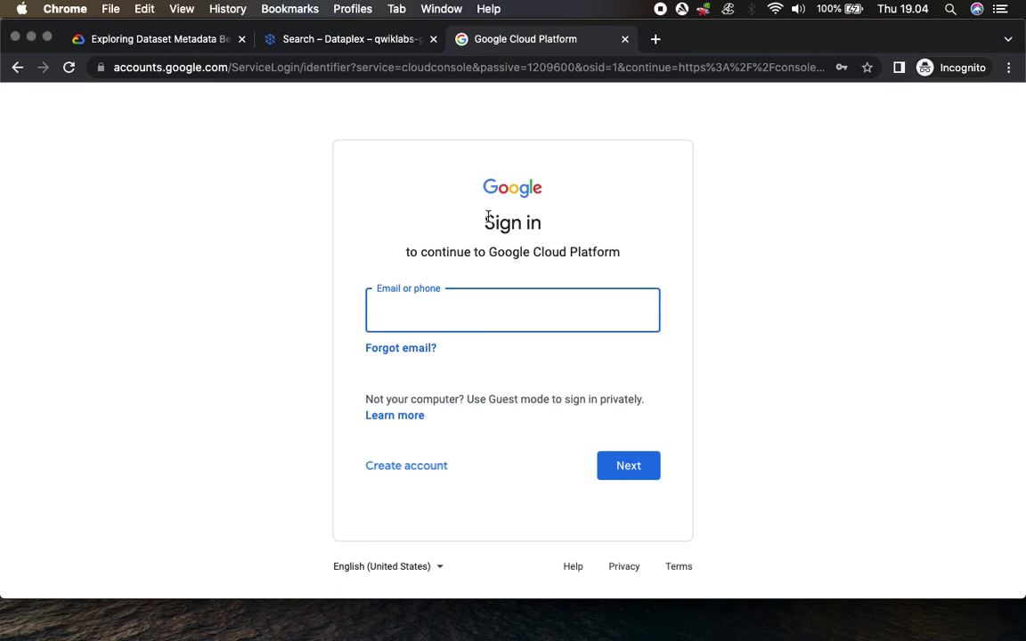
Step: Copy the Data Analyst User email from the lab credentials and submit it on the Google sign-in page
left_click(178, 41)
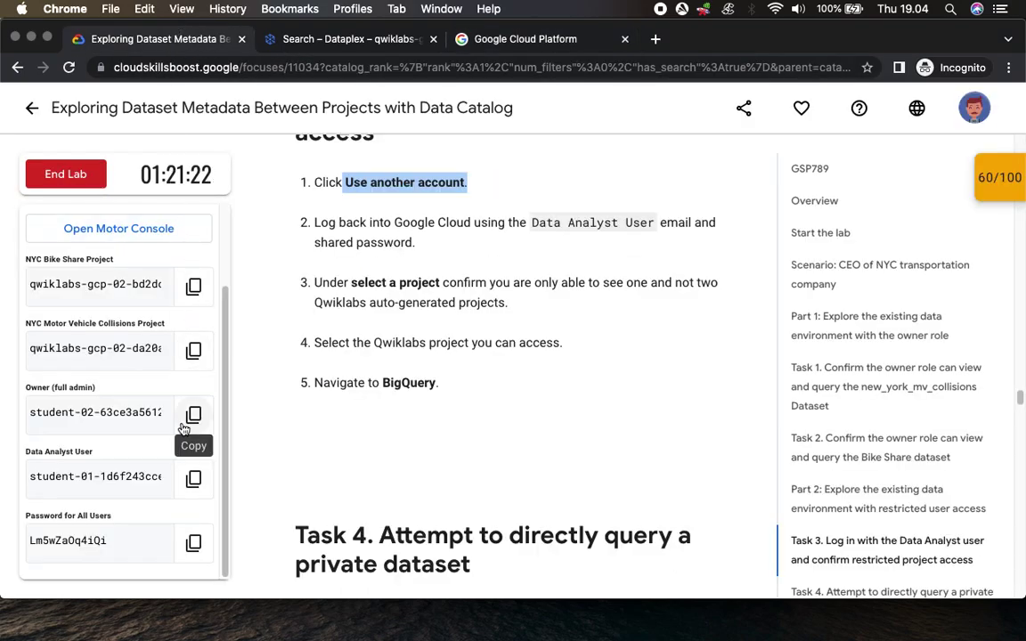
left_click(195, 485)
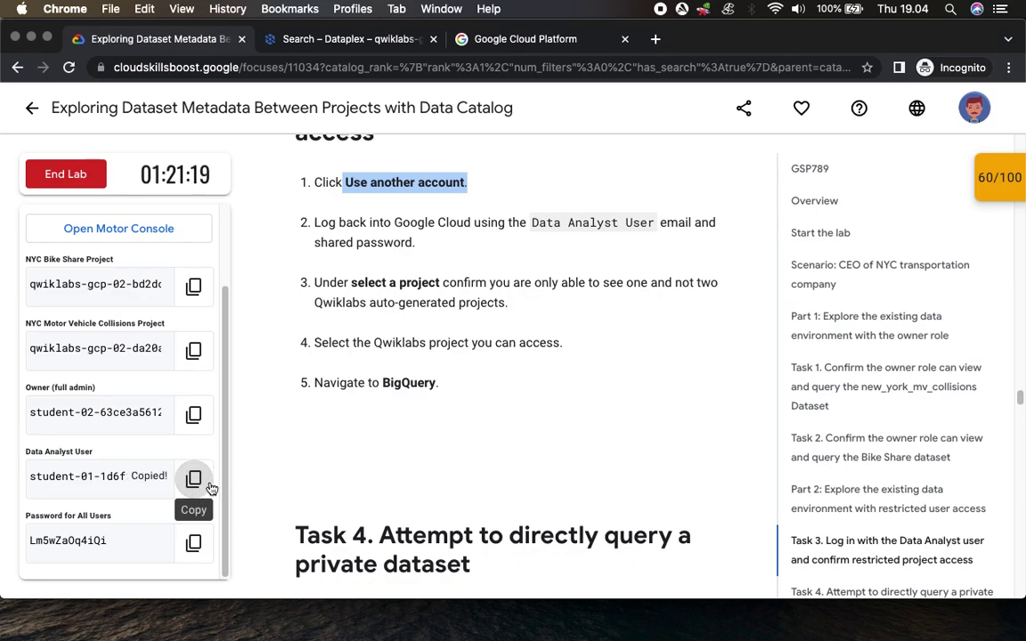
left_click(538, 41)
key("super+v")
left_click(632, 485)
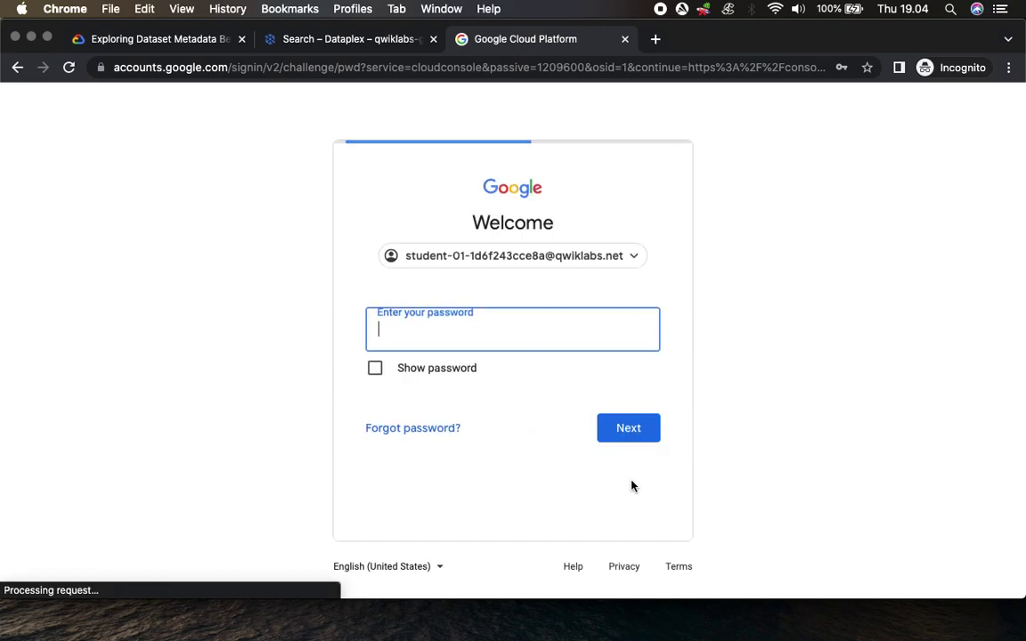
Step: Copy the shared account password from the lab credentials and submit it to sign in as the Data Analyst user
left_click(125, 38)
left_click(192, 545)
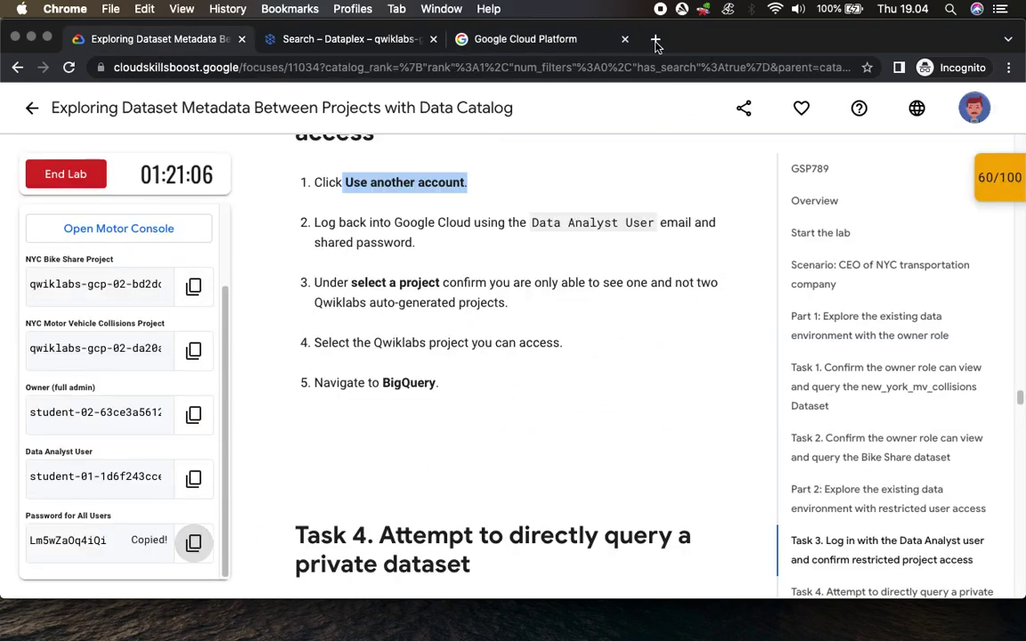
left_click(570, 36)
key("super+v")
left_click(632, 427)
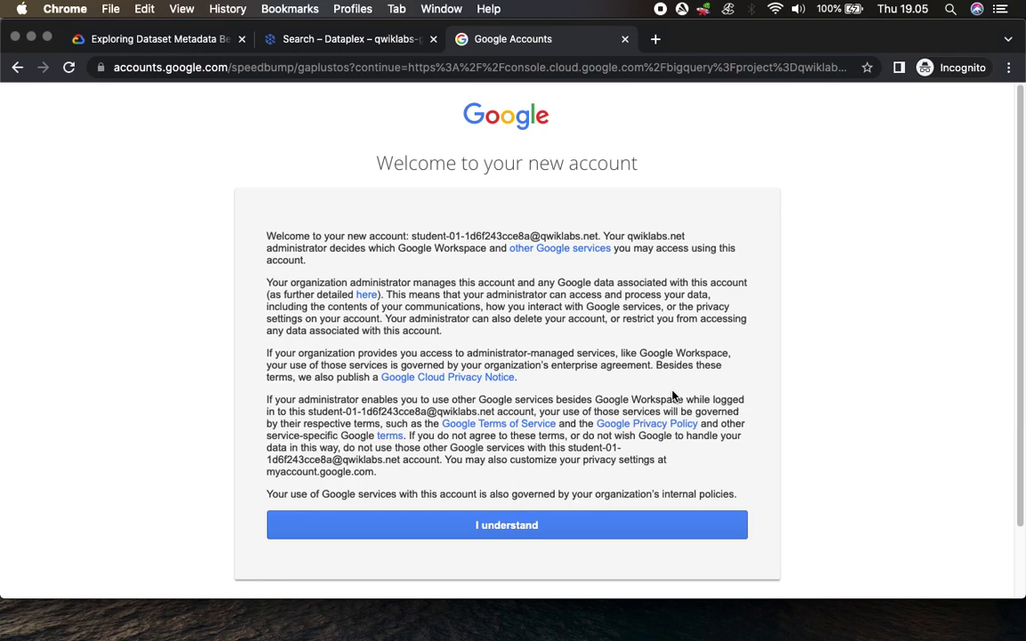
Step: Accept the new account notice and the Google Cloud Terms of Service, dismissing the BigQuery welcome message
left_click(563, 527)
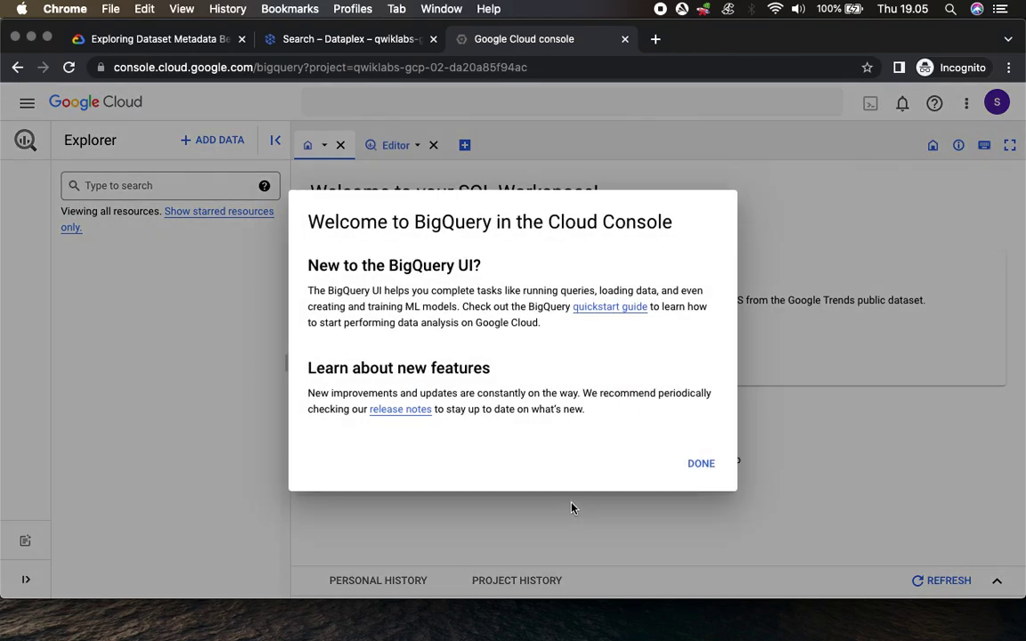
left_click(701, 464)
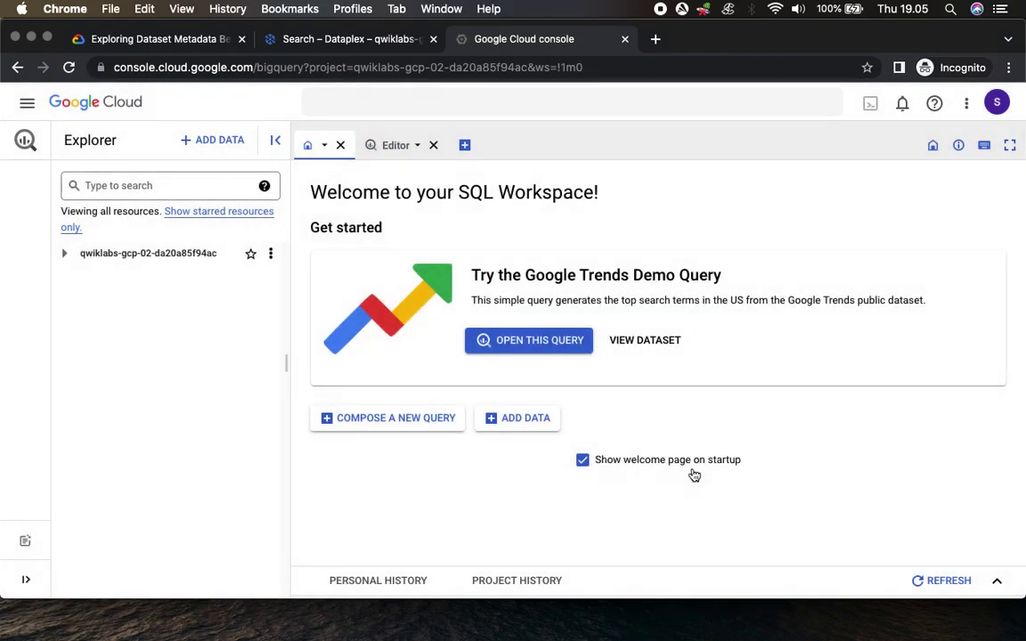
left_click(171, 43)
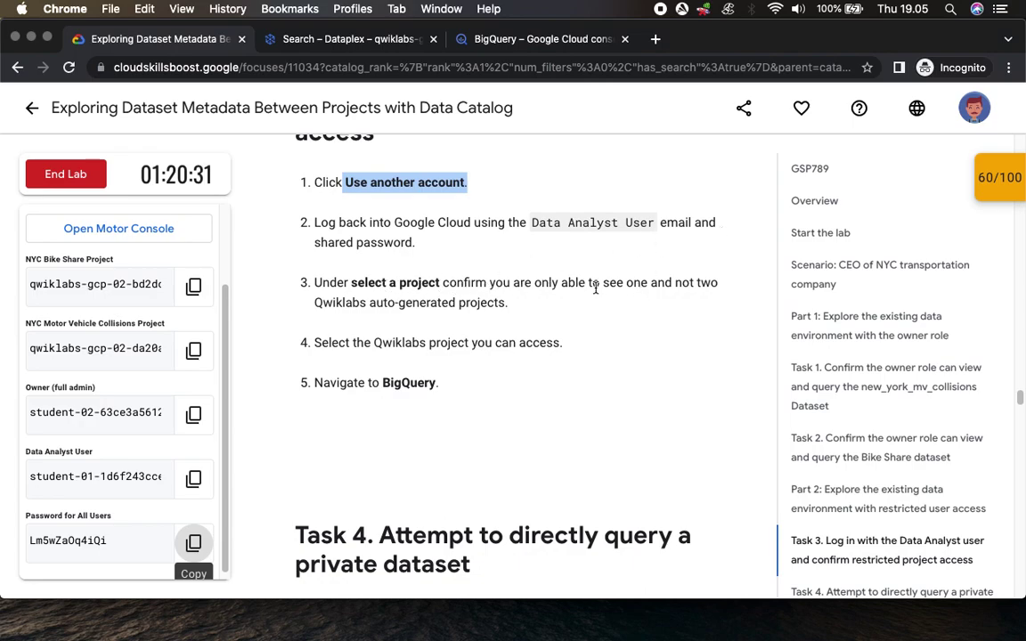
left_click_drag(336, 284, 729, 286)
left_click(526, 39)
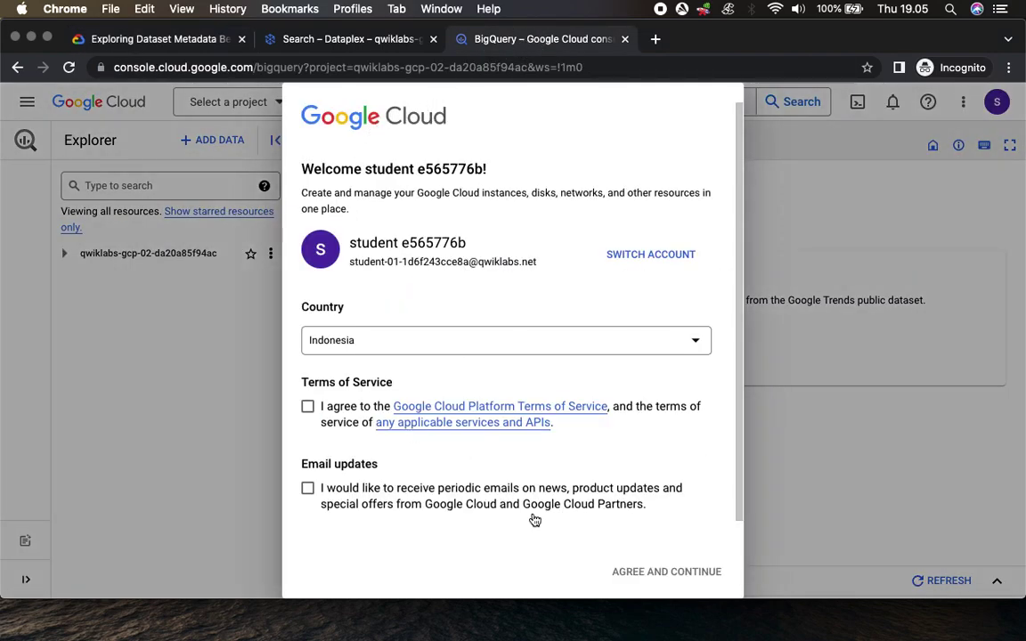
left_click(308, 406)
left_click(670, 574)
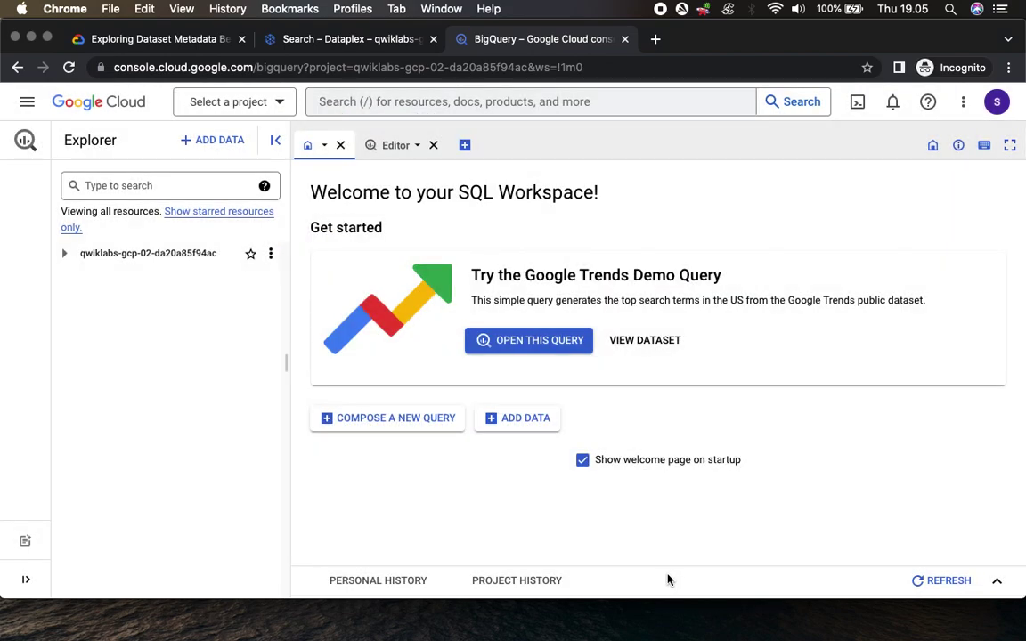
Step: Select the project qwiklabs-gcp-02-bd2dcd563ccb from the list of all projects and expand it in the BigQuery Explorer
left_click(278, 106)
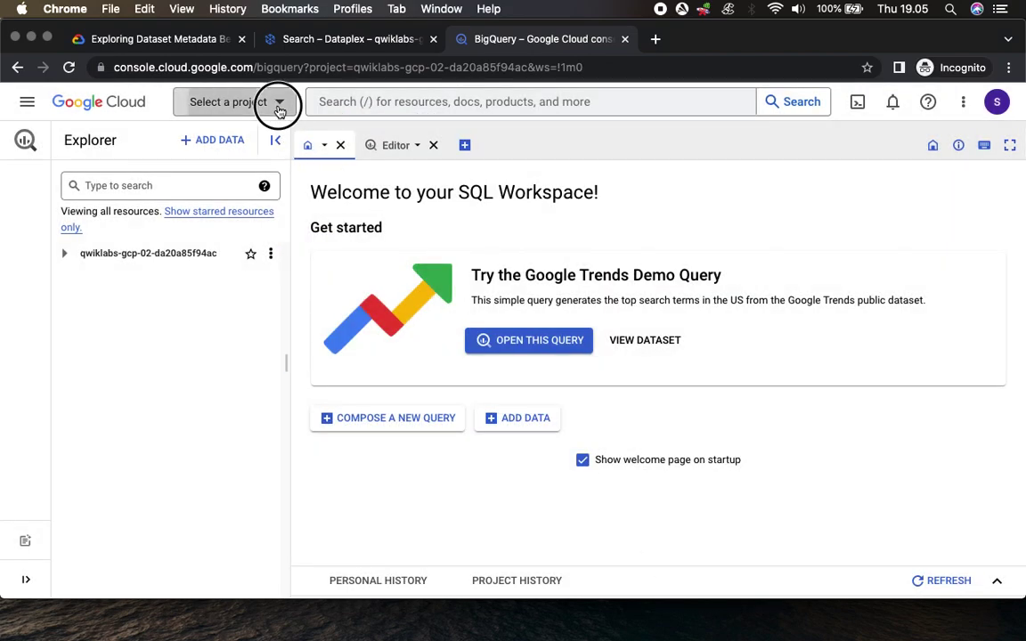
left_click(419, 220)
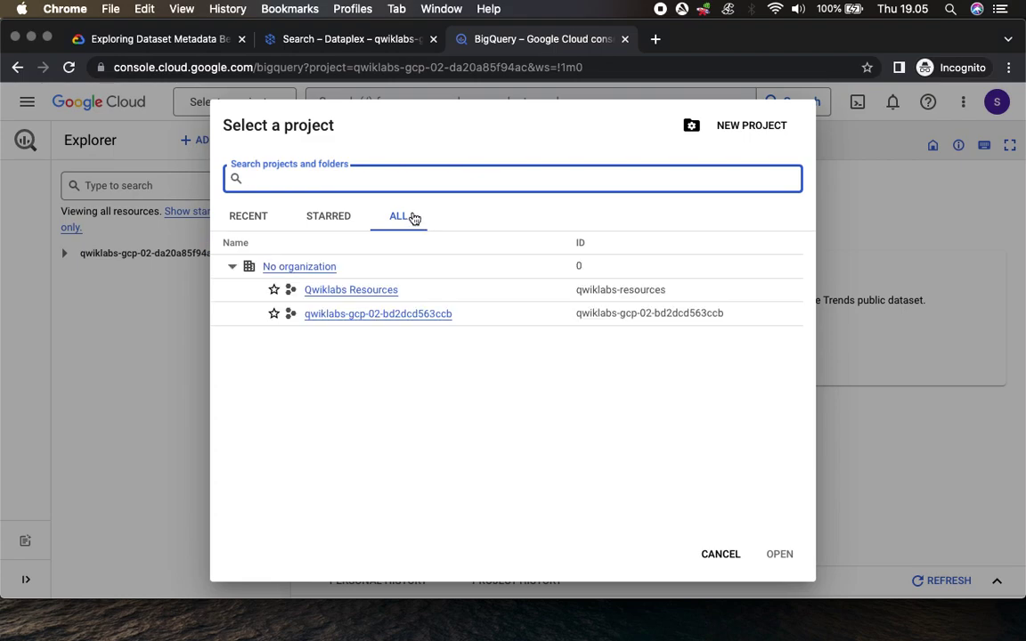
left_click(395, 318)
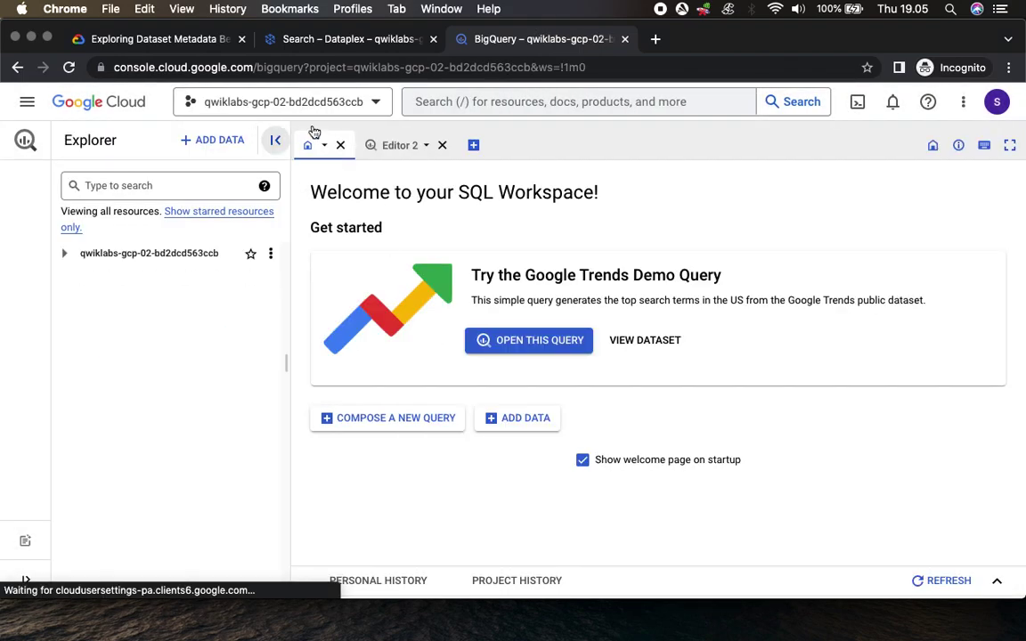
left_click(142, 40)
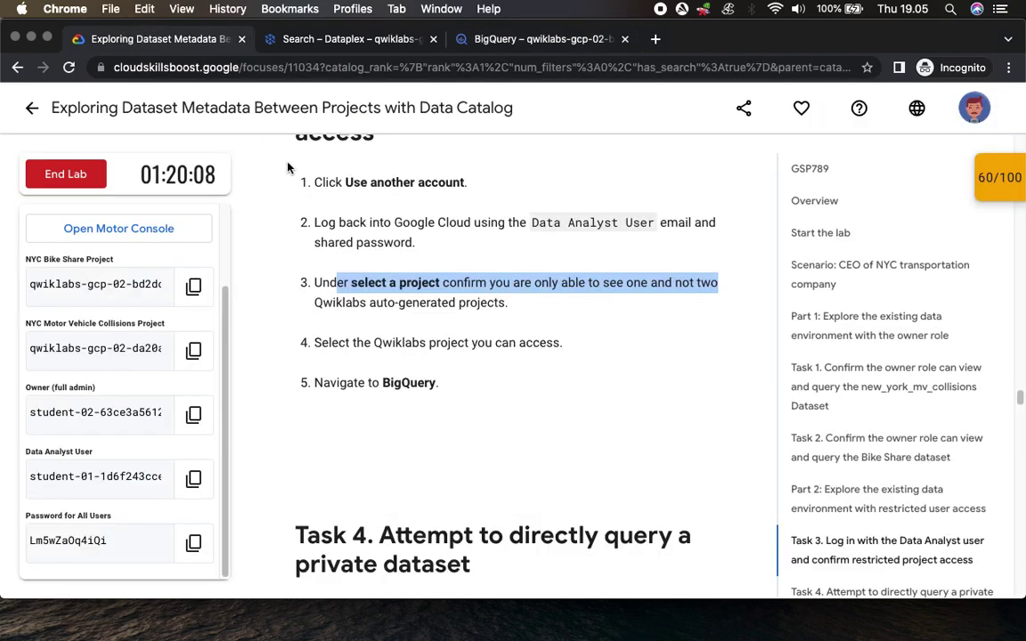
scroll(446, 374, "down", 2)
scroll(434, 342, "down", 2)
left_click_drag(494, 264, 371, 263)
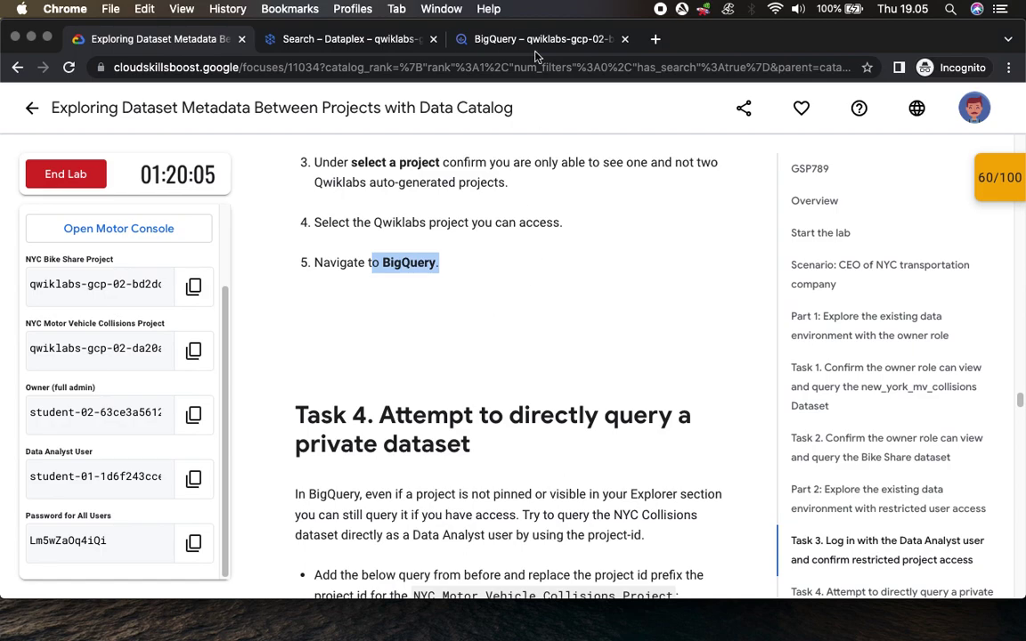
left_click(533, 40)
left_click(65, 253)
Step: Copy the collisions query from Task 4 into the empty BigQuery query editor and inspect its validation details
left_click(159, 39)
scroll(355, 309, "down", 5)
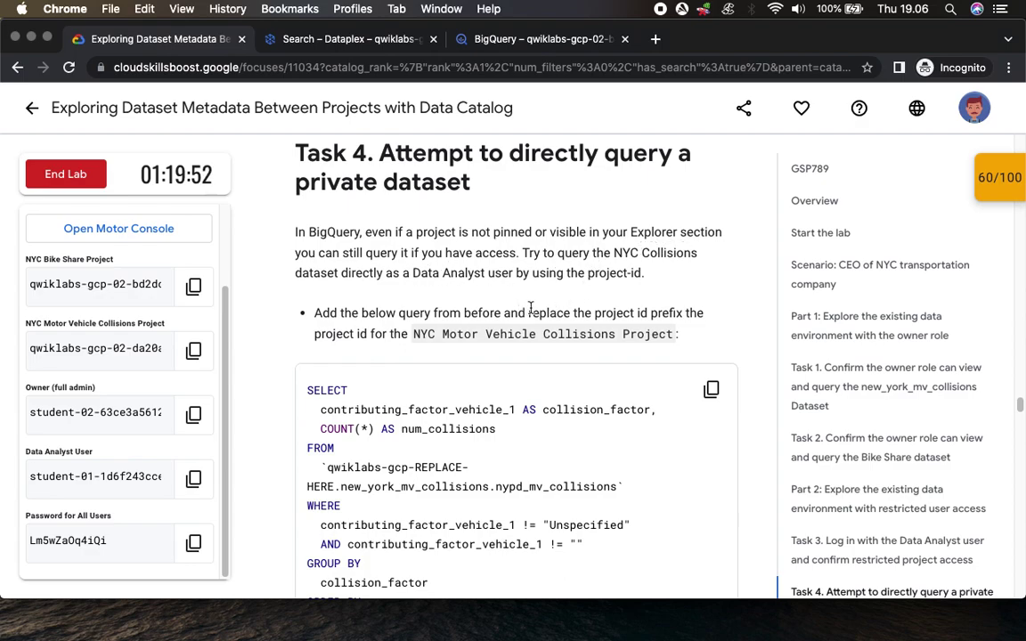
left_click(712, 390)
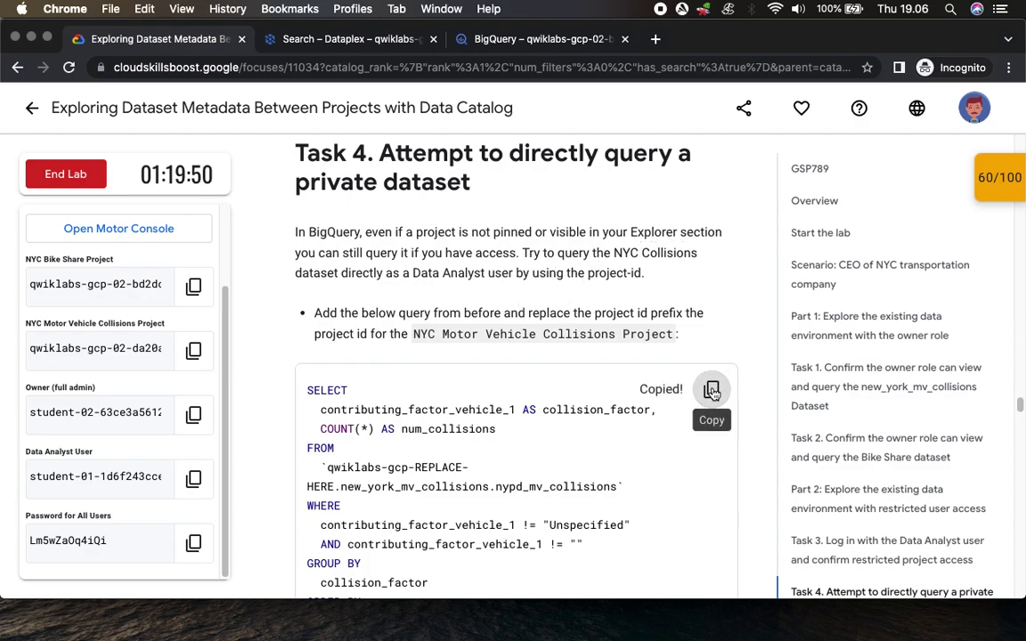
left_click(529, 38)
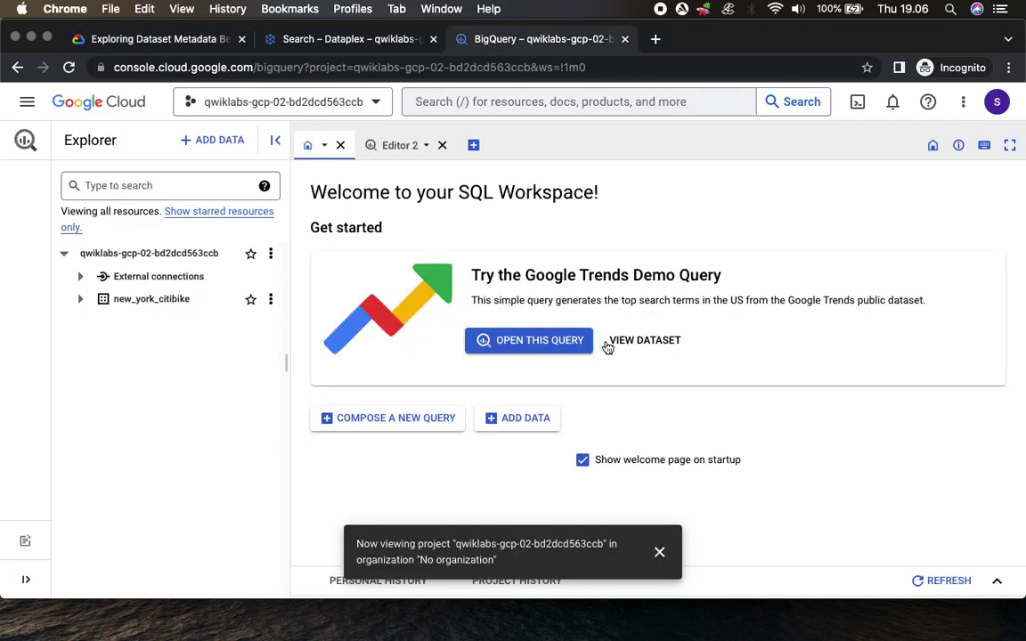
left_click(394, 145)
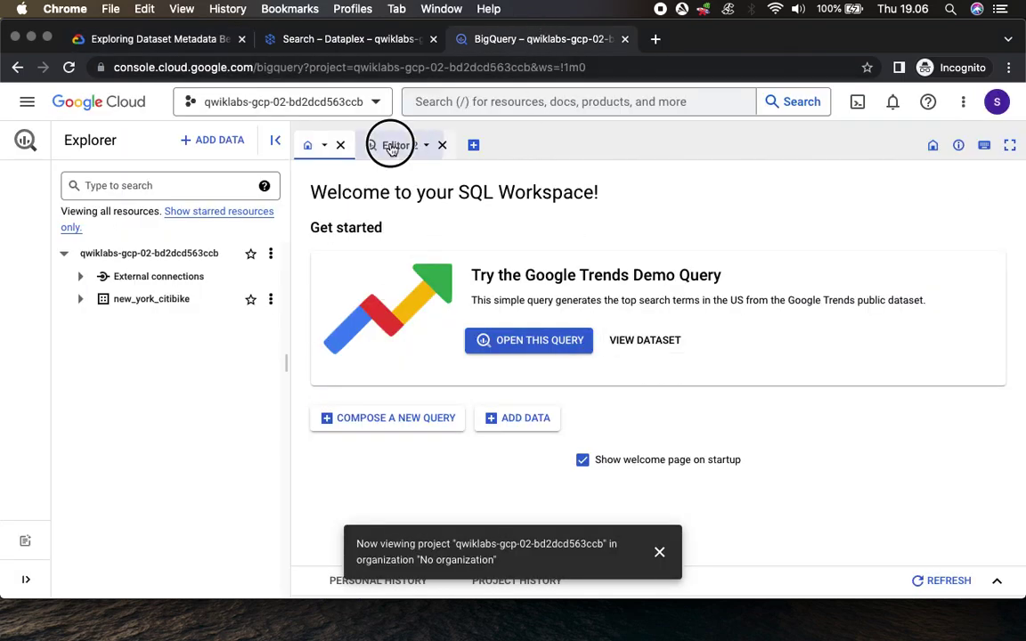
key("super+v")
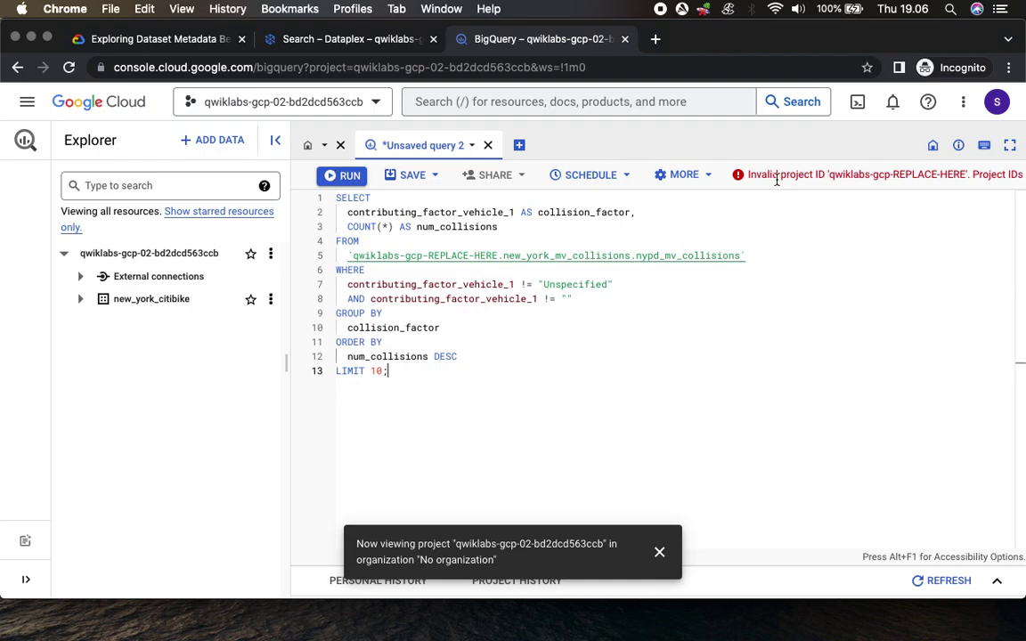
mouse_move(946, 170)
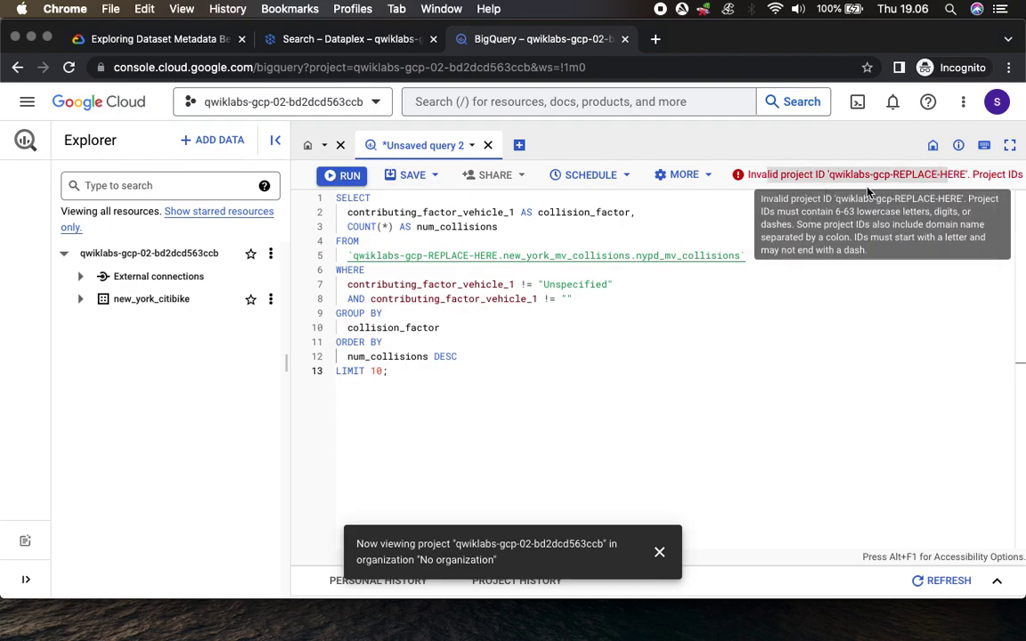
Step: Read the lab's notes on the Data Analyst access level and the introduction to Part 3 on tagging datasets
left_click(146, 38)
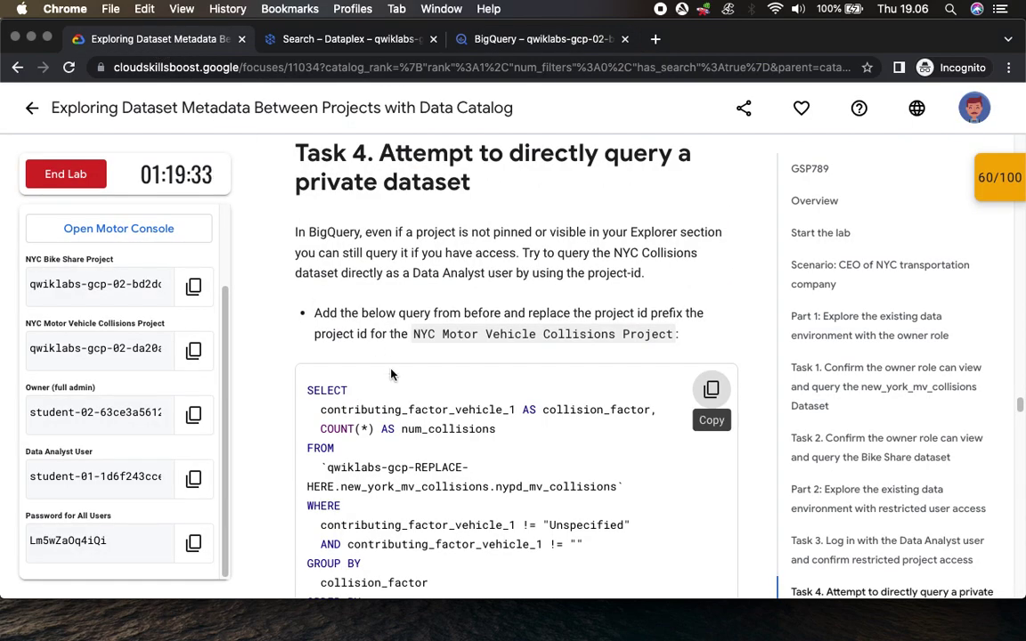
scroll(392, 367, "down", 3)
scroll(392, 368, "down", 6)
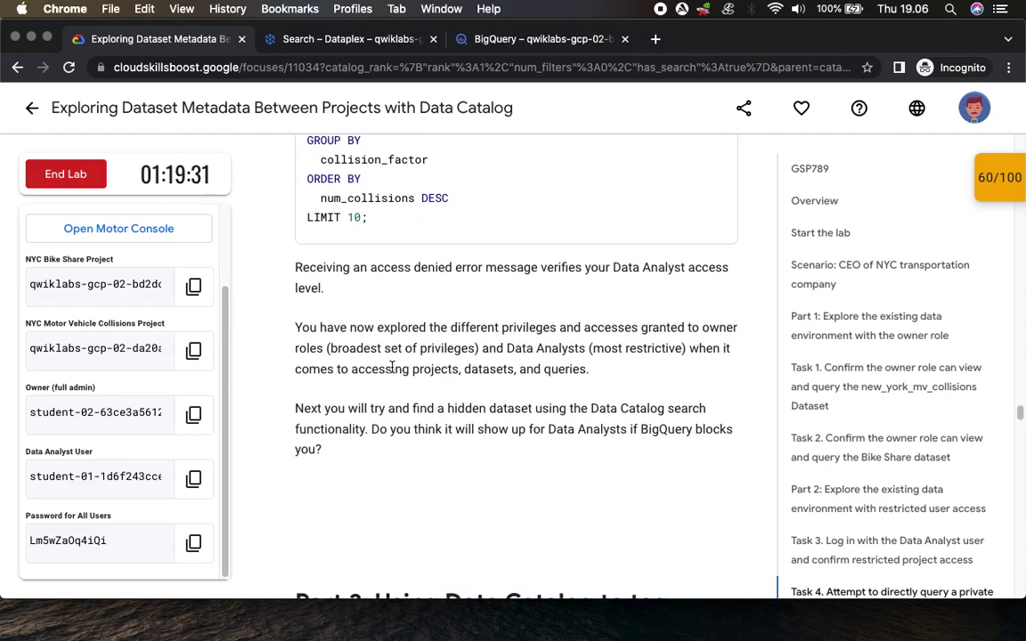
scroll(392, 368, "down", 1)
left_click_drag(403, 255, 716, 267)
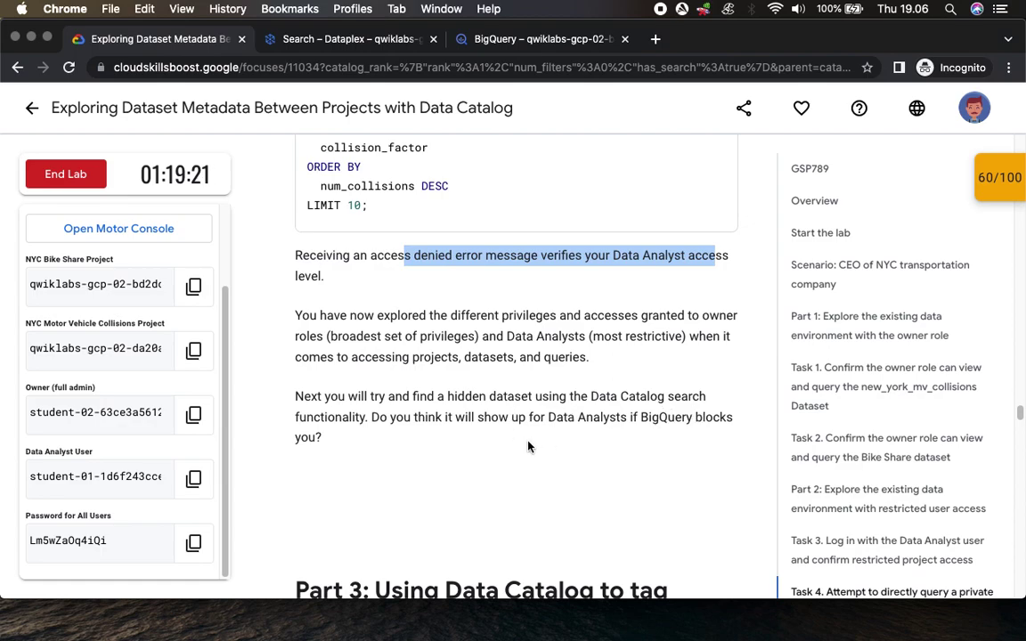
scroll(529, 441, "down", 2)
scroll(529, 441, "down", 3)
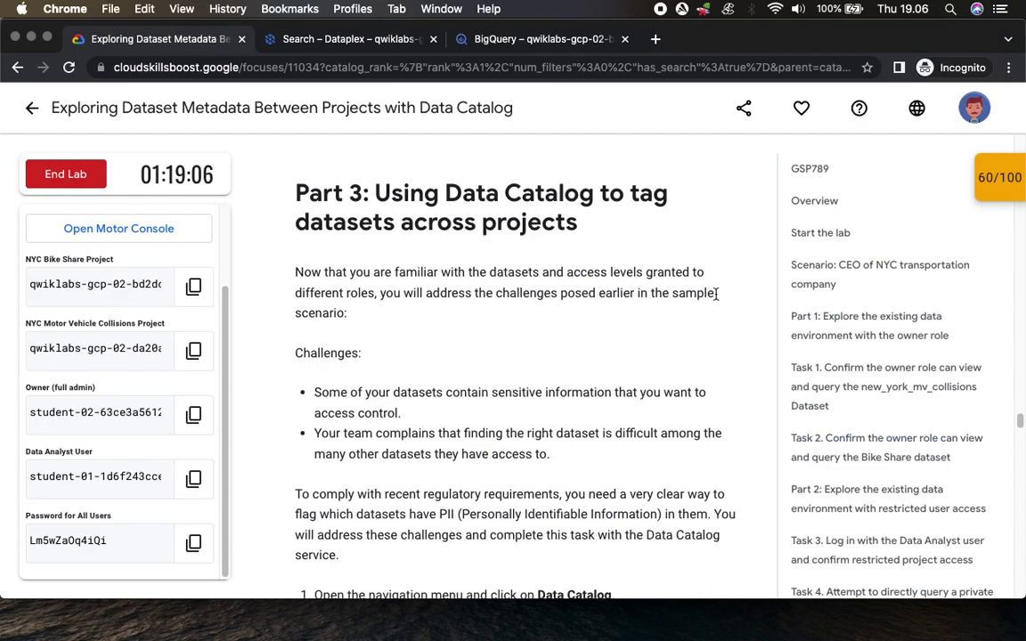
Step: Read the Part 3 challenges and the lab's instructions for opening Data Catalog and filtering its entries
scroll(699, 319, "down", 3)
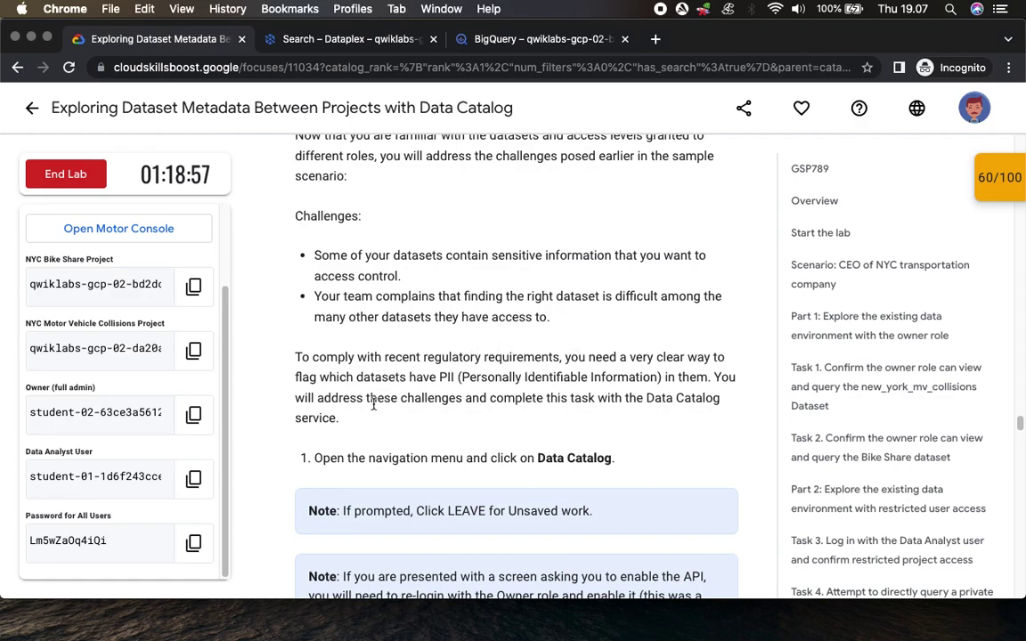
scroll(373, 406, "down", 3)
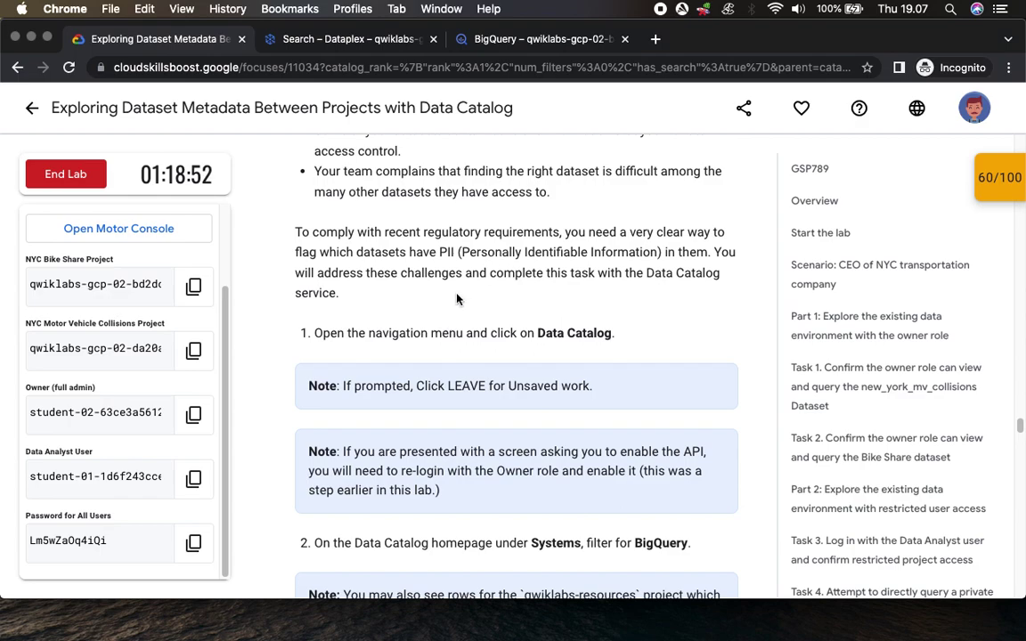
scroll(456, 296, "up", 6)
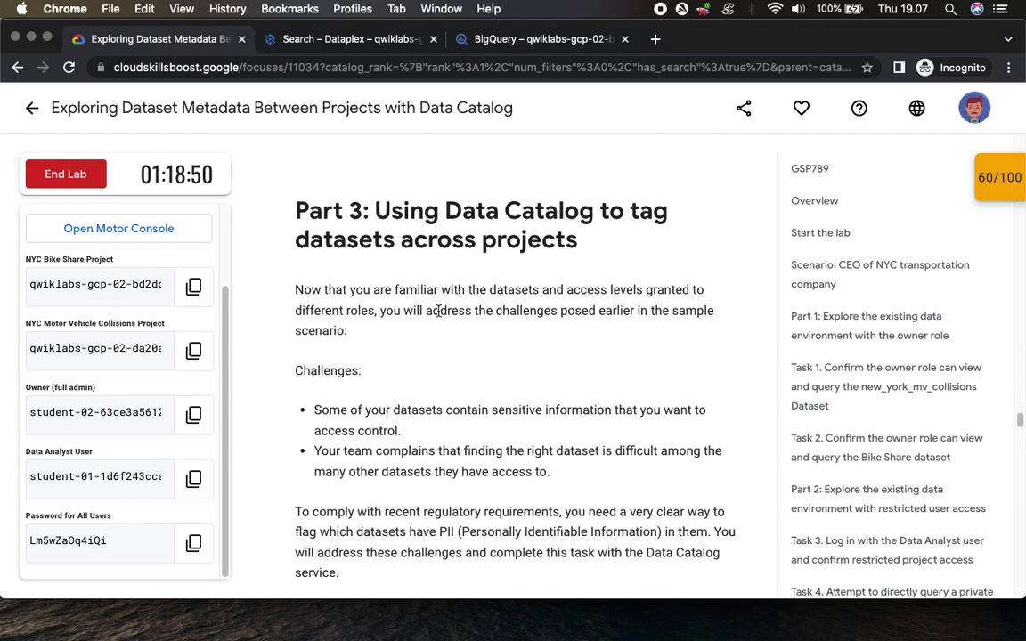
scroll(526, 305, "up", 8)
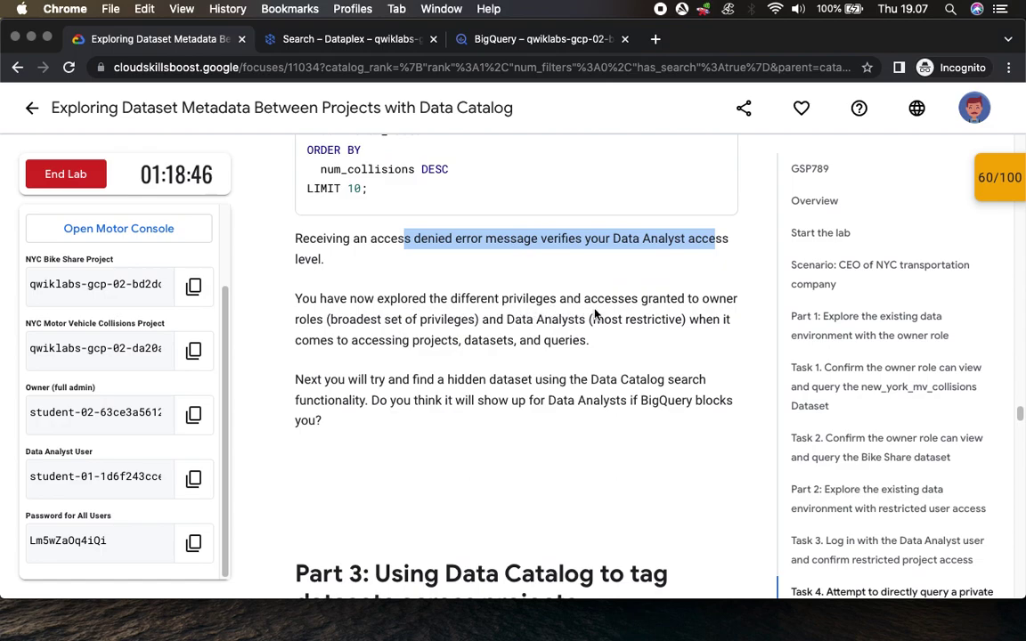
scroll(407, 375, "down", 2)
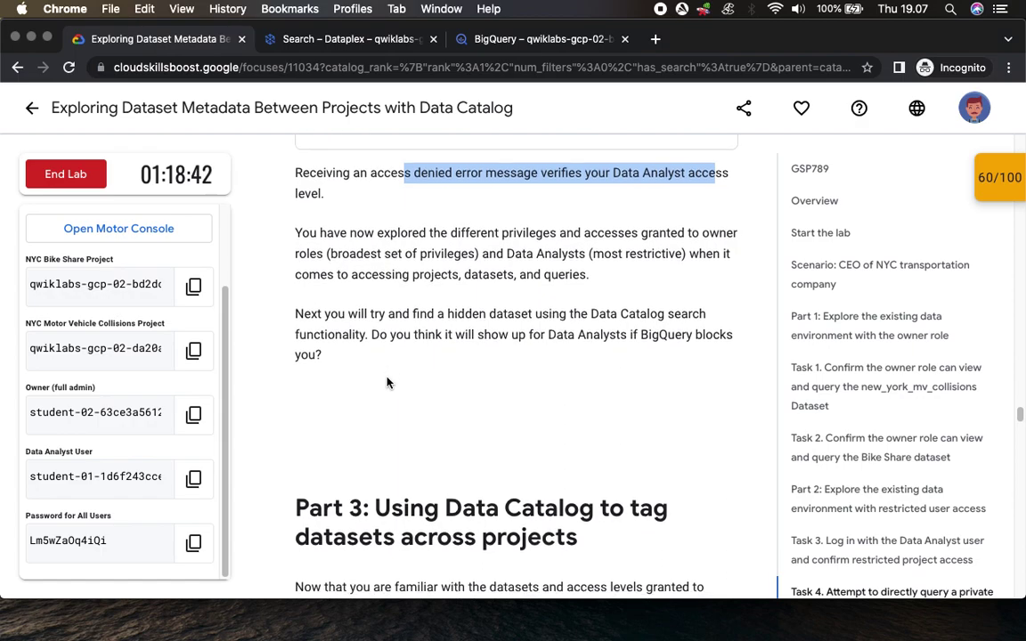
scroll(387, 383, "down", 4)
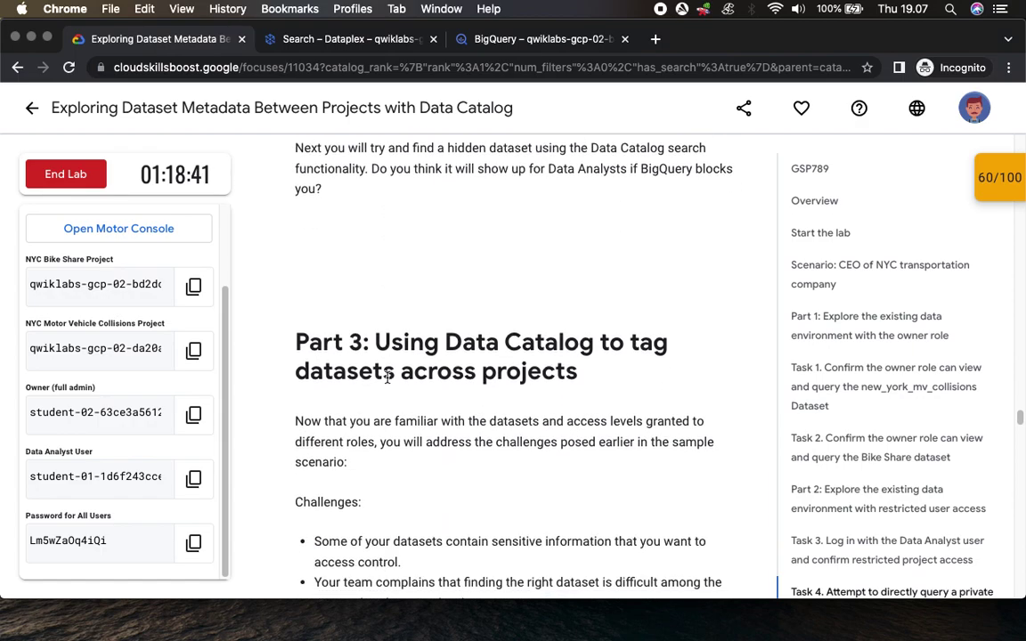
scroll(387, 378, "down", 5)
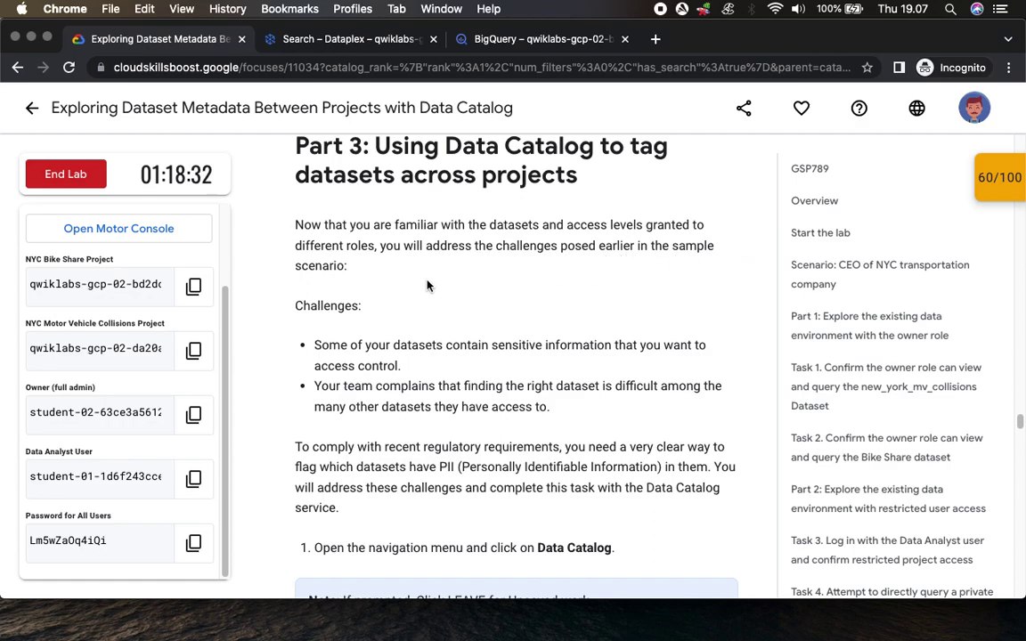
scroll(427, 285, "down", 3)
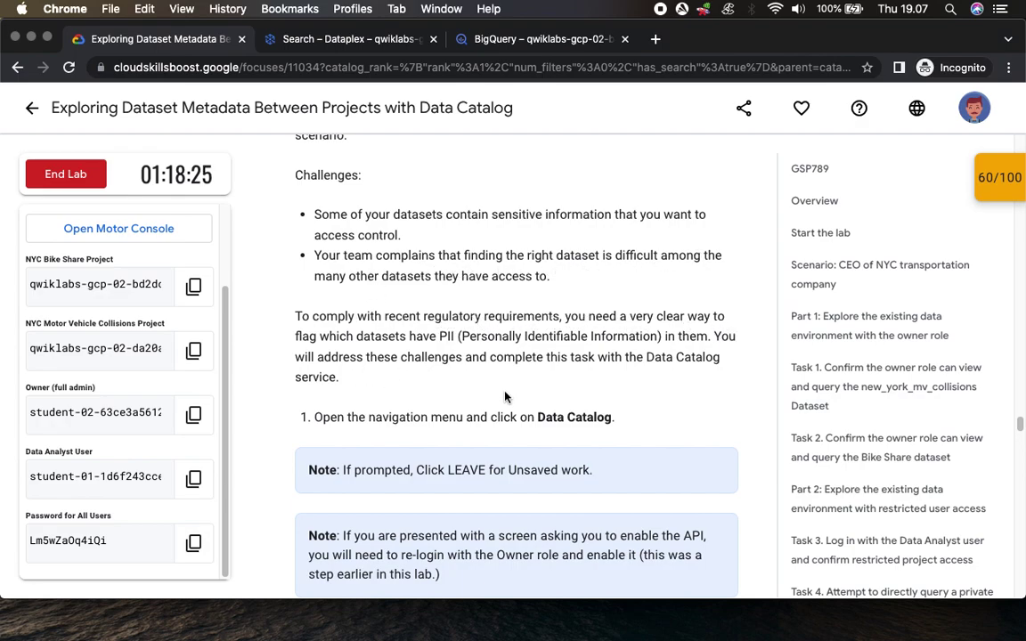
scroll(481, 405, "down", 5)
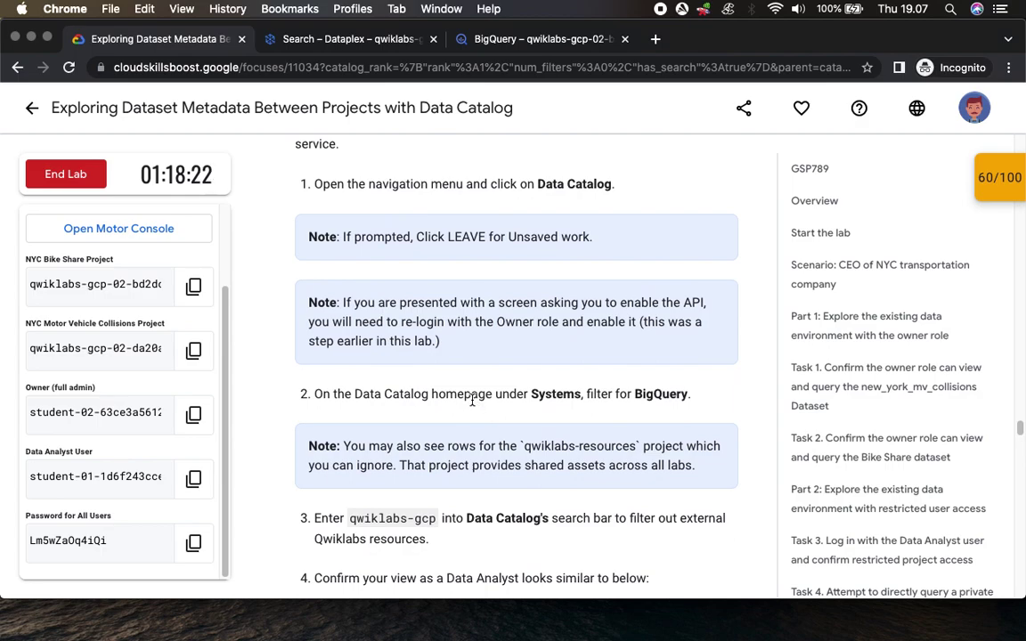
left_click_drag(672, 183, 527, 186)
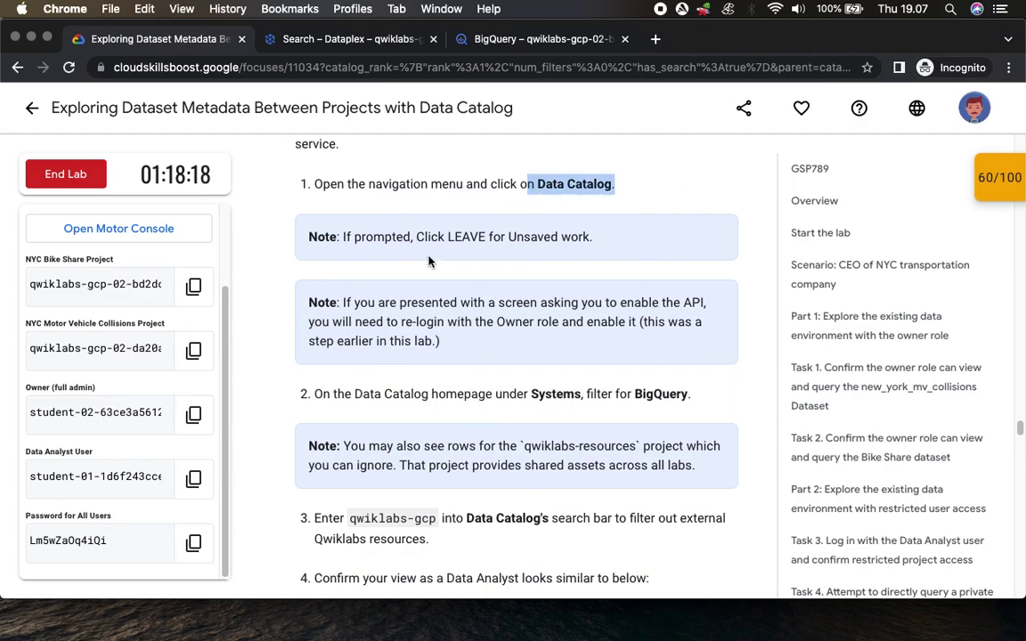
Step: Switch from the BigQuery editor to Data Catalog in the same project, leaving the unsaved query behind
left_click(550, 39)
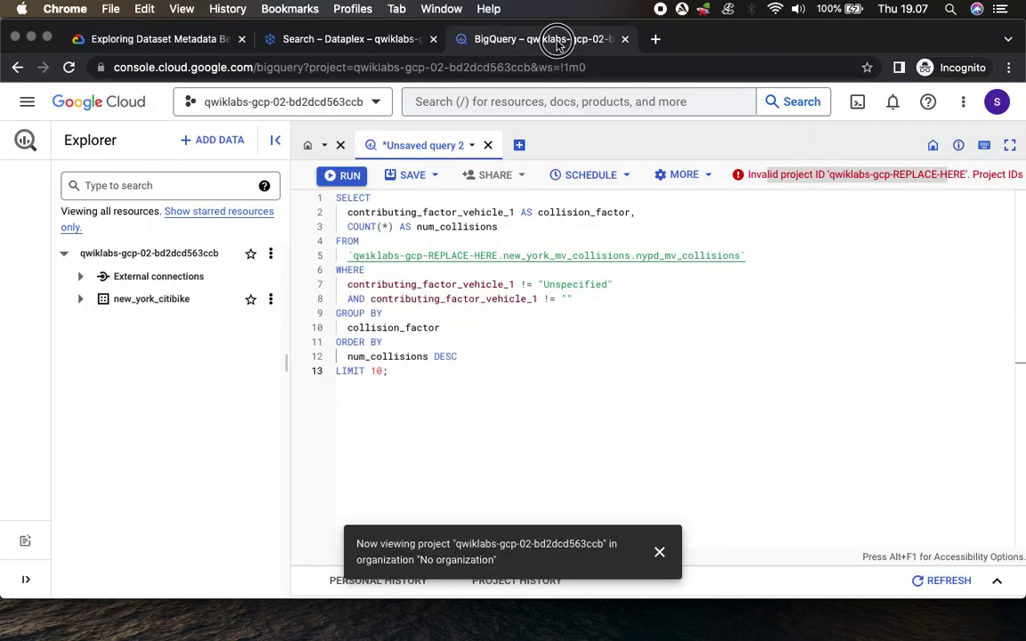
left_click(26, 103)
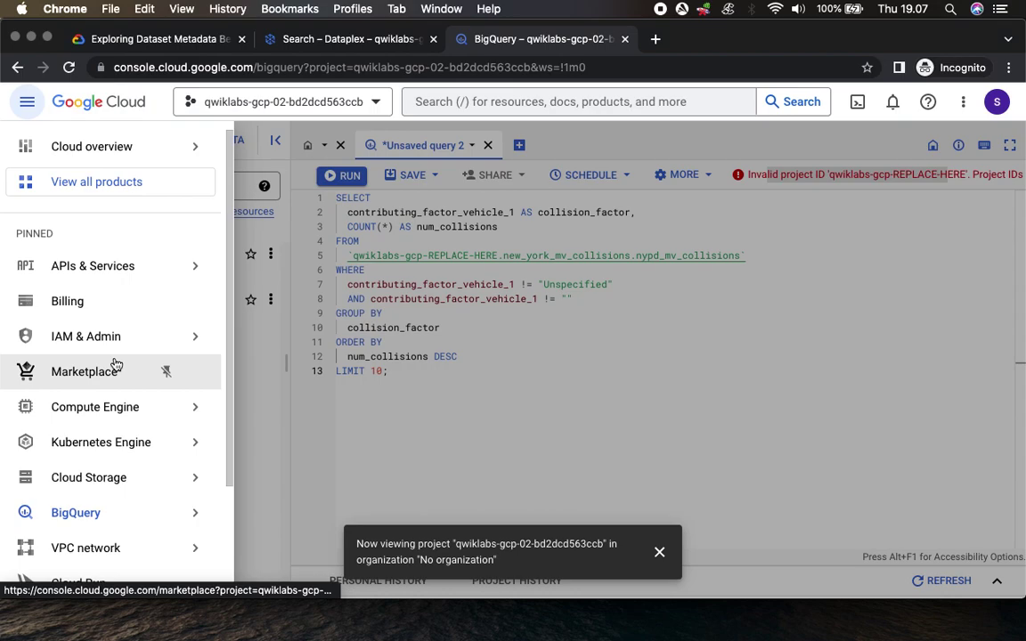
scroll(116, 365, "down", 3)
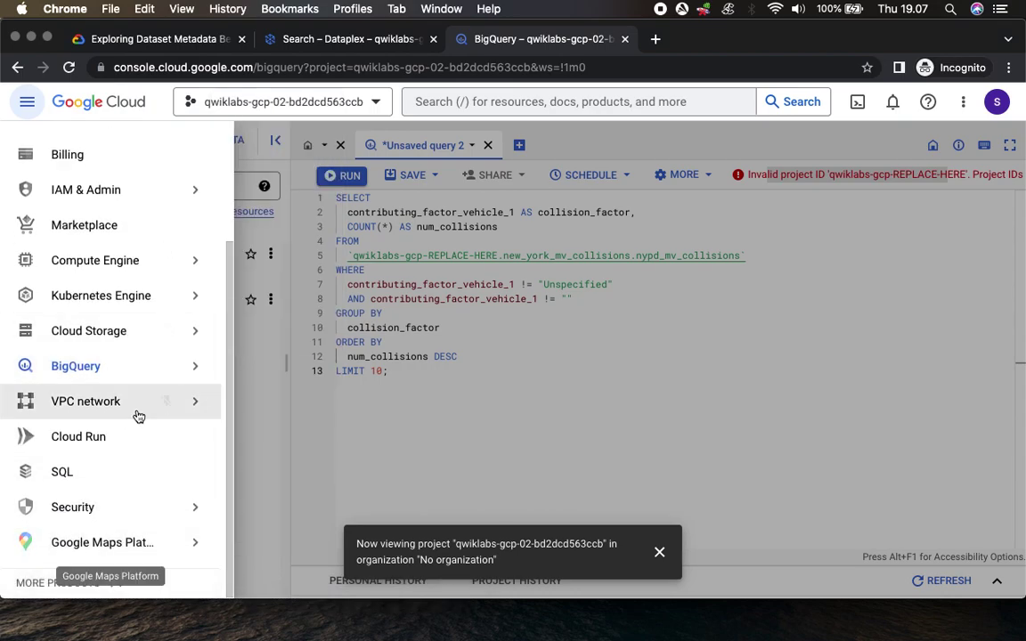
scroll(138, 410, "down", 10)
scroll(138, 402, "down", 14)
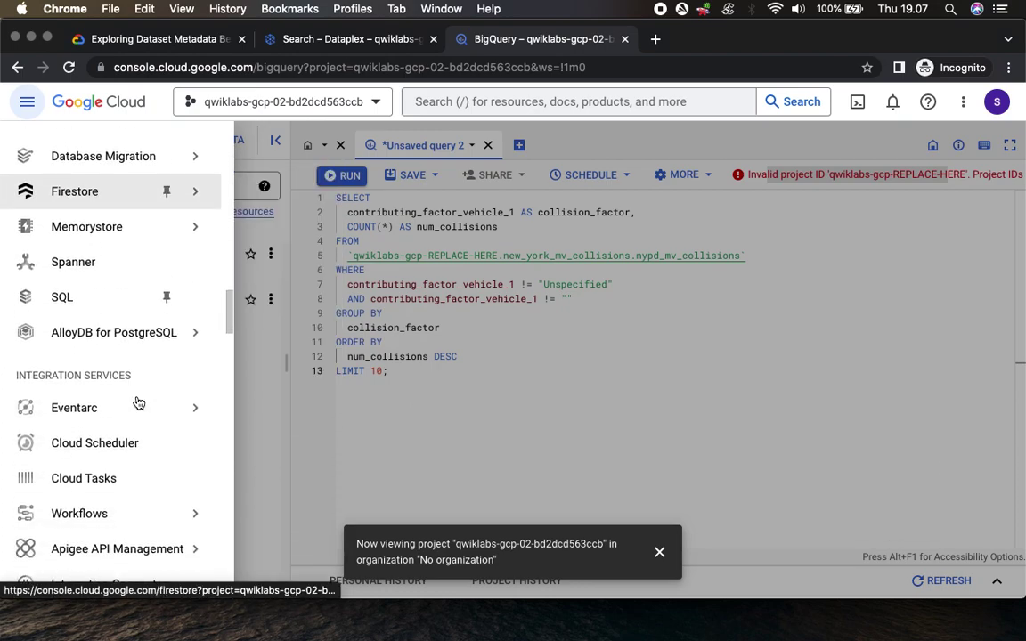
scroll(138, 403, "down", 8)
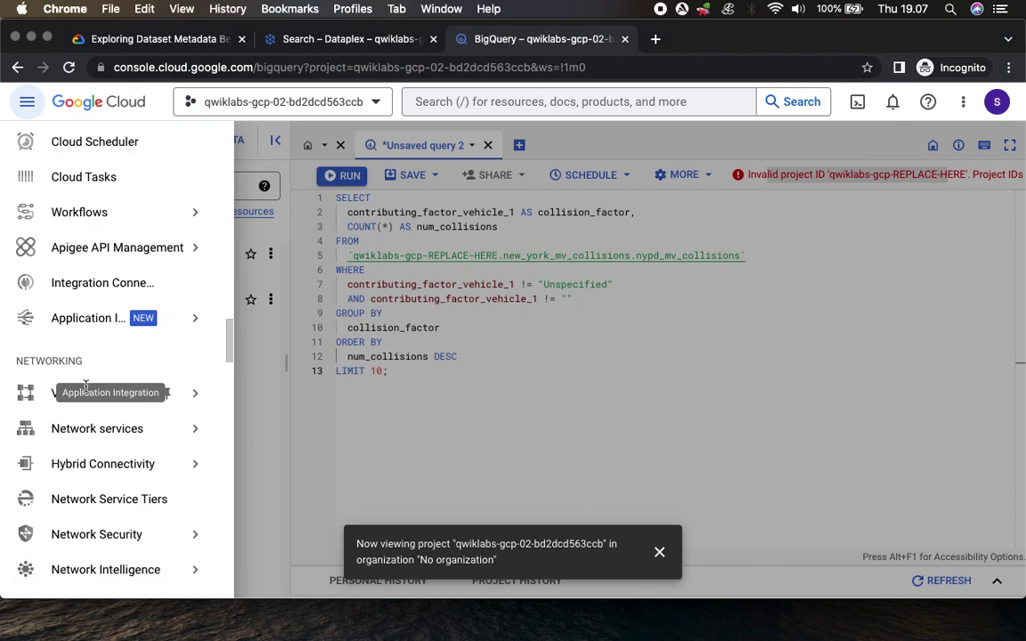
scroll(80, 342, "down", 5)
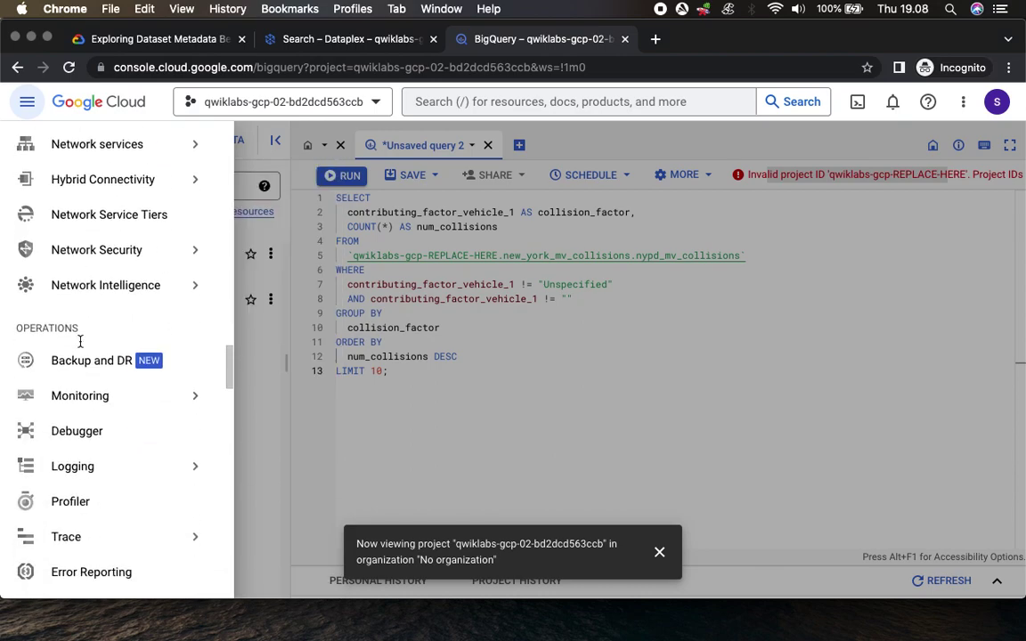
scroll(80, 343, "down", 6)
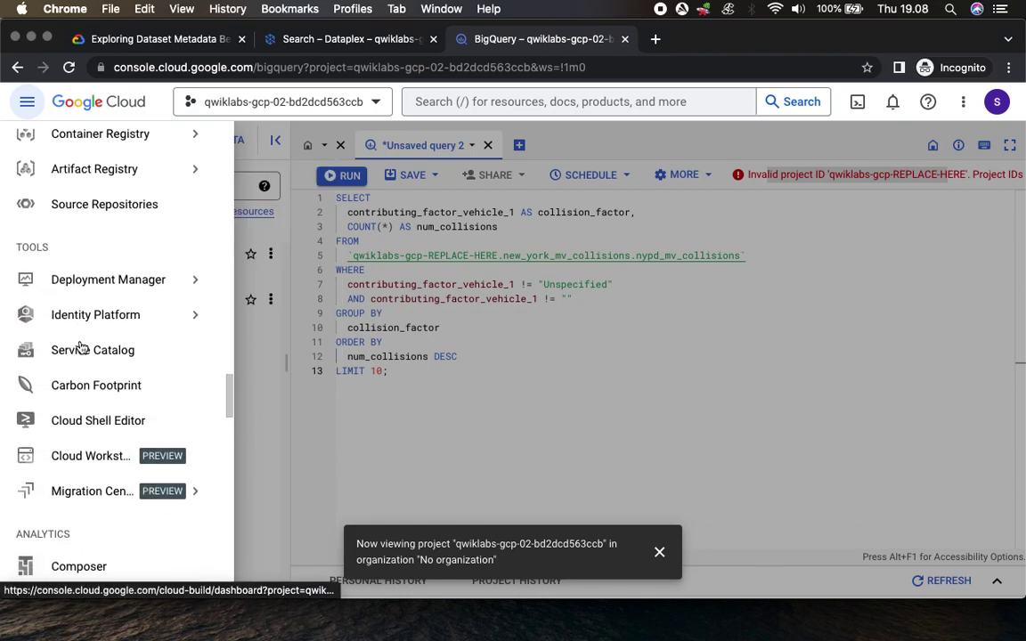
scroll(80, 348, "down", 5)
scroll(81, 346, "down", 4)
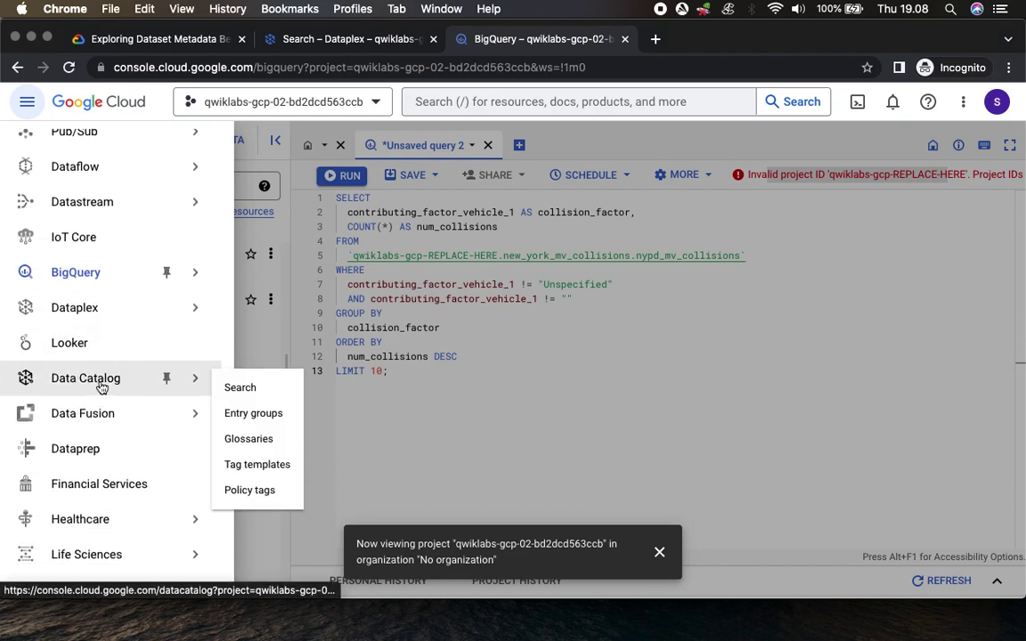
left_click(102, 381)
left_click(631, 401)
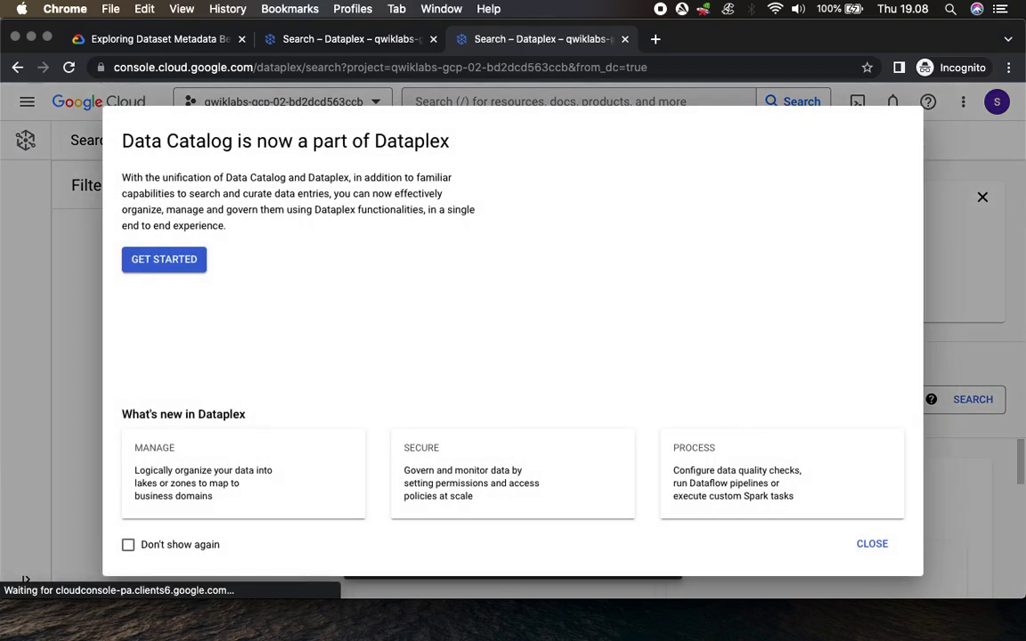
Step: Dismiss the Dataplex introduction, the tutorial pane and the Dataplex Explore announcement
left_click(870, 543)
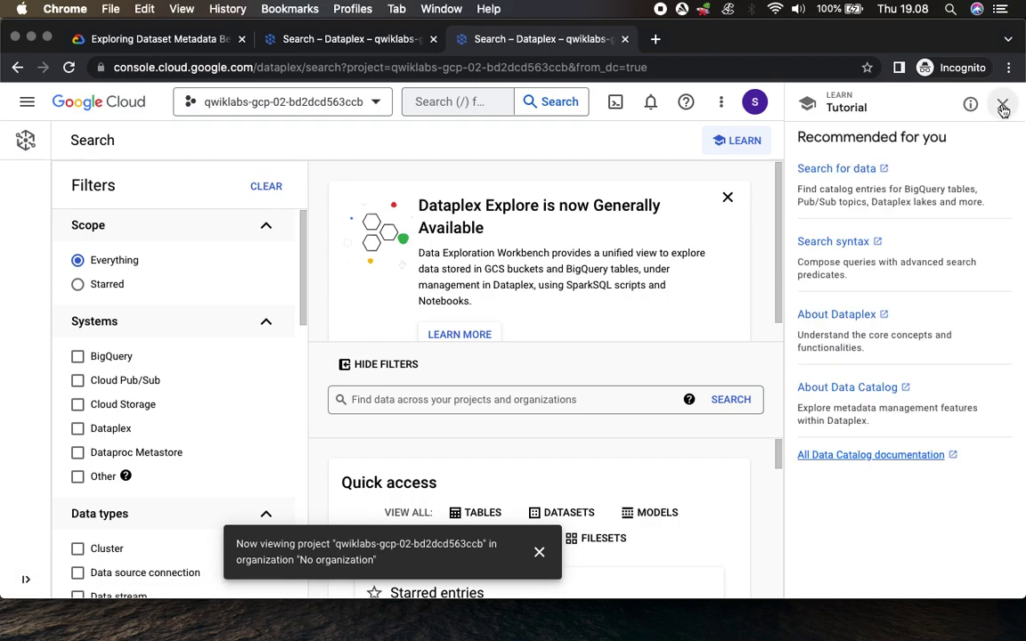
left_click(1002, 105)
left_click(982, 196)
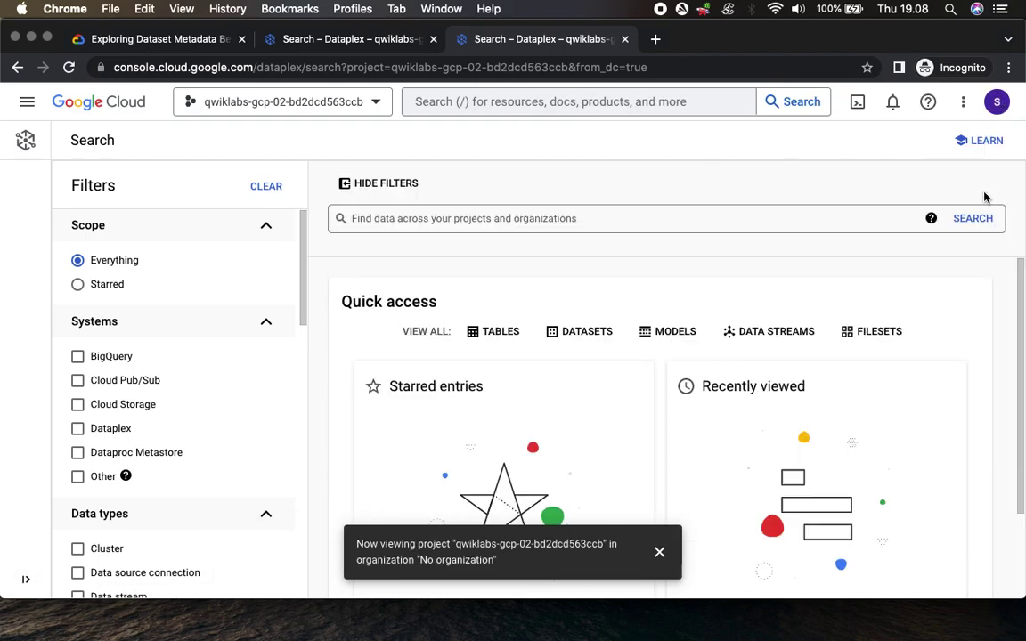
Step: Check the lab's filter instruction, filter the Data Catalog search to the BigQuery system, and dismiss the project notification
left_click(140, 39)
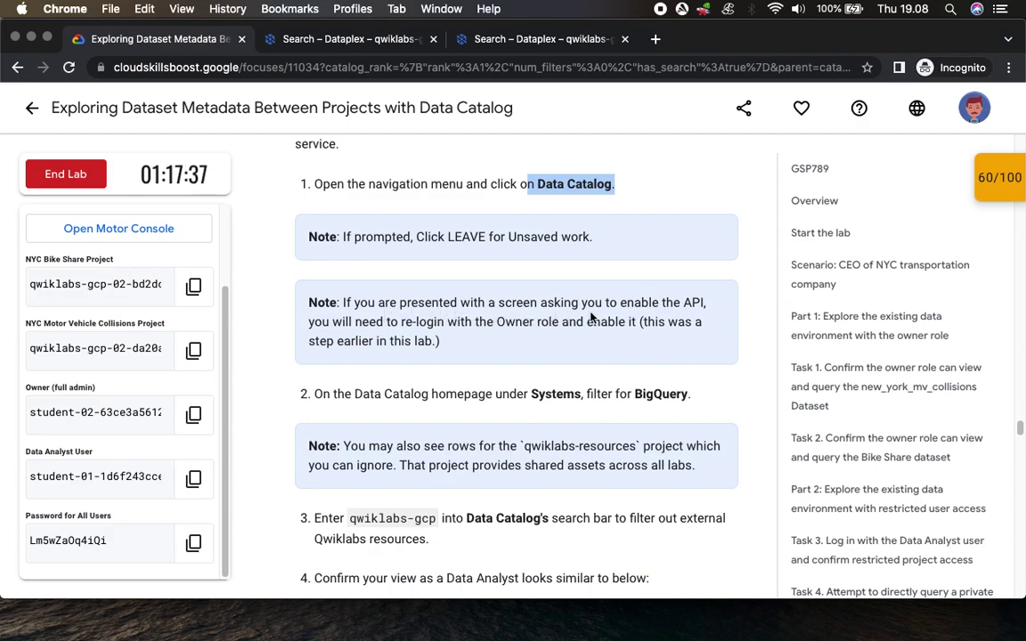
scroll(458, 389, "down", 5)
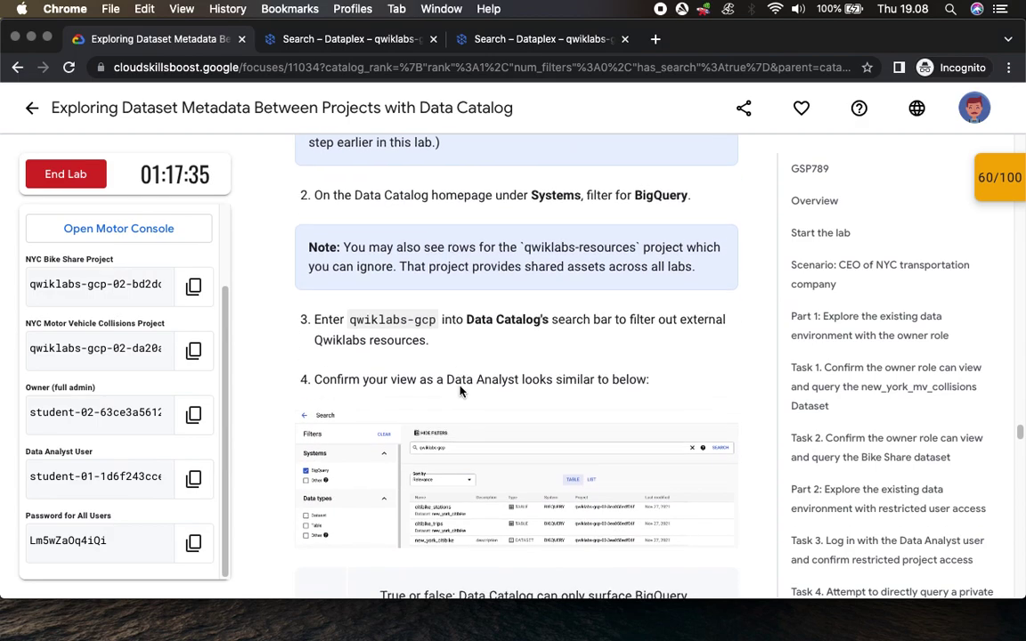
left_click_drag(525, 175, 729, 184)
left_click(490, 40)
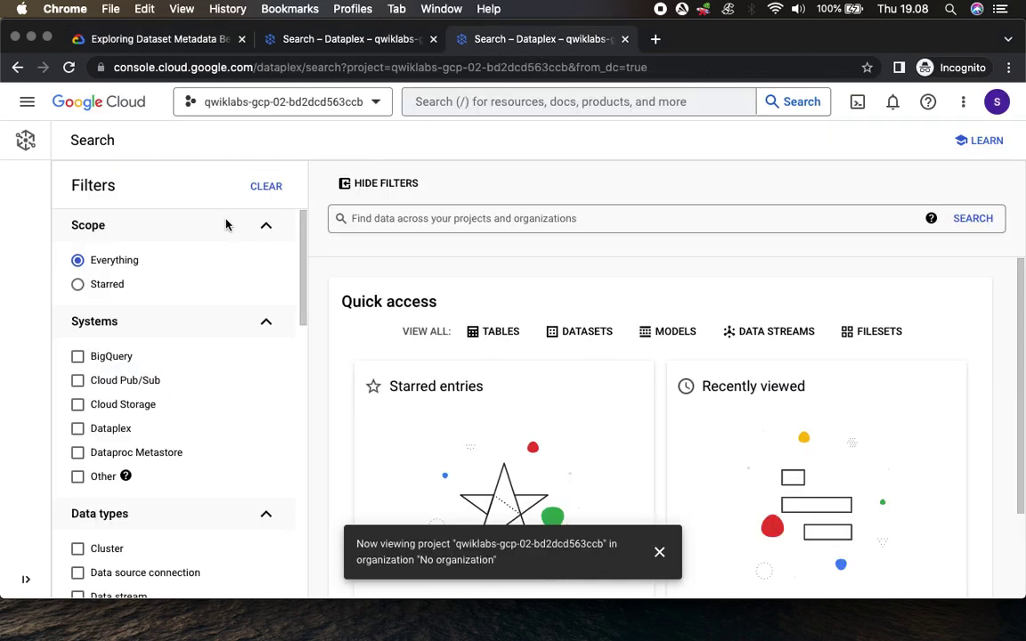
left_click(103, 358)
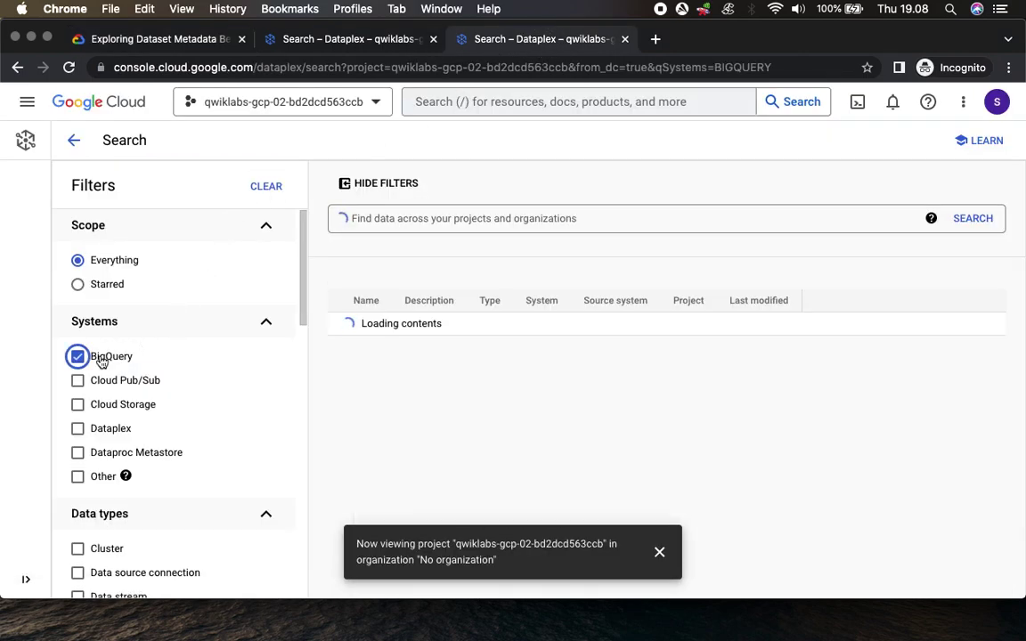
left_click(660, 554)
Step: Copy qwiklabs-gcp from the lab instructions and search Data Catalog for it
left_click(162, 36)
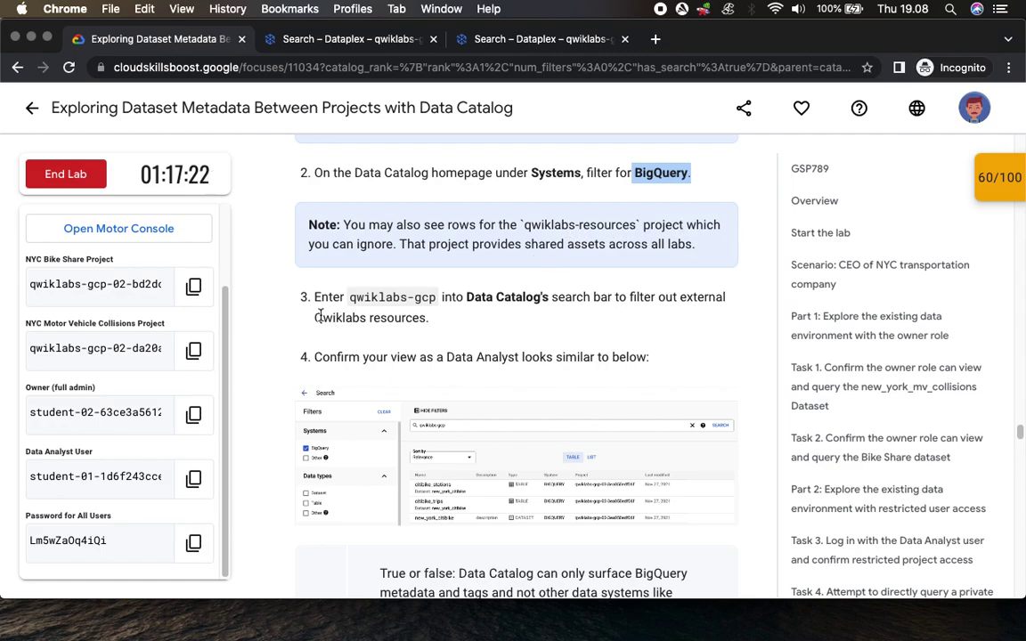
left_click_drag(348, 296, 437, 297)
key("super+c")
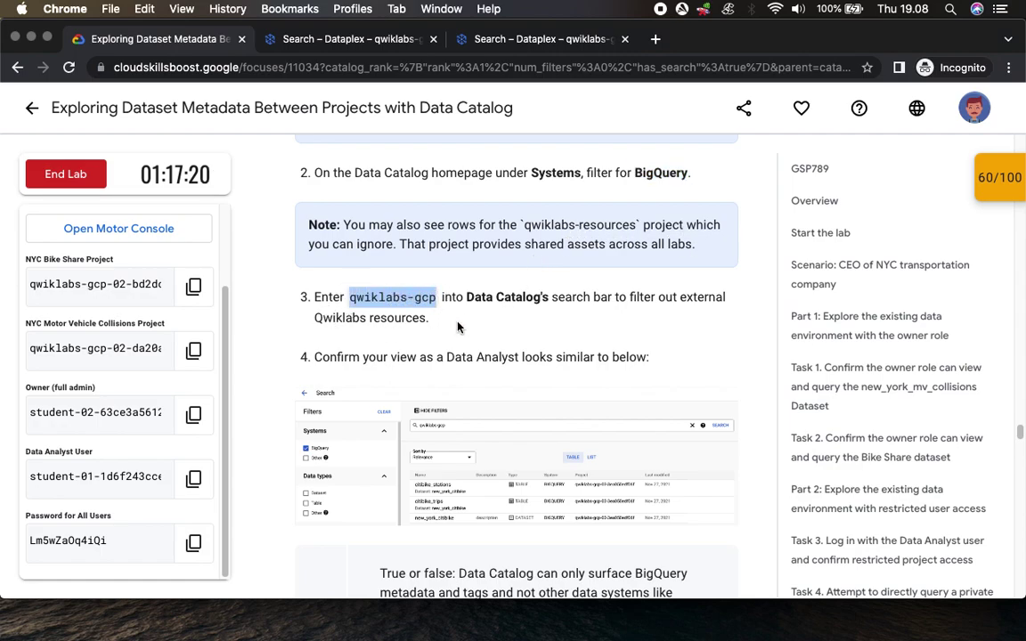
left_click(503, 40)
left_click(414, 218)
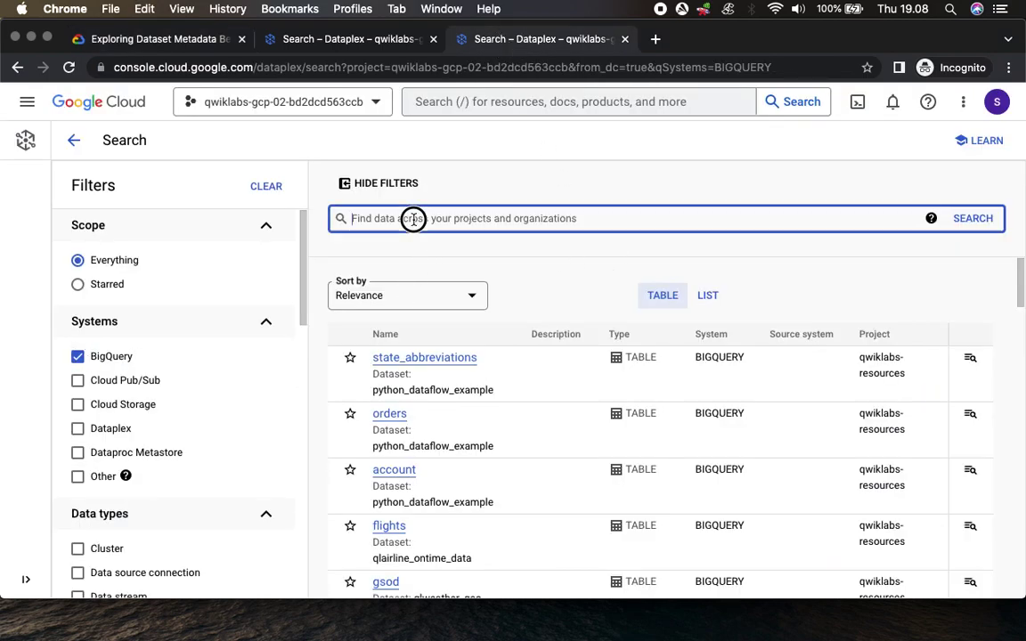
key("super+v")
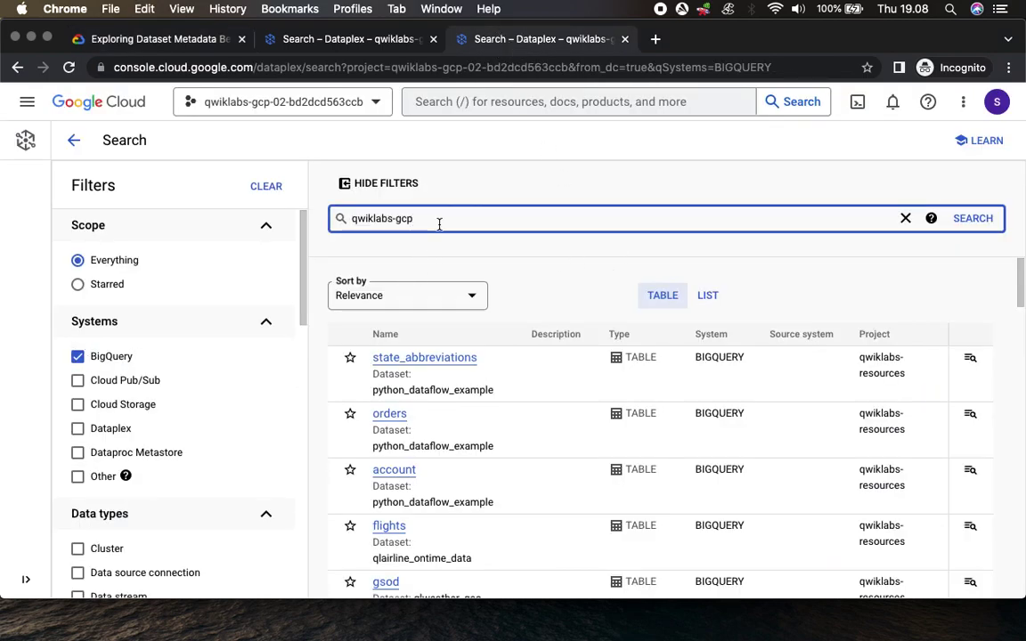
left_click(985, 222)
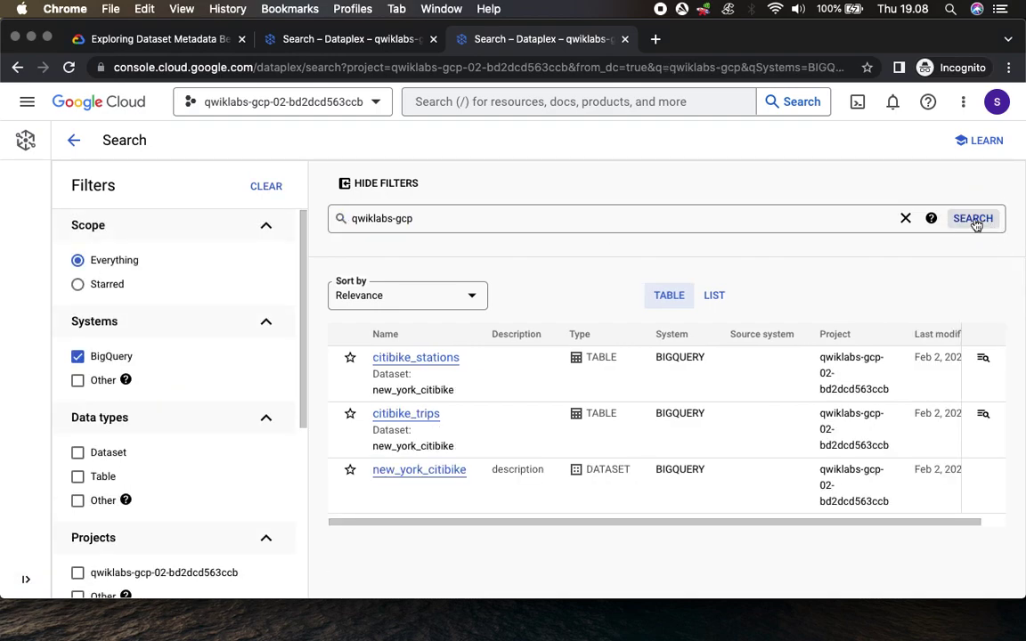
Step: Compare the Data Analyst search results with the lab's example view and read the question on Data Catalog's supported systems
left_click(156, 38)
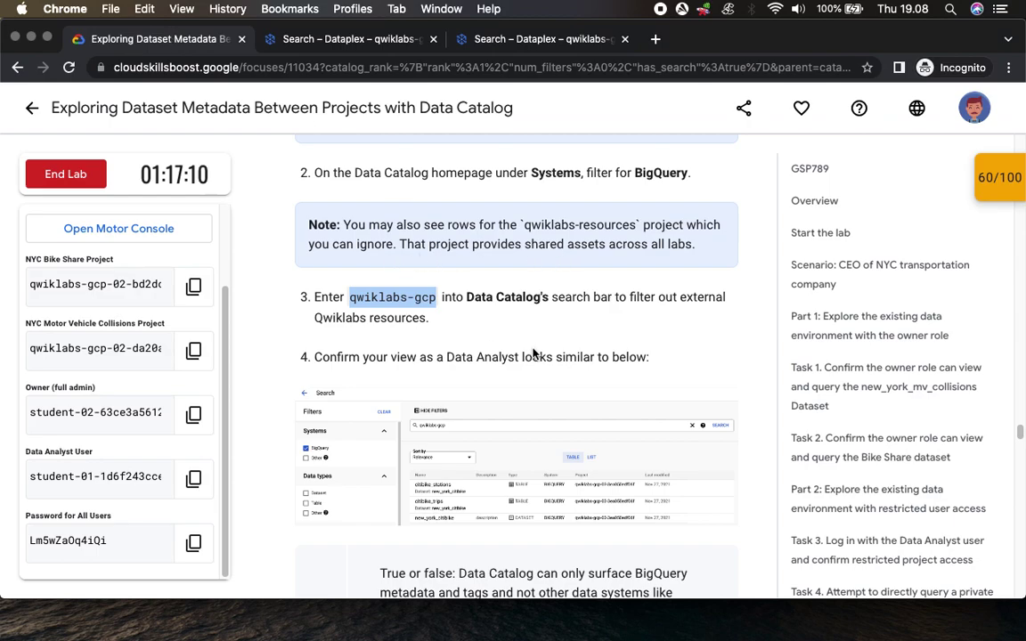
left_click_drag(420, 359, 650, 358)
scroll(534, 374, "down", 3)
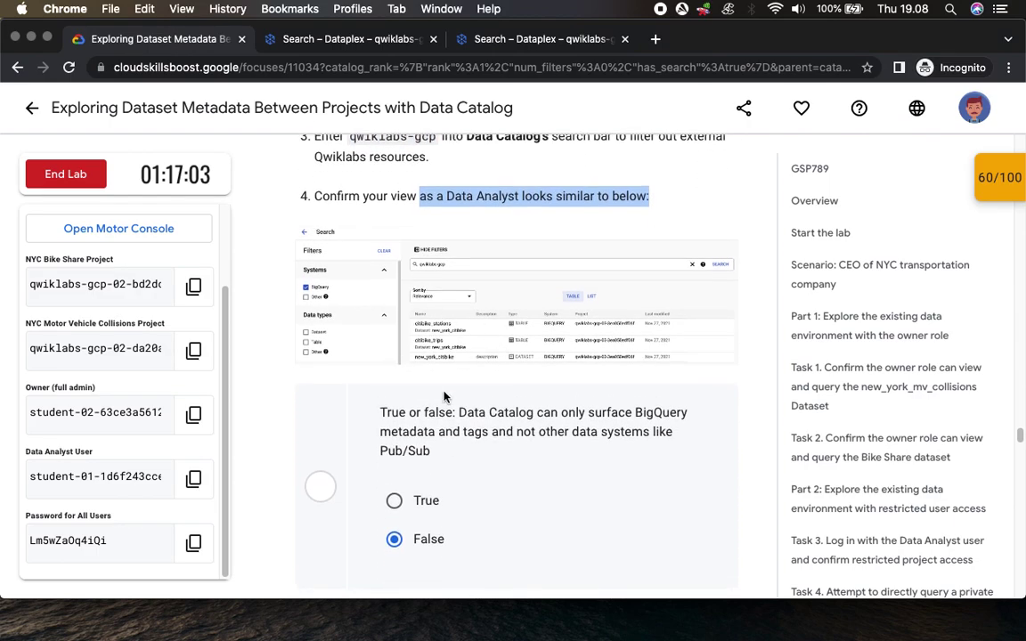
left_click(526, 39)
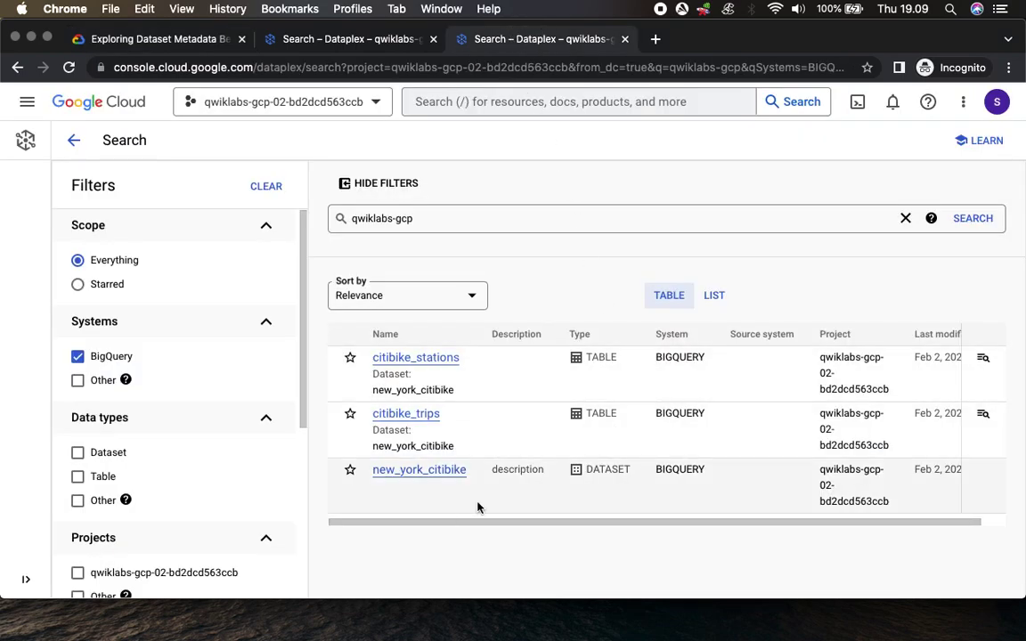
left_click(161, 39)
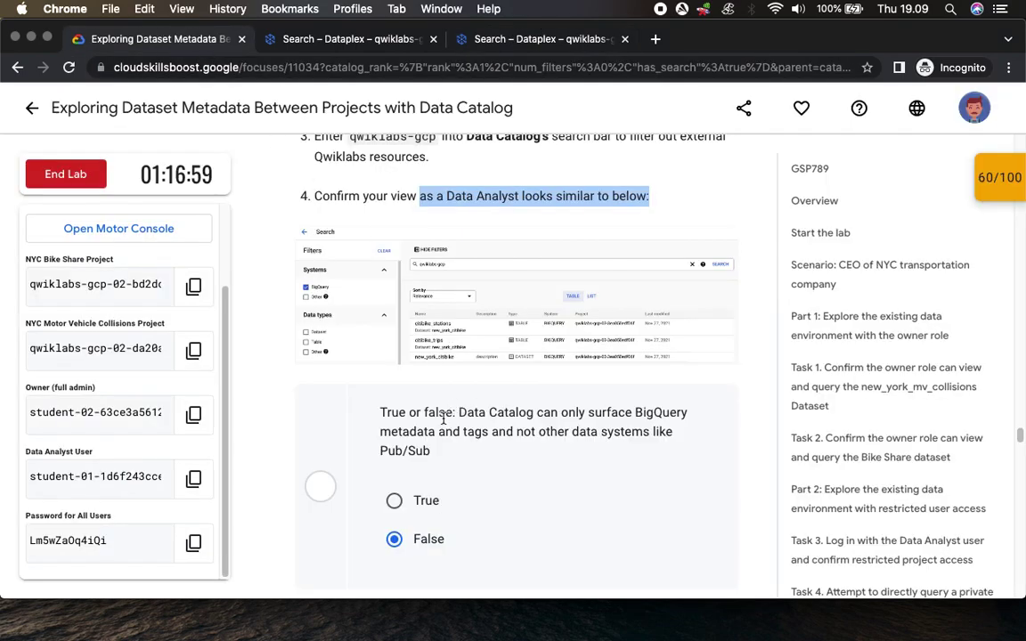
scroll(443, 419, "down", 4)
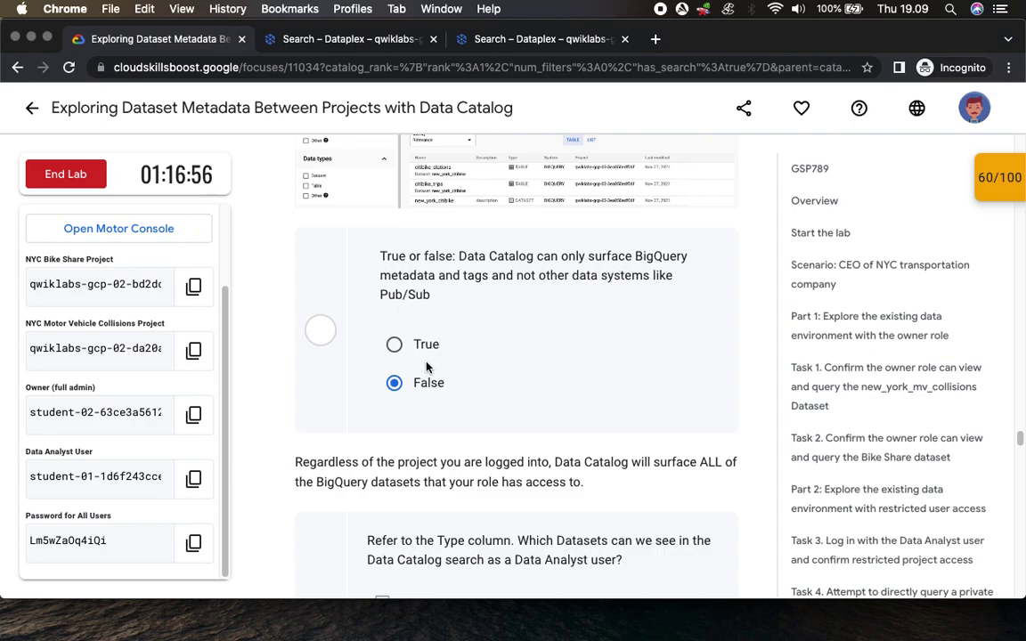
Step: Answer False to the lab question whether Data Catalog can surface only BigQuery metadata and tags
left_click(424, 382)
scroll(515, 394, "down", 3)
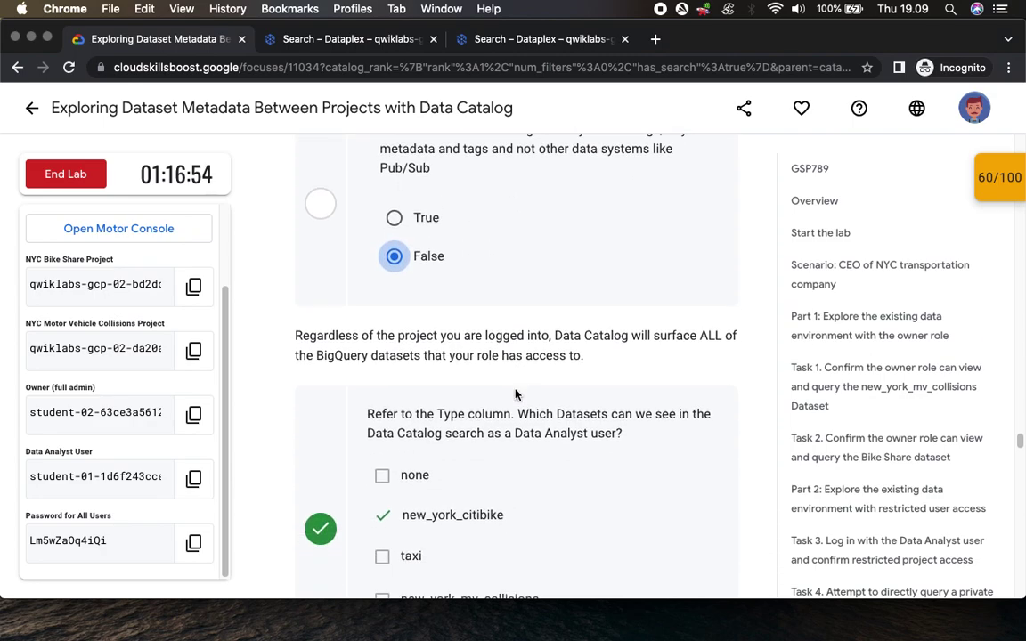
left_click(395, 218)
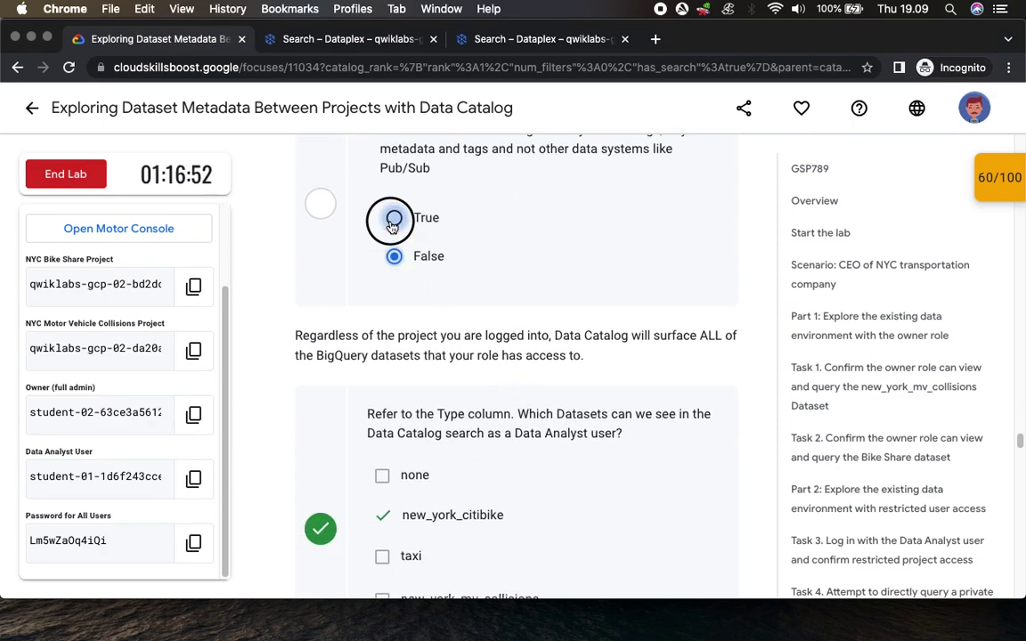
left_click(396, 256)
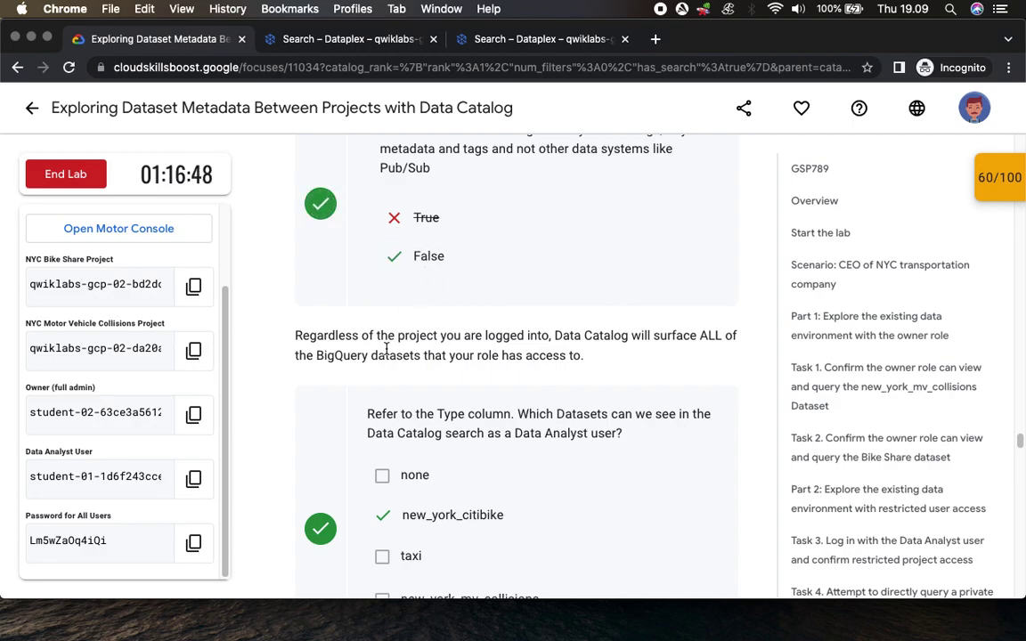
Step: Review the Data Analyst dataset question and check the lab's note on new_york_mv_collisions against the Data Catalog search results
scroll(328, 353, "down", 4)
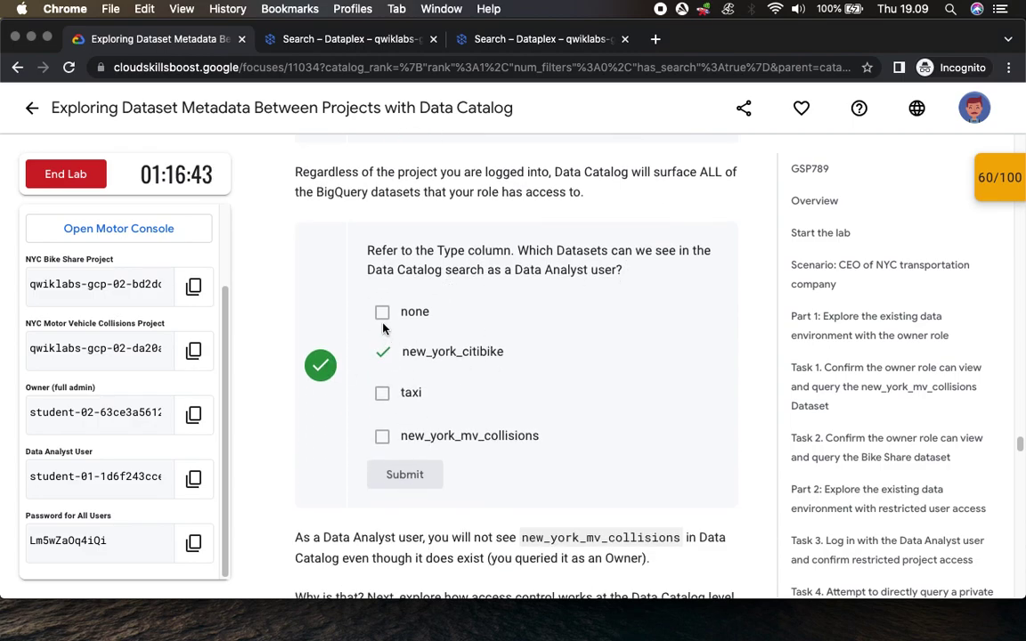
left_click(410, 472)
scroll(408, 473, "down", 4)
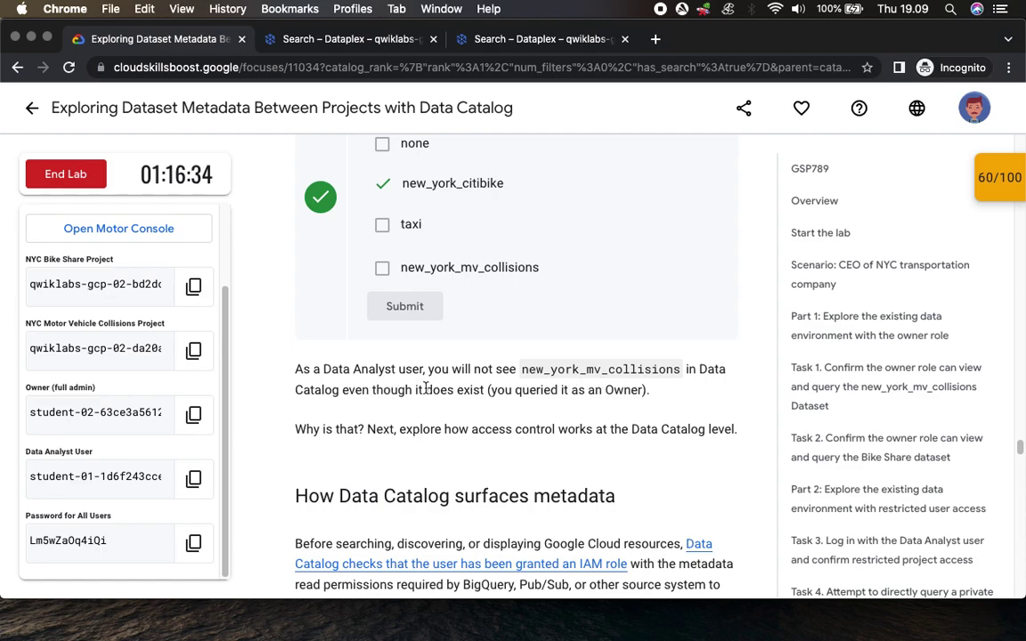
left_click_drag(523, 369, 702, 381)
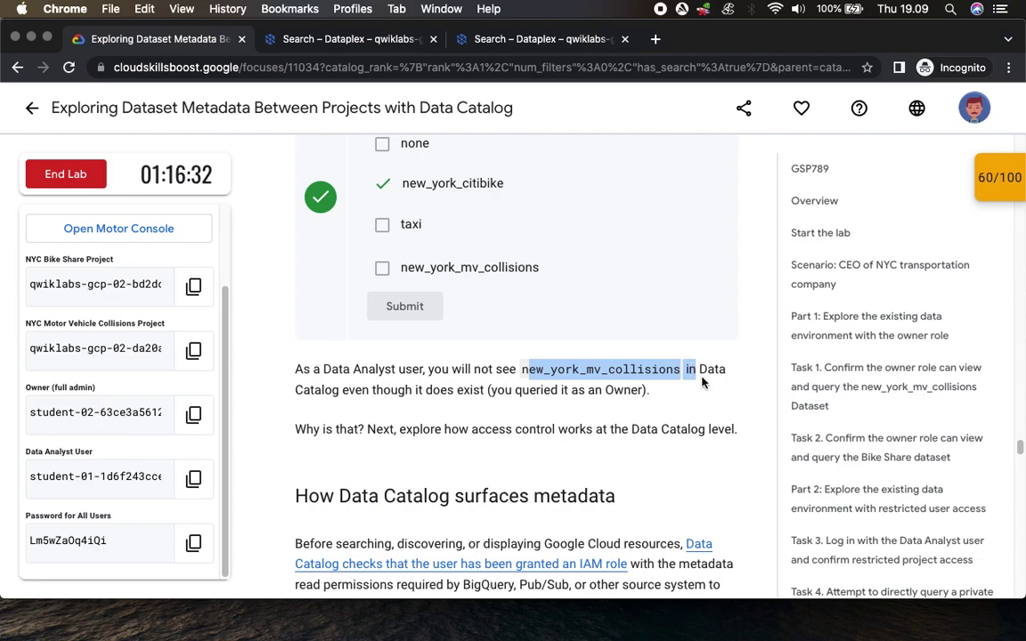
left_click(526, 40)
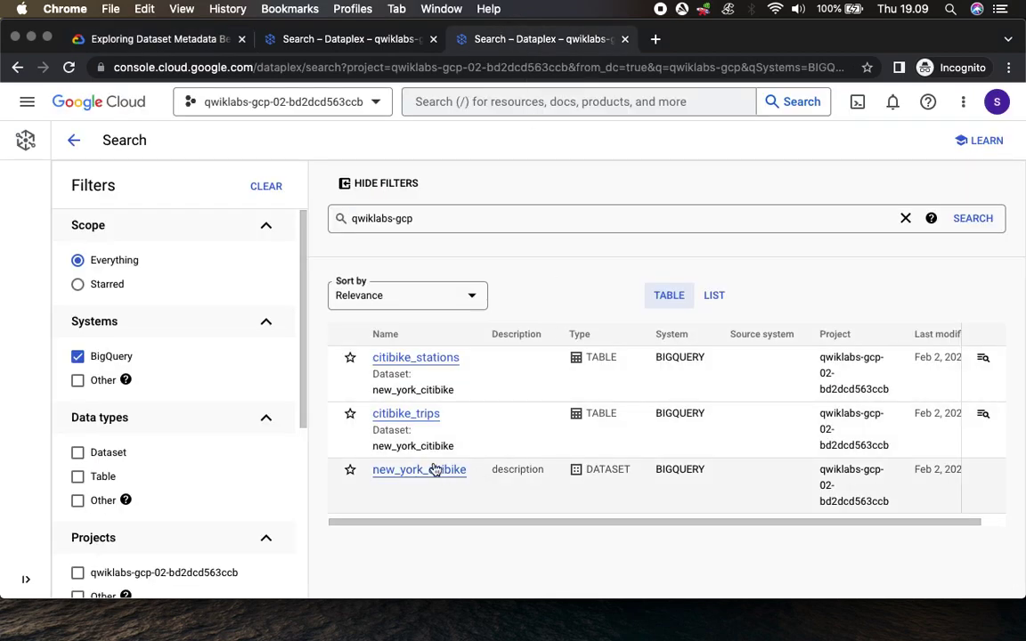
left_click(159, 40)
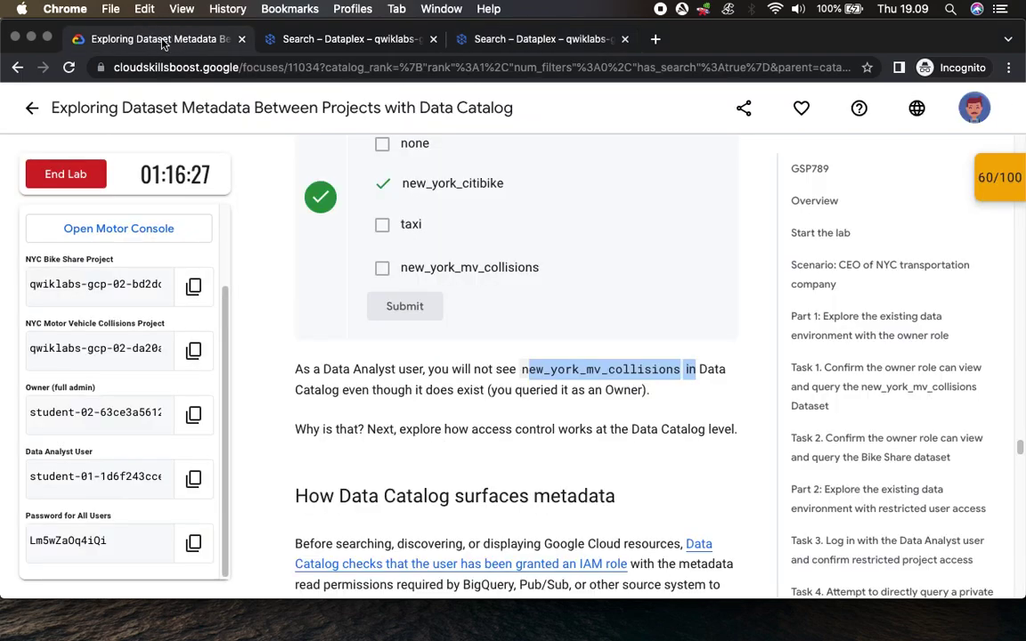
Step: Read how Data Catalog surfaces metadata and answer False to the question on maintaining a separate access control list
scroll(432, 383, "down", 3)
scroll(427, 365, "down", 5)
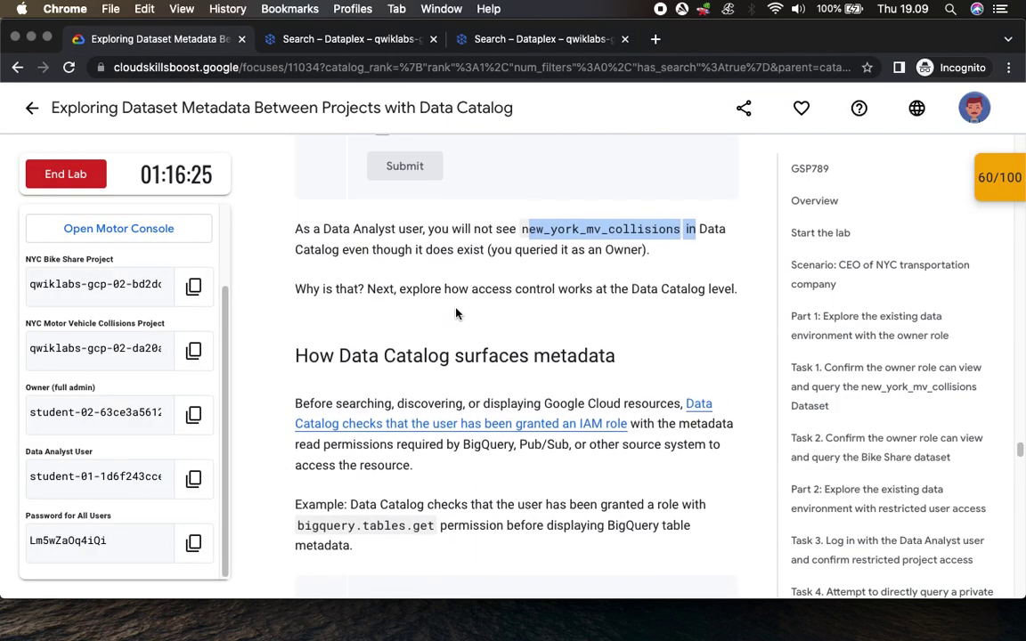
scroll(522, 283, "down", 1)
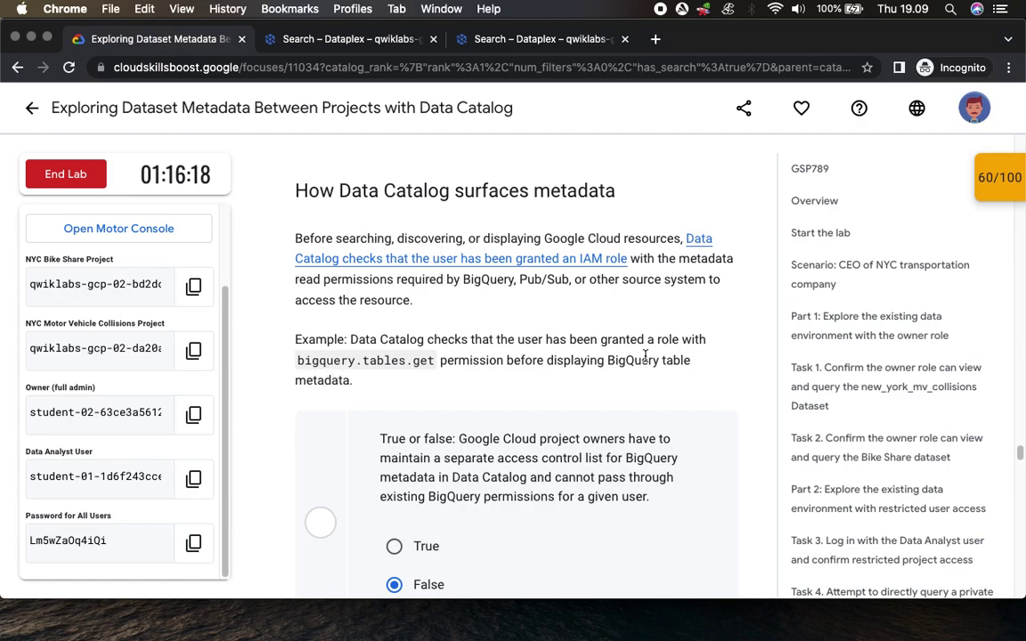
scroll(534, 374, "down", 5)
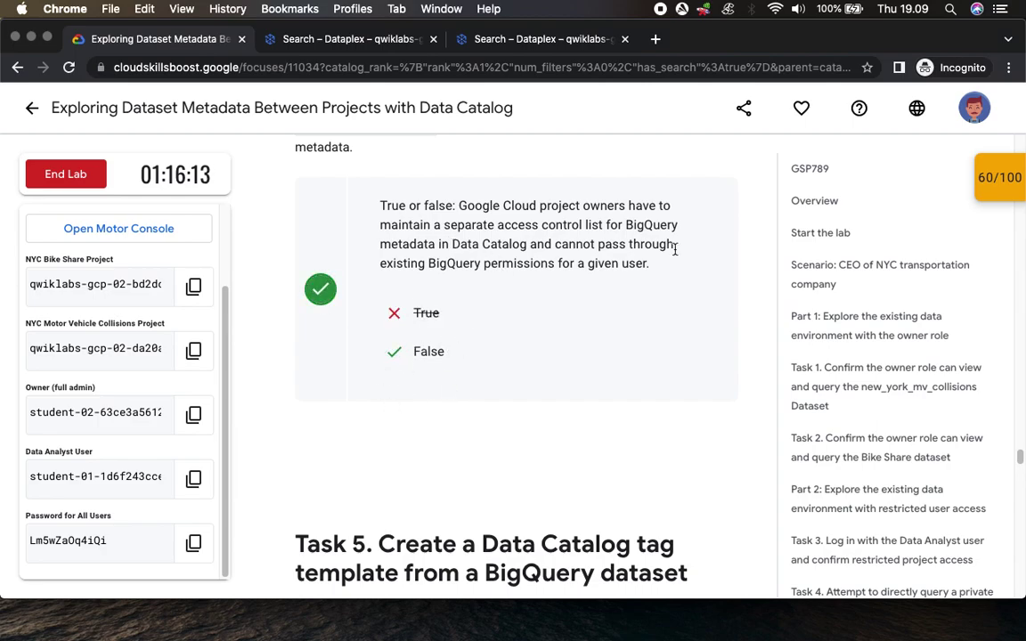
Step: Read Task 5's first instruction and open the new_york_citibike dataset entry from the Data Catalog search results
scroll(467, 307, "down", 8)
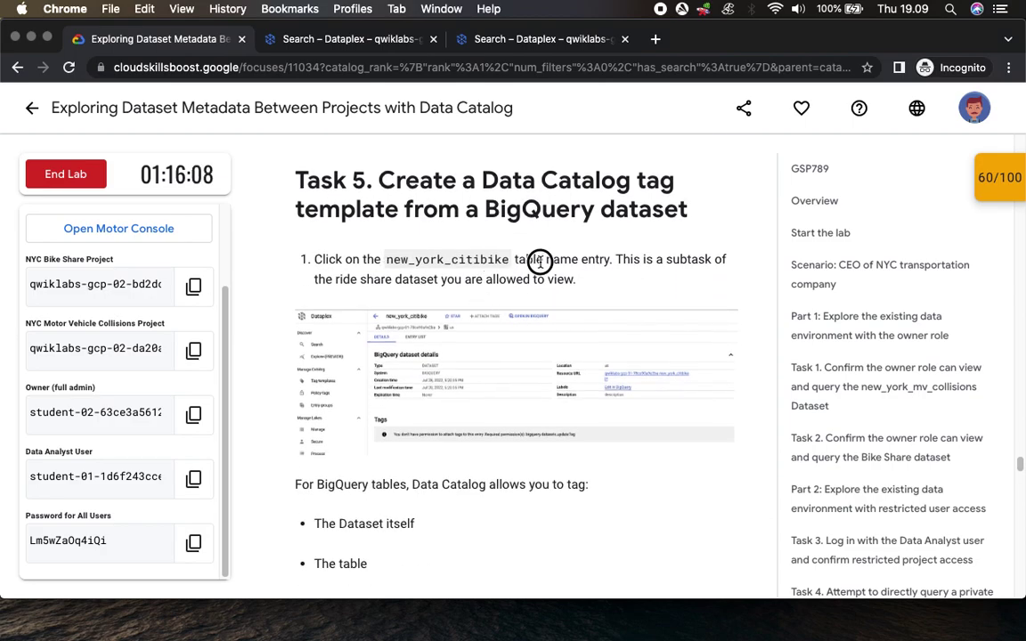
left_click(465, 39)
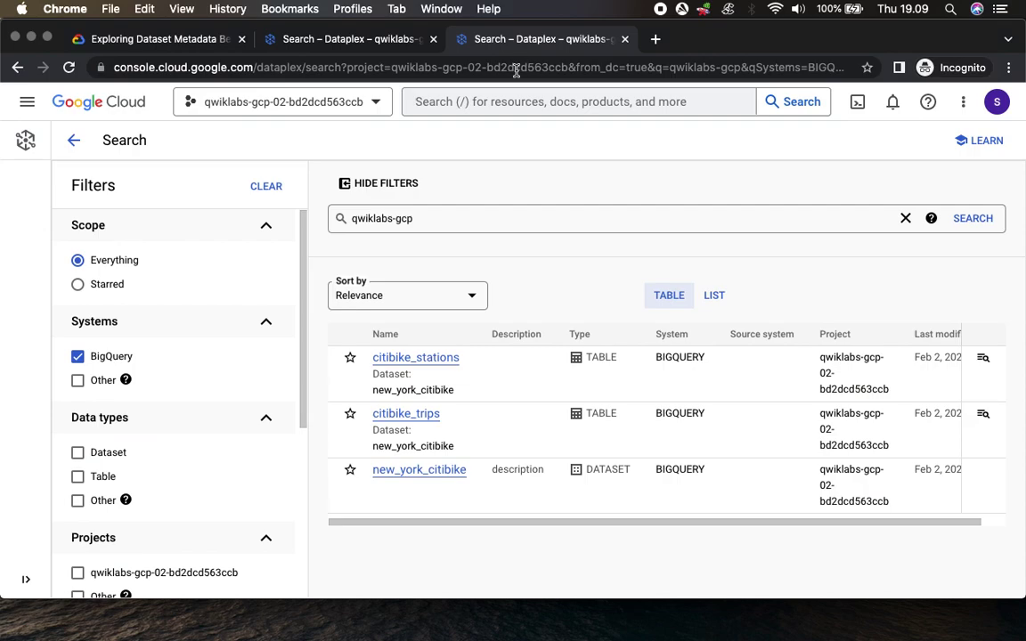
left_click(428, 476)
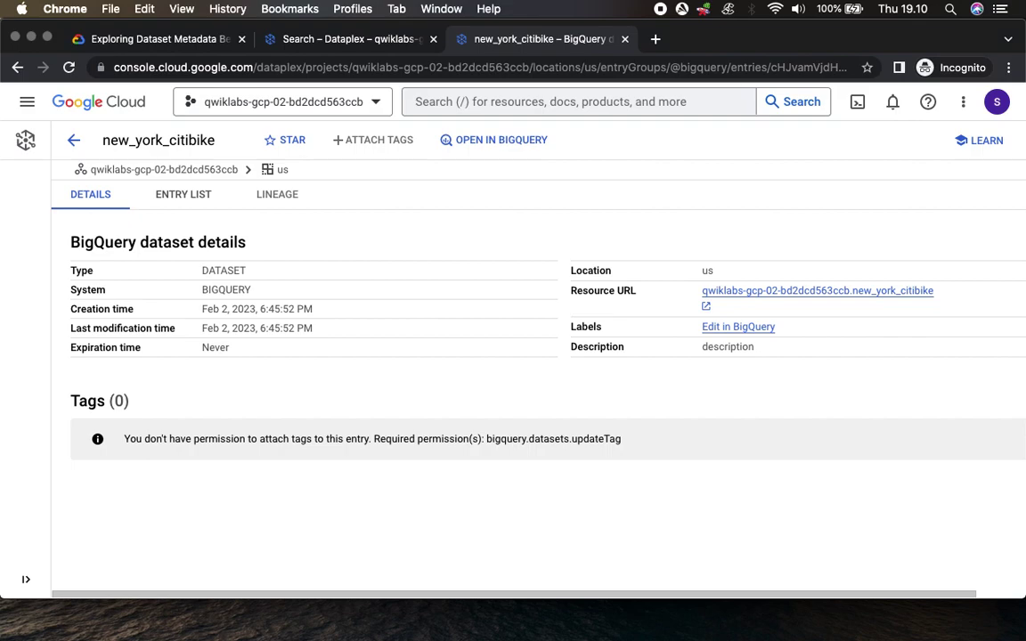
Step: Read Task 5's attach-tag instructions and check whether tags can be attached to the new_york_citibike entry
left_click(171, 39)
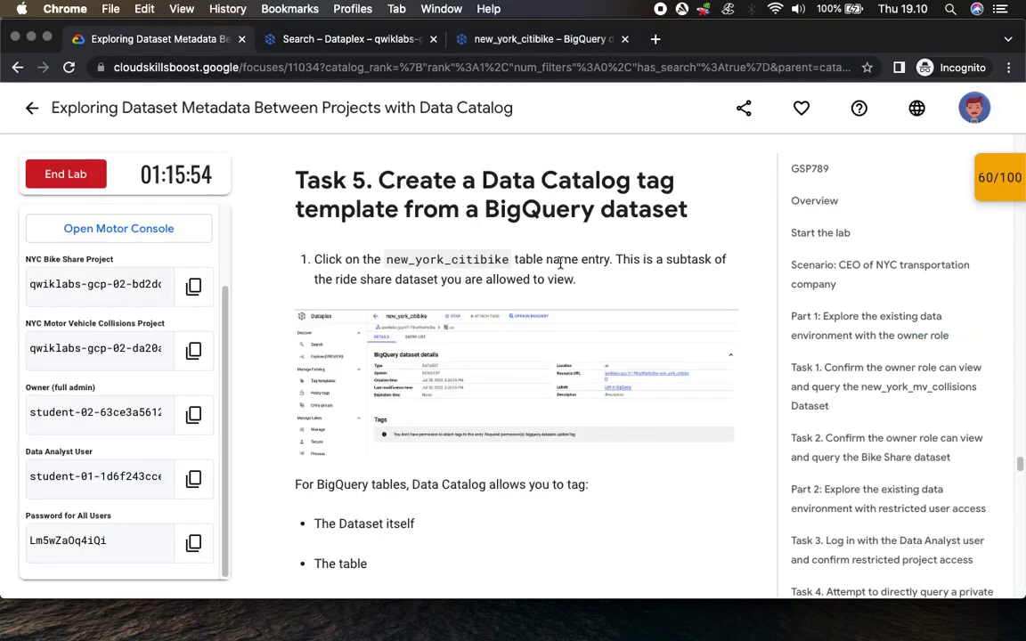
scroll(379, 349, "down", 5)
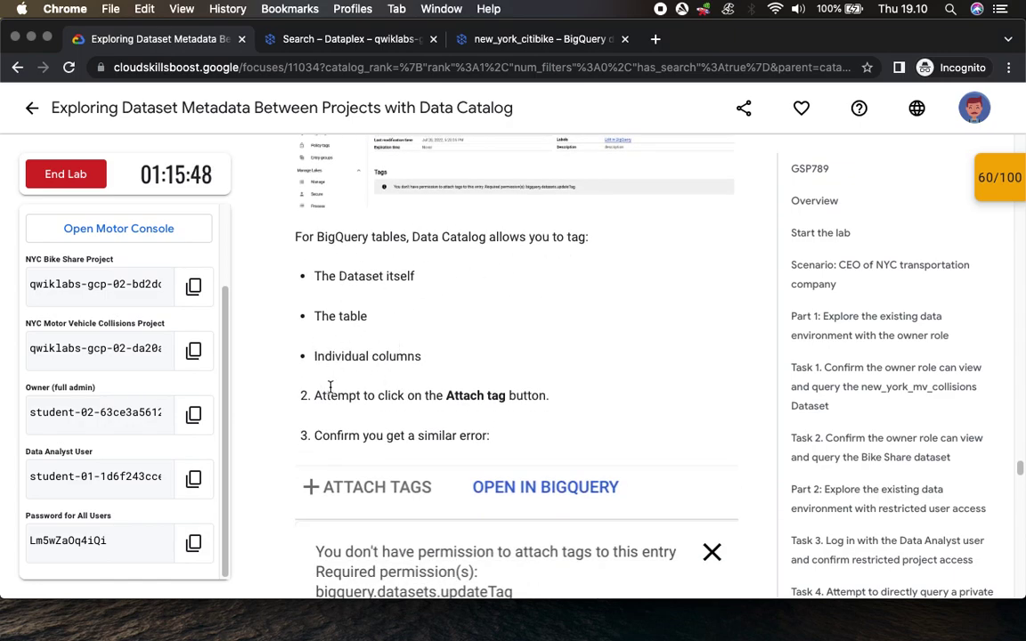
left_click_drag(445, 396, 583, 400)
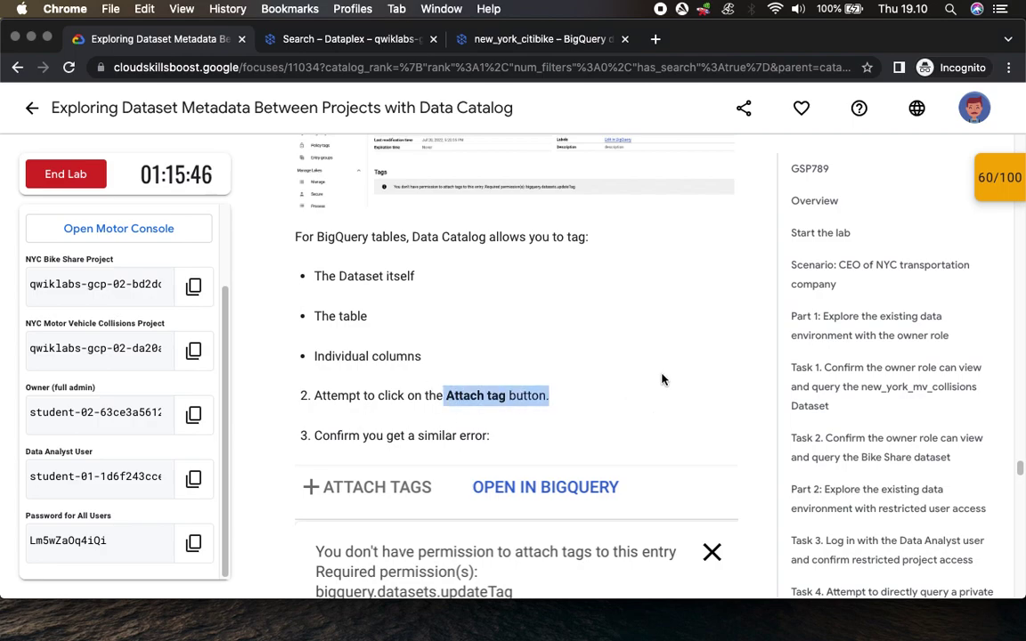
scroll(664, 375, "down", 5)
left_click(532, 39)
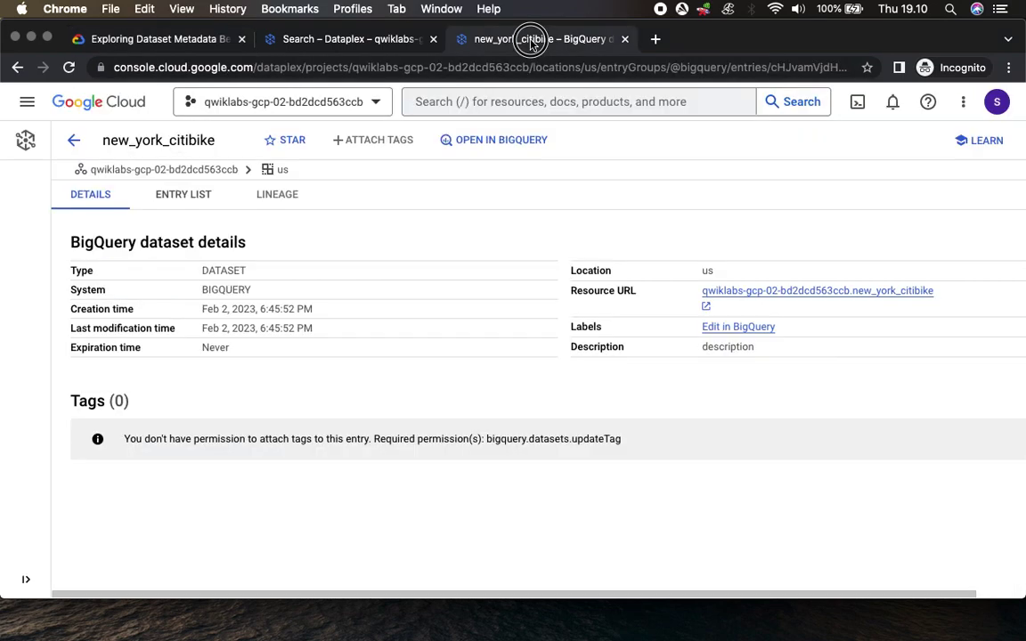
mouse_move(373, 140)
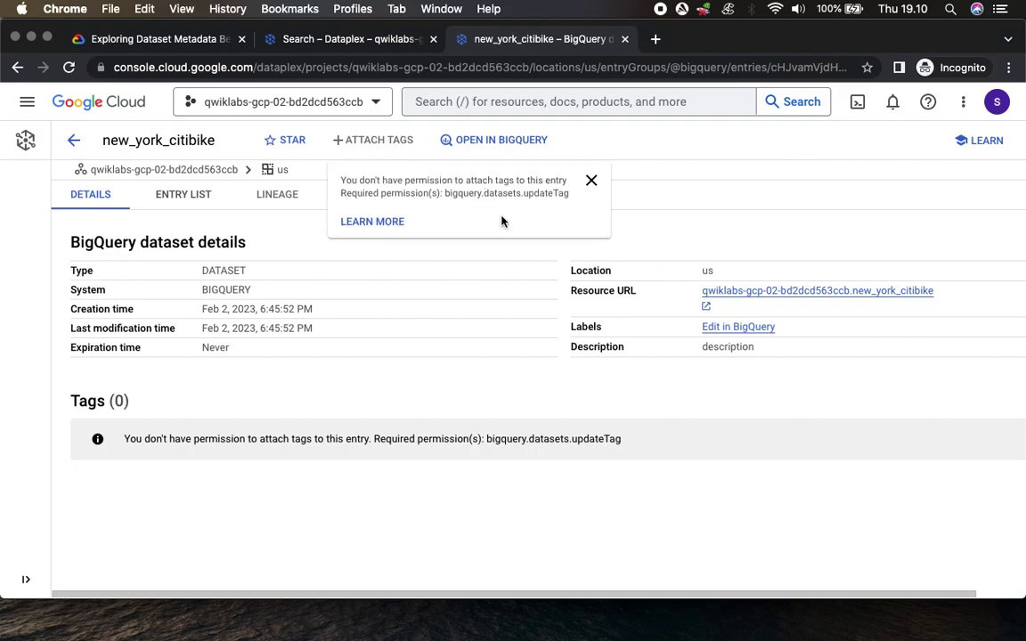
Step: Compare the lab's permission error example and read its sections on tag templates, who can create them, and the predefined IAM roles
left_click(129, 39)
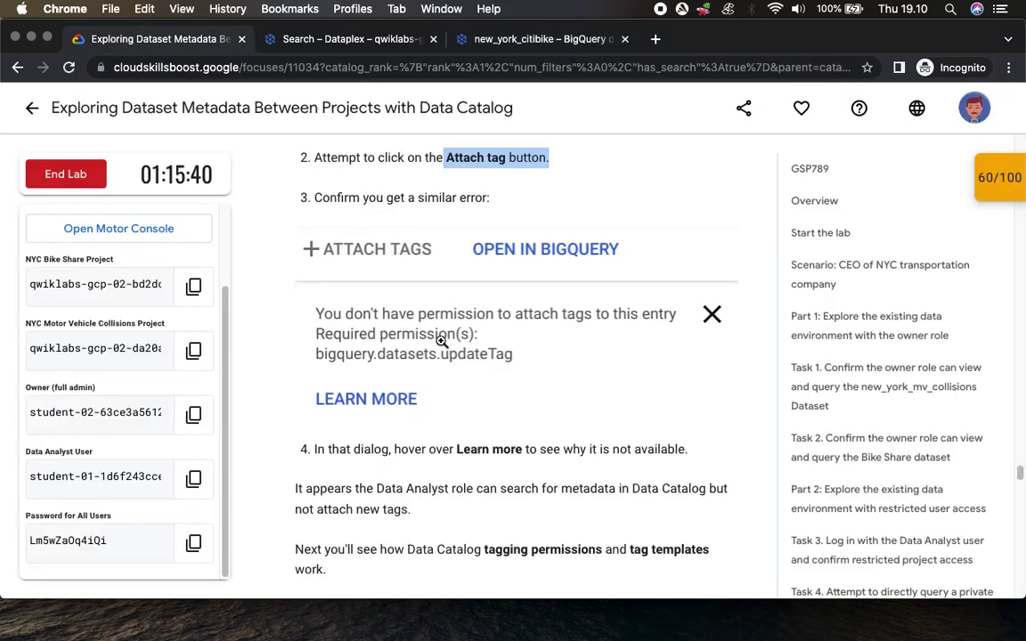
scroll(428, 374, "down", 3)
left_click_drag(456, 312, 725, 312)
left_click(330, 368)
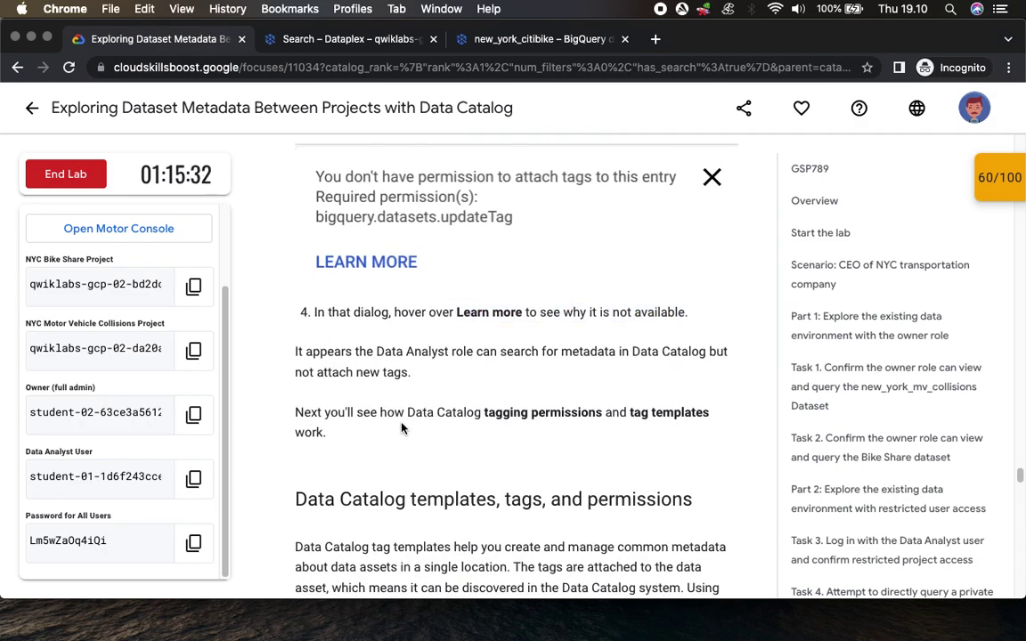
scroll(427, 448, "down", 5)
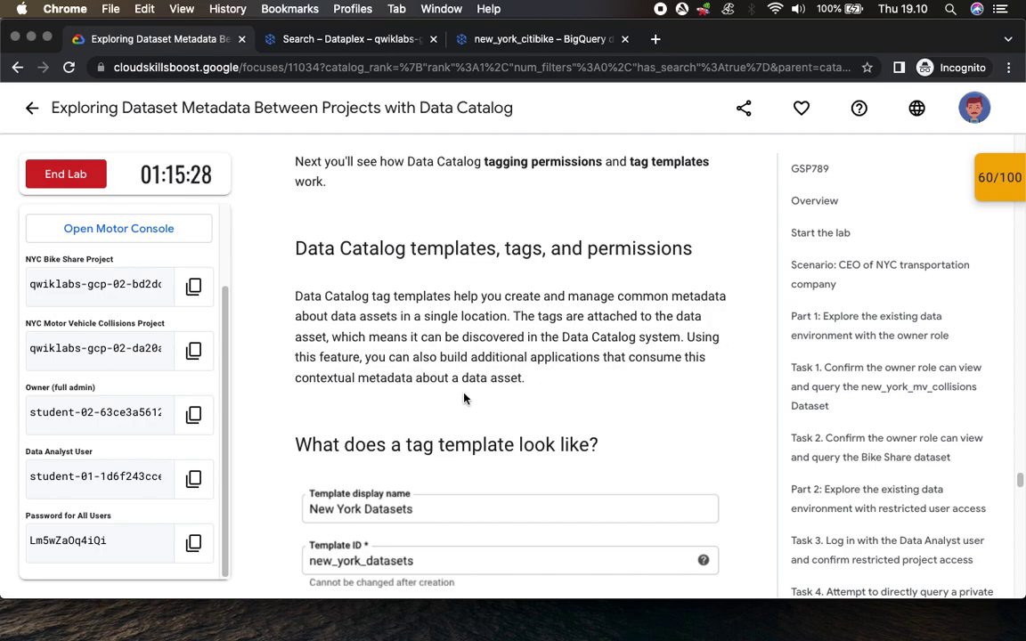
scroll(510, 393, "down", 5)
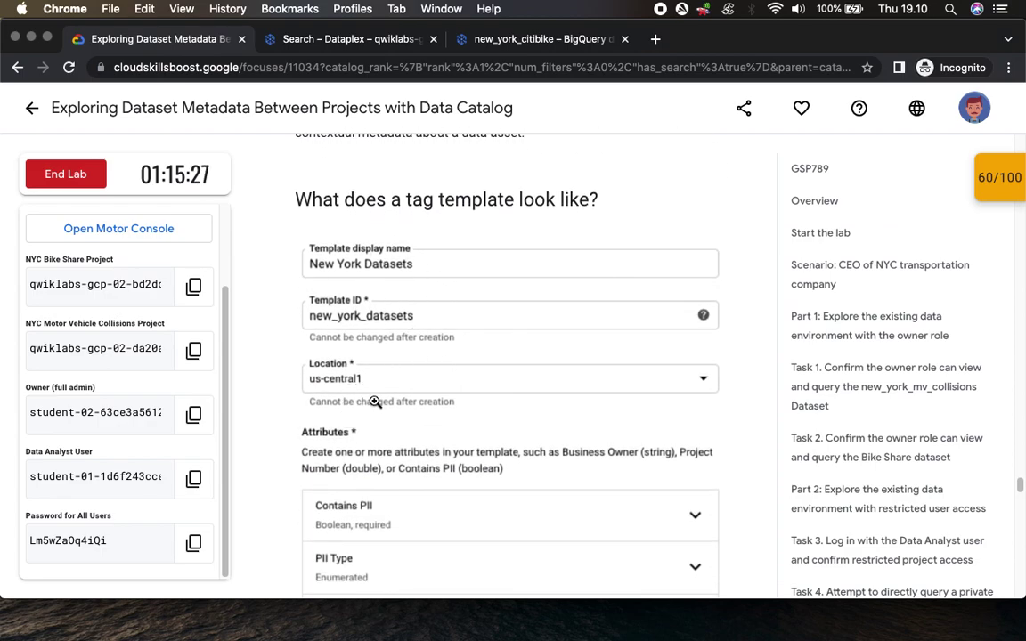
scroll(376, 403, "down", 5)
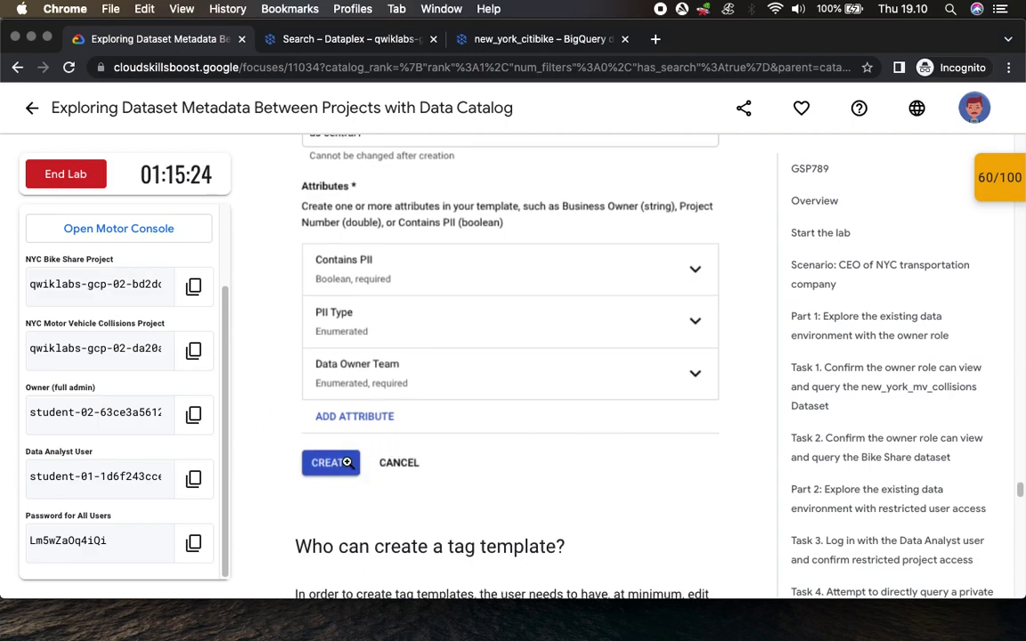
scroll(360, 462, "down", 6)
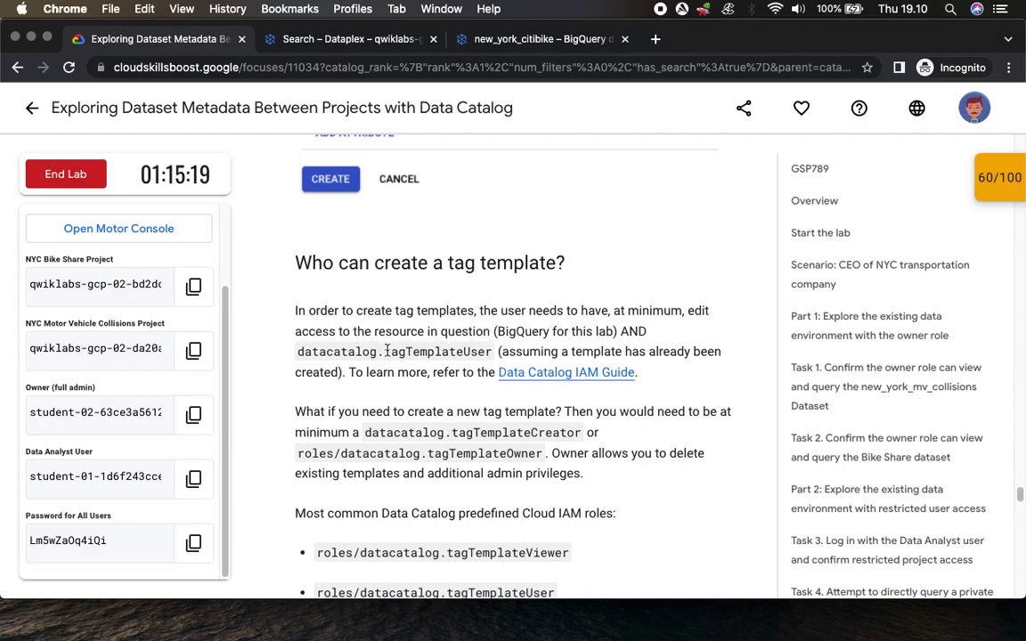
scroll(552, 312, "down", 4)
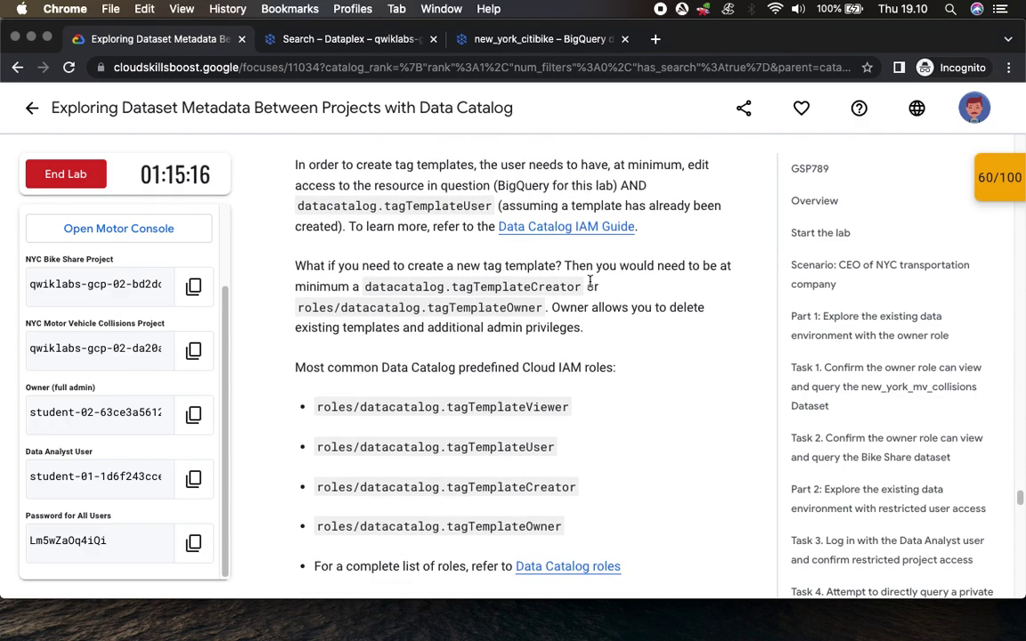
Step: Review the lab's Task 6 instructions, then sign out of the current Google Cloud account
scroll(573, 362, "down", 3)
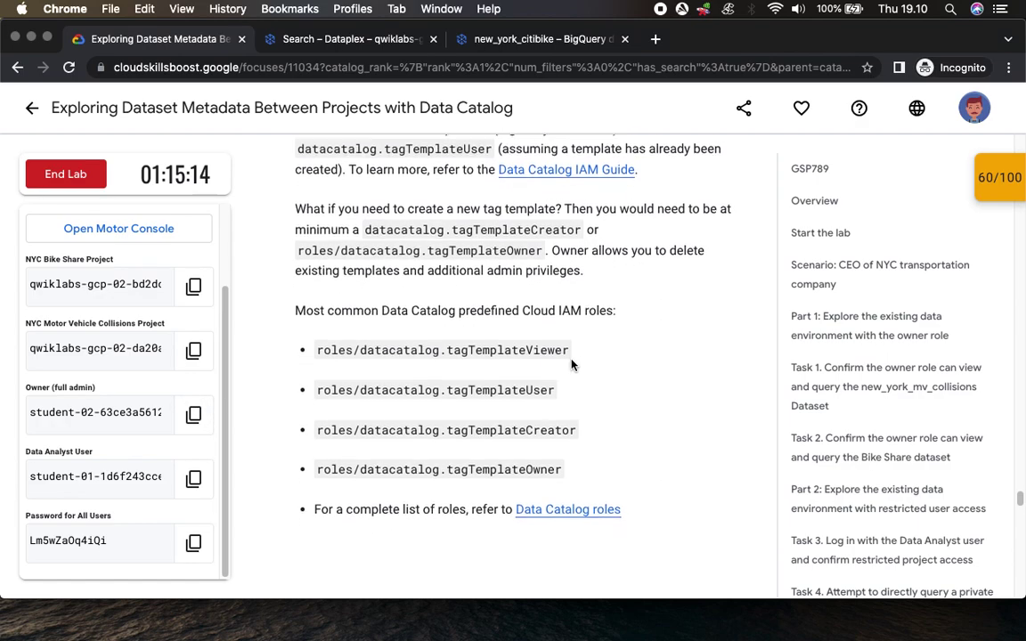
scroll(639, 350, "down", 10)
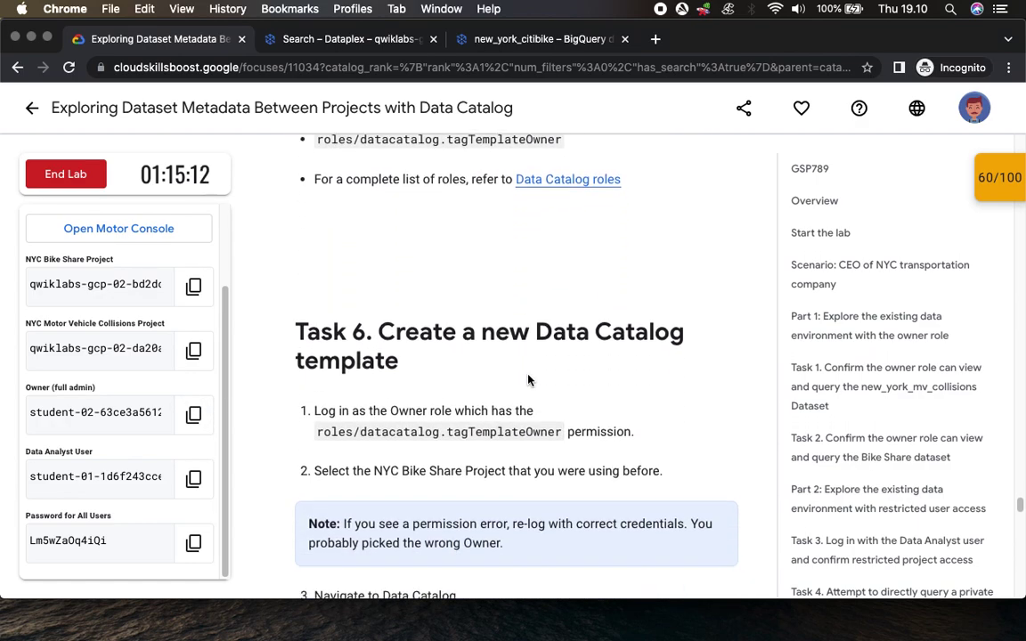
scroll(407, 253, "up", 1)
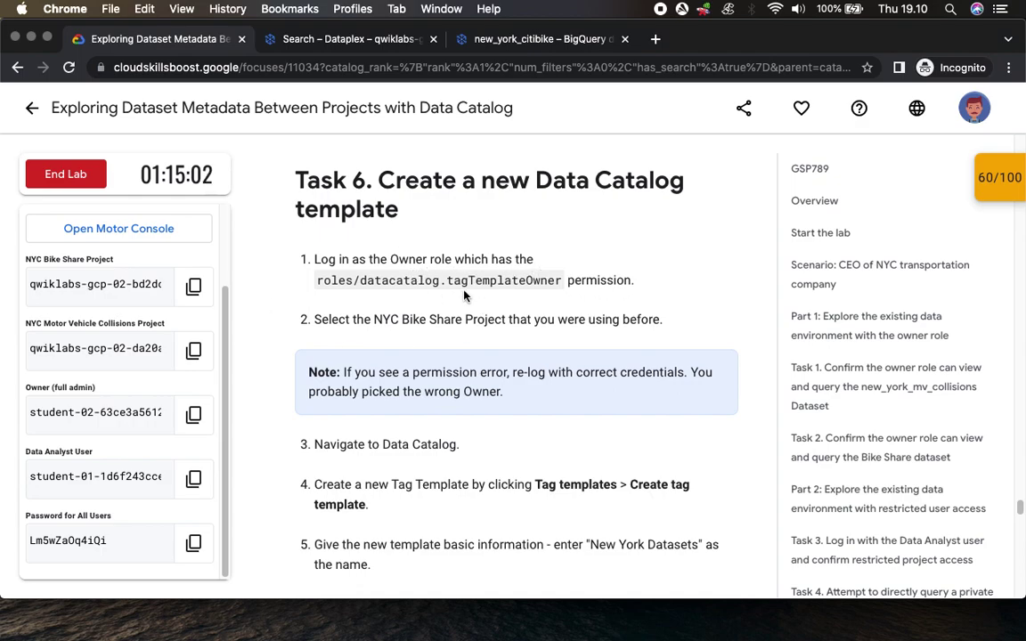
left_click(531, 39)
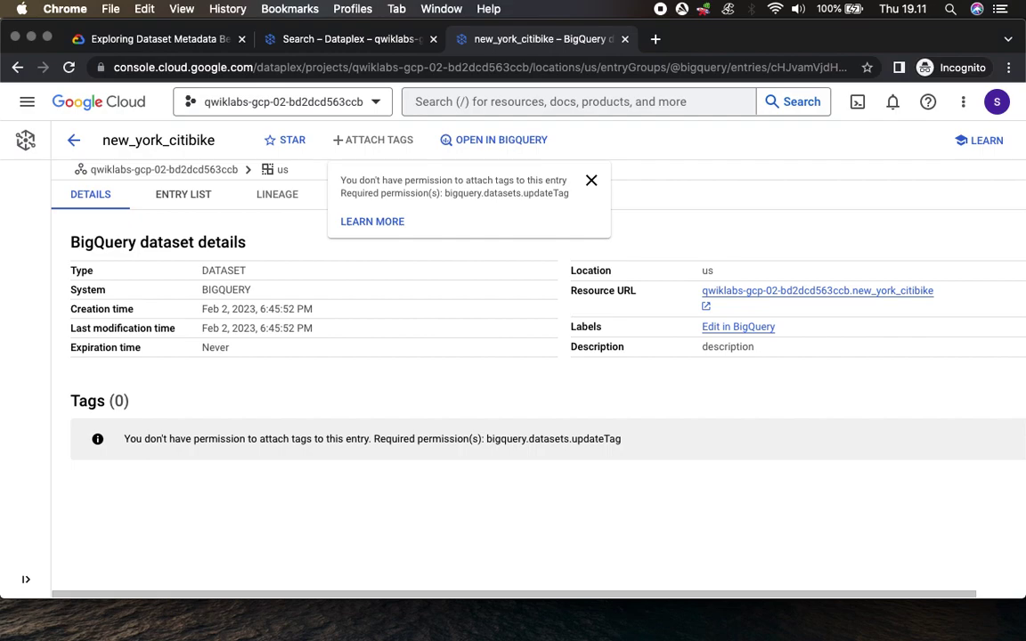
left_click(997, 102)
left_click(975, 283)
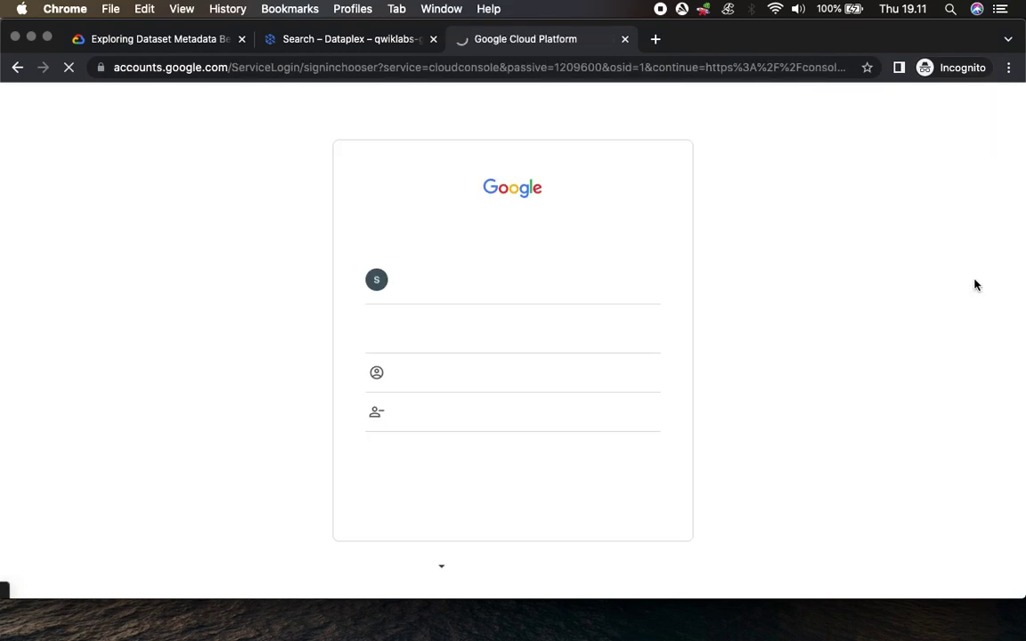
Step: Sign in to Google Cloud with the lab's Owner account, entering the account password copied from the lab credentials
left_click(124, 40)
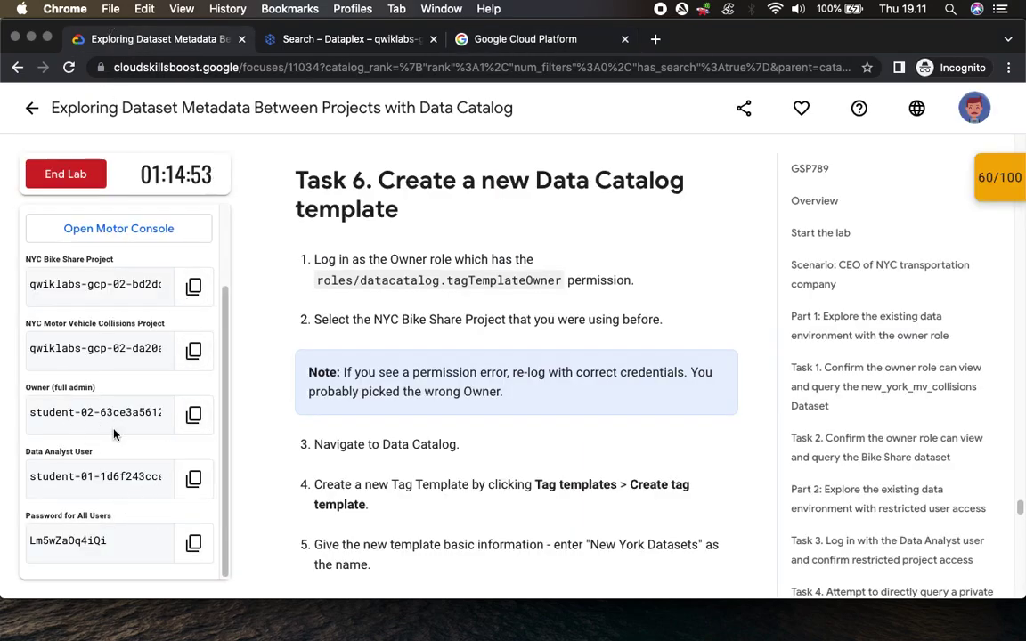
left_click(518, 44)
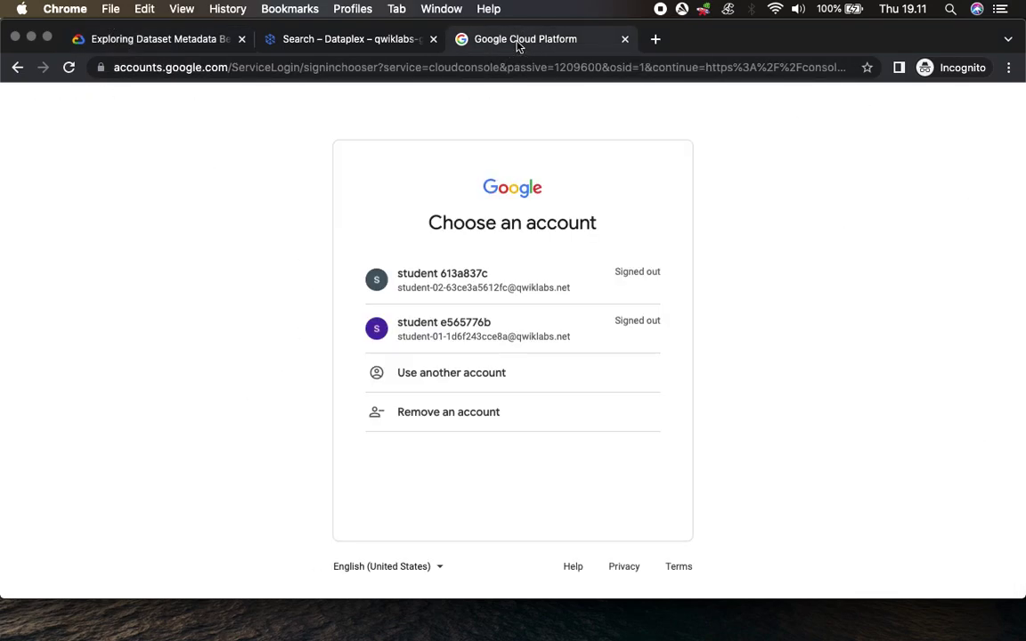
left_click(467, 280)
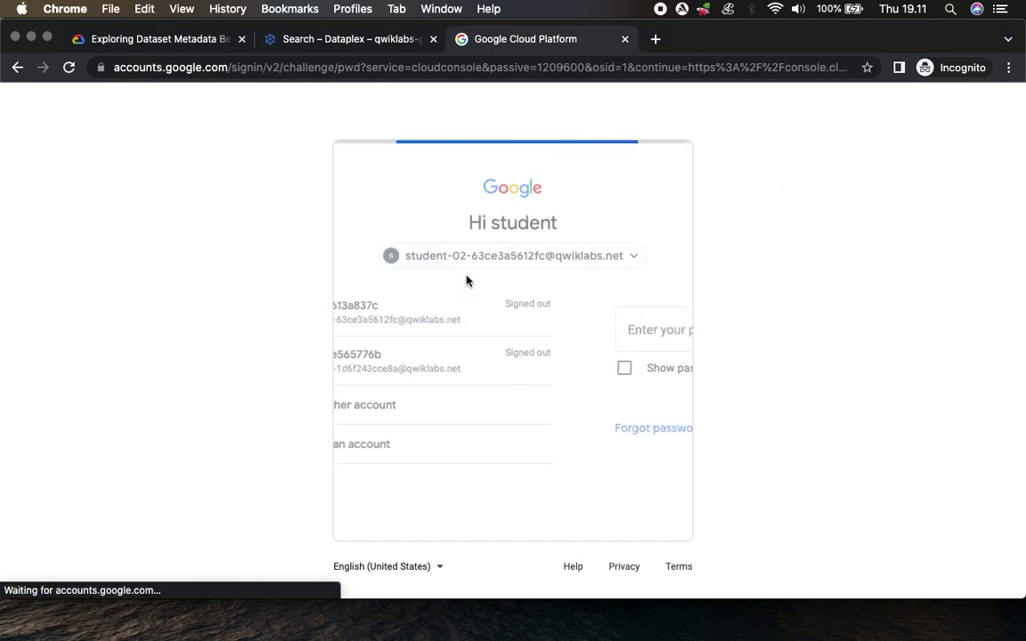
left_click(170, 39)
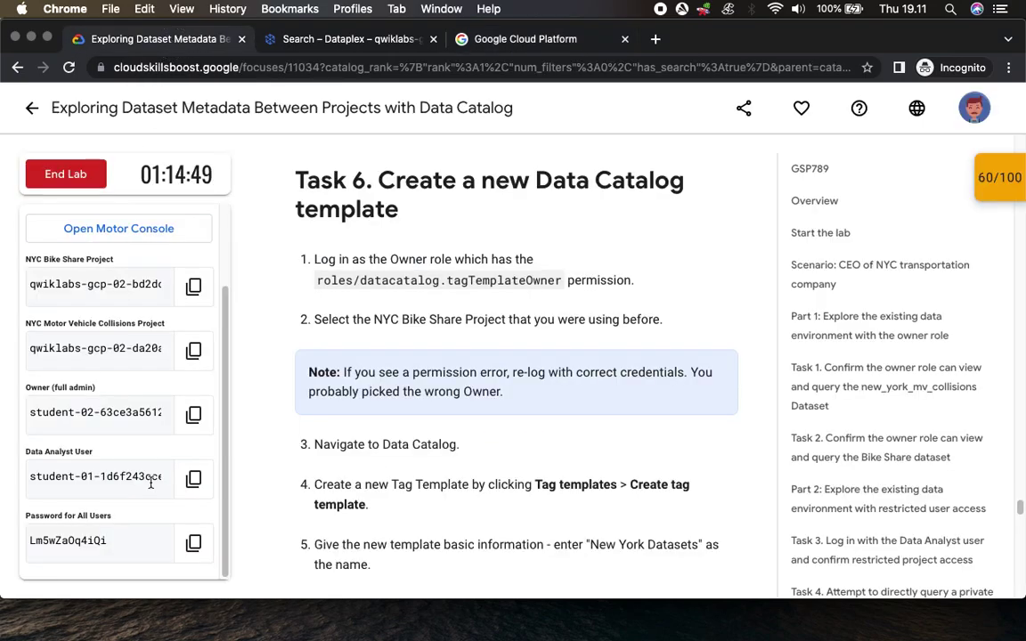
left_click(188, 546)
left_click(496, 40)
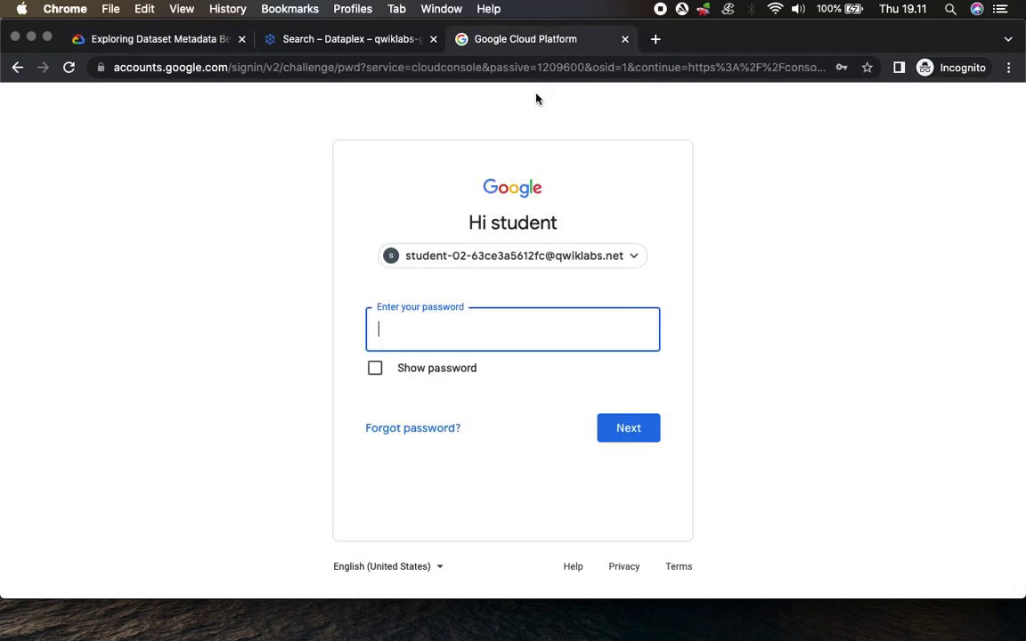
key("super+v")
left_click(622, 425)
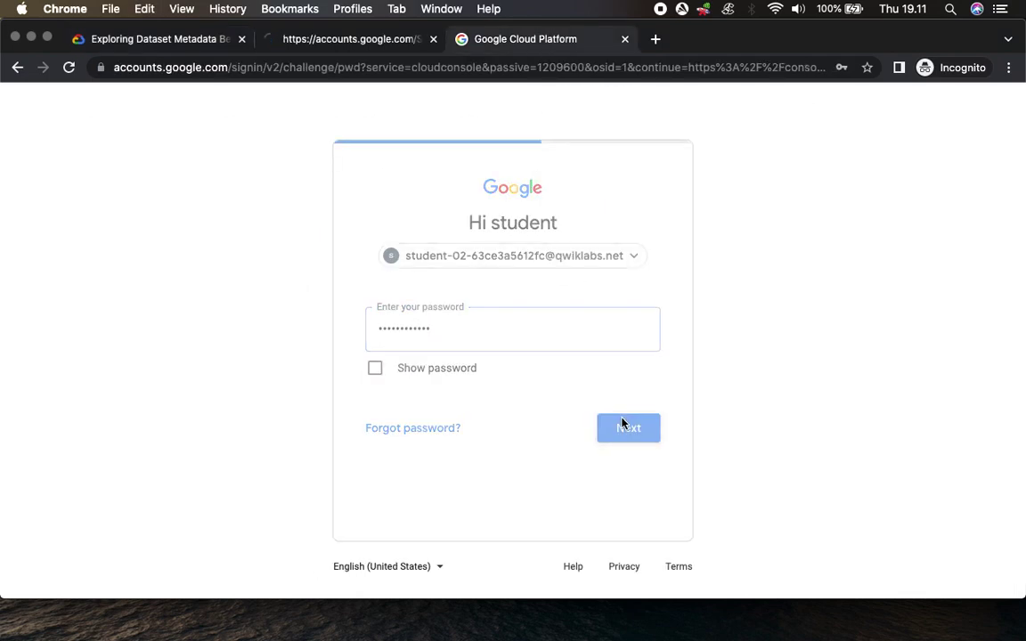
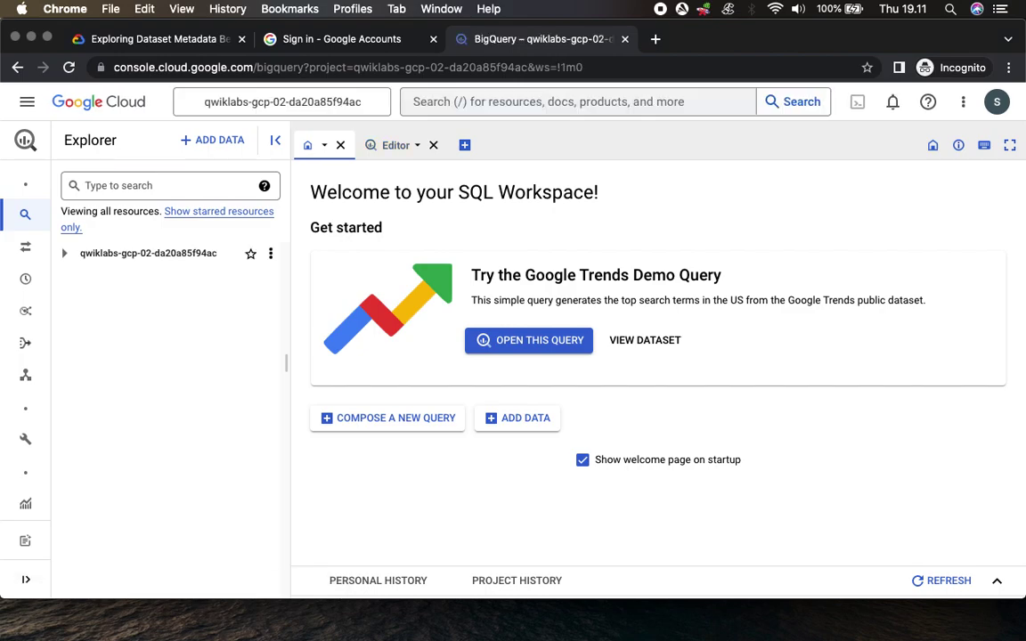
Step: Switch the console to the NYC Bike Share project, qwiklabs-gcp-02-bd2dcd563ccb, as the lab instructions require
left_click(158, 39)
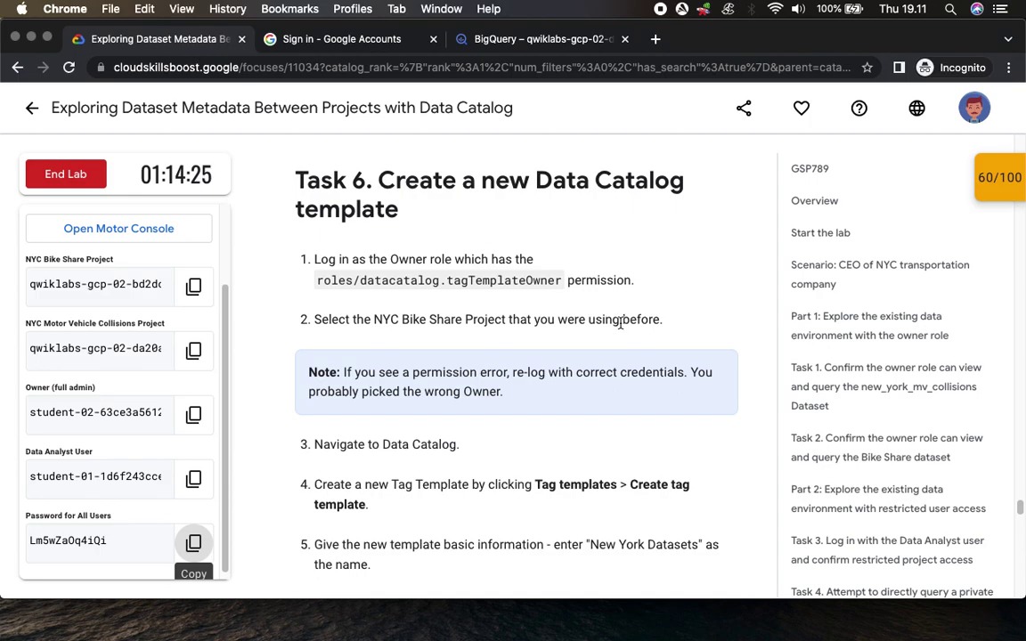
scroll(486, 316, "down", 4)
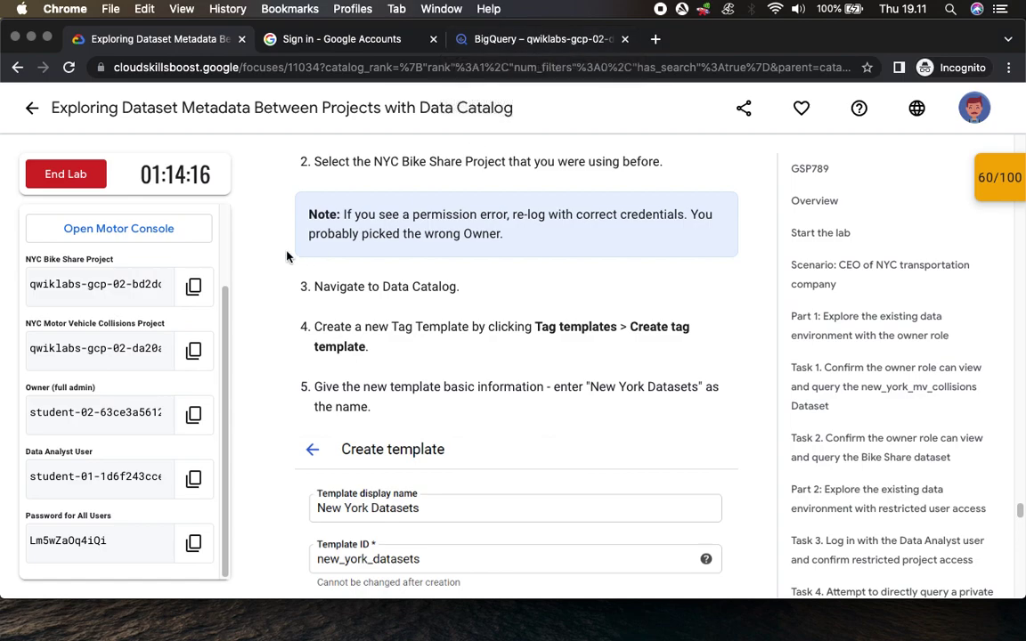
left_click(577, 41)
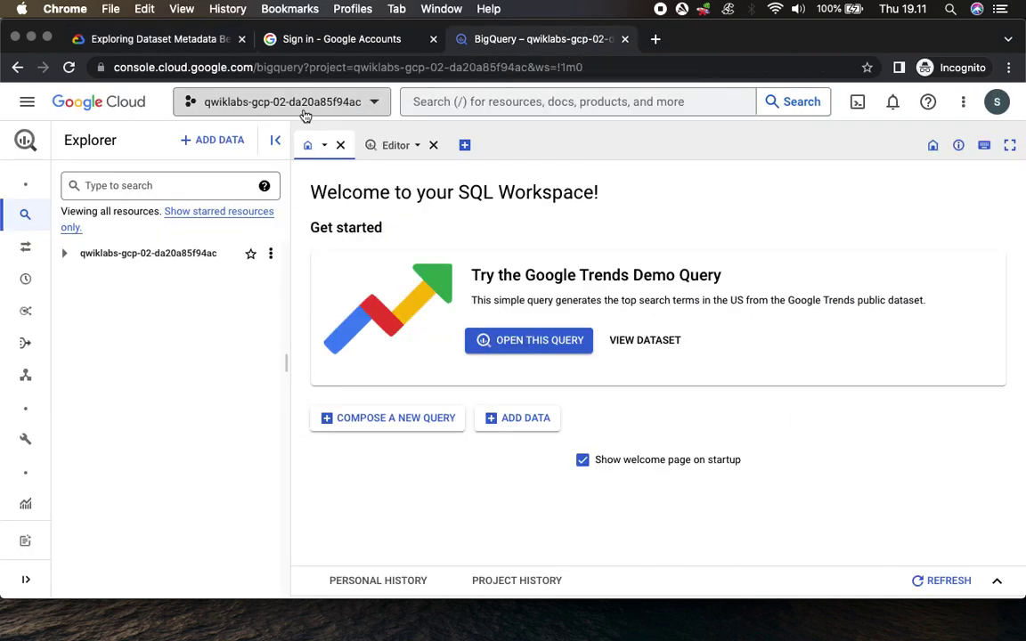
left_click(345, 103)
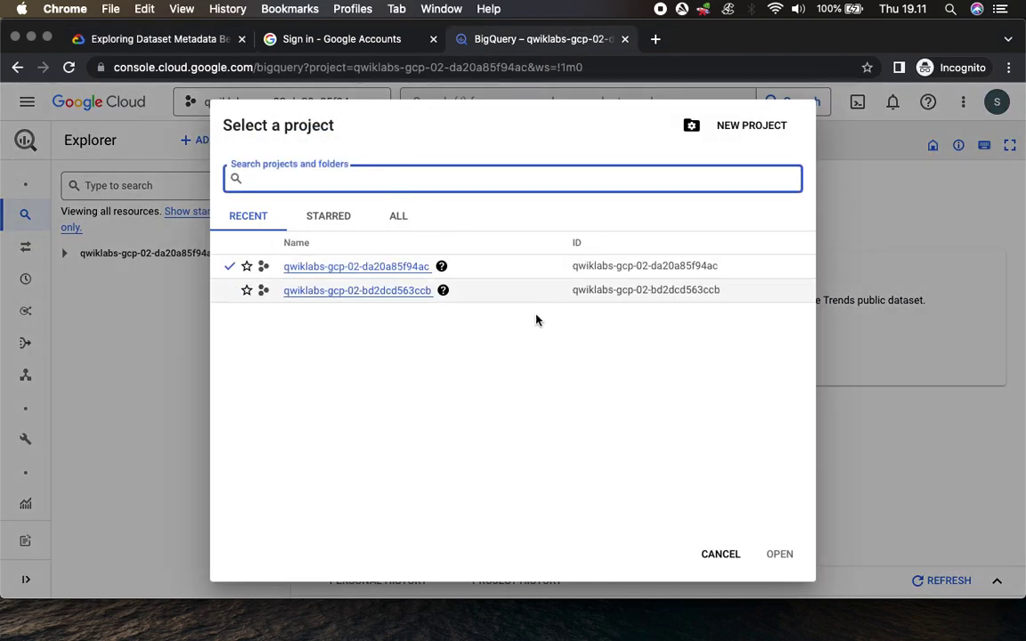
left_click(379, 293)
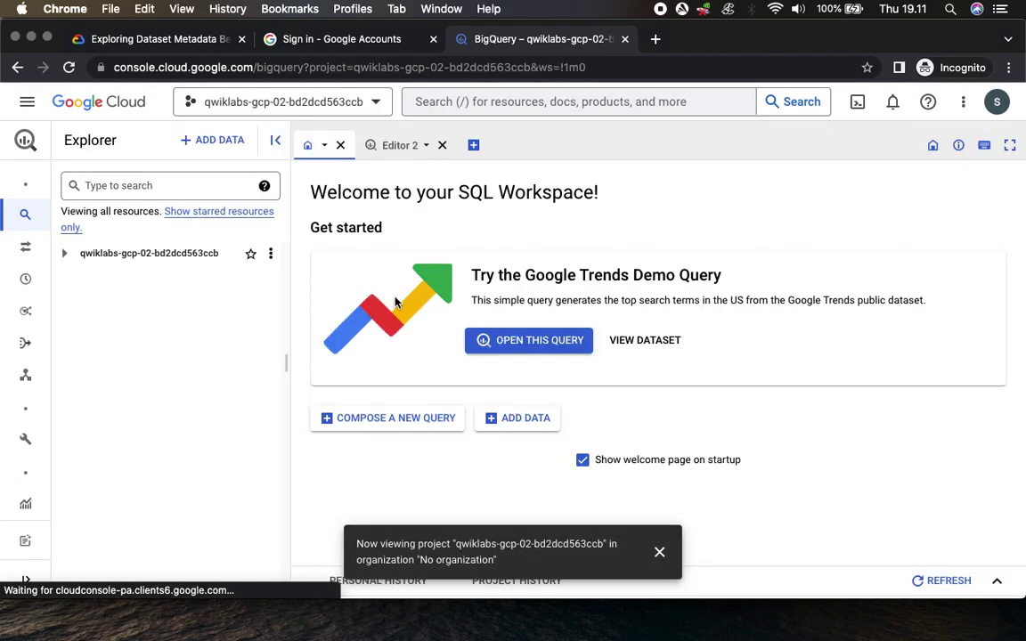
Step: Go to Data Catalog in the Bike Share project and dismiss the Dataplex introduction
left_click(160, 39)
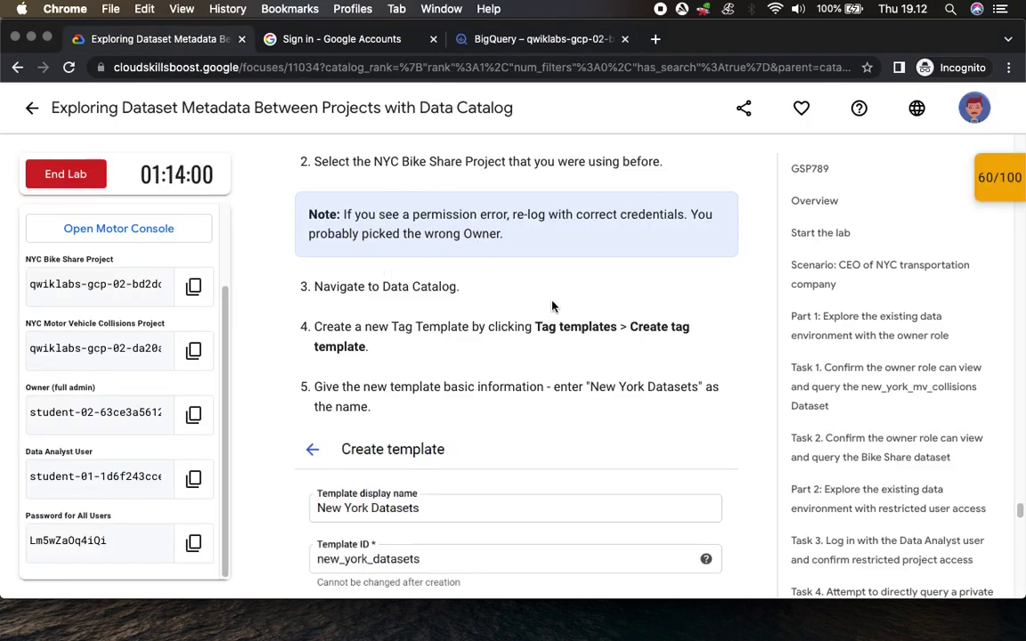
scroll(547, 303, "down", 3)
scroll(548, 301, "down", 1)
left_click_drag(381, 168, 473, 172)
left_click(537, 41)
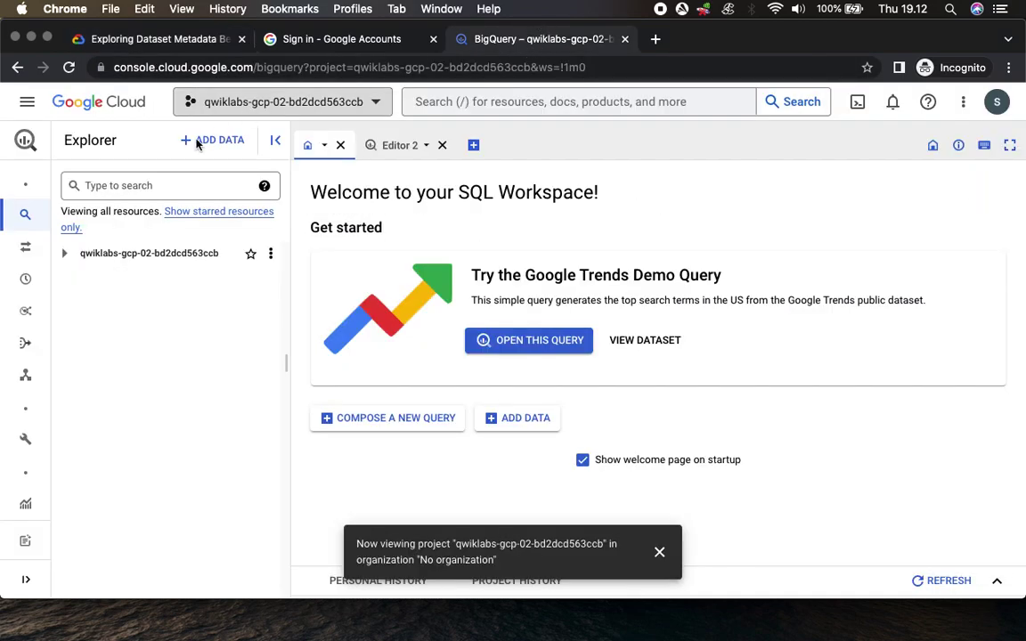
left_click(26, 102)
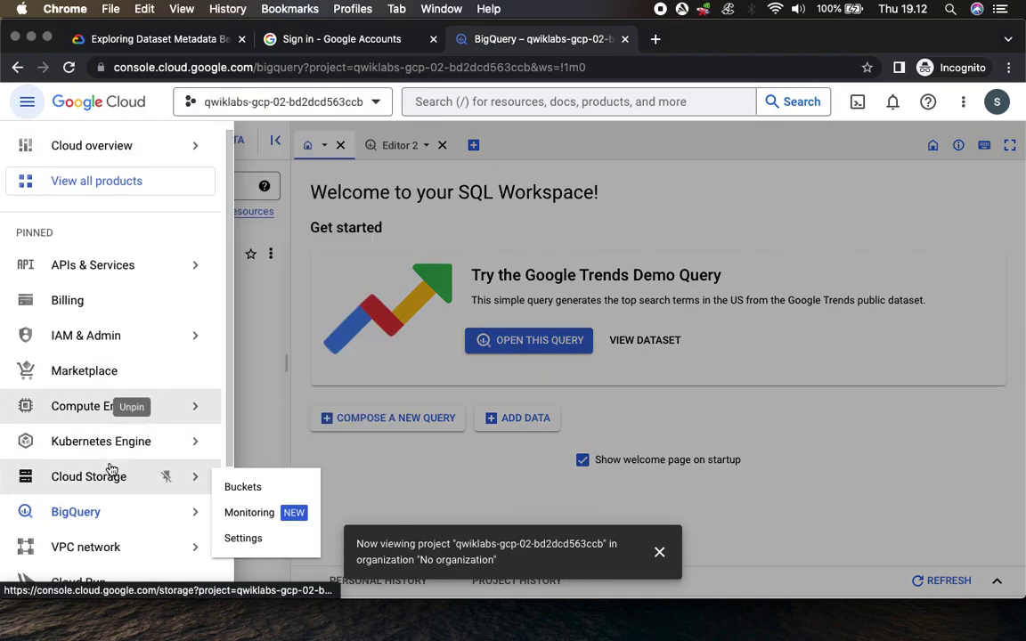
scroll(109, 463, "down", 3)
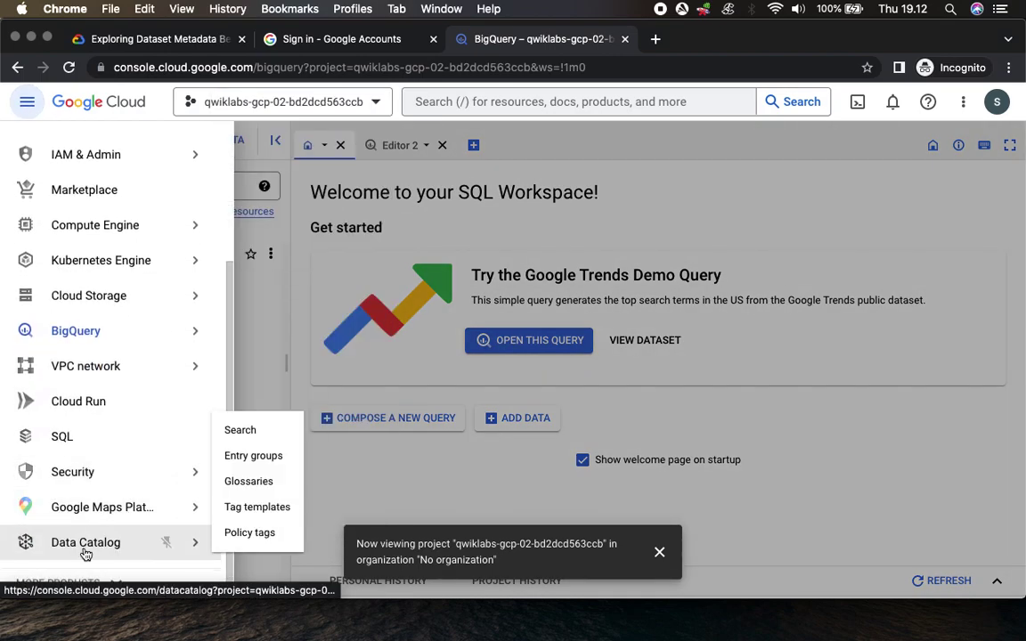
left_click(85, 550)
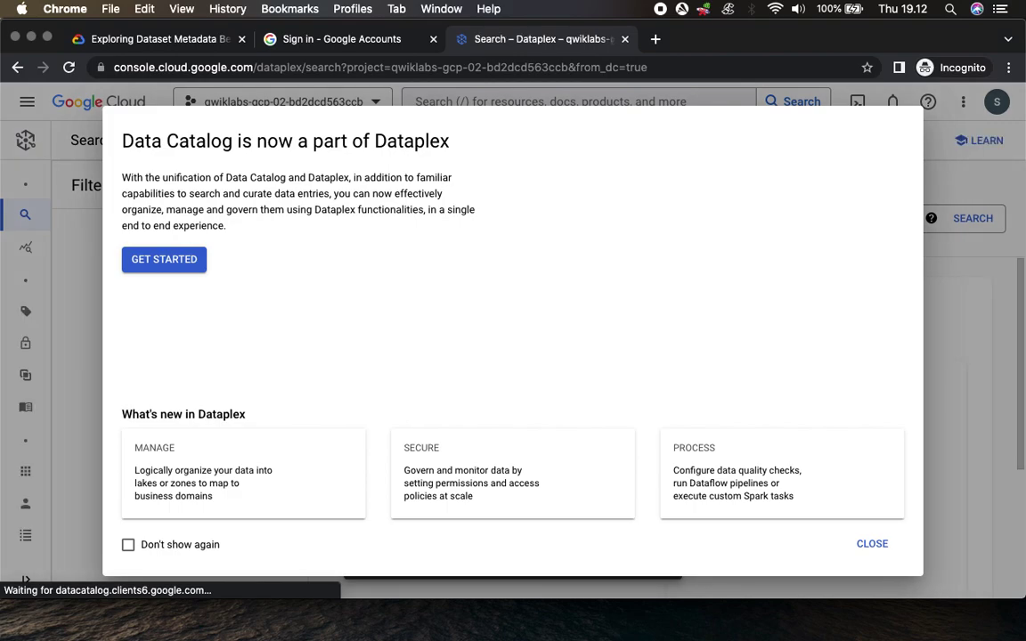
left_click(872, 545)
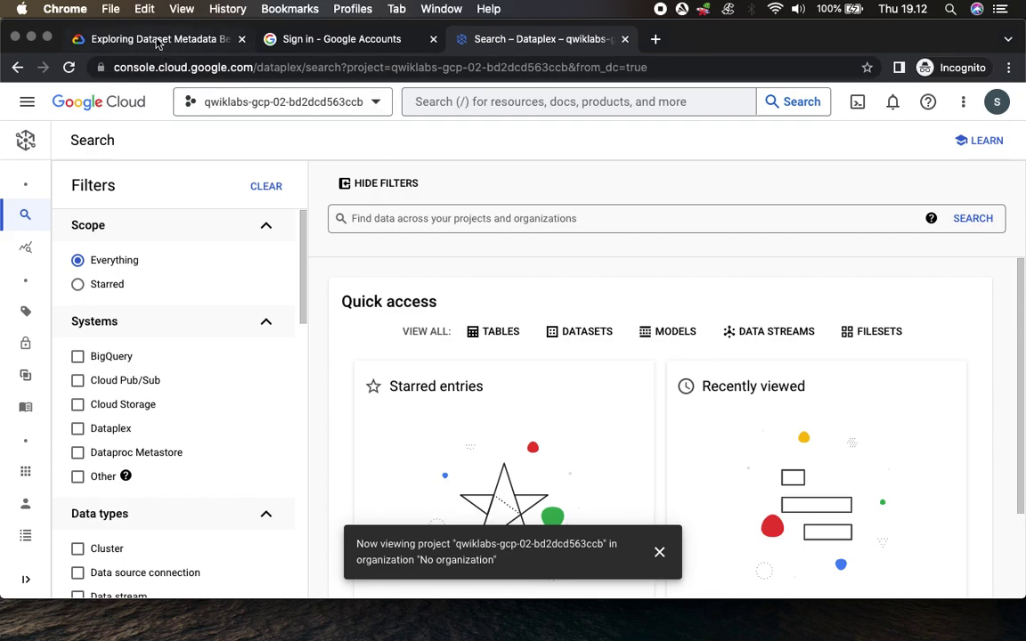
Step: Start creating a new tag template in Dataplex, following the lab instructions, and dismiss the project notification
left_click(158, 43)
scroll(538, 205, "down", 1)
left_click_drag(535, 185, 684, 211)
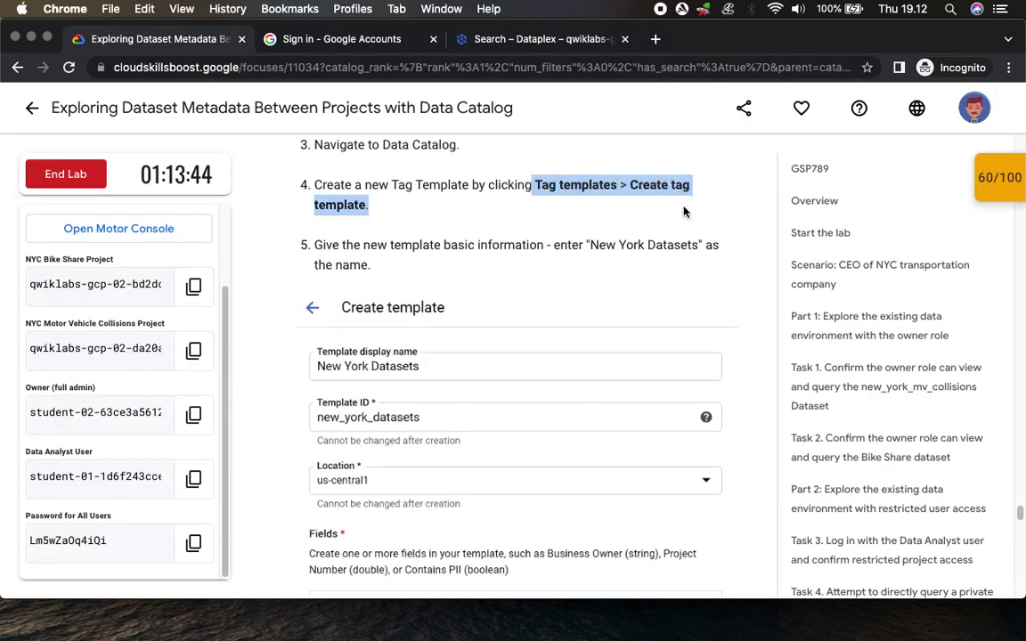
left_click(552, 42)
mouse_move(17, 293)
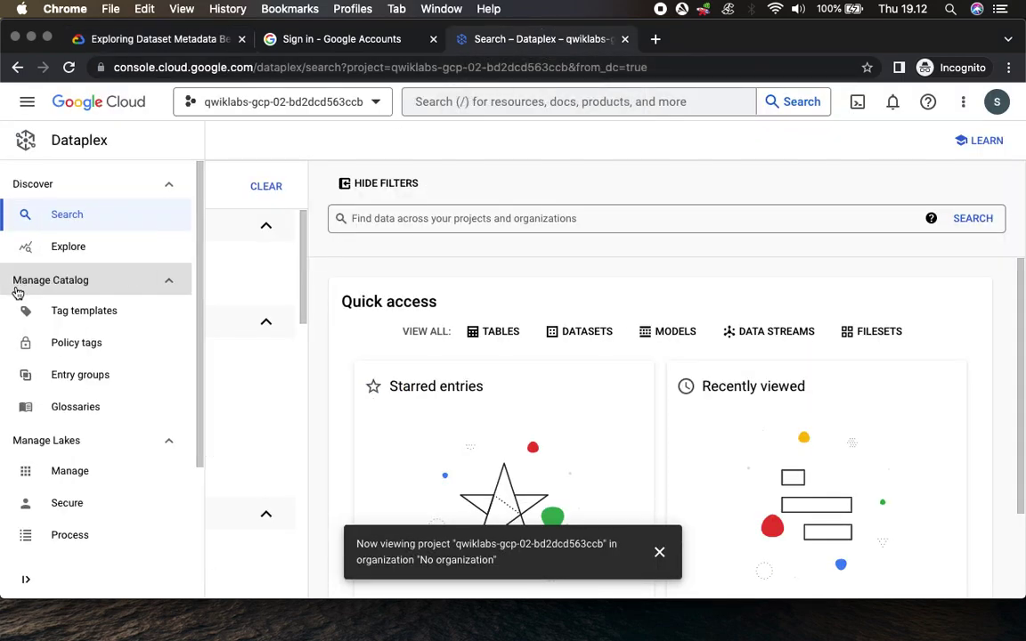
left_click(58, 309)
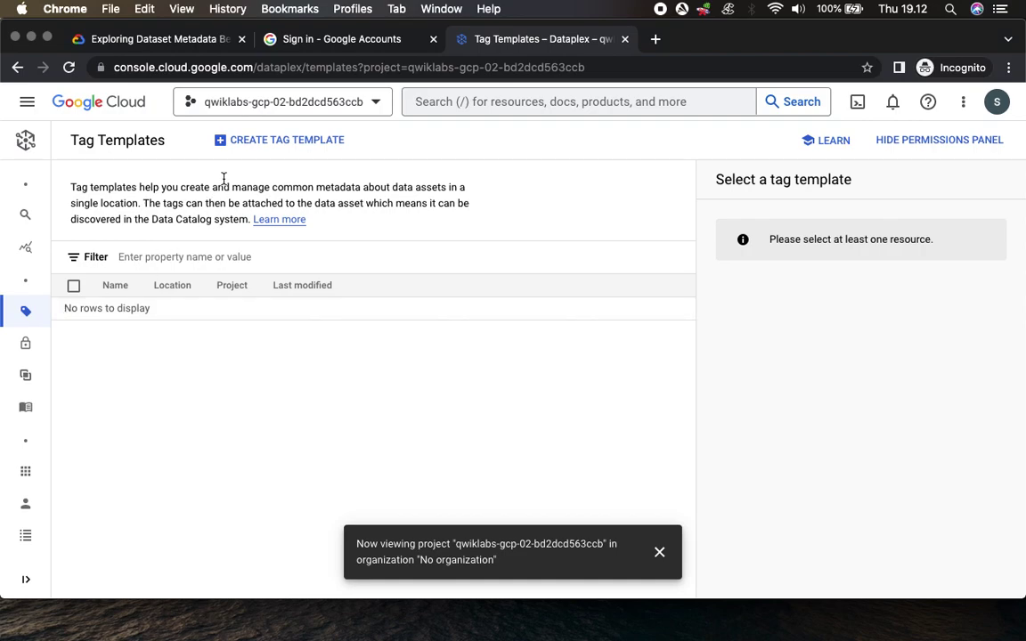
left_click(272, 142)
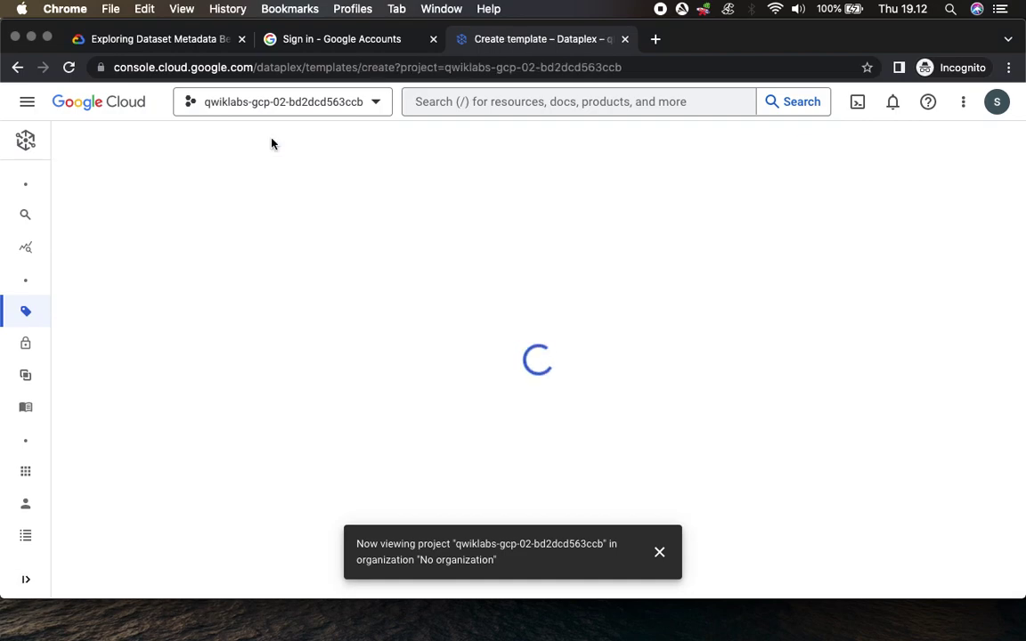
left_click(659, 552)
Step: Set the template display name to "New York Datasets", copied from the lab instructions
left_click(169, 40)
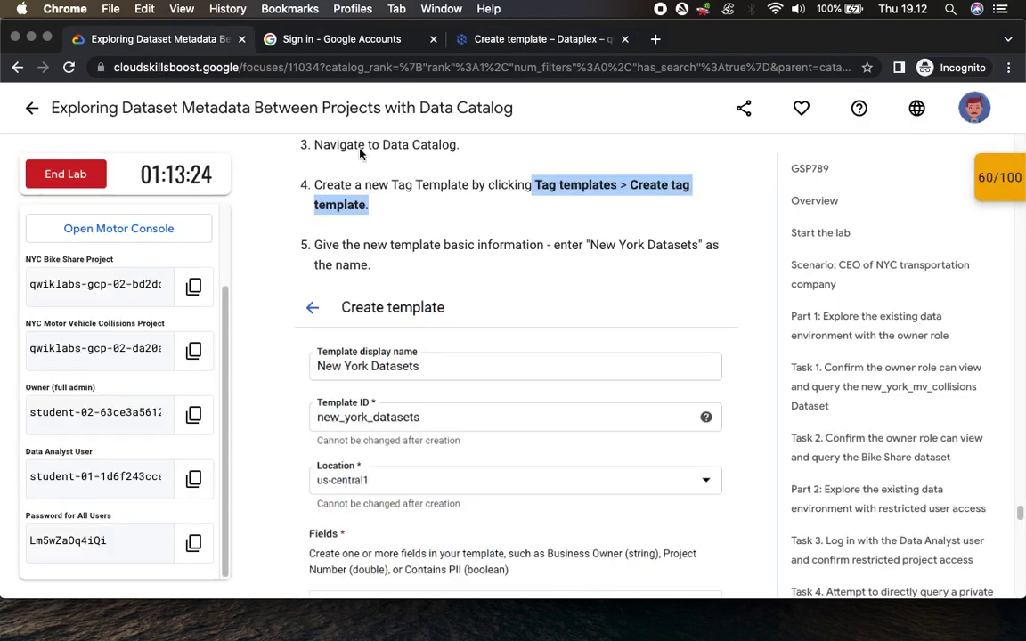
scroll(487, 275, "down", 2)
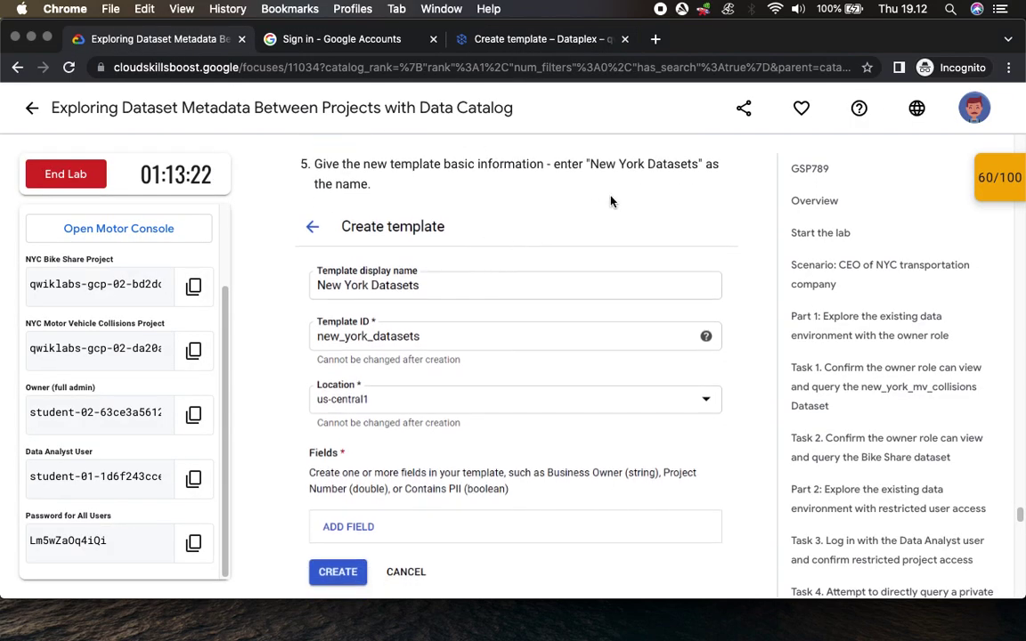
left_click_drag(591, 166, 696, 167)
key("super+c")
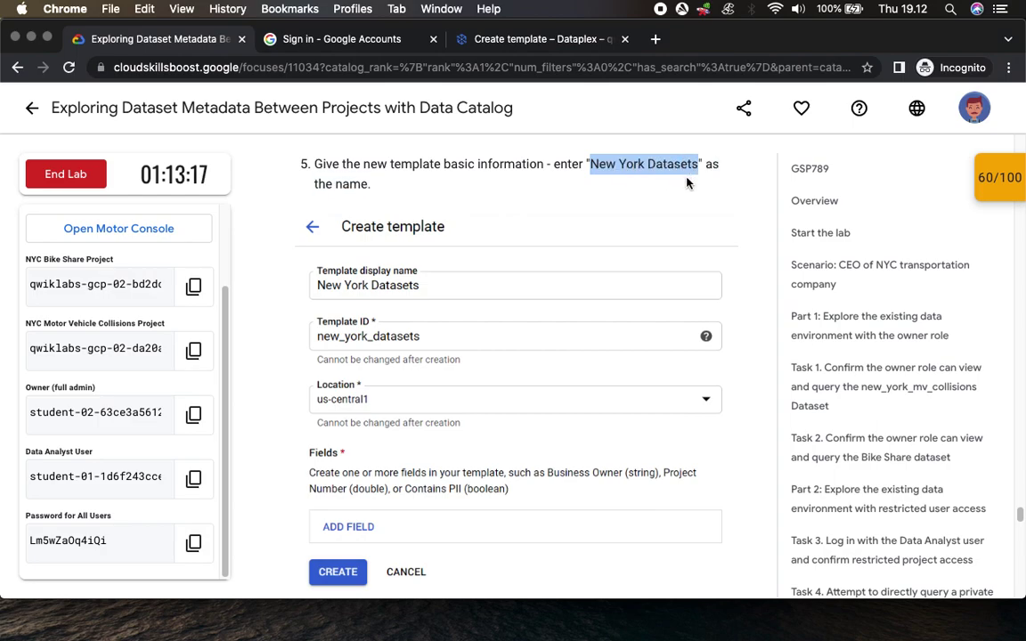
left_click(538, 39)
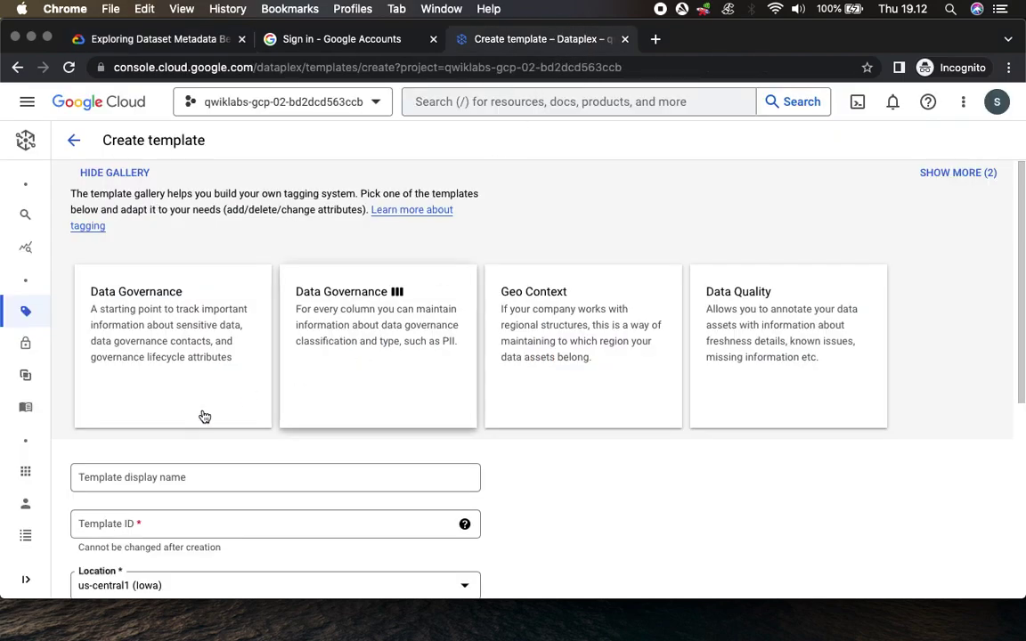
left_click(171, 479)
key("super+v")
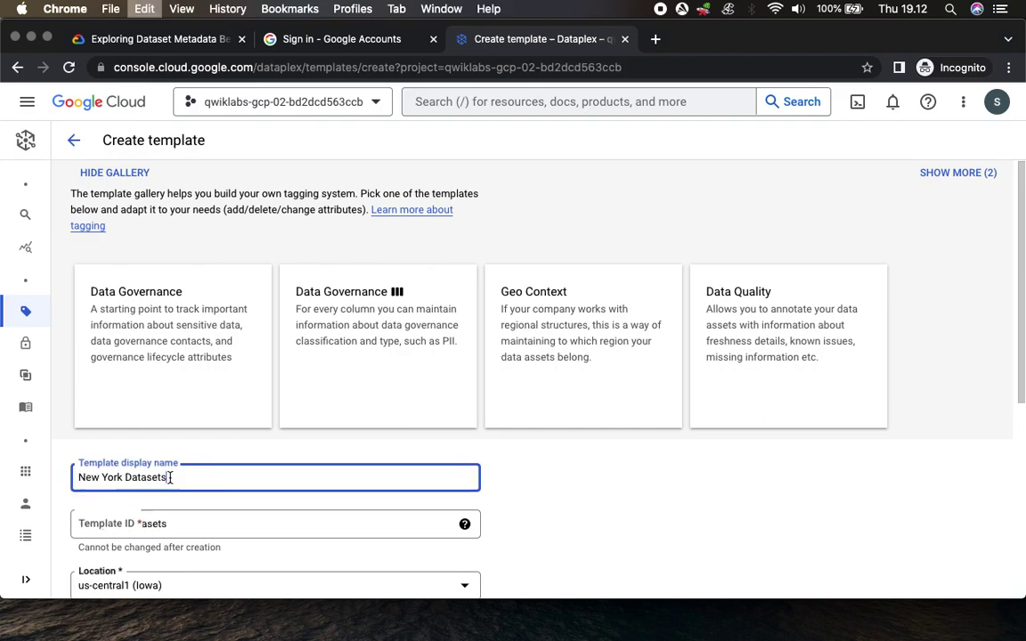
left_click(527, 515)
scroll(570, 508, "down", 5)
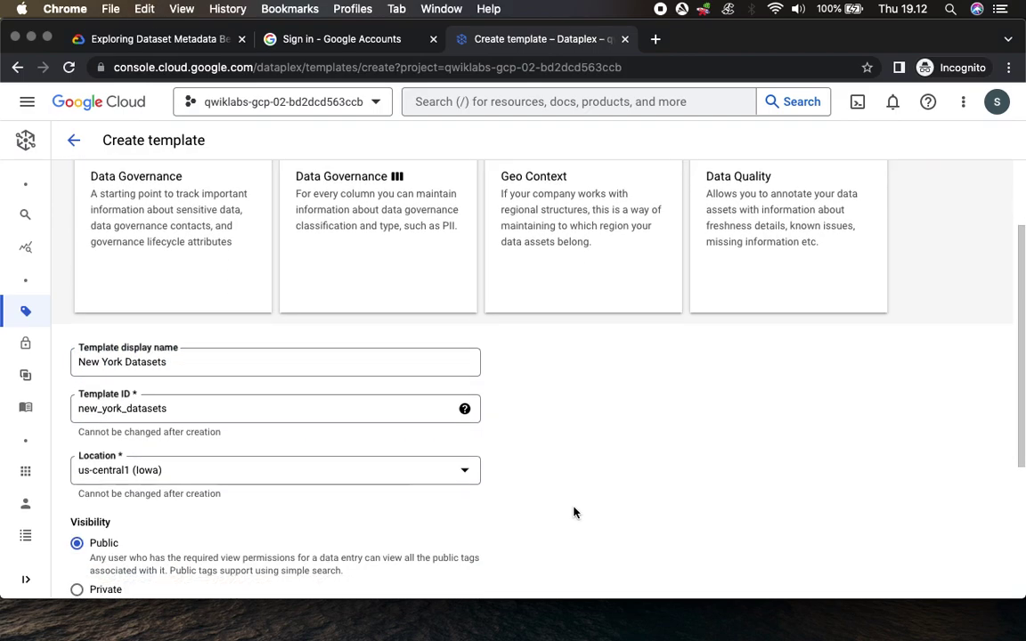
Step: Find the first field's settings in the lab instructions and copy its name, "Contains PII"
left_click(147, 40)
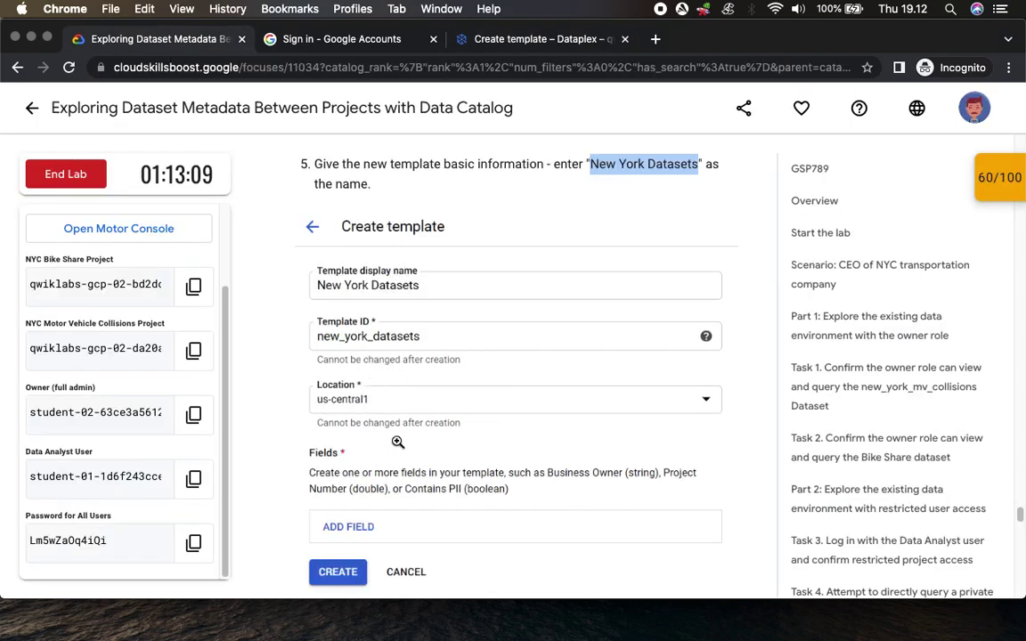
scroll(350, 519, "down", 4)
left_click_drag(345, 382, 400, 382)
scroll(561, 408, "down", 3)
scroll(560, 408, "down", 1)
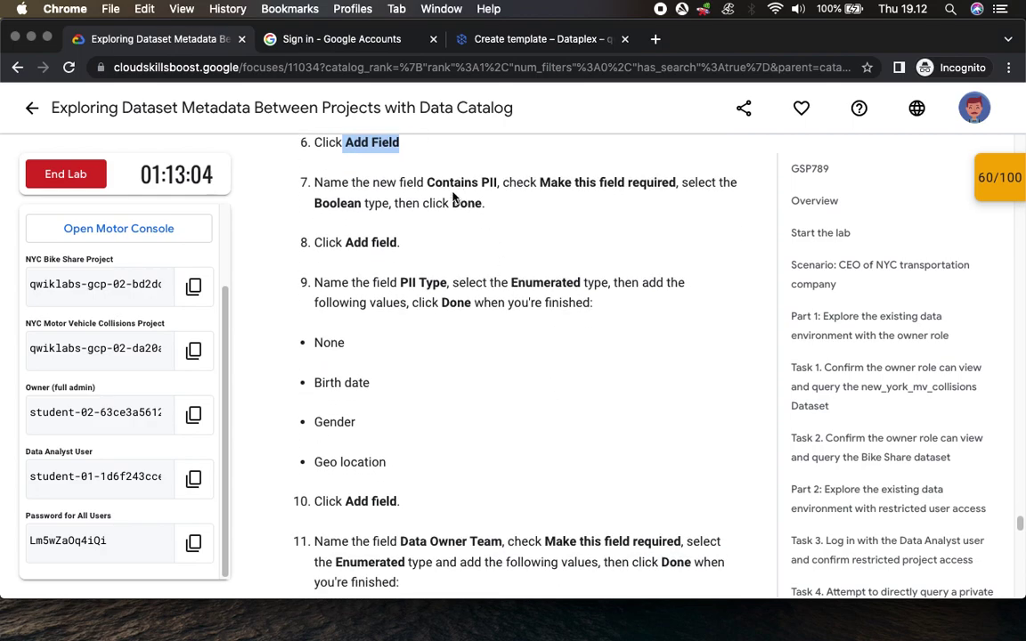
left_click_drag(426, 181, 497, 185)
key("super+c")
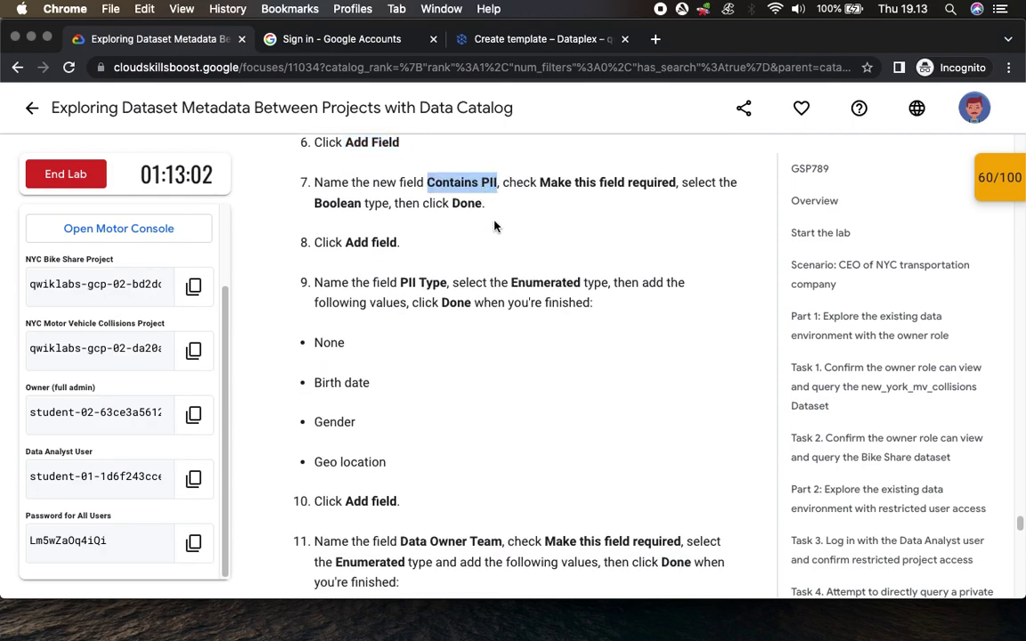
Step: Add a new field to the Dataplex tag template and set its display name to "Contains PII"
left_click(584, 38)
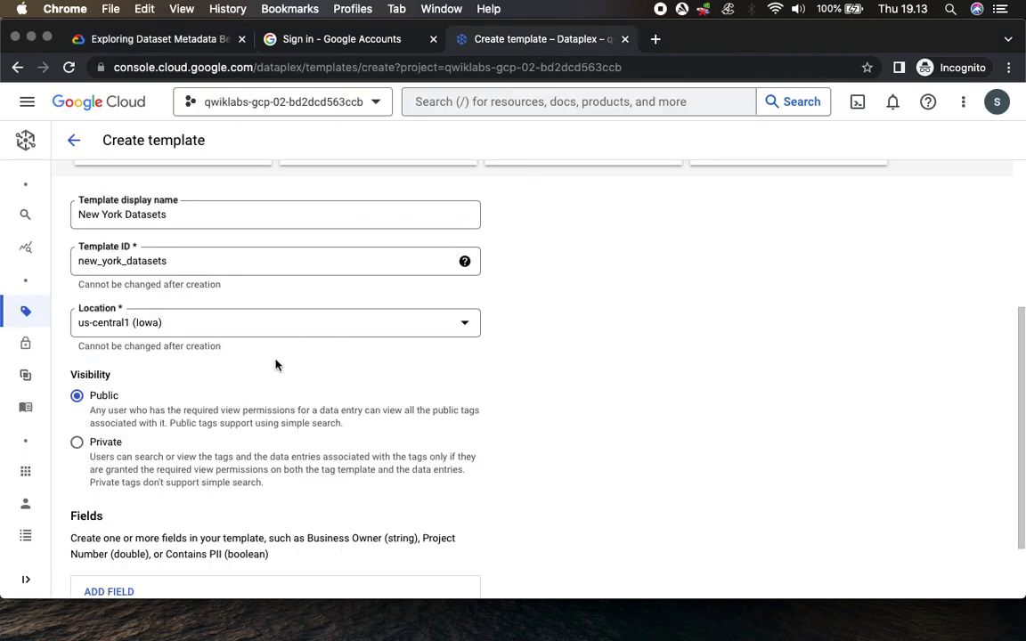
scroll(596, 436, "down", 2)
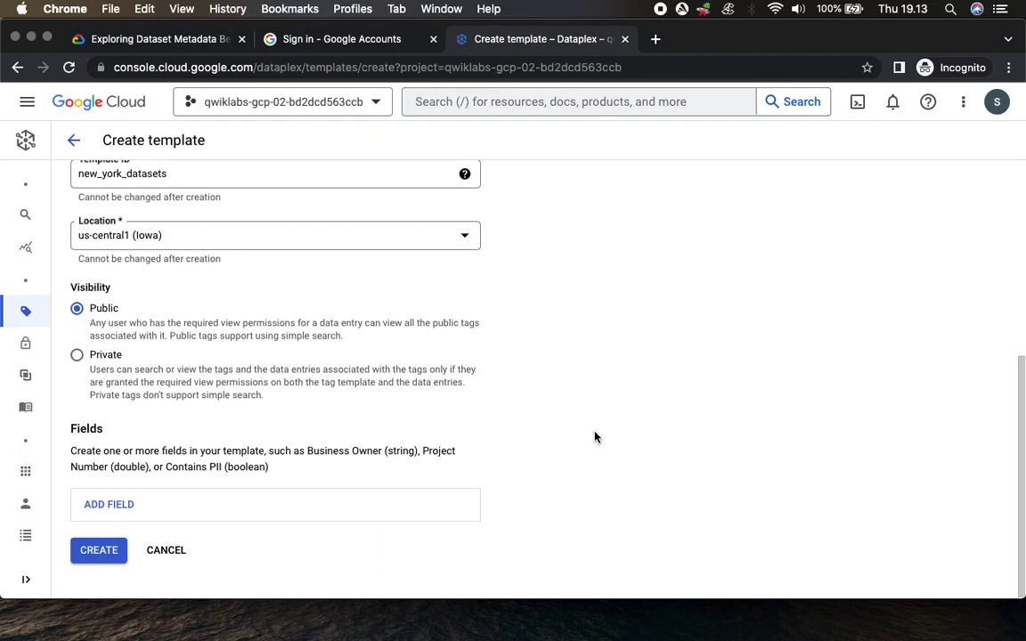
left_click(116, 513)
scroll(610, 433, "down", 8)
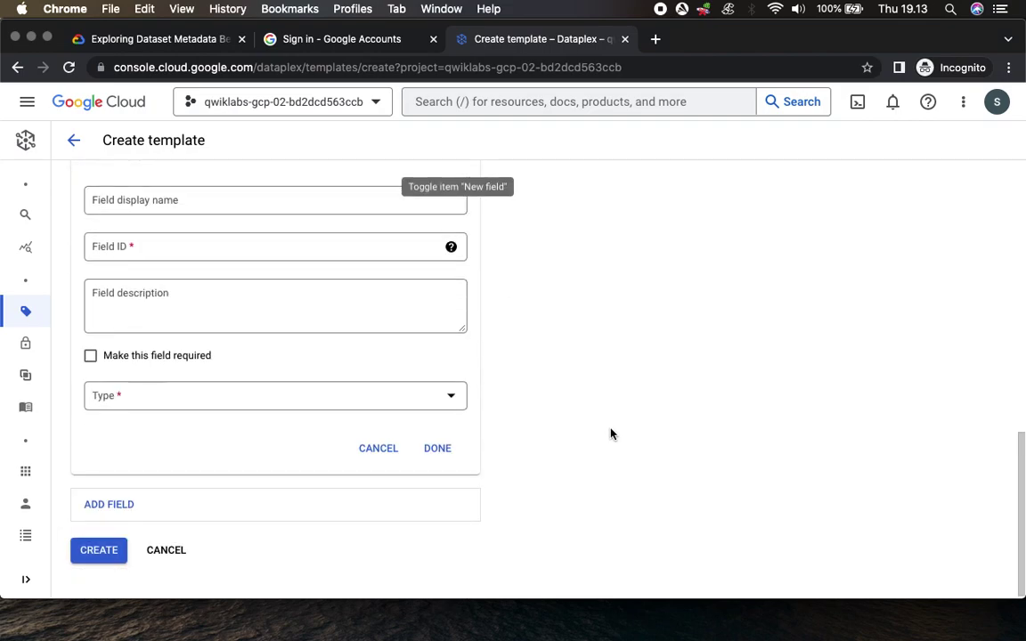
left_click(125, 204)
key("super+v")
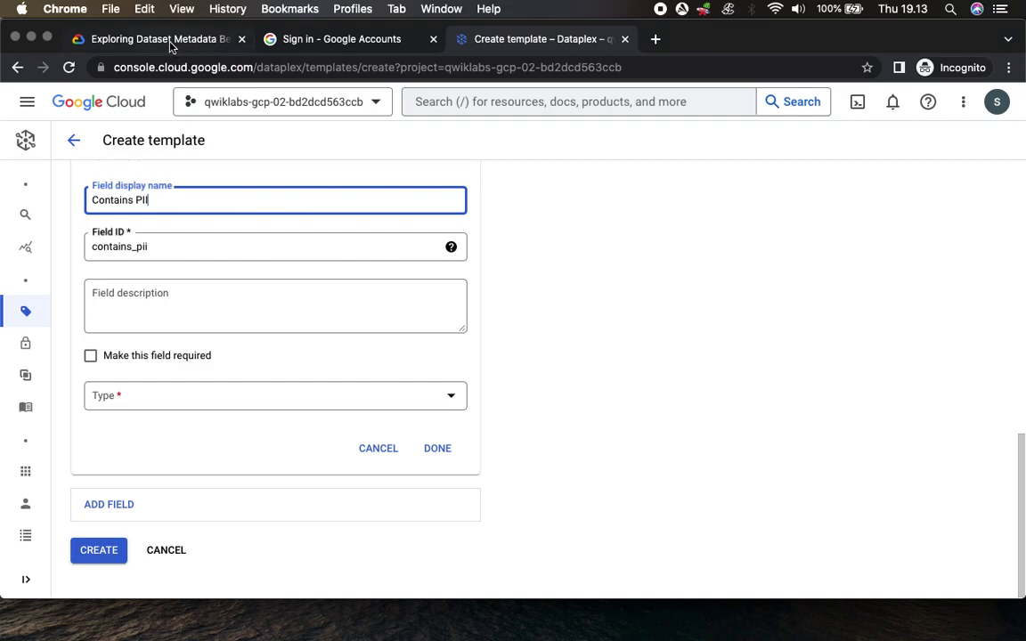
Step: Make the Contains PII field required with the Boolean type, as the lab instructions specify, and finish the field
left_click(160, 39)
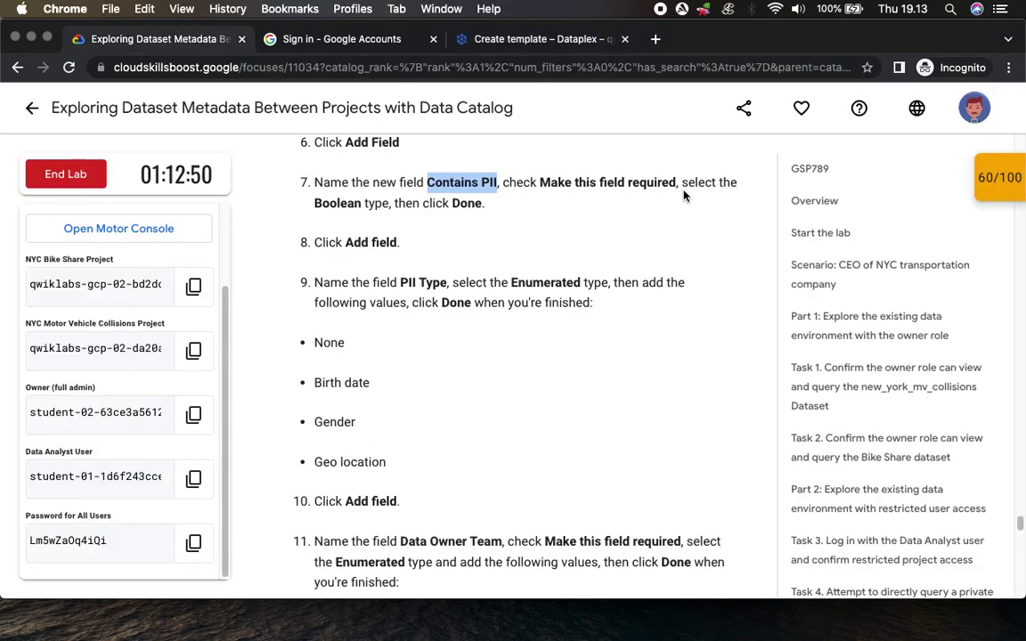
left_click(541, 41)
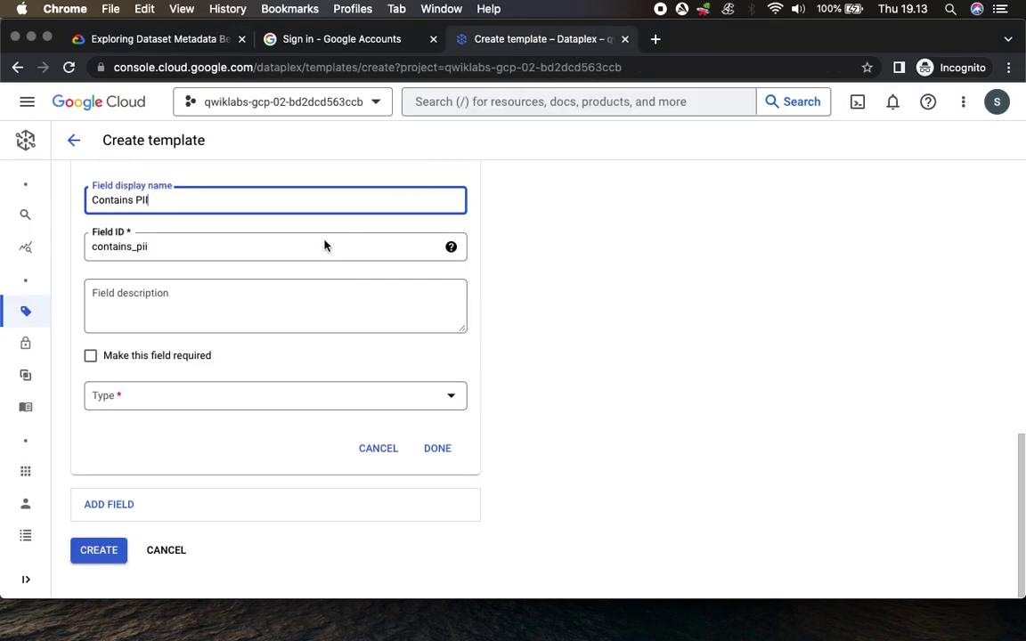
left_click(91, 356)
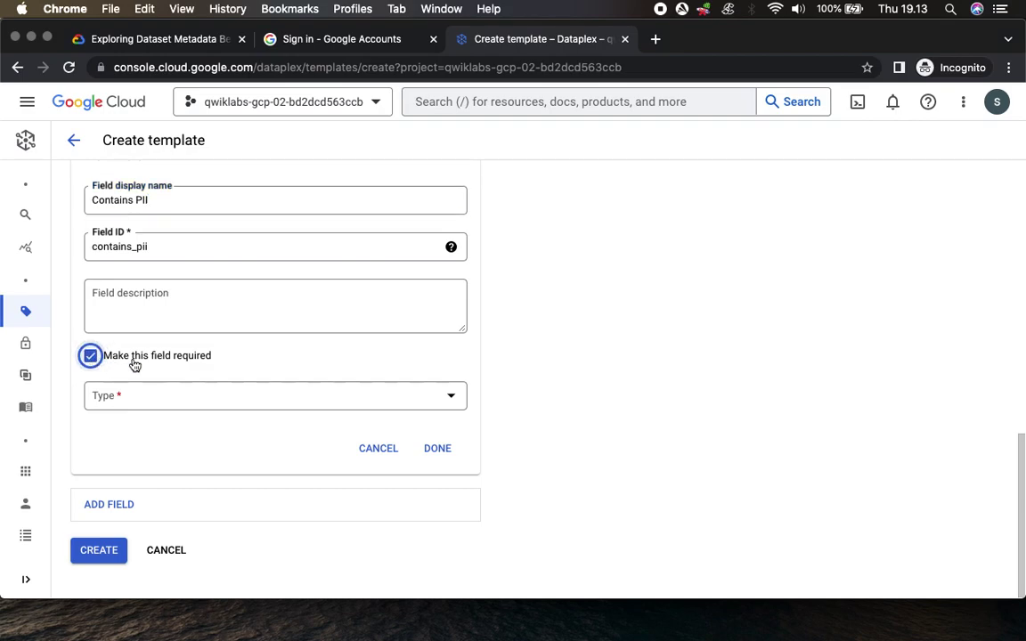
left_click(207, 43)
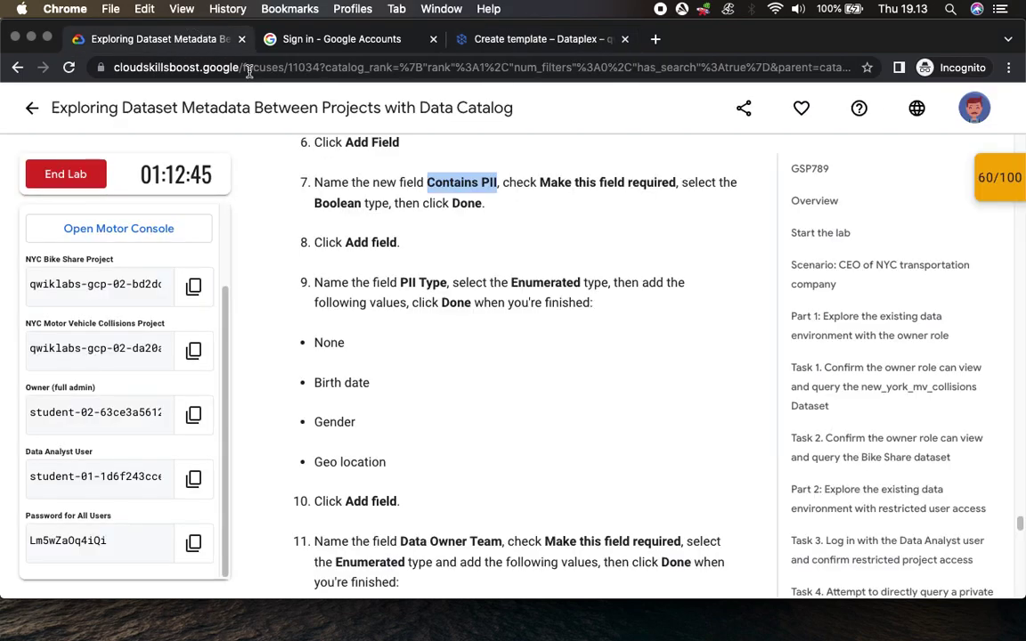
left_click(588, 44)
left_click(166, 401)
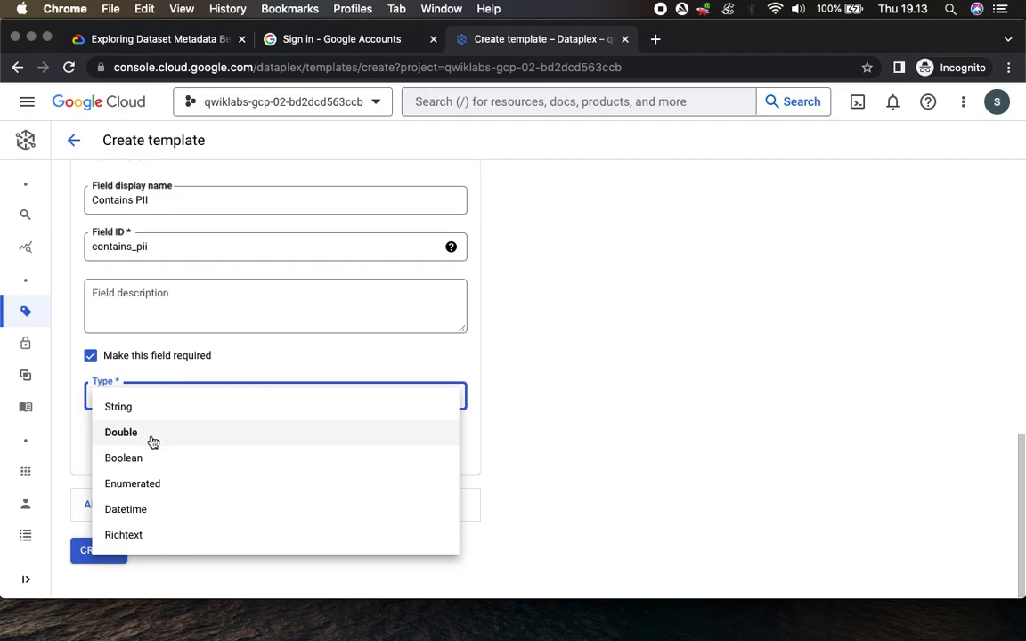
left_click(122, 459)
left_click(442, 449)
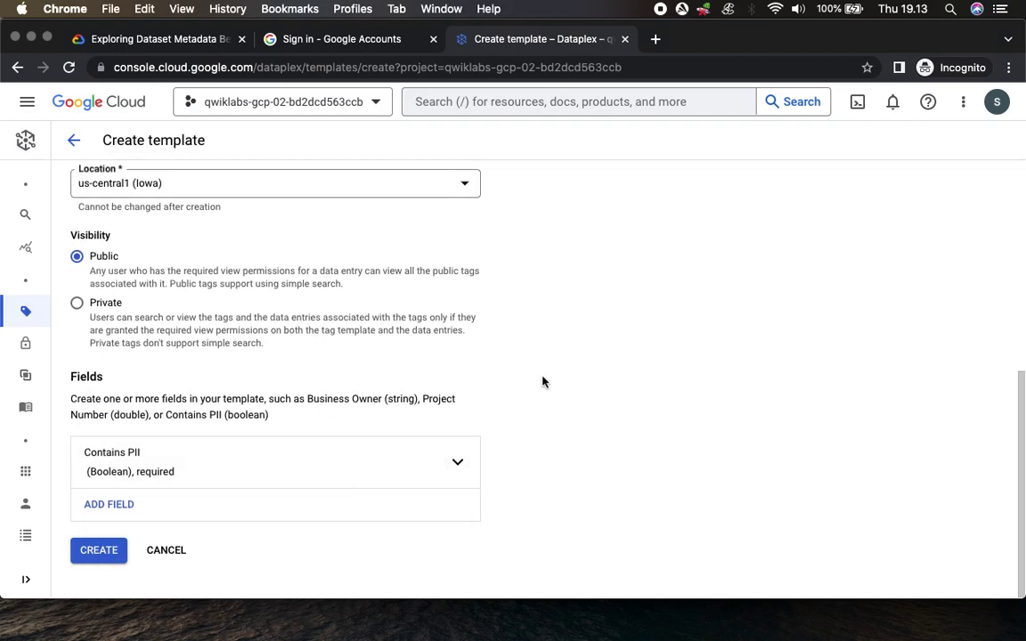
Step: Add a second template field and set its display name to "PII Type", copied from the lab instructions
left_click(107, 504)
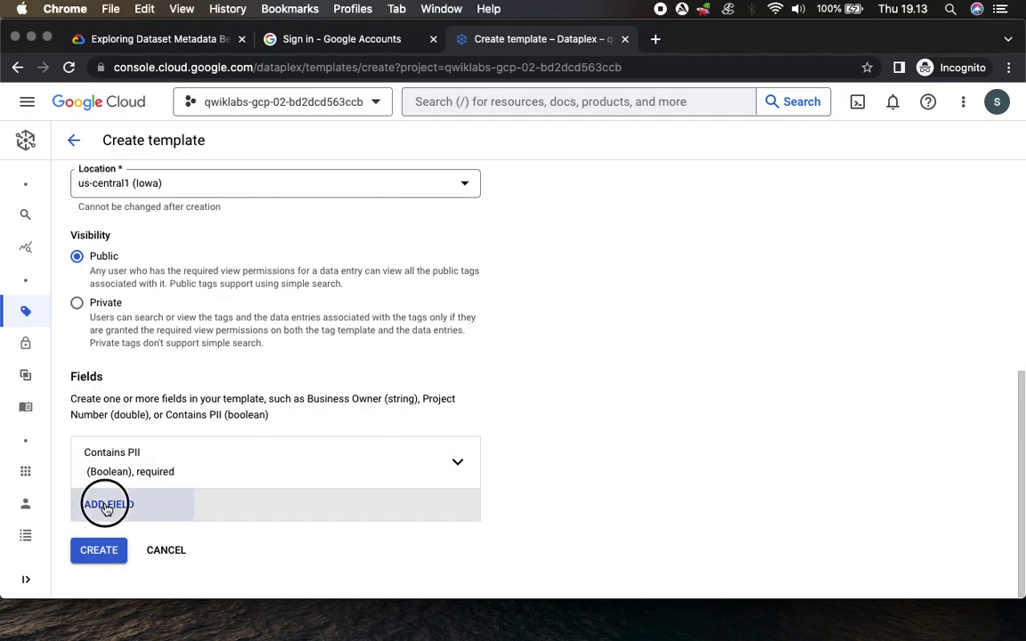
scroll(659, 410, "down", 5)
left_click(199, 40)
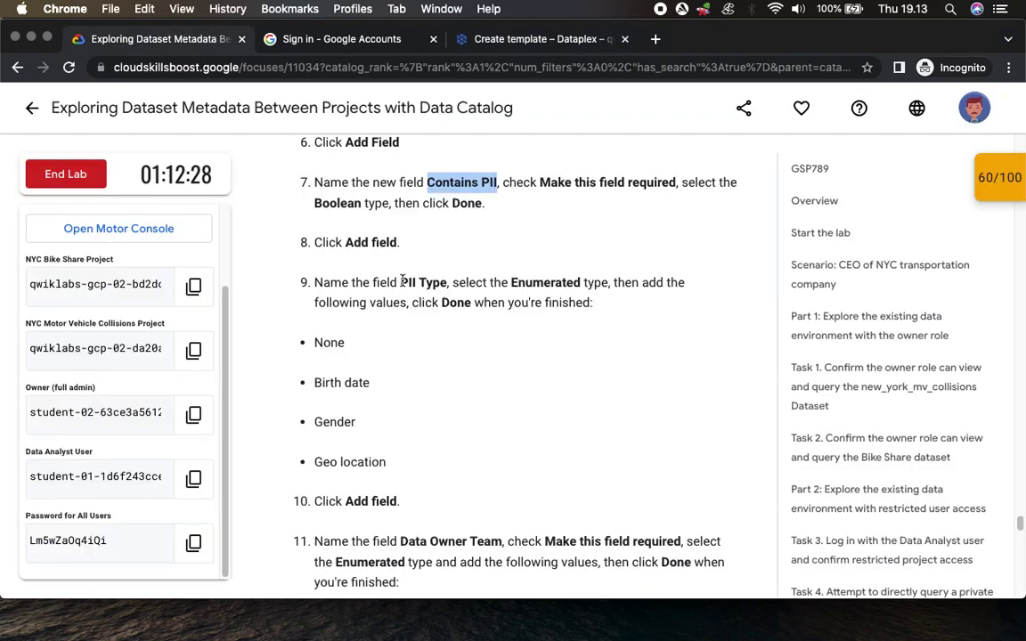
left_click_drag(401, 282, 446, 282)
key("super+c")
left_click(535, 43)
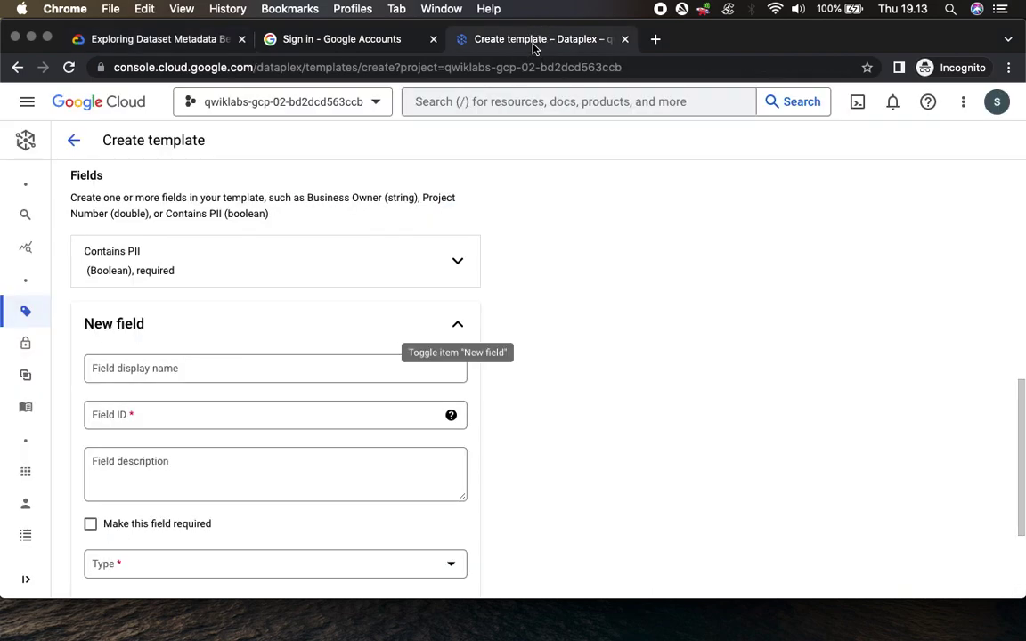
left_click(187, 367)
key("super+v")
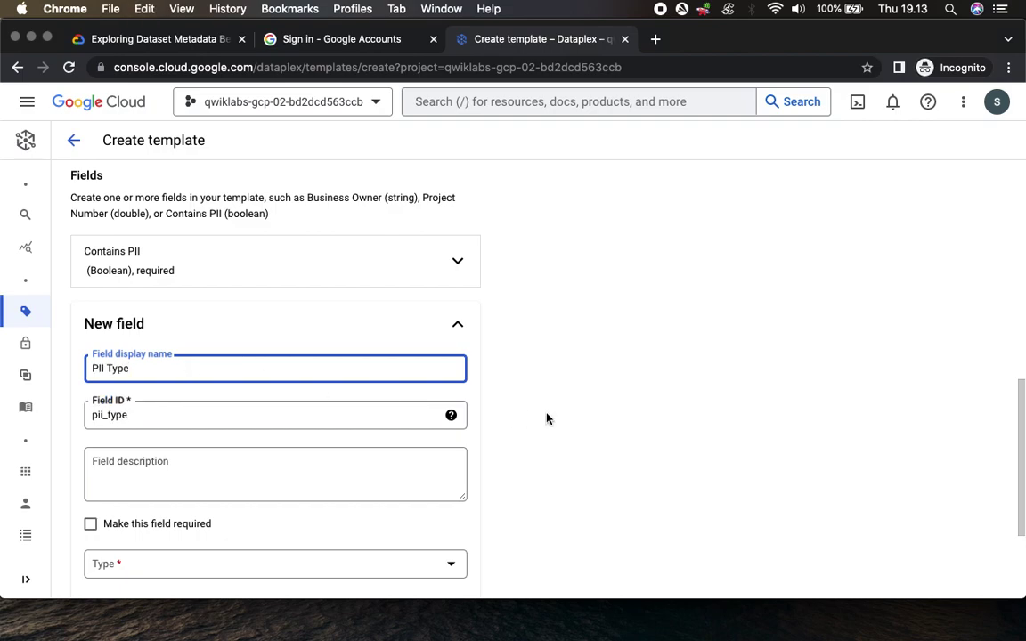
Step: Set the PII Type field's type to Enumerated, following the lab instructions
scroll(526, 419, "down", 3)
left_click(158, 41)
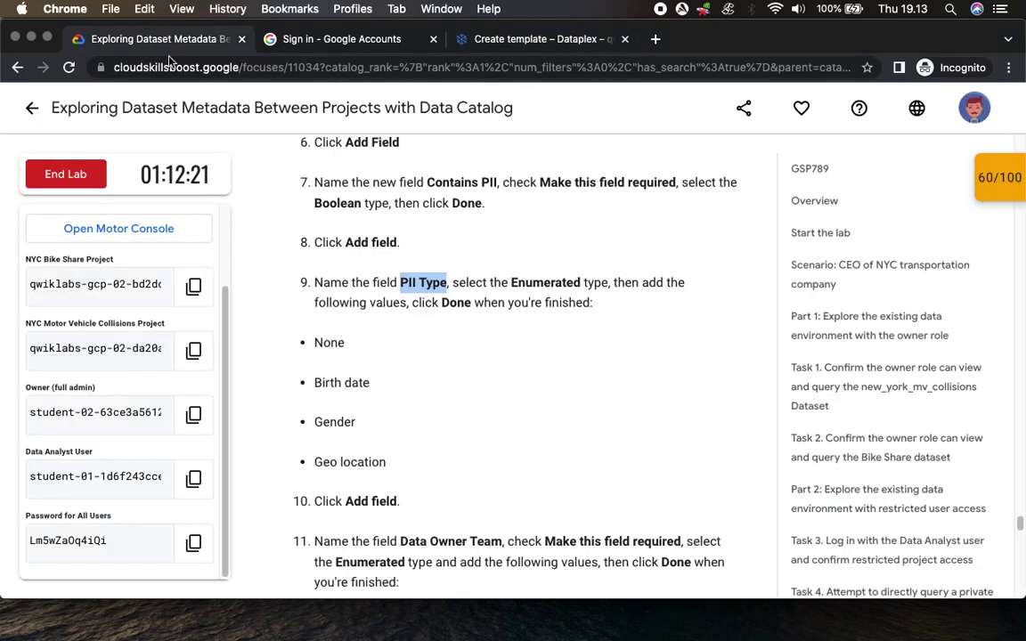
double_click(536, 282)
key("super+c")
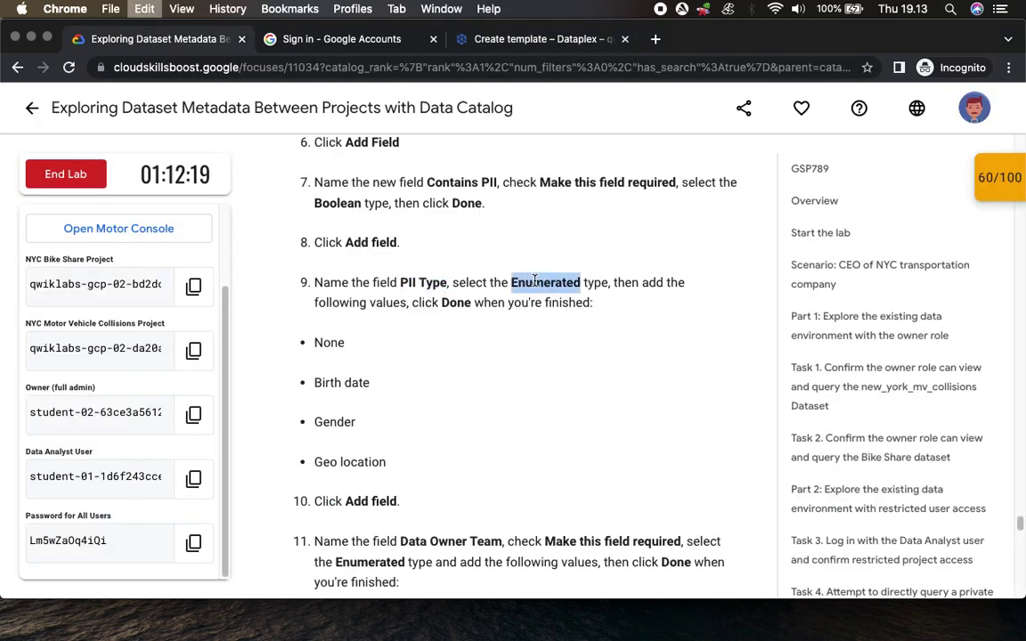
left_click(542, 39)
left_click(224, 436)
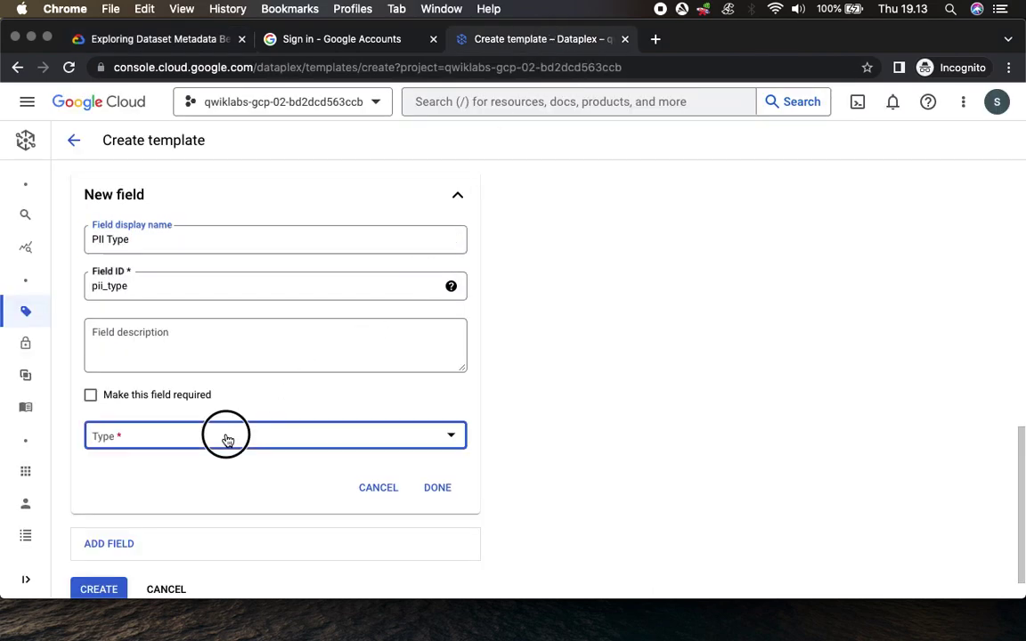
left_click(156, 374)
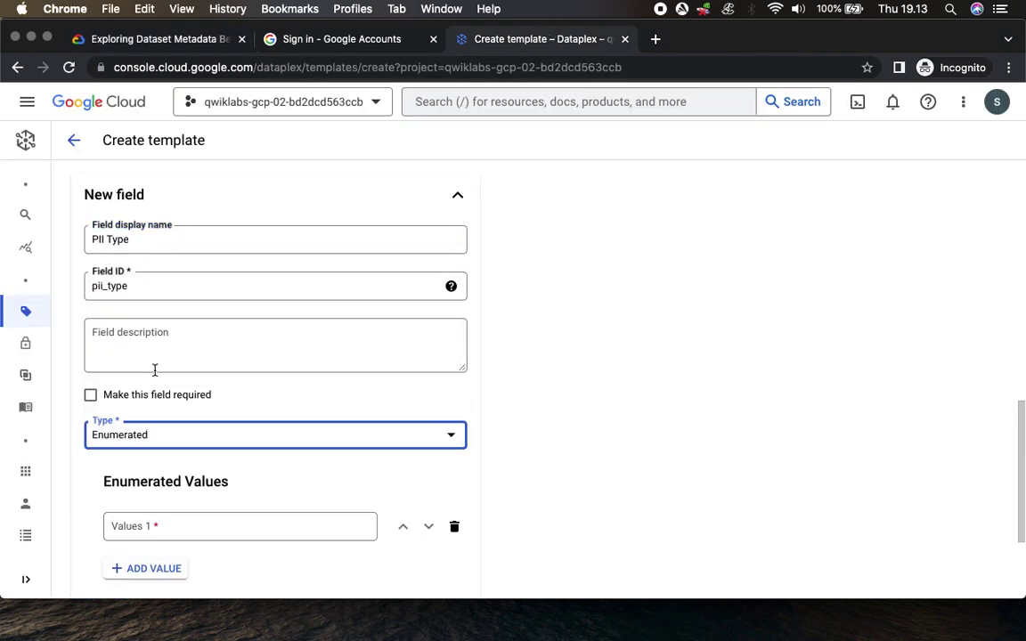
scroll(585, 456, "down", 3)
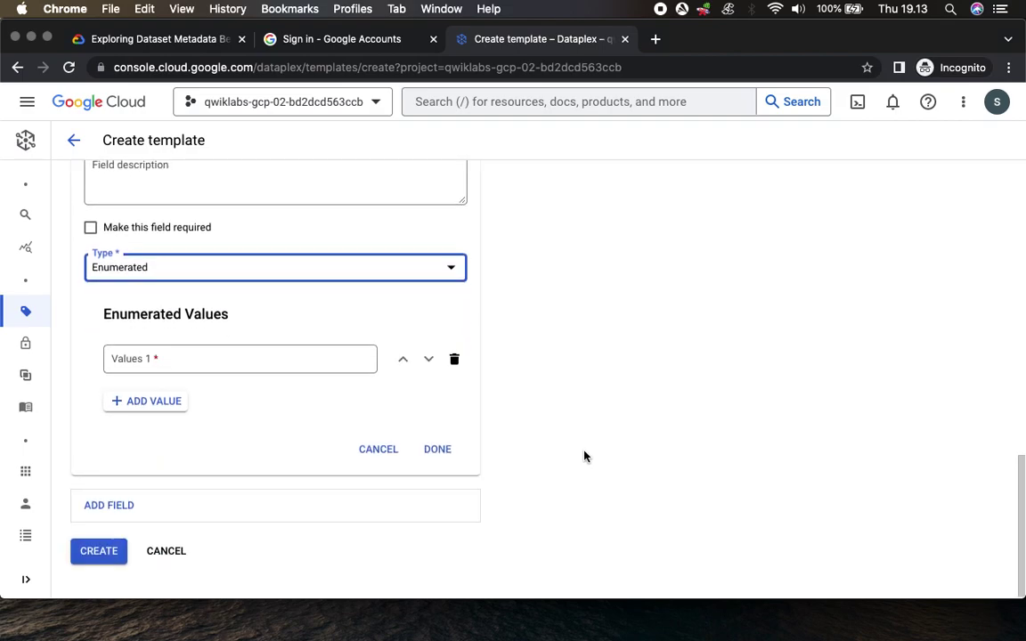
Step: Enter "None", copied from the lab instructions, as the first enumerated value of the PII Type field
left_click(142, 41)
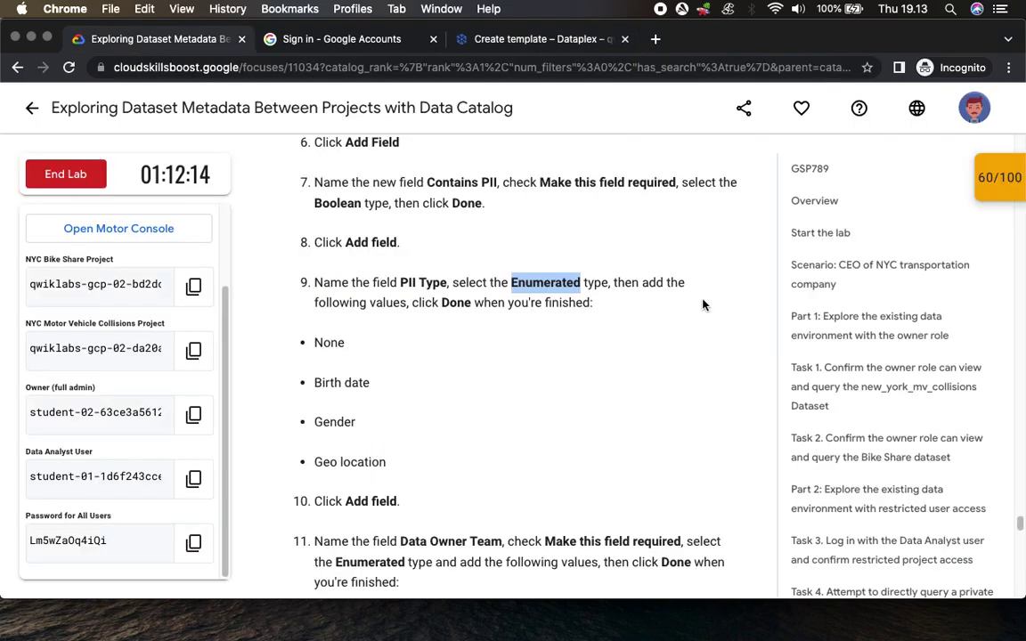
double_click(329, 342)
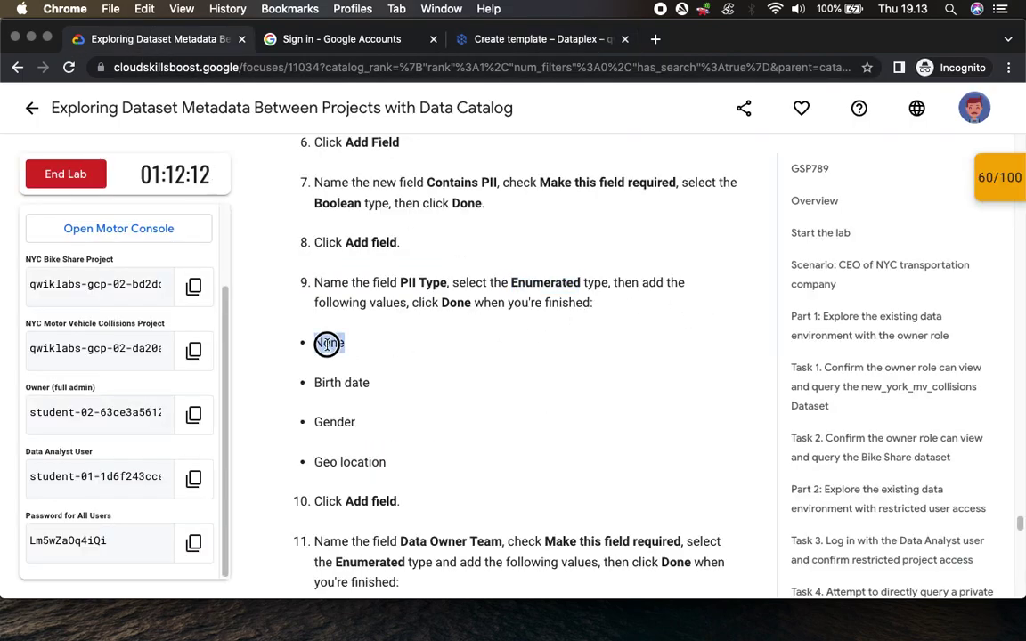
left_click(514, 41)
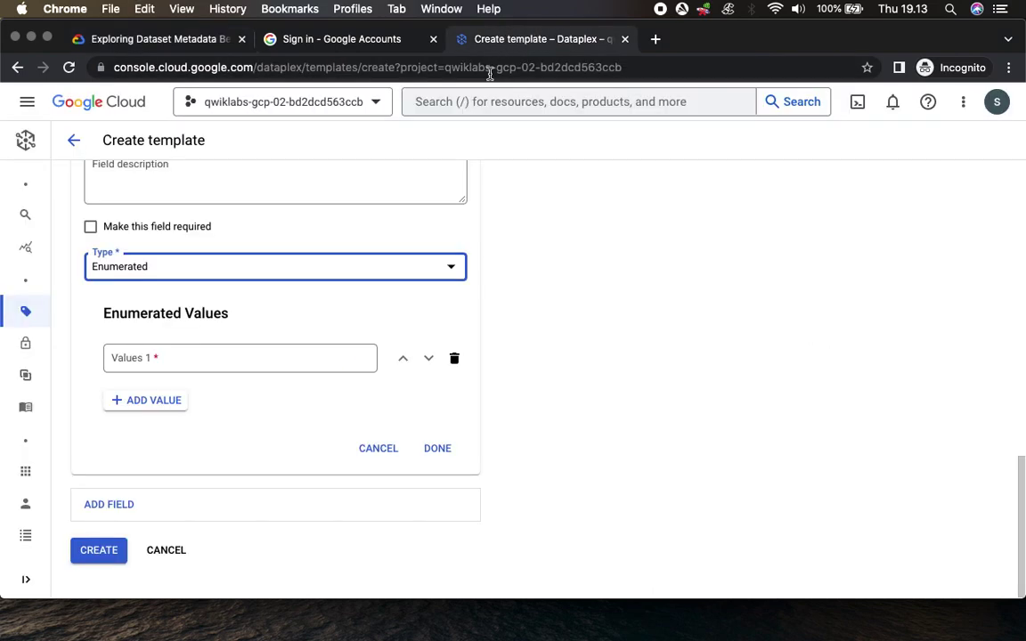
left_click(192, 356)
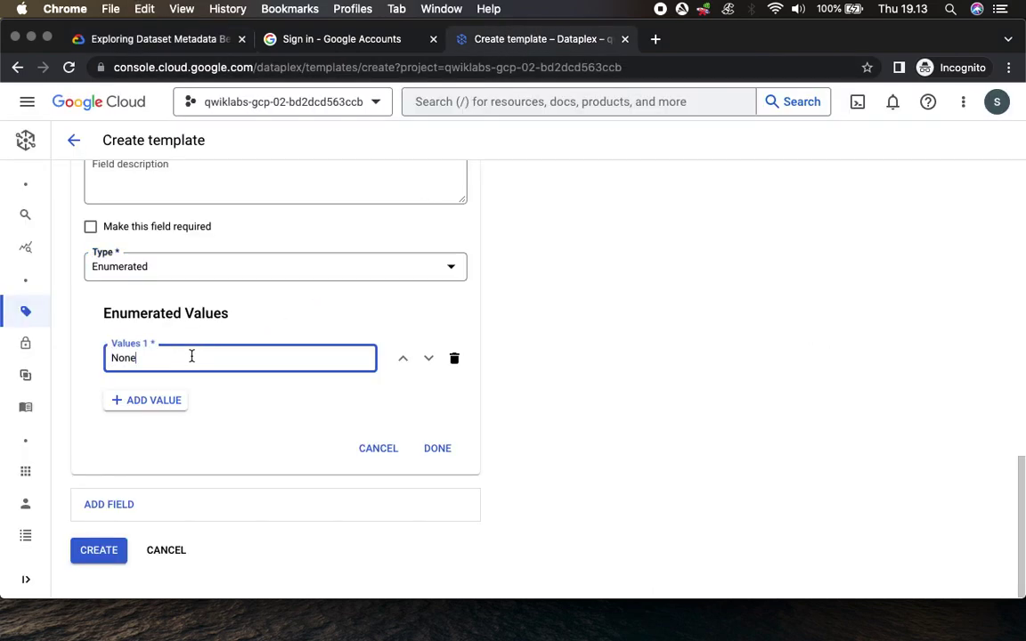
left_click(691, 443)
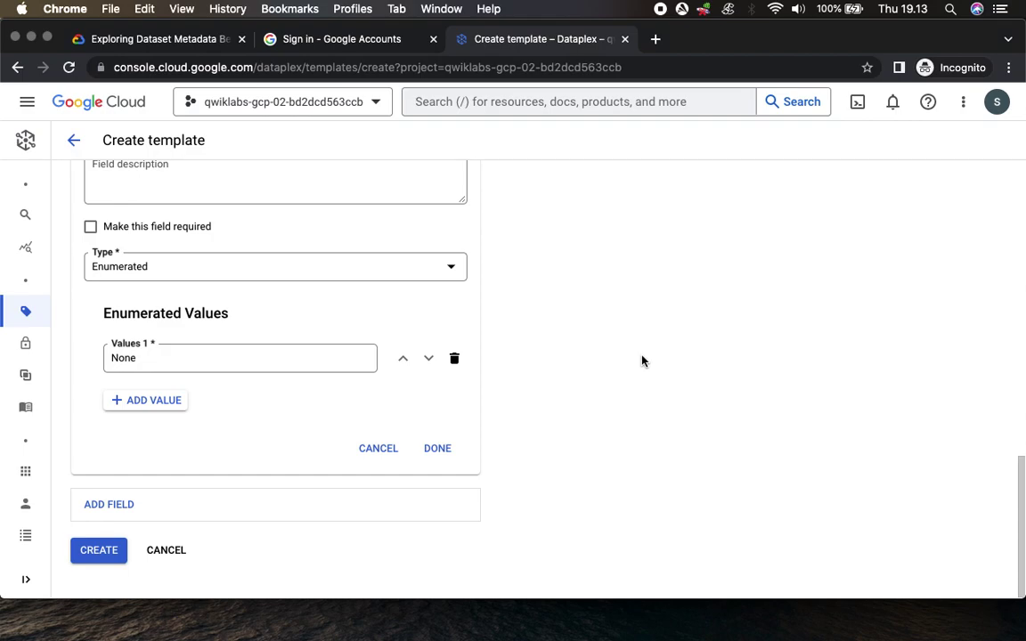
Step: Add "Birth date", copied from the lab instructions, as the second enumerated value of the PII Type field
left_click(170, 42)
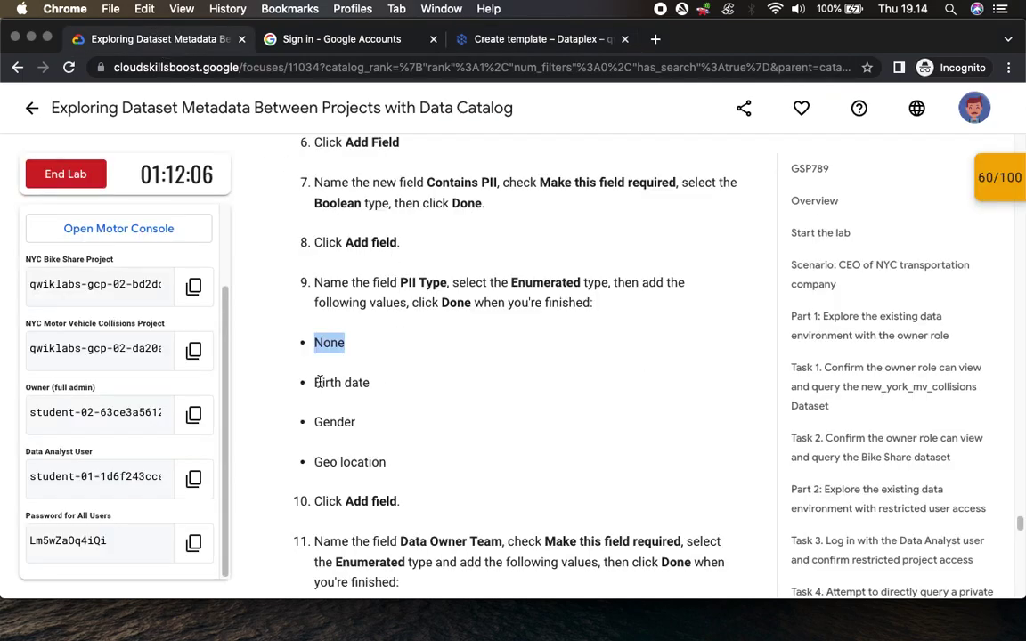
left_click_drag(315, 382, 368, 383)
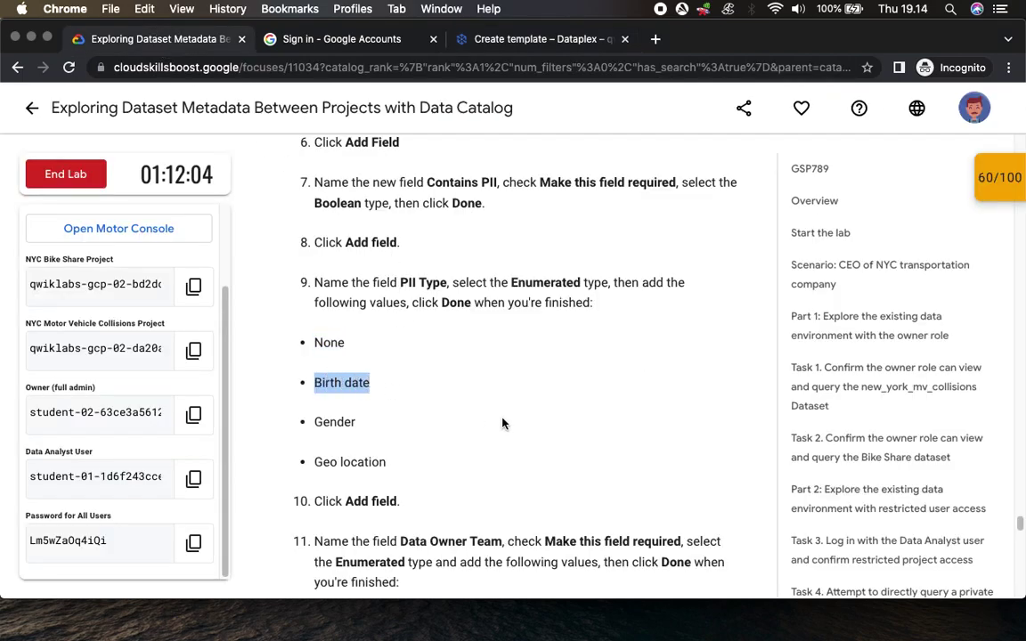
left_click(515, 40)
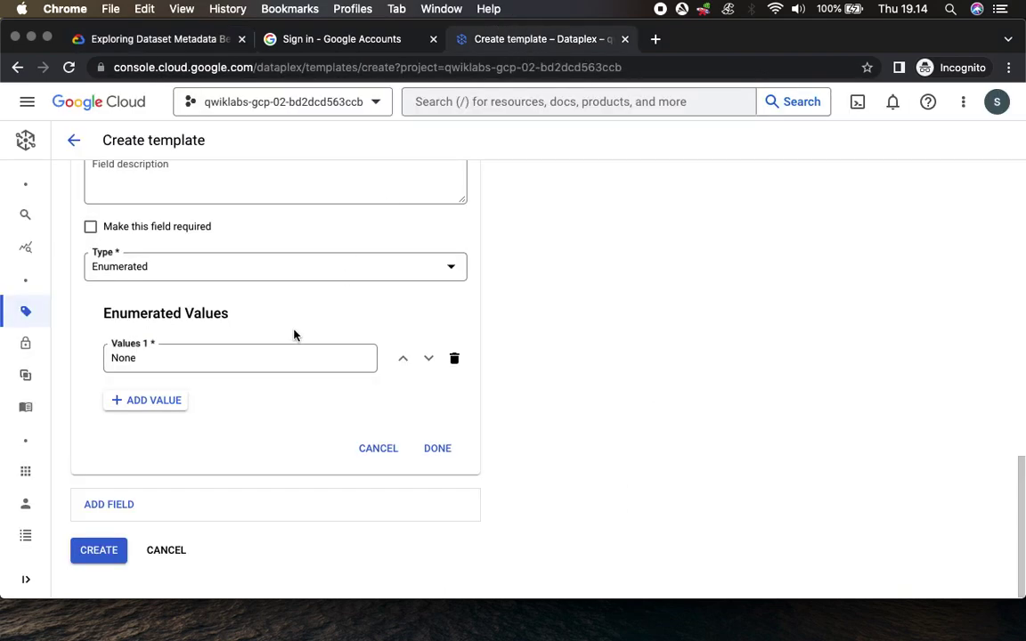
left_click(148, 401)
key("super+v")
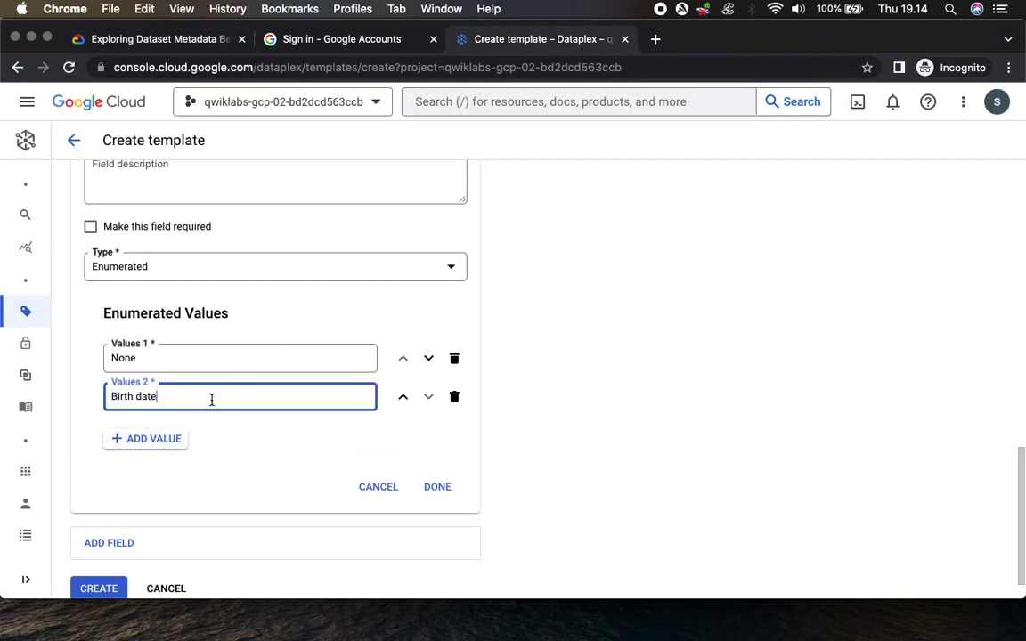
Step: Add a third enumerated value to the PII Type field for "Gender", copied from the lab instructions
left_click(183, 38)
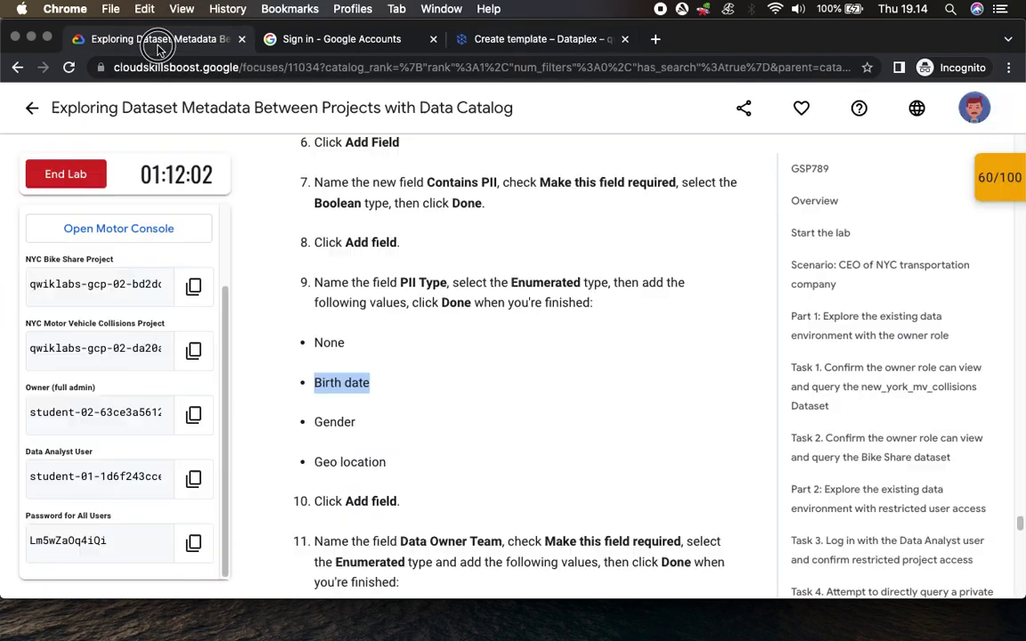
double_click(335, 421)
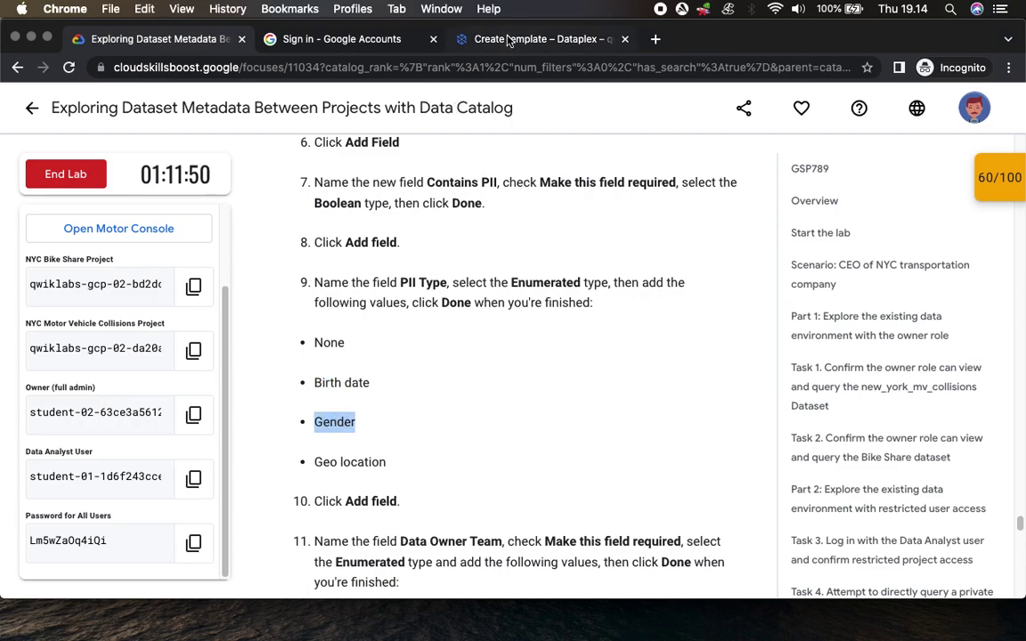
left_click(480, 38)
left_click(156, 443)
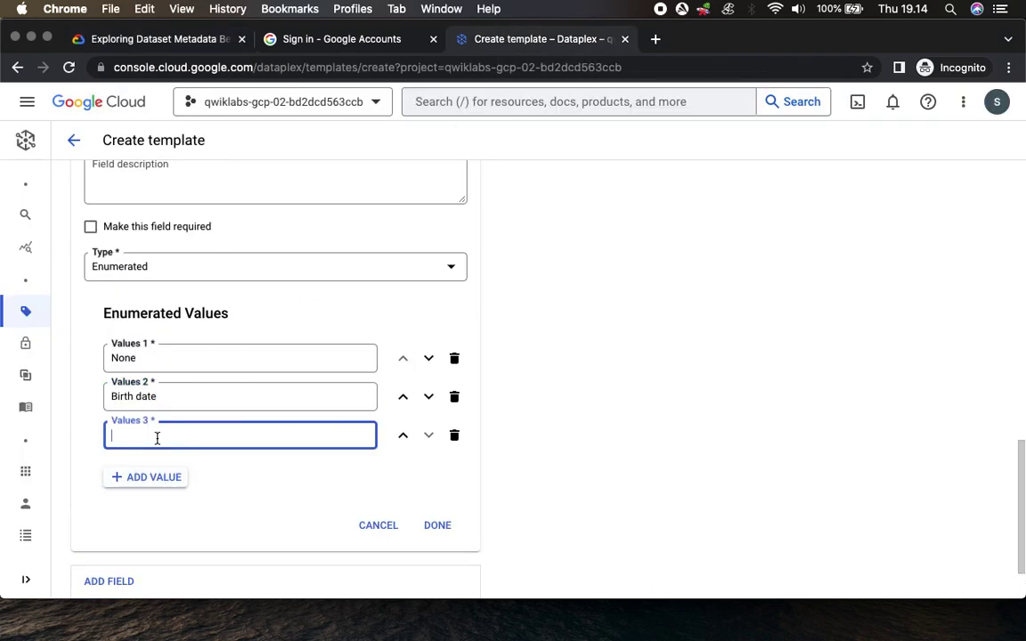
Step: Add "Geo location", copied from the lab instructions, as the fourth enumerated value and finish the PII Type field
left_click(185, 42)
left_click_drag(313, 461, 389, 464)
key("super+c")
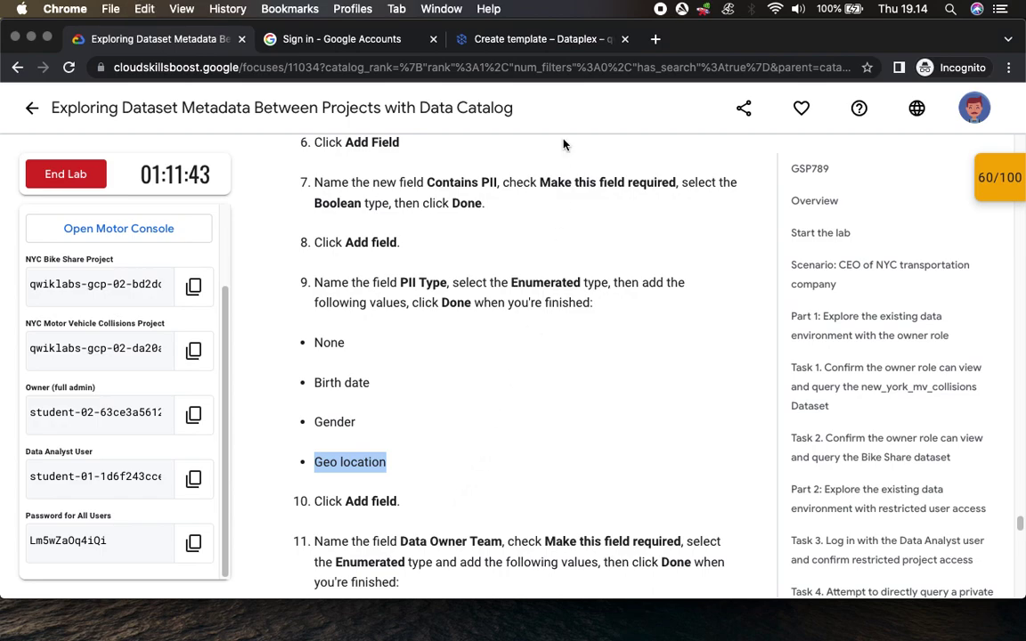
left_click(539, 41)
left_click(156, 479)
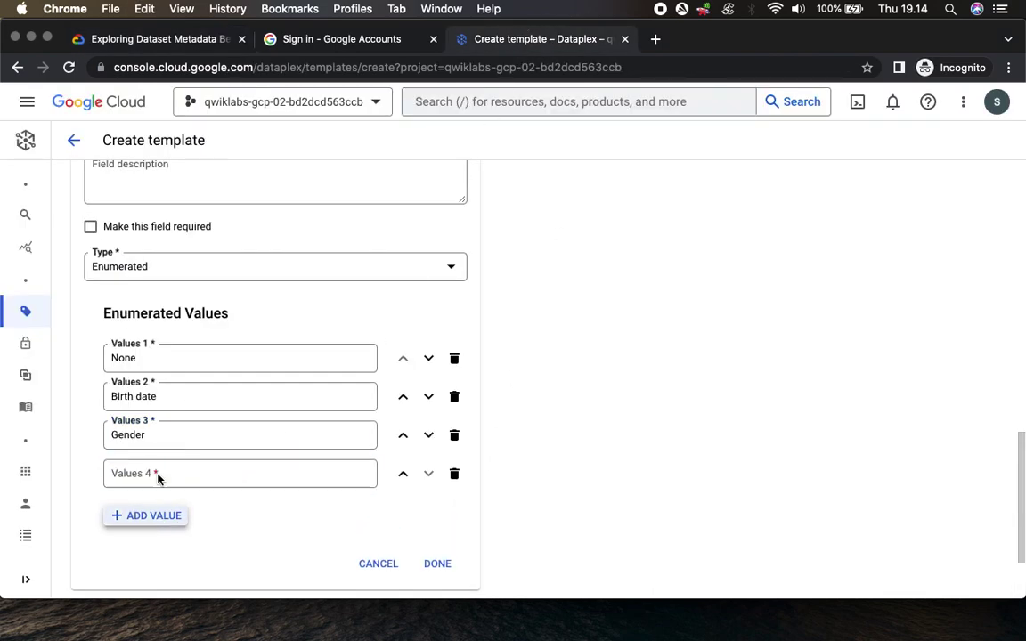
key("super+v")
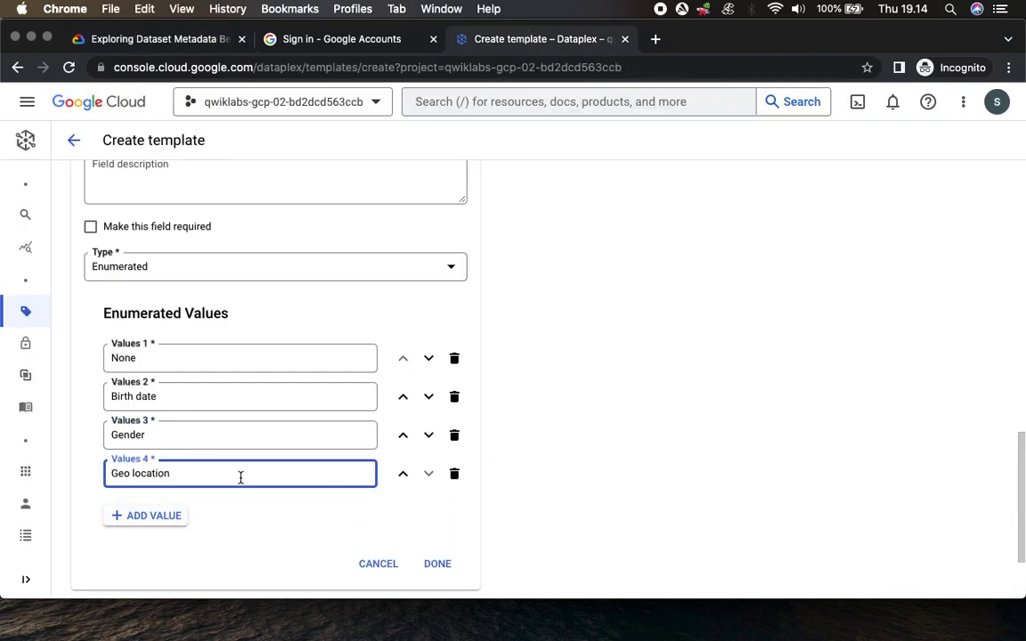
left_click(438, 563)
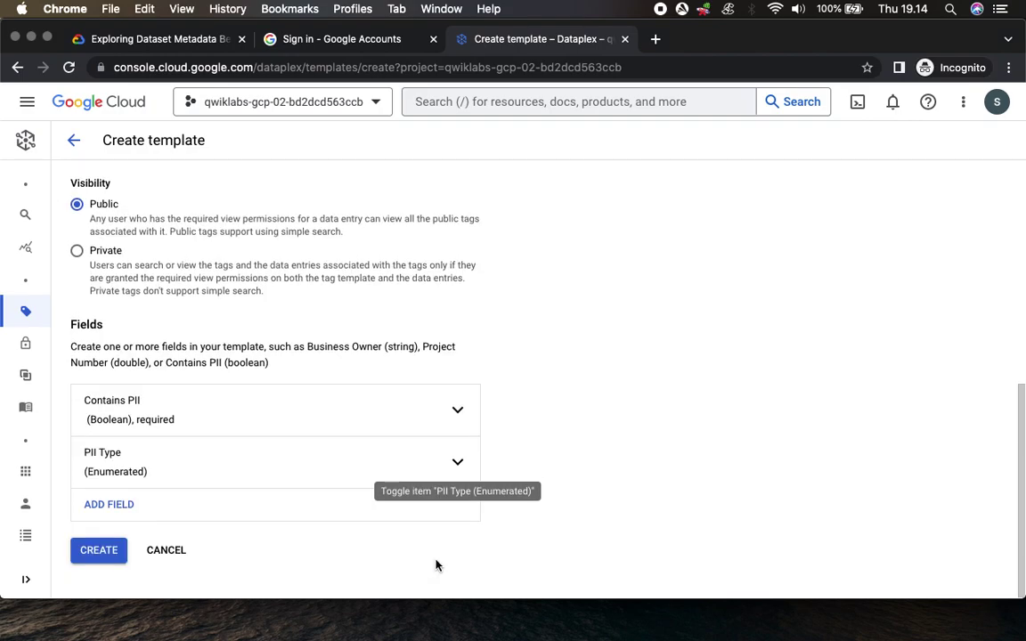
Step: Follow step 10 of the lab instructions and add another new field to the tag template
left_click(151, 40)
scroll(497, 390, "down", 3)
scroll(497, 391, "down", 3)
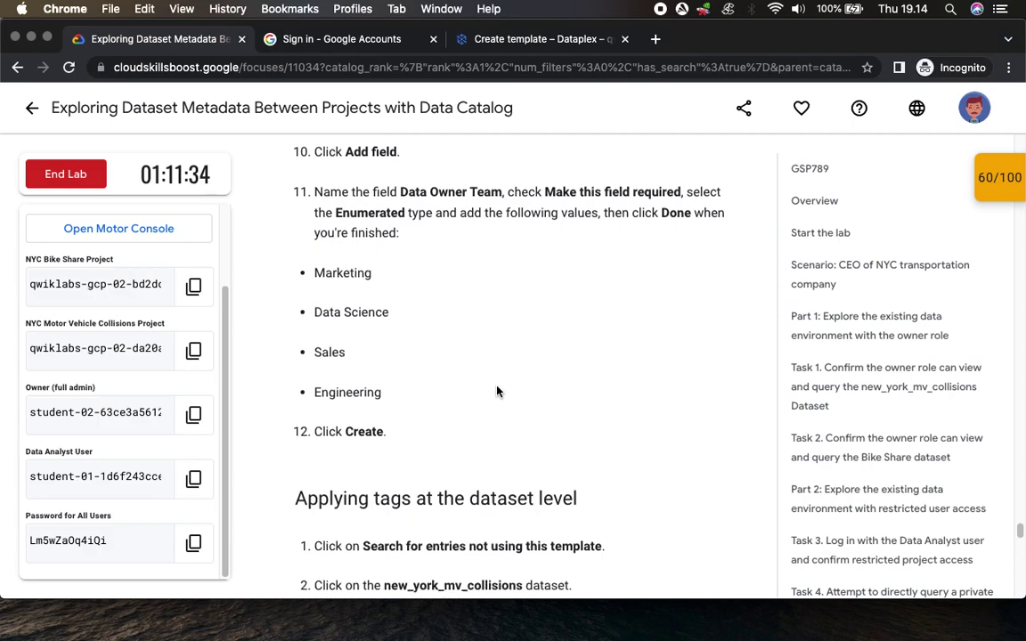
left_click_drag(346, 152, 399, 153)
left_click(564, 40)
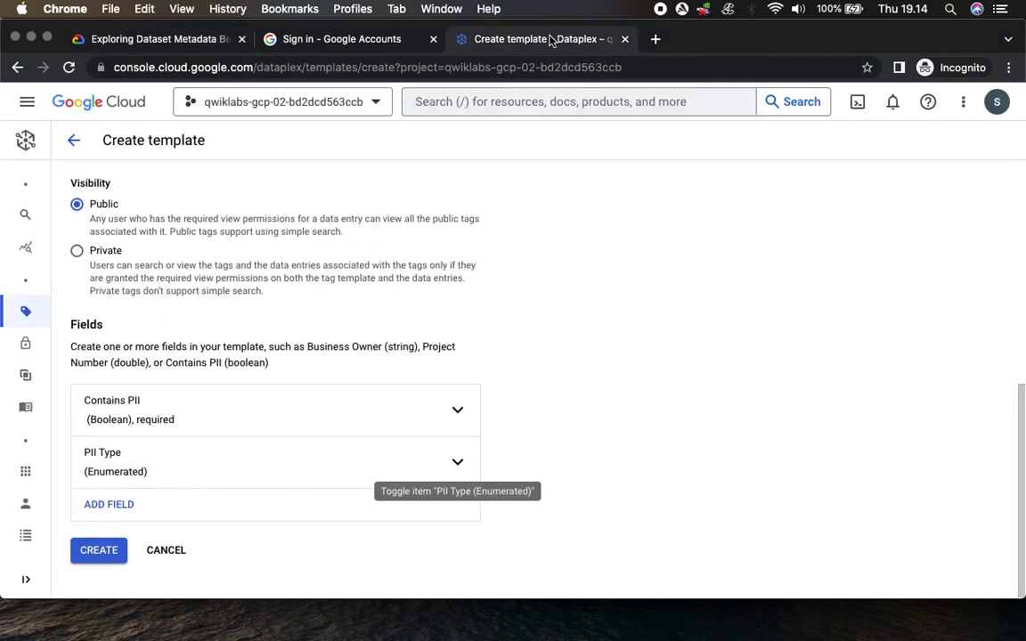
left_click(119, 509)
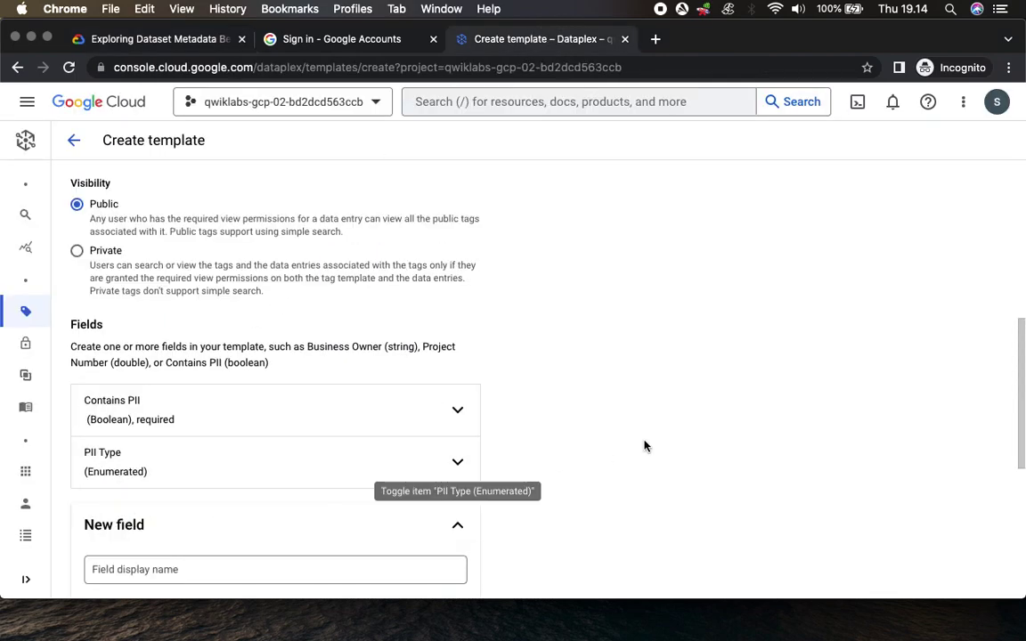
Step: Set the new field's display name to "Data Owner Team", copied from the lab instructions
left_click(167, 40)
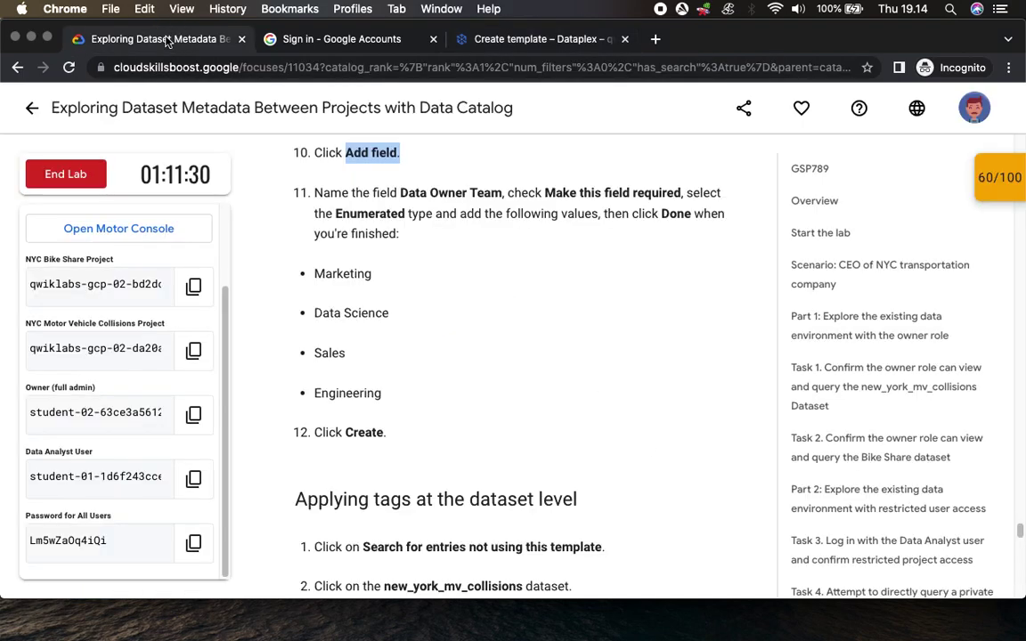
left_click_drag(402, 192, 503, 194)
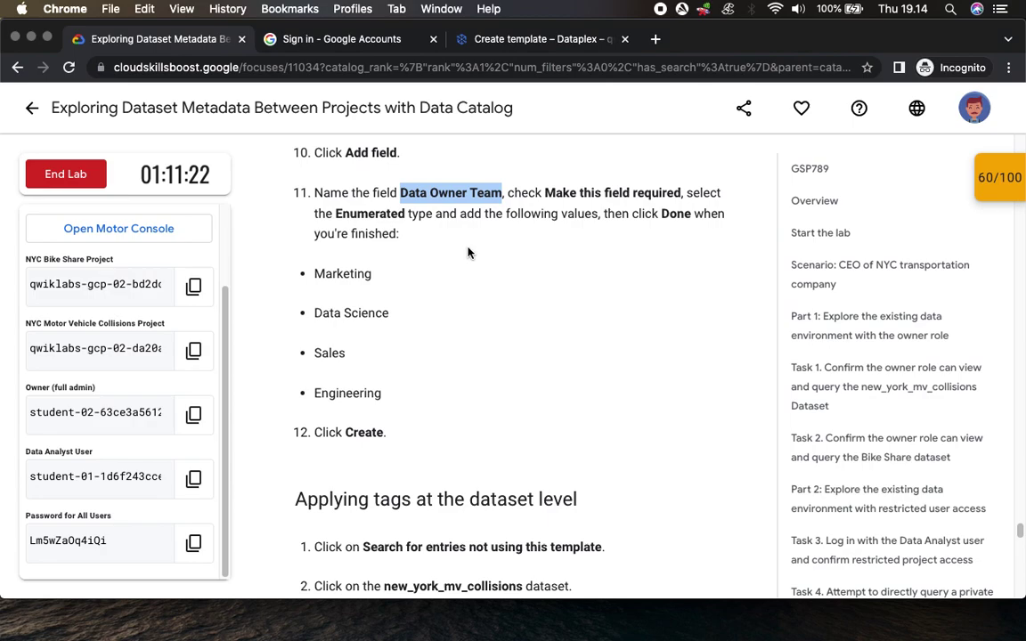
left_click(521, 40)
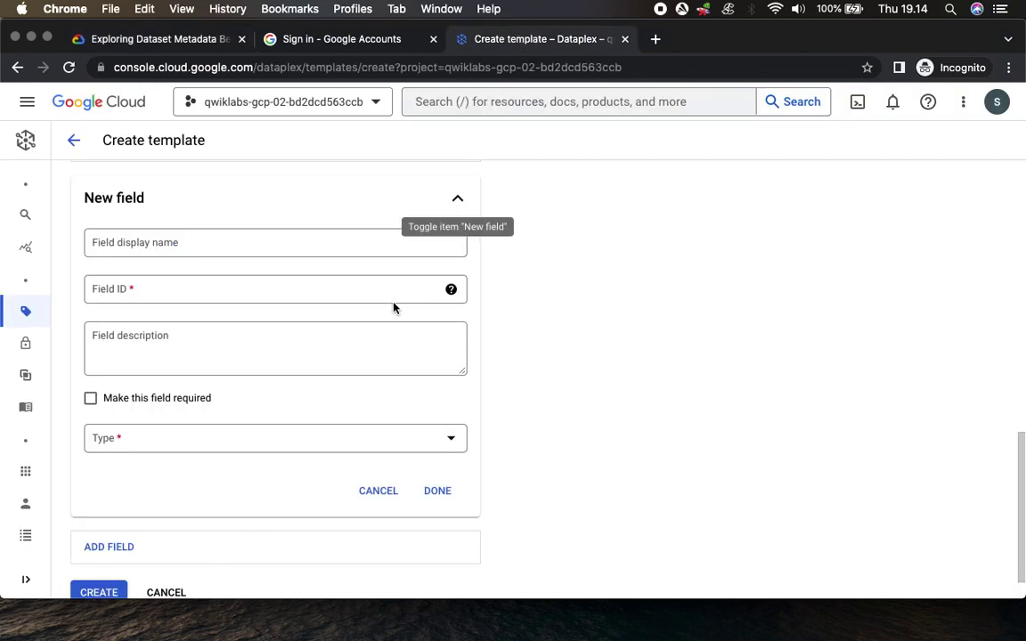
left_click(142, 246)
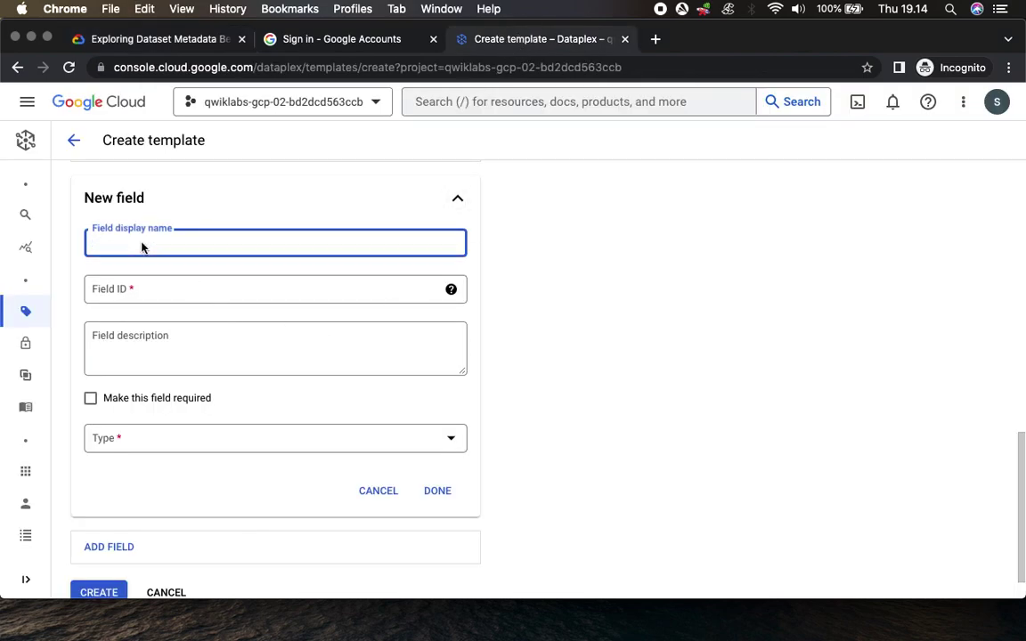
key("super+v")
Step: Make the Data Owner Team field required and set its type to Enumerated, as the lab instructions specify
left_click(174, 39)
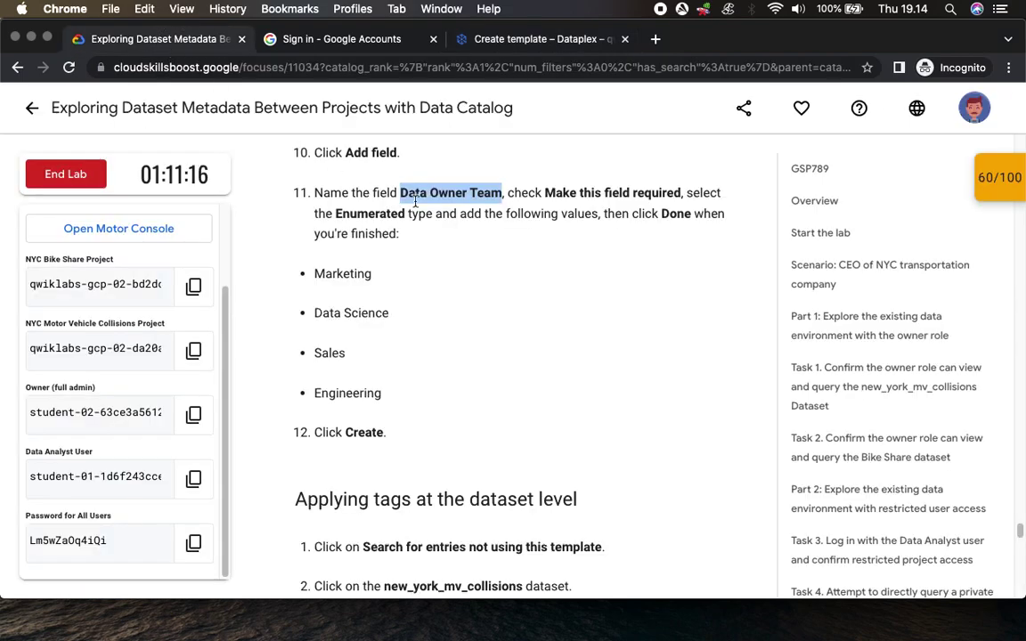
left_click(498, 38)
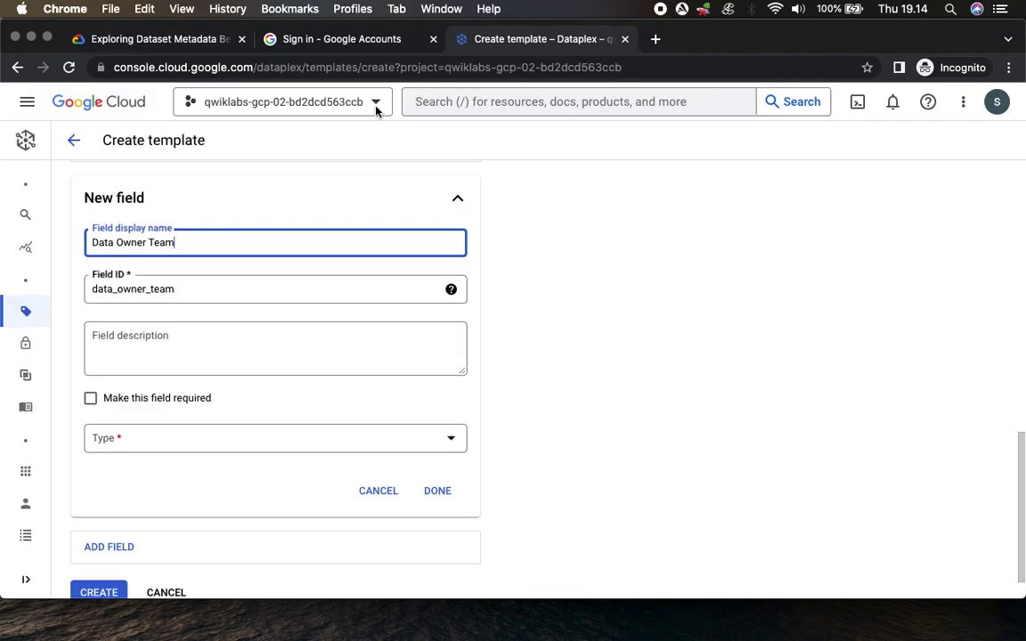
left_click(130, 402)
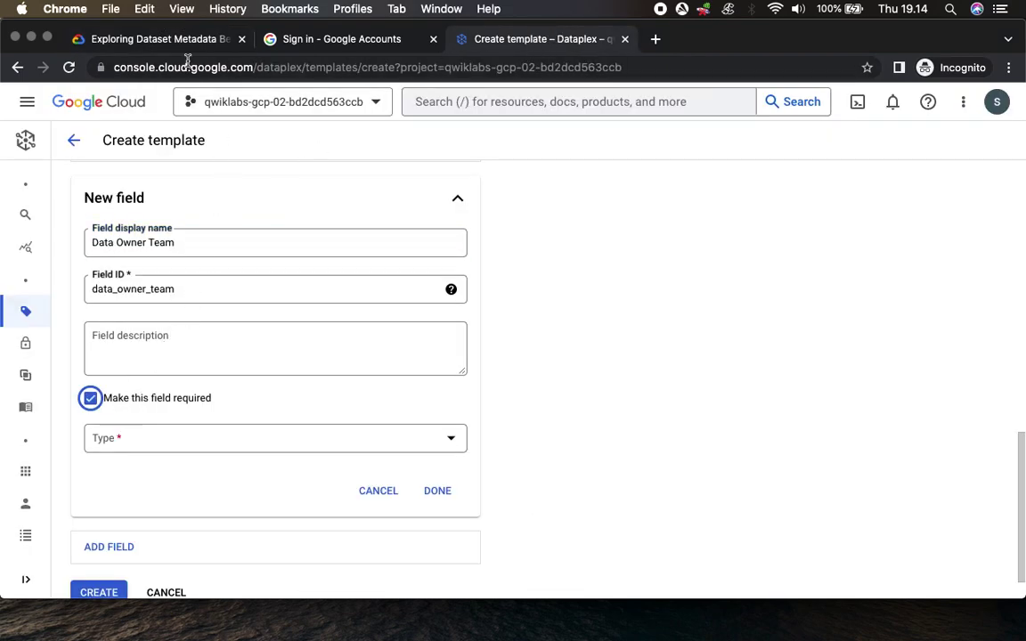
left_click(161, 38)
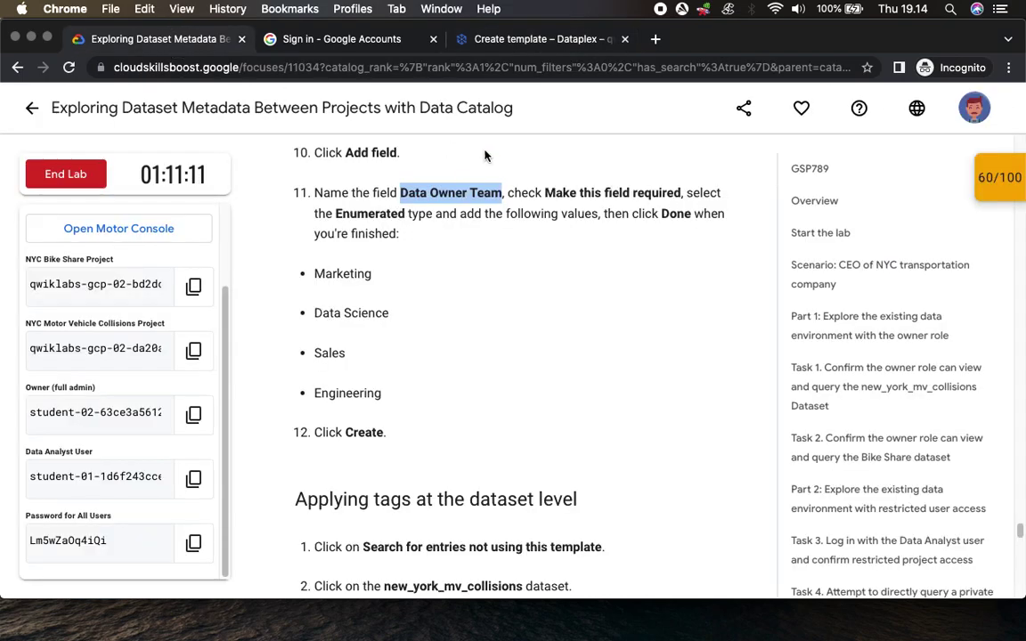
left_click(521, 39)
left_click(137, 441)
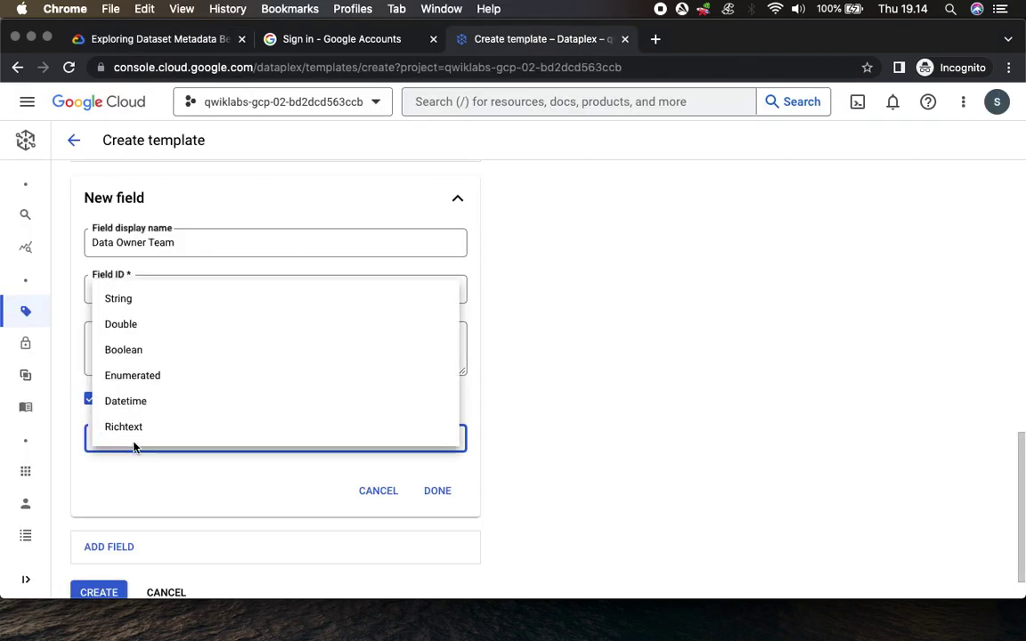
left_click(136, 378)
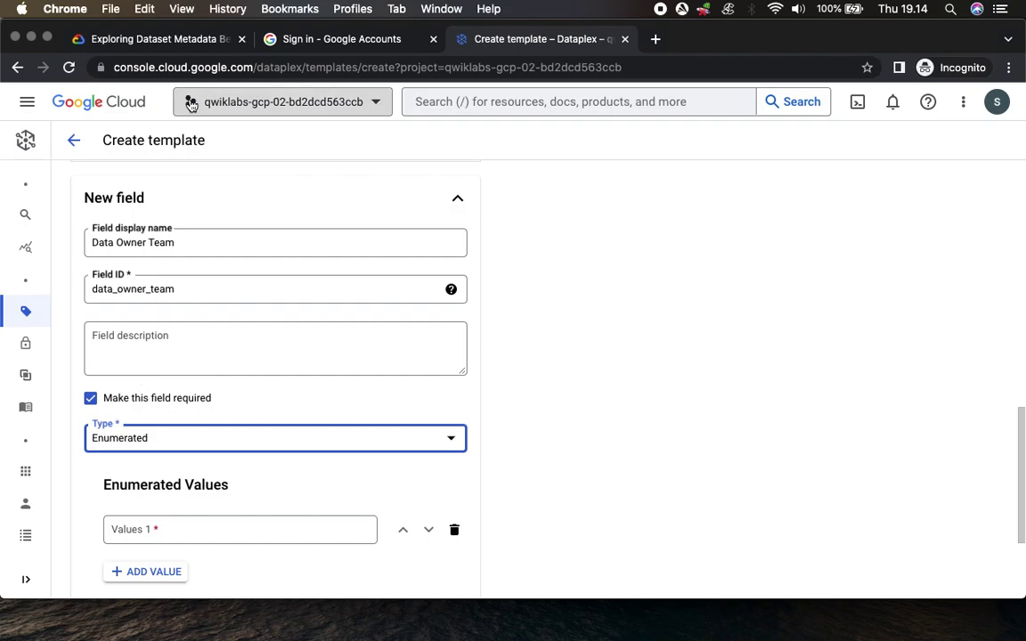
Step: Enter "Marketing", copied from the lab instructions, as the first enumerated value of the Data Owner Team field
left_click(161, 39)
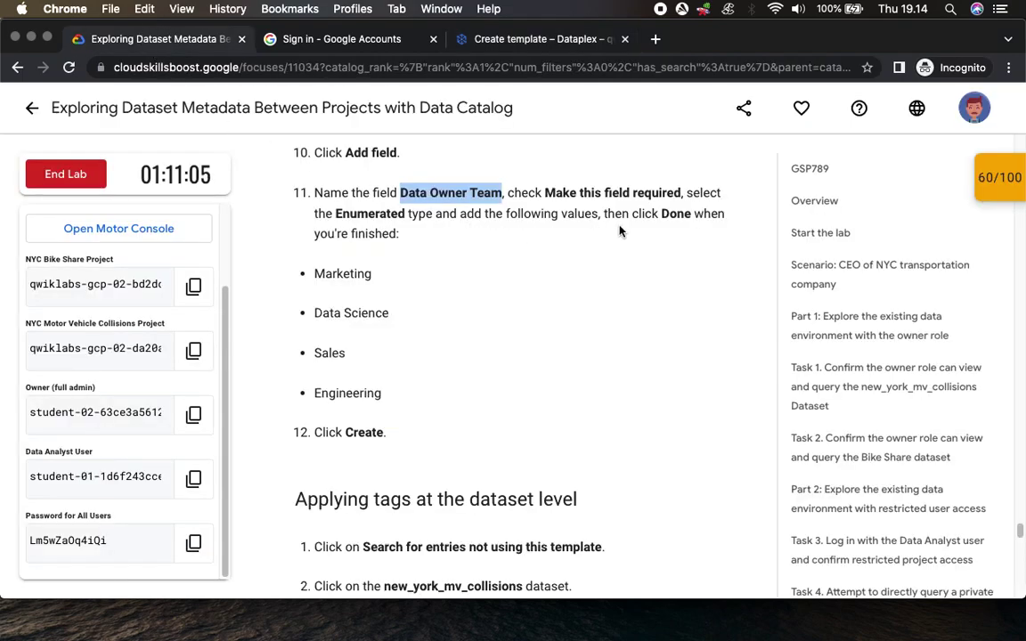
left_click_drag(371, 273, 313, 273)
key("super+c")
left_click(529, 39)
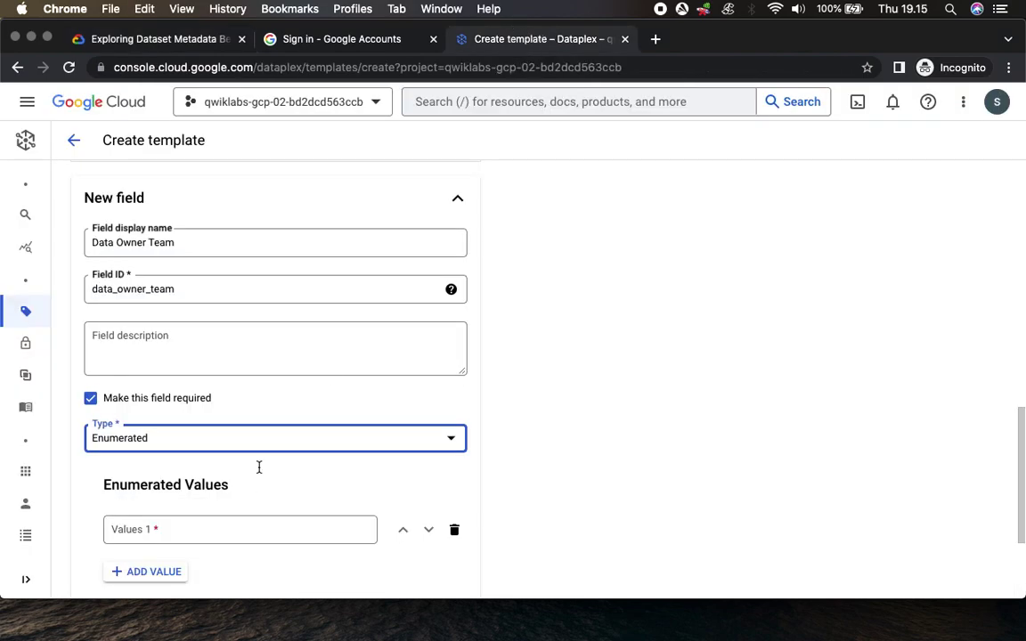
left_click(171, 534)
key("super+v")
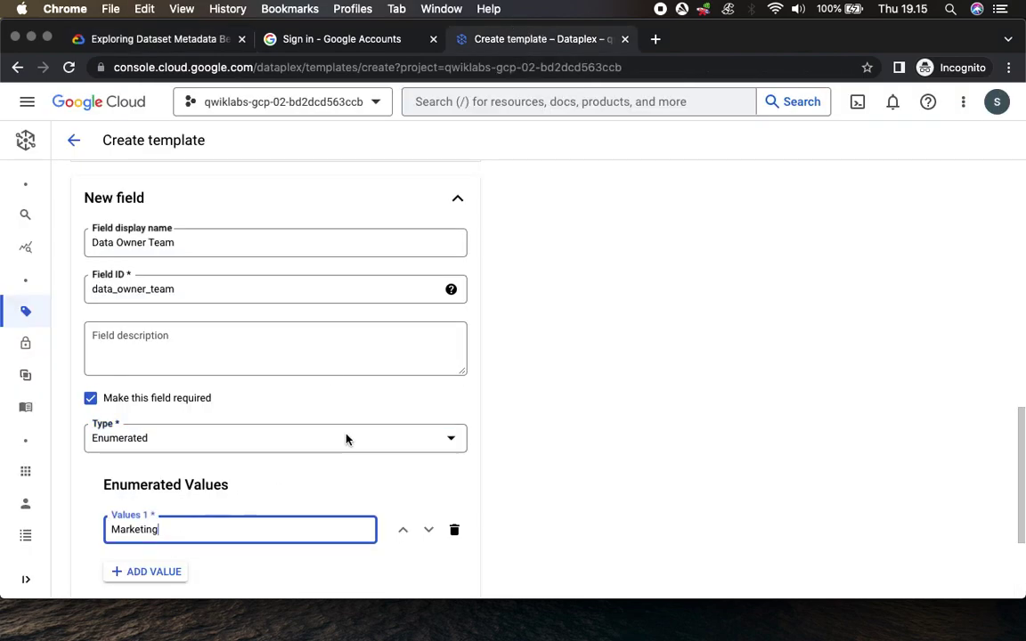
Step: Add "Data Science", copied from the lab instructions, as the second enumerated value of the Data Owner Team field
left_click(165, 40)
left_click_drag(315, 313, 394, 316)
key("super+c")
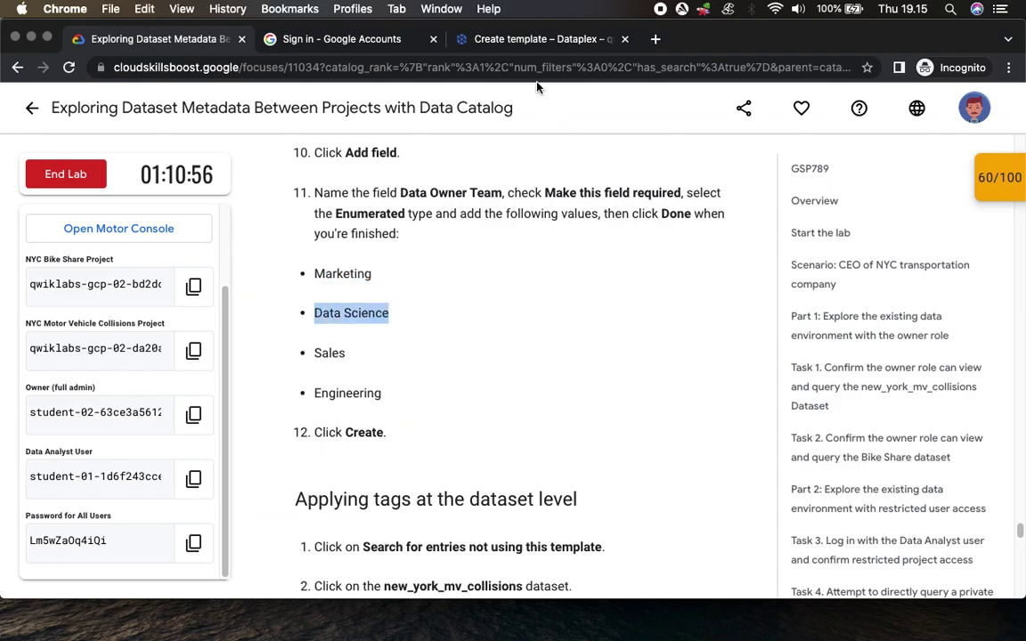
left_click(479, 39)
scroll(281, 503, "down", 3)
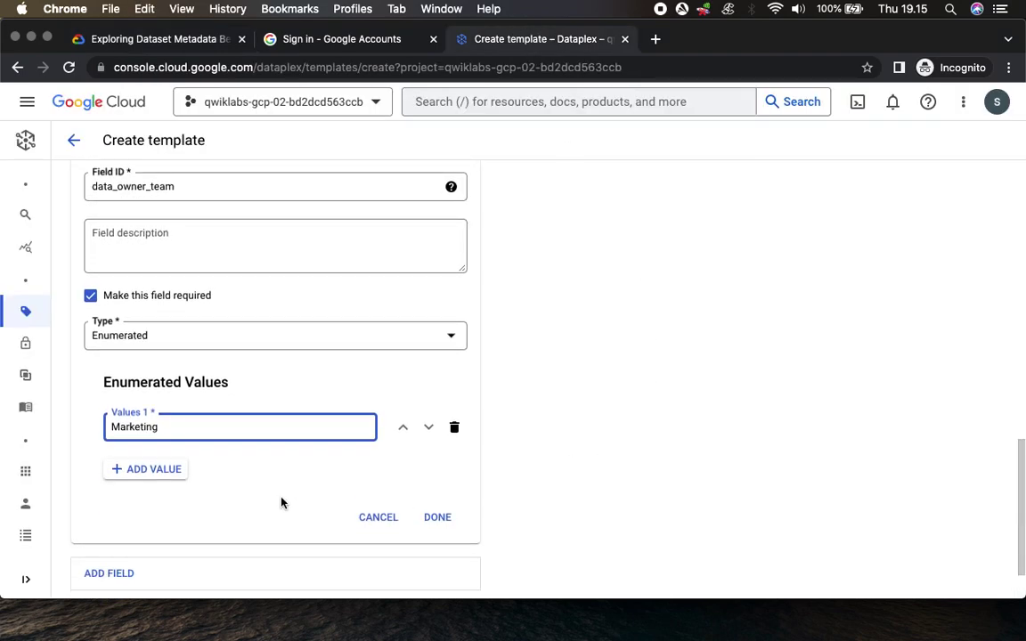
left_click(166, 481)
key("super+v")
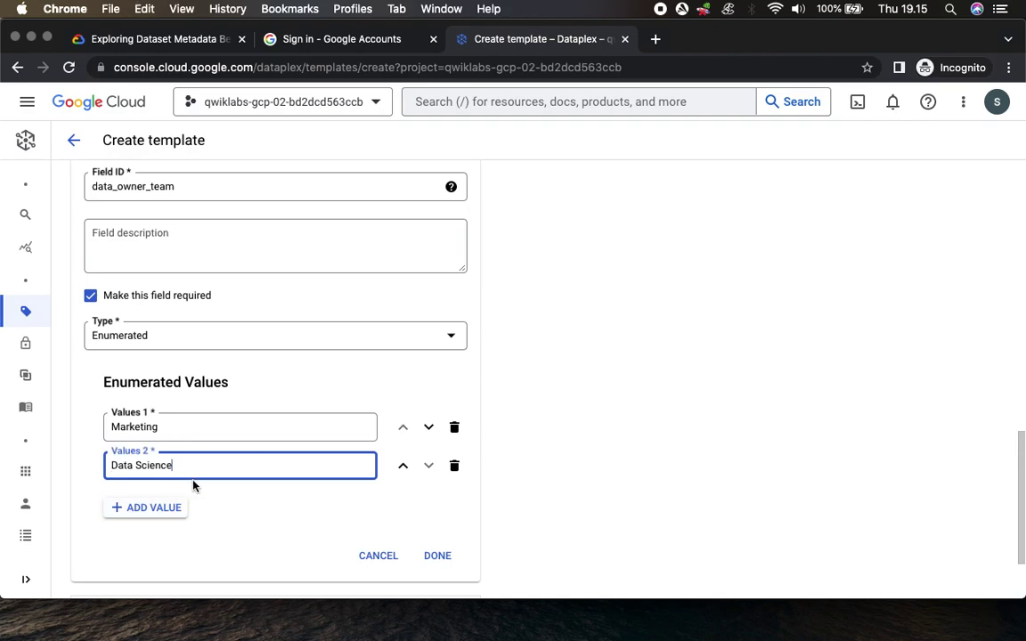
Step: Add "Sales", copied from the lab instructions, as the third enumerated value of the Data Owner Team field
left_click(147, 39)
double_click(329, 351)
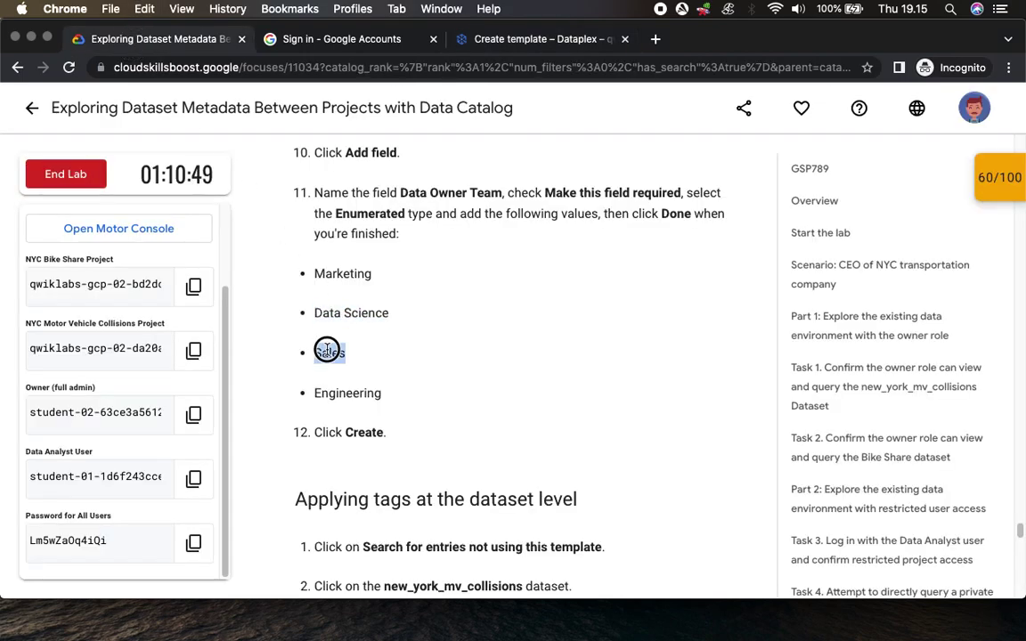
left_click(523, 40)
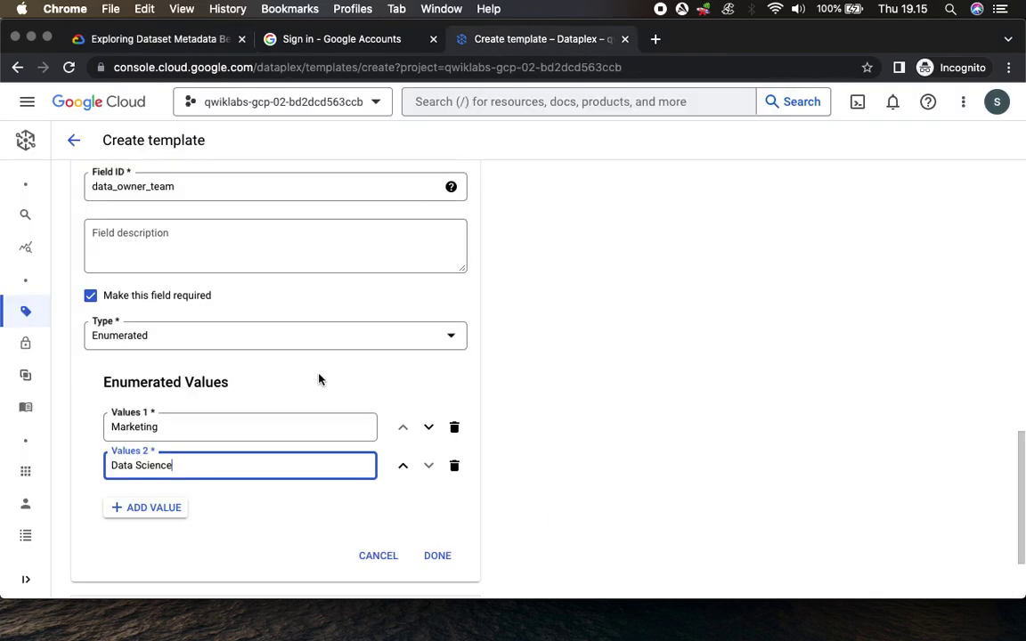
left_click(165, 508)
key("super+v")
Step: Add "Engineering", copied from the lab instructions, as the fourth enumerated value and finish the Data Owner Team field
left_click(152, 39)
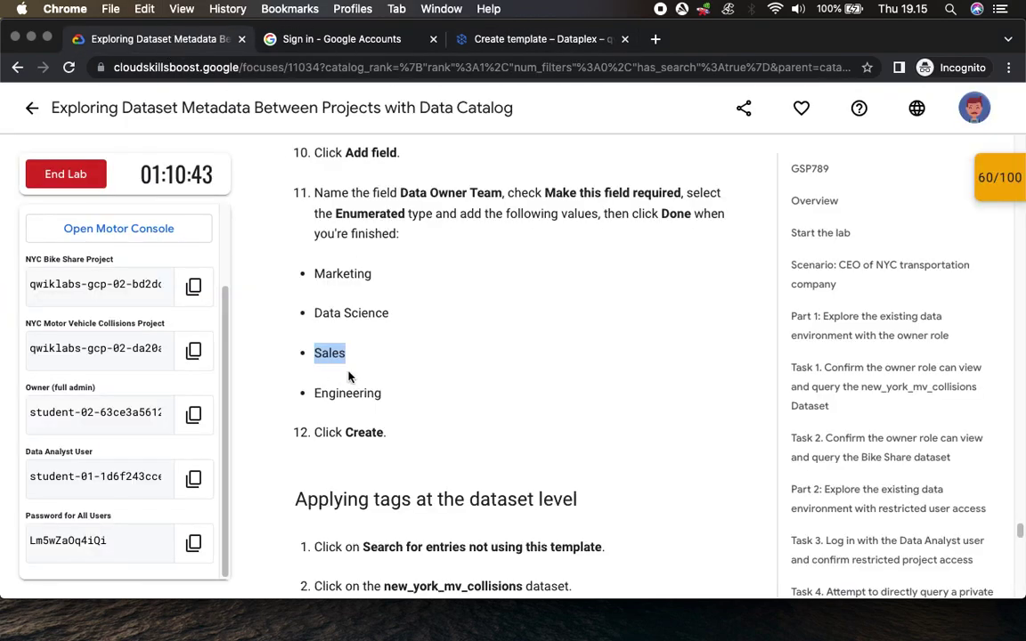
double_click(337, 395)
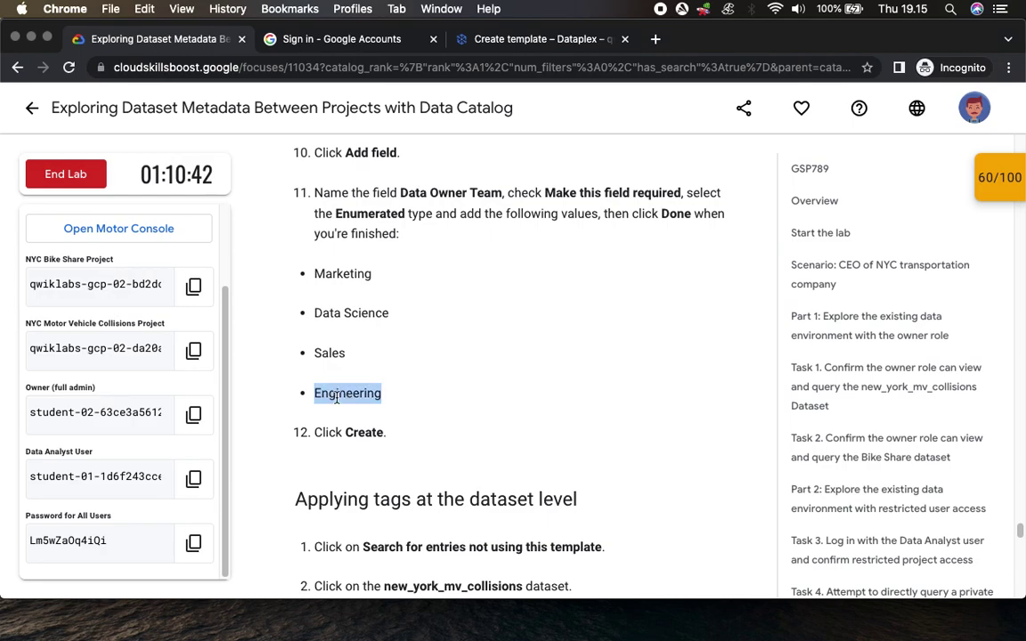
left_click(550, 40)
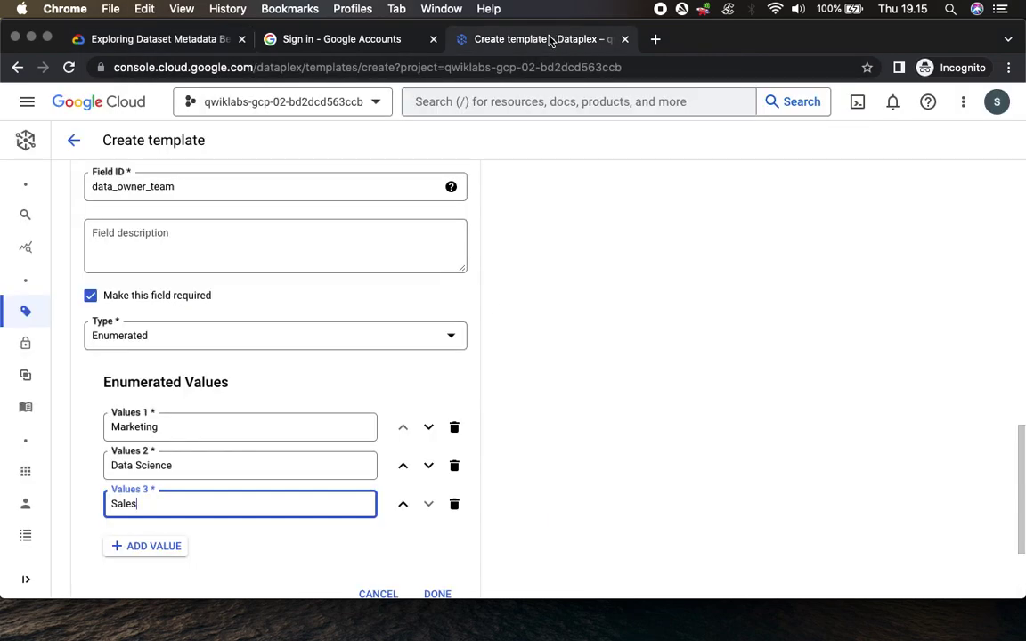
left_click(153, 546)
key("super+v")
scroll(588, 472, "down", 5)
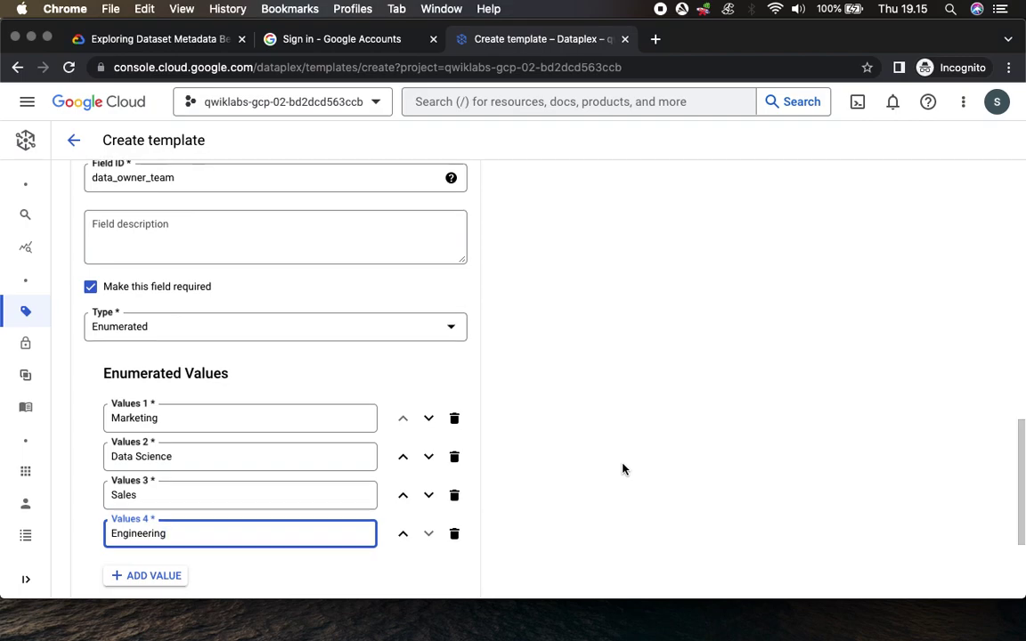
left_click(438, 449)
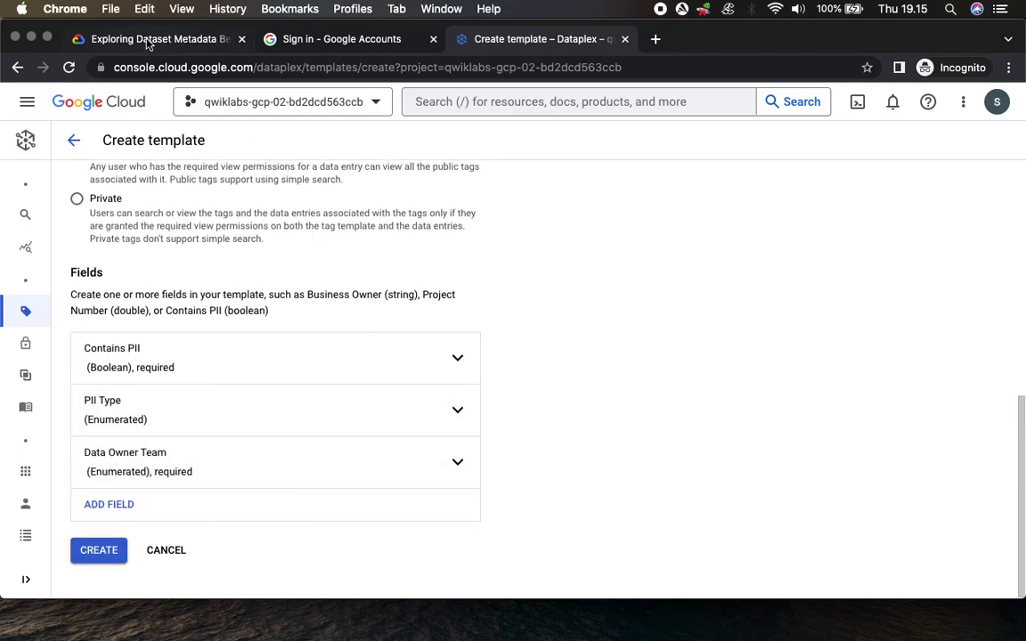
Step: Check step 12 of the lab instructions and create the tag template with its three fields
left_click(132, 35)
scroll(577, 454, "down", 5)
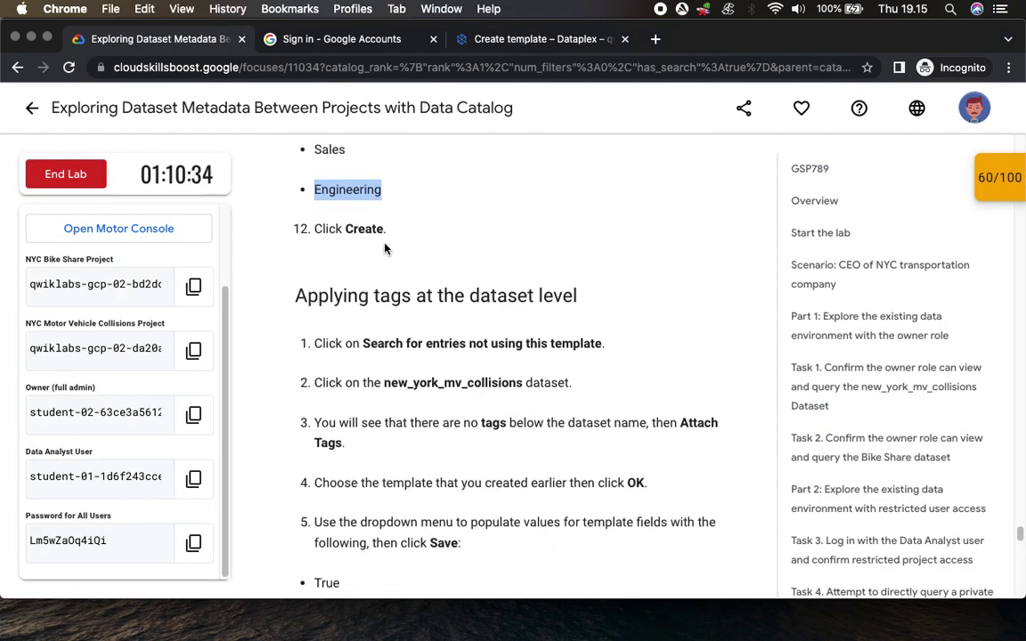
left_click_drag(336, 229, 434, 236)
left_click(533, 43)
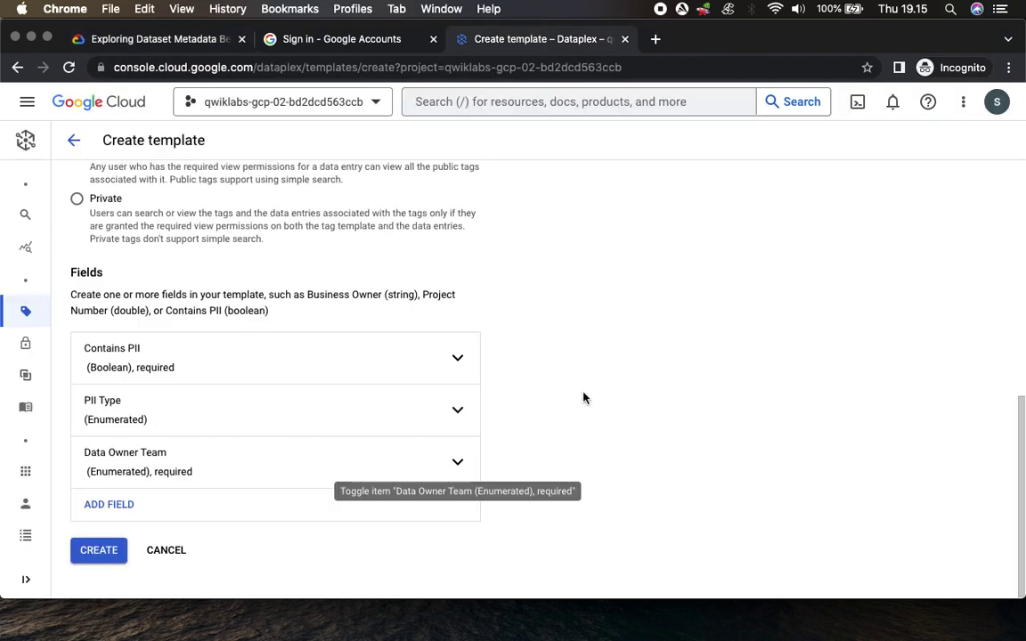
left_click(109, 551)
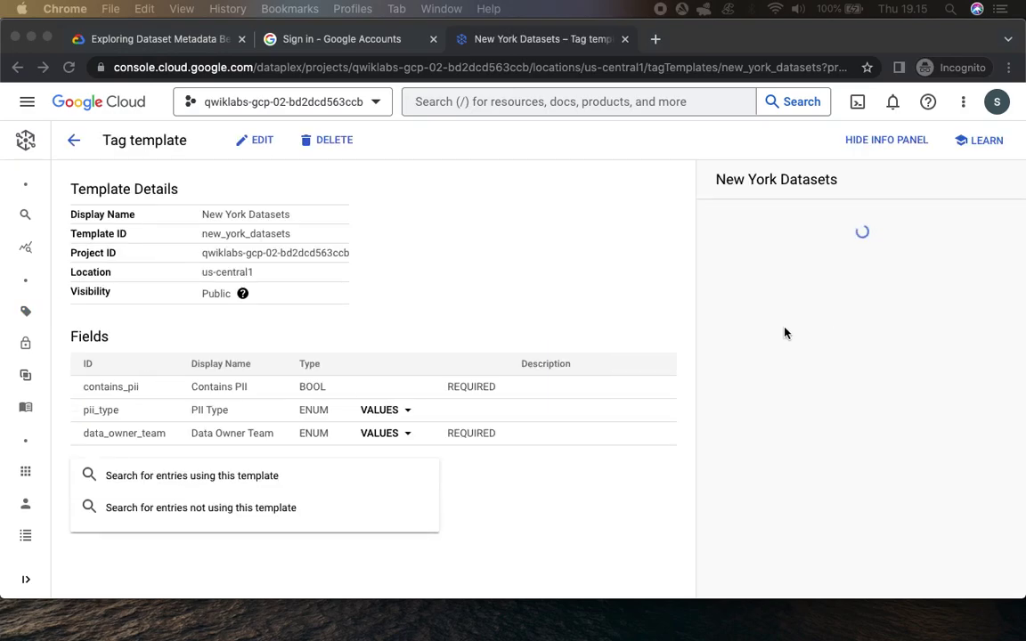
Step: Read the lab section on applying tags at the dataset level and search for entries not using the New York Datasets template
left_click(156, 40)
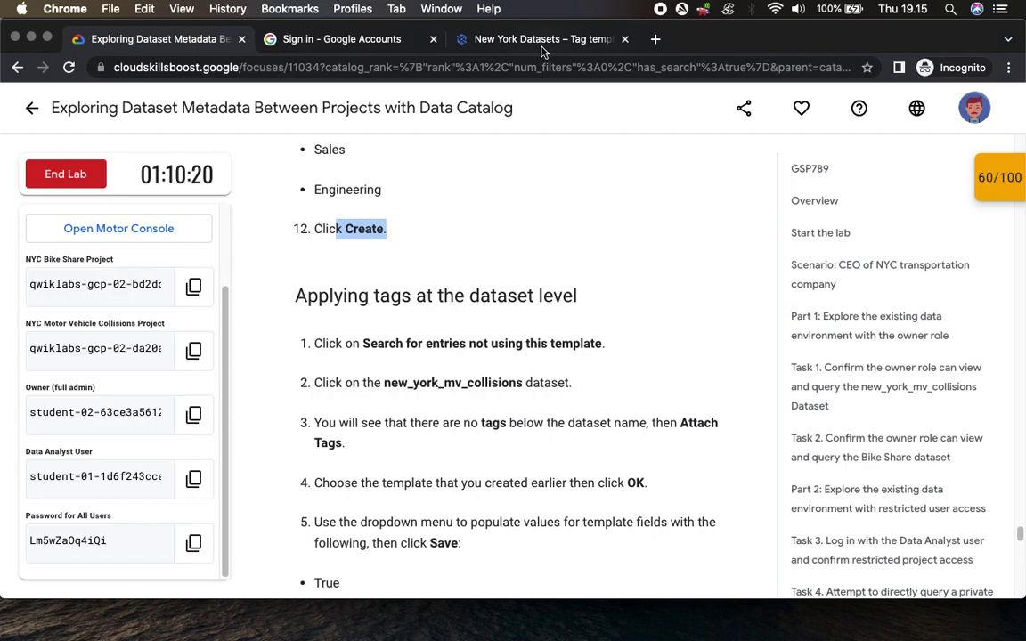
left_click(490, 42)
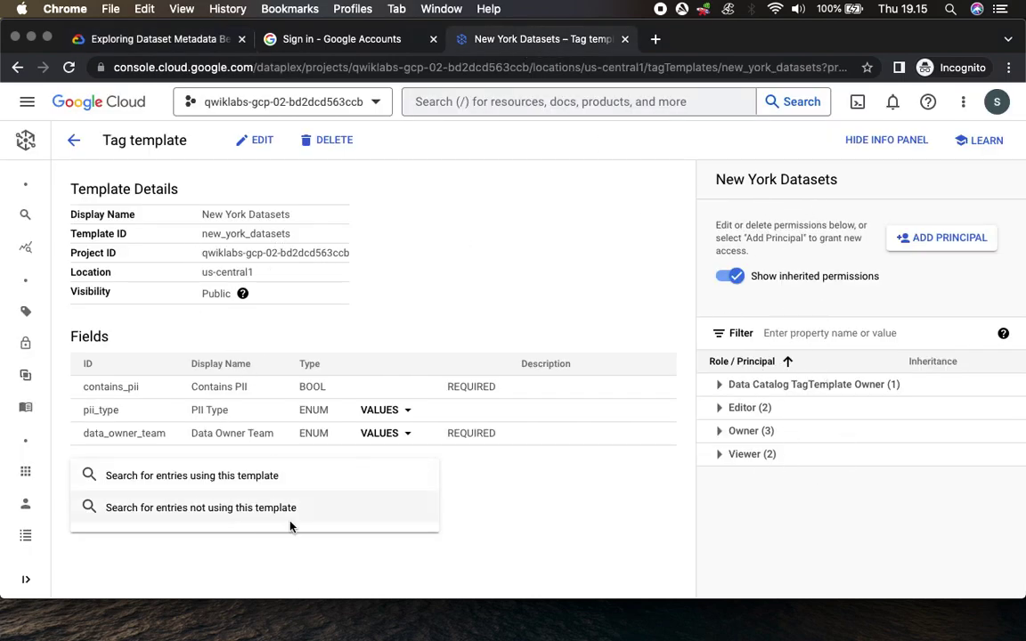
left_click(129, 40)
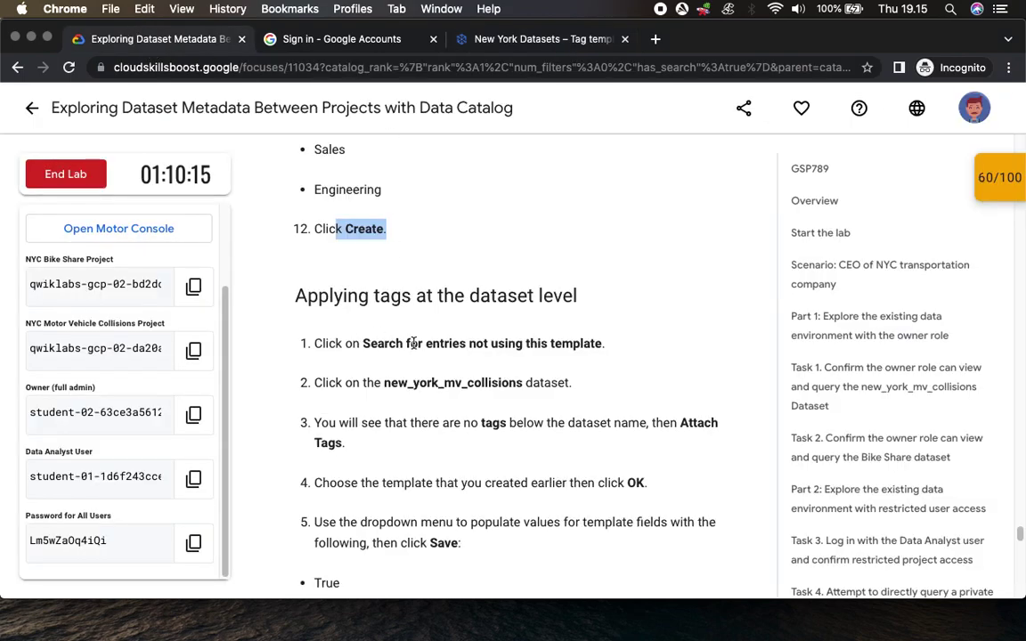
scroll(414, 348, "down", 3)
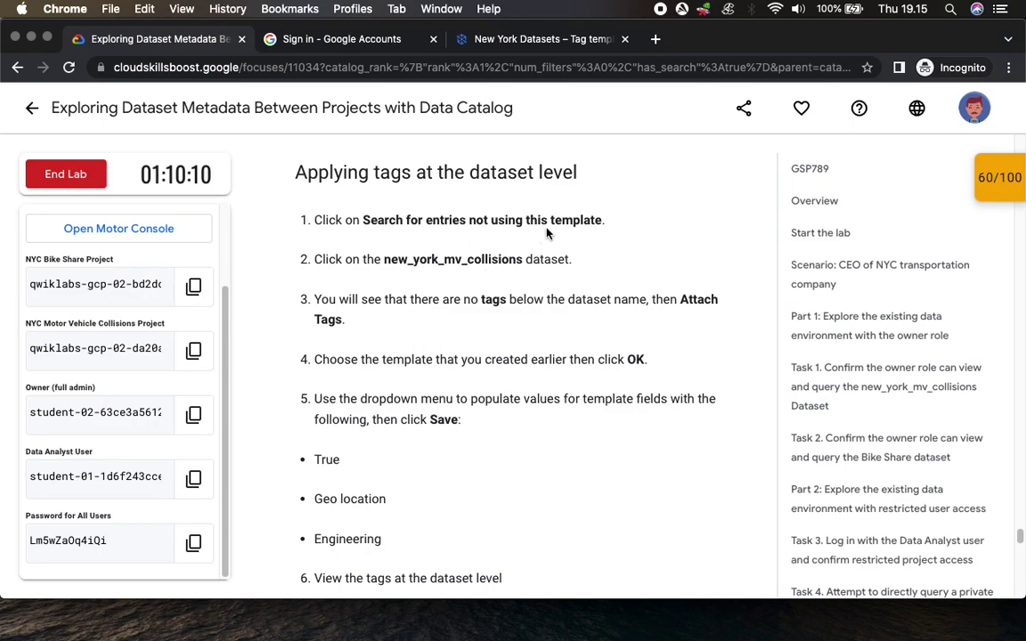
left_click(538, 43)
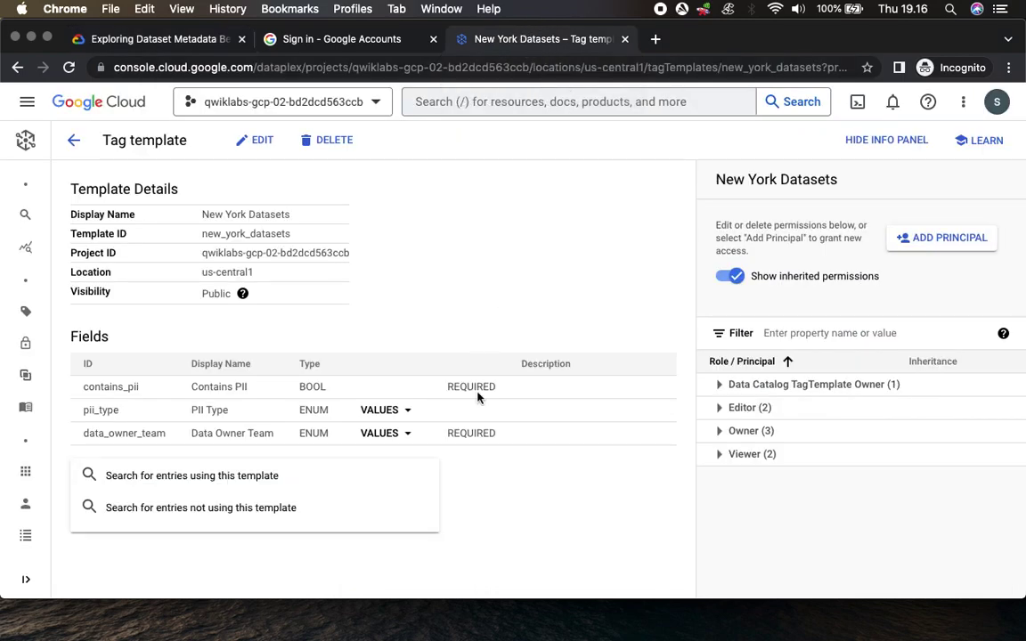
left_click(187, 46)
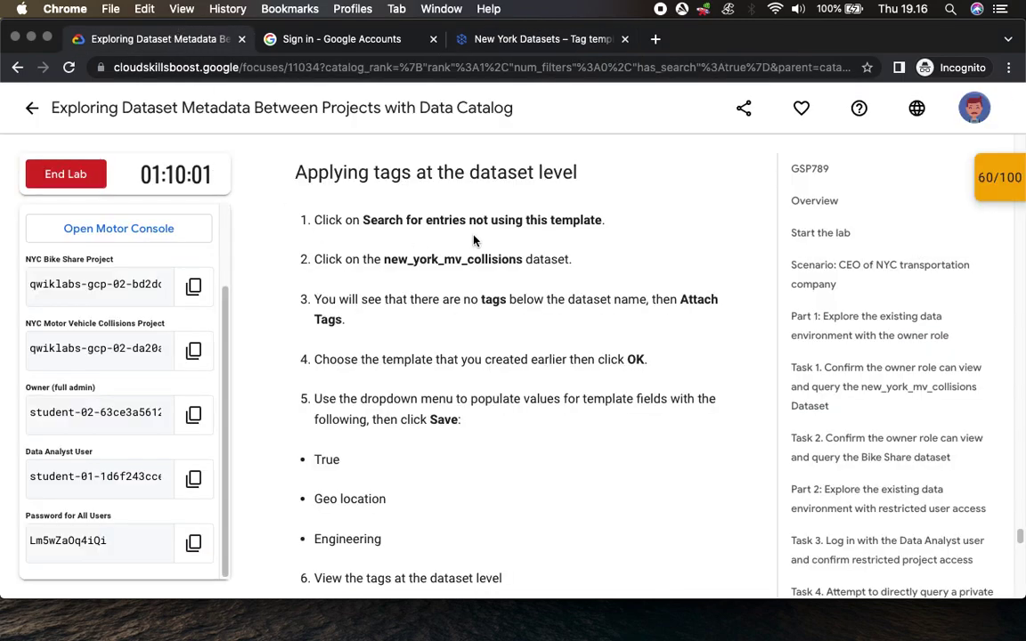
left_click(511, 43)
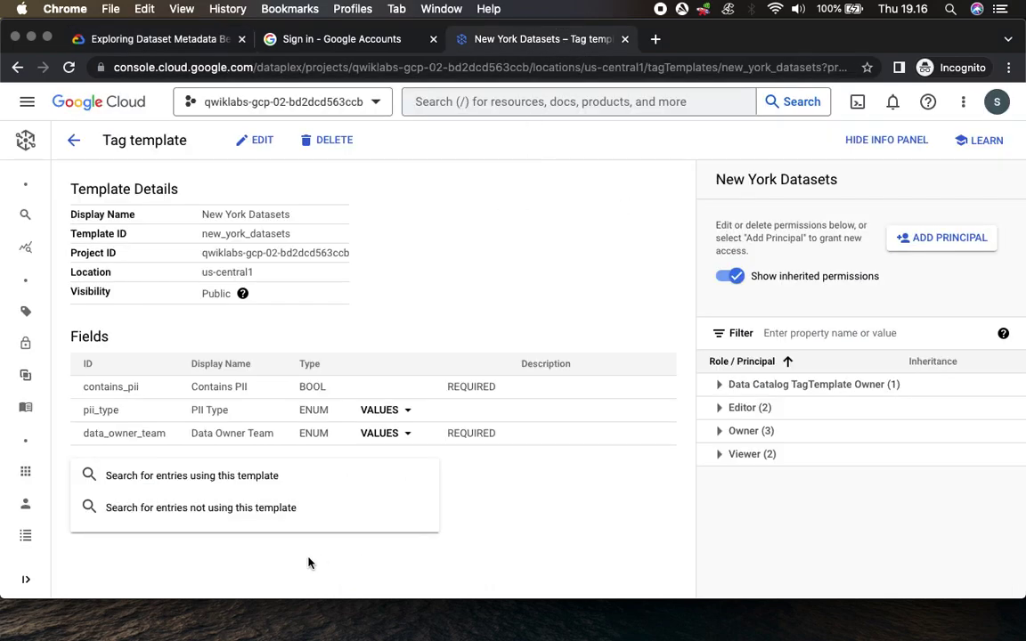
left_click(221, 512)
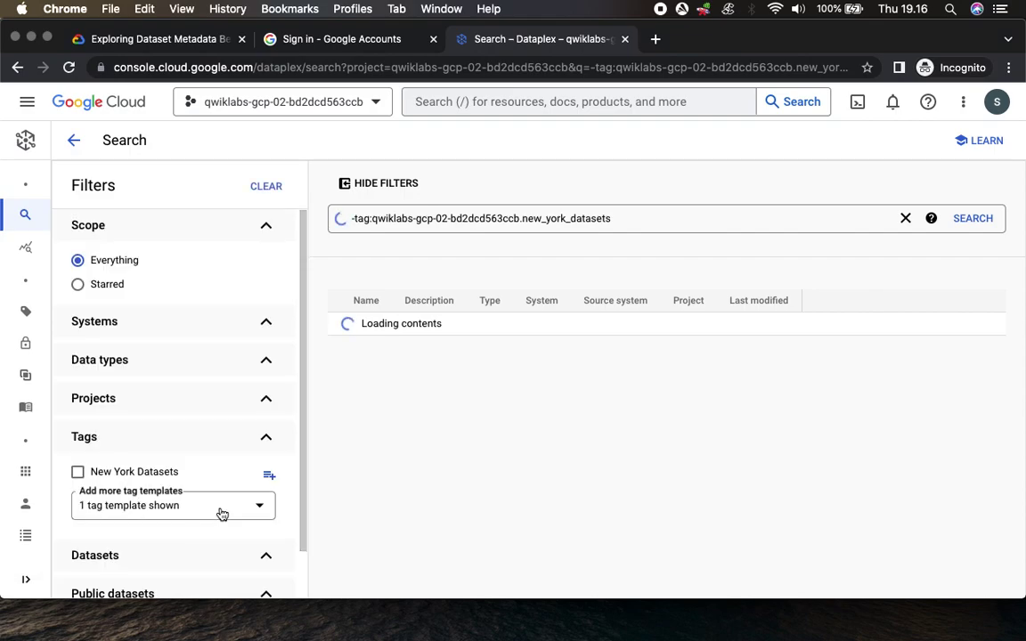
Step: Check step 2 of the lab instructions and open the new_york_mv_collisions dataset from the search results
left_click(150, 41)
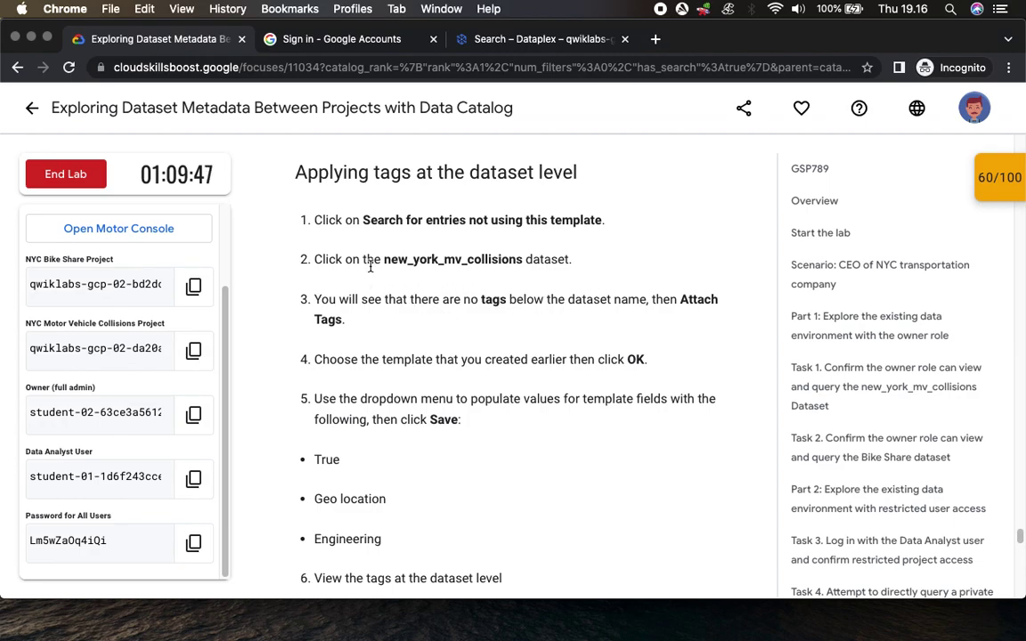
left_click(525, 41)
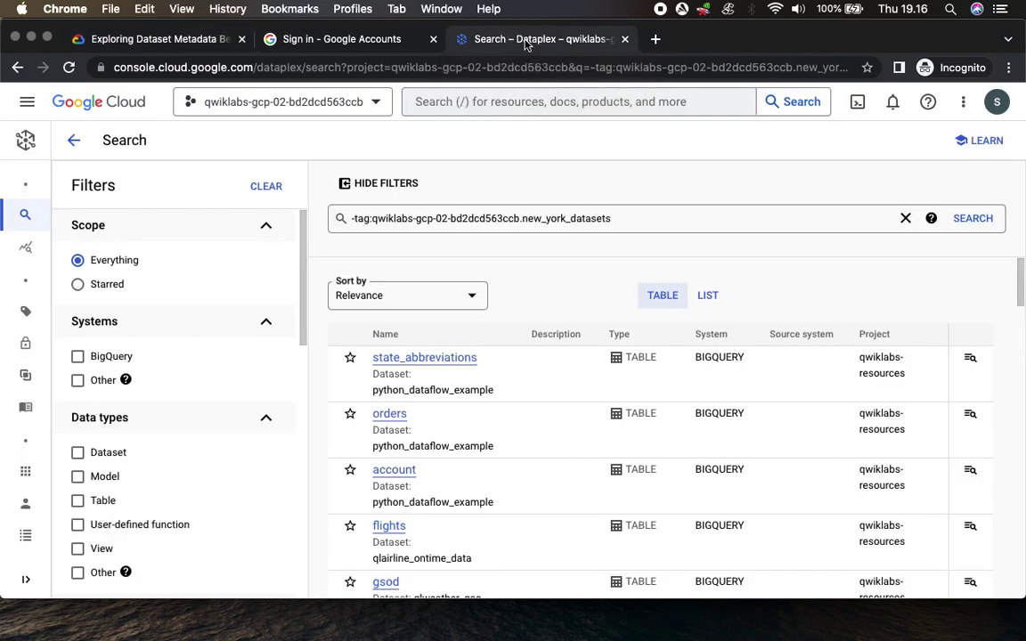
scroll(574, 384, "down", 4)
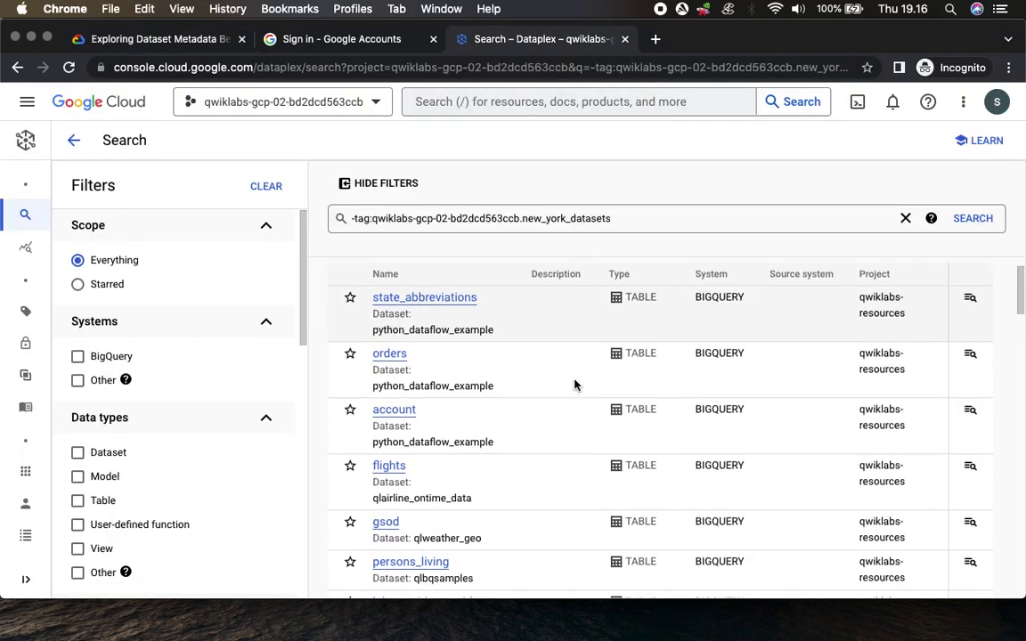
scroll(575, 385, "down", 6)
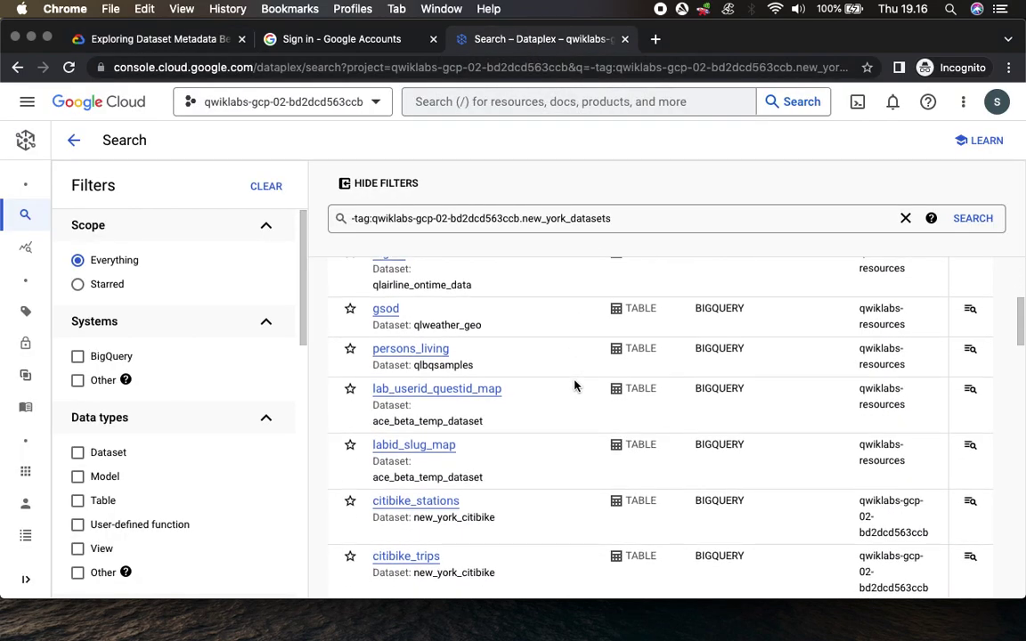
scroll(574, 385, "down", 4)
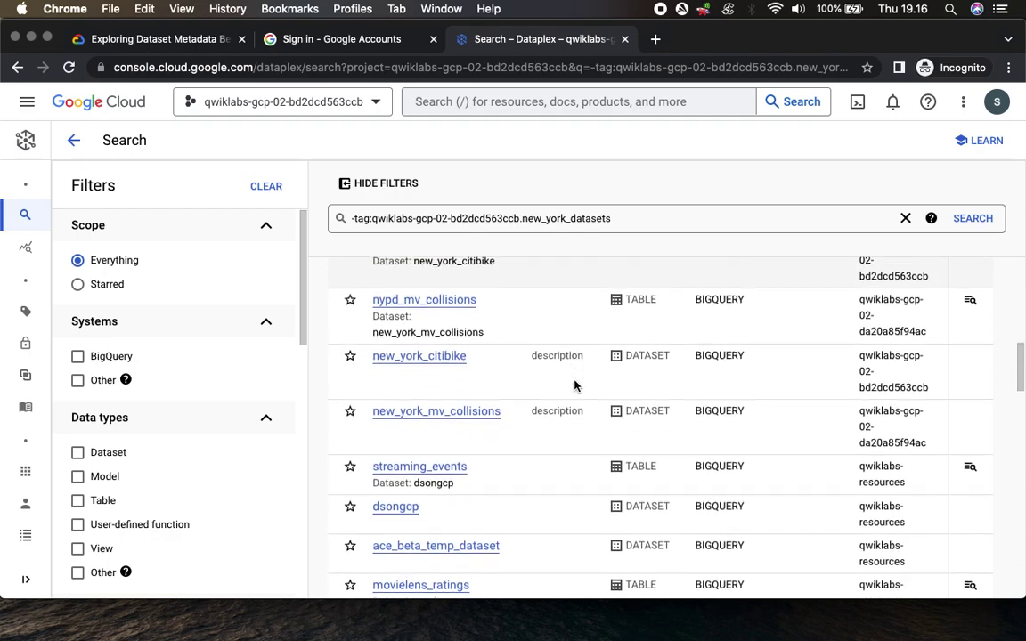
scroll(574, 385, "down", 3)
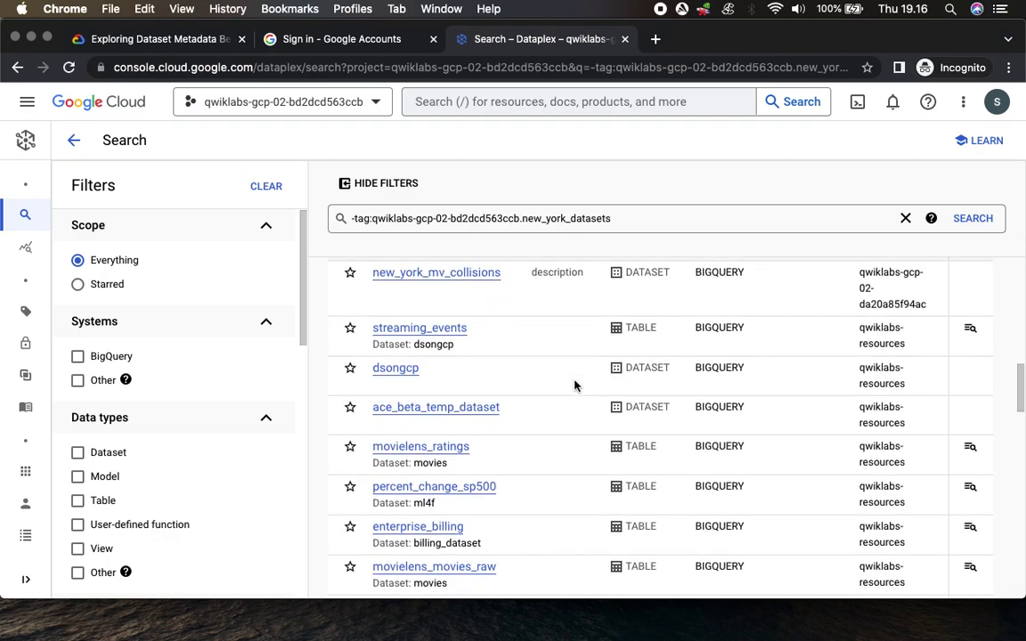
left_click(170, 45)
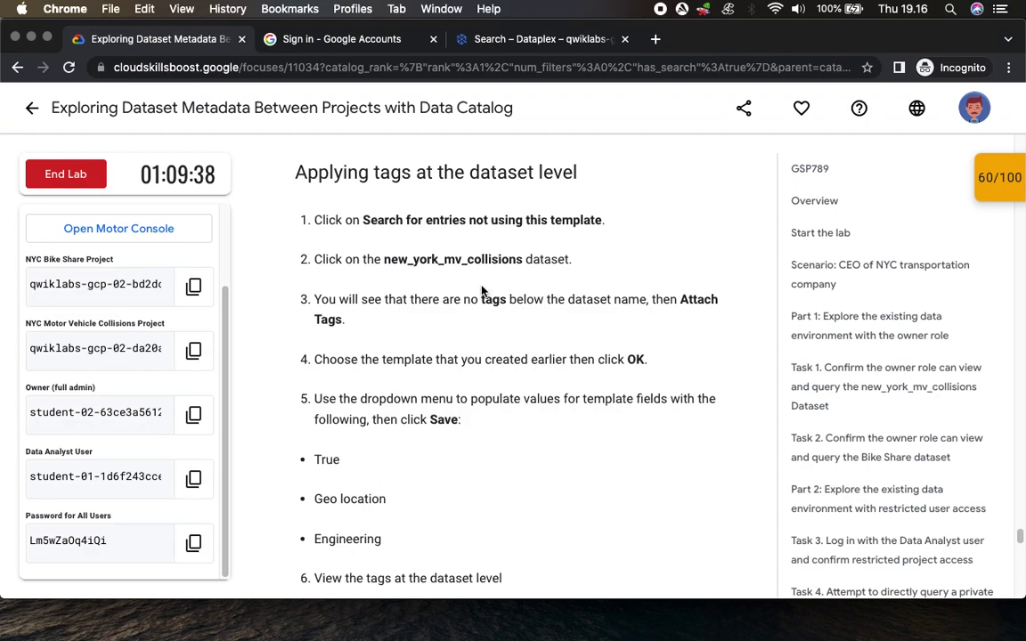
left_click(528, 41)
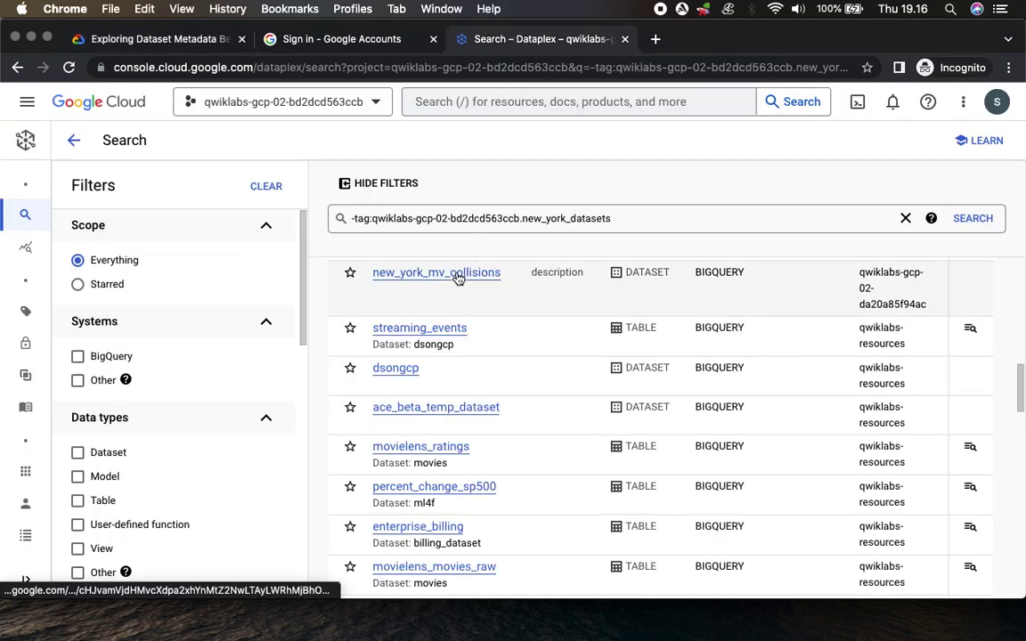
left_click(457, 278)
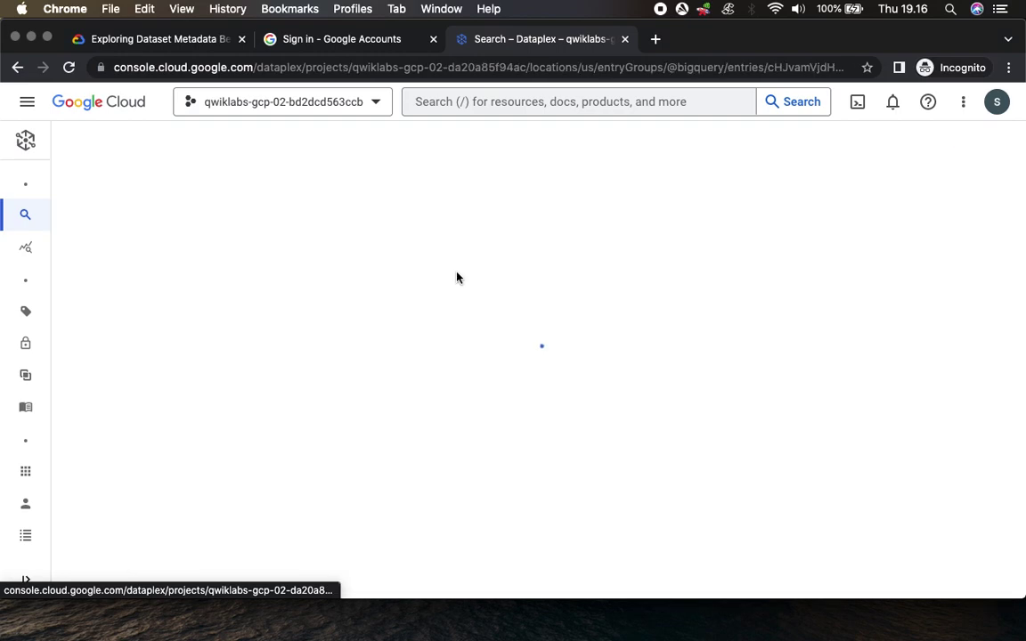
Step: Check step 3 of the lab instructions and start attaching tags to the new_york_mv_collisions dataset
left_click(166, 40)
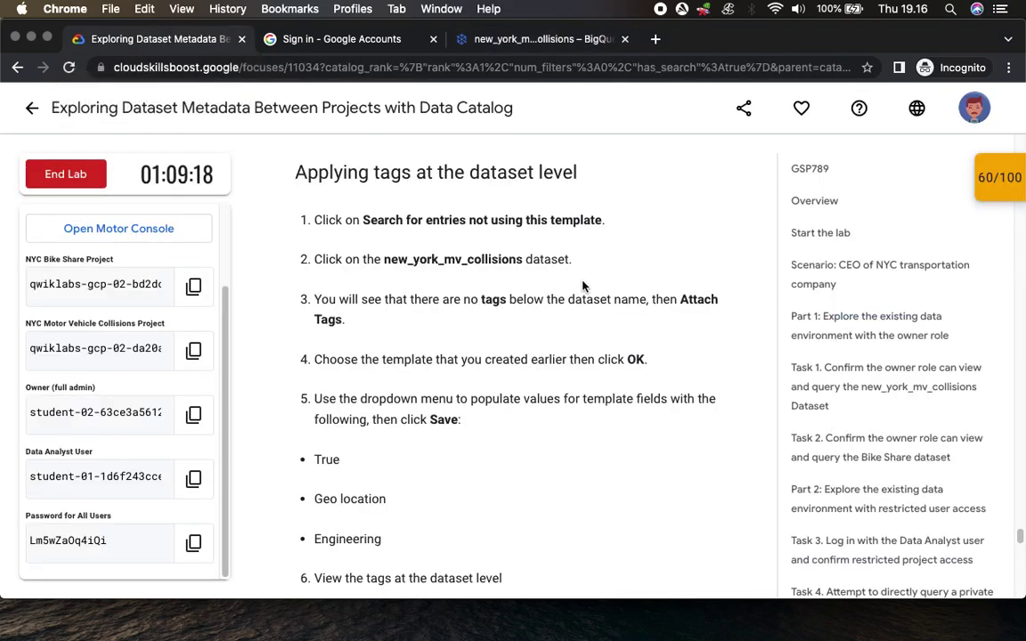
scroll(556, 286, "down", 3)
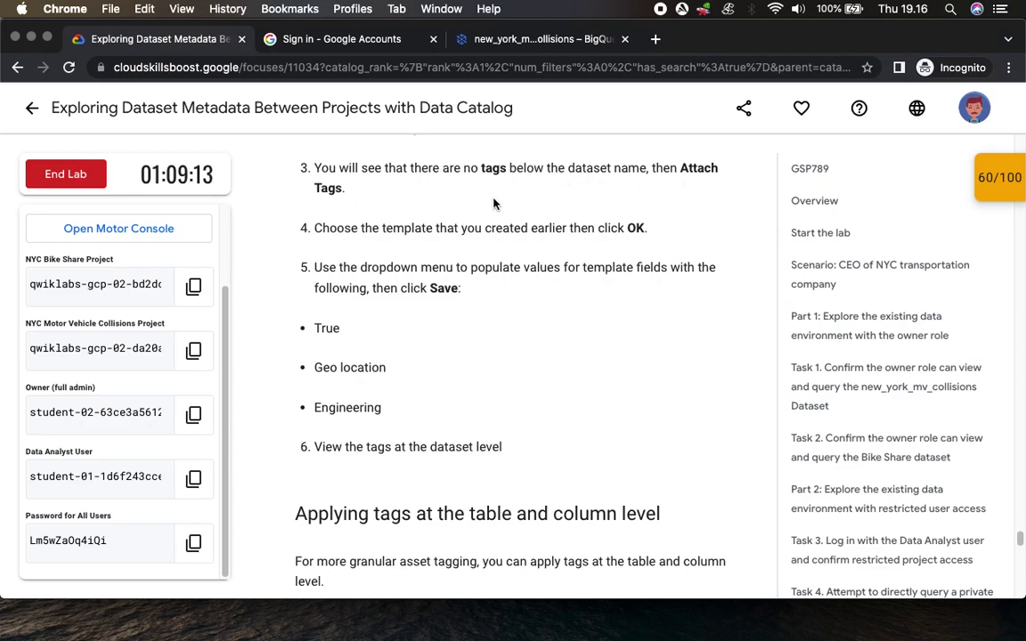
left_click(460, 38)
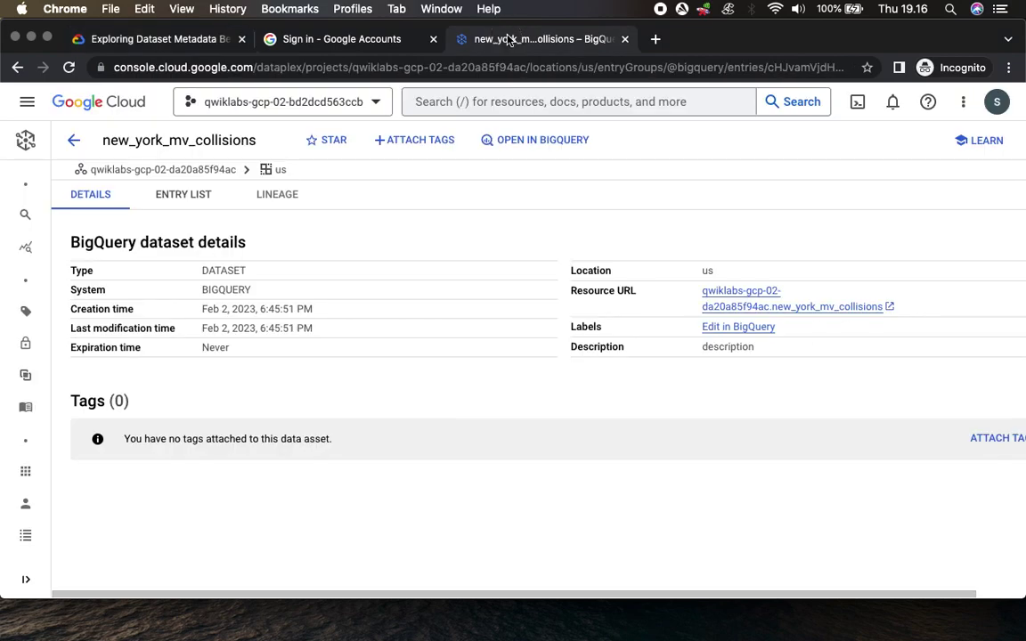
left_click(201, 44)
left_click(445, 41)
left_click(417, 143)
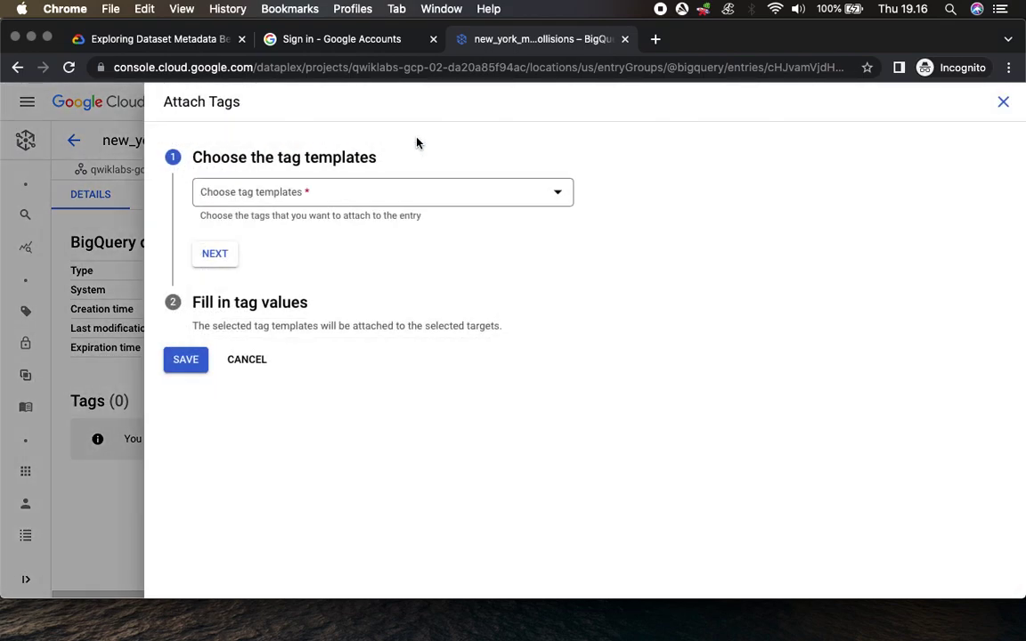
Step: Check step 4 of the lab instructions and choose New York Datasets as the tag template to attach
left_click(163, 46)
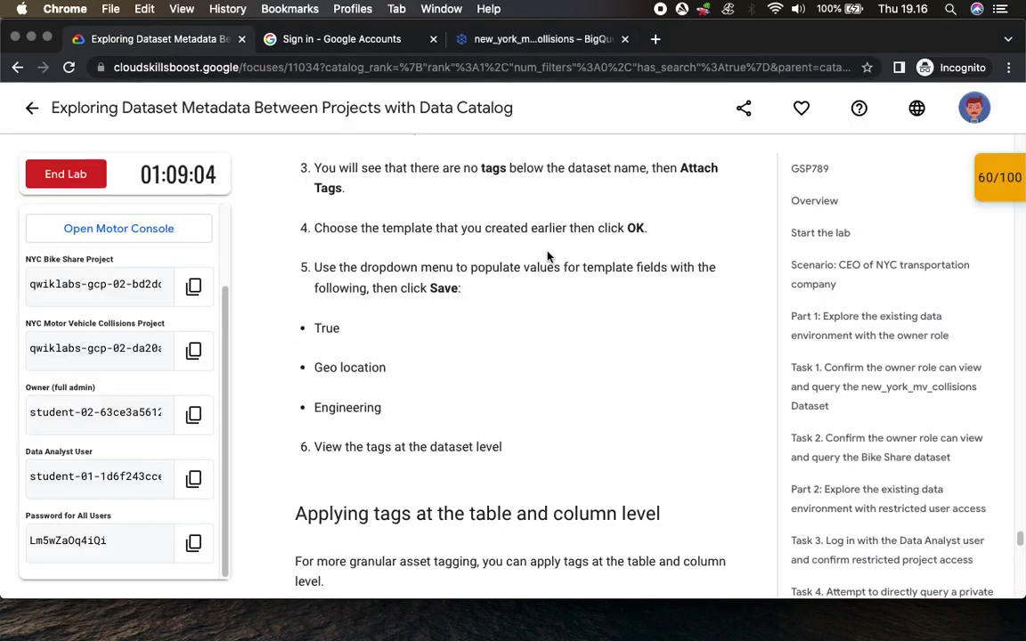
scroll(490, 214, "down", 2)
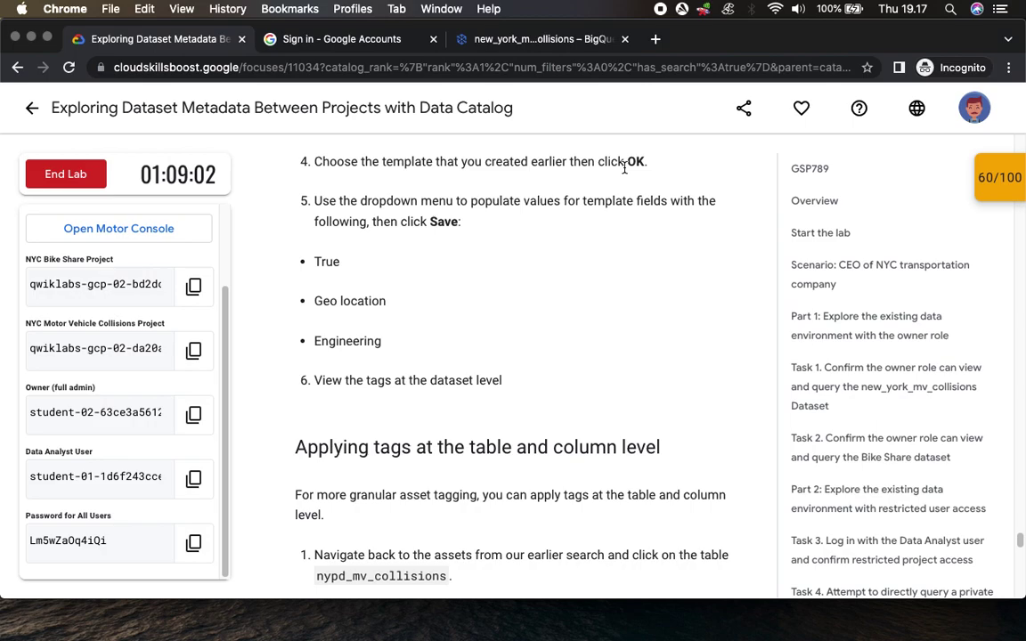
left_click(553, 39)
left_click(314, 187)
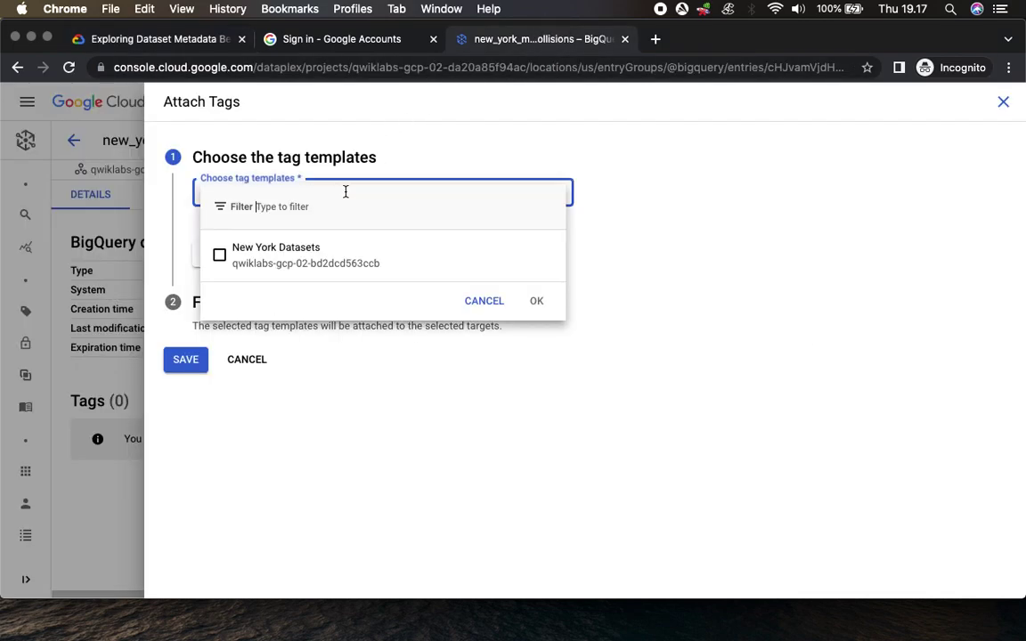
left_click(299, 260)
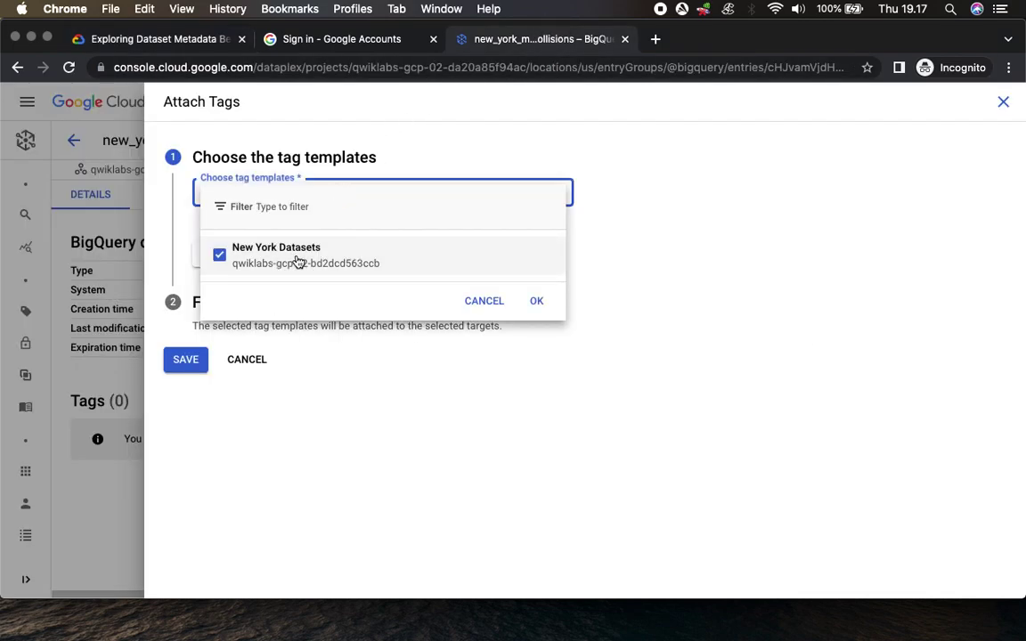
left_click(538, 305)
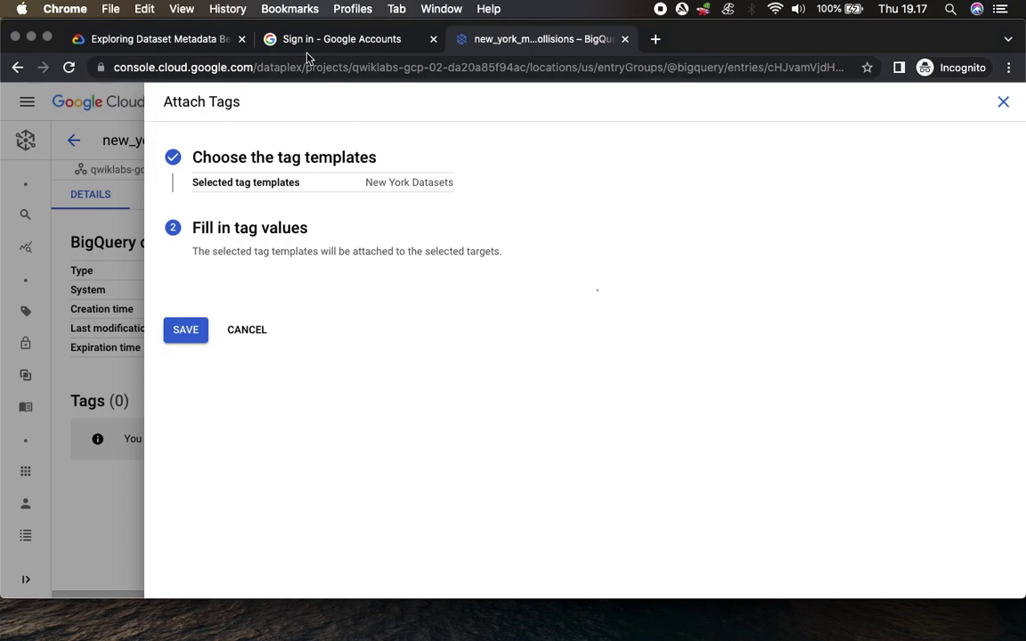
Step: Look up the tag values in step 5 of the lab and set Contains PII to TRUE and PII Type to Geo location
left_click(191, 41)
scroll(513, 280, "down", 2)
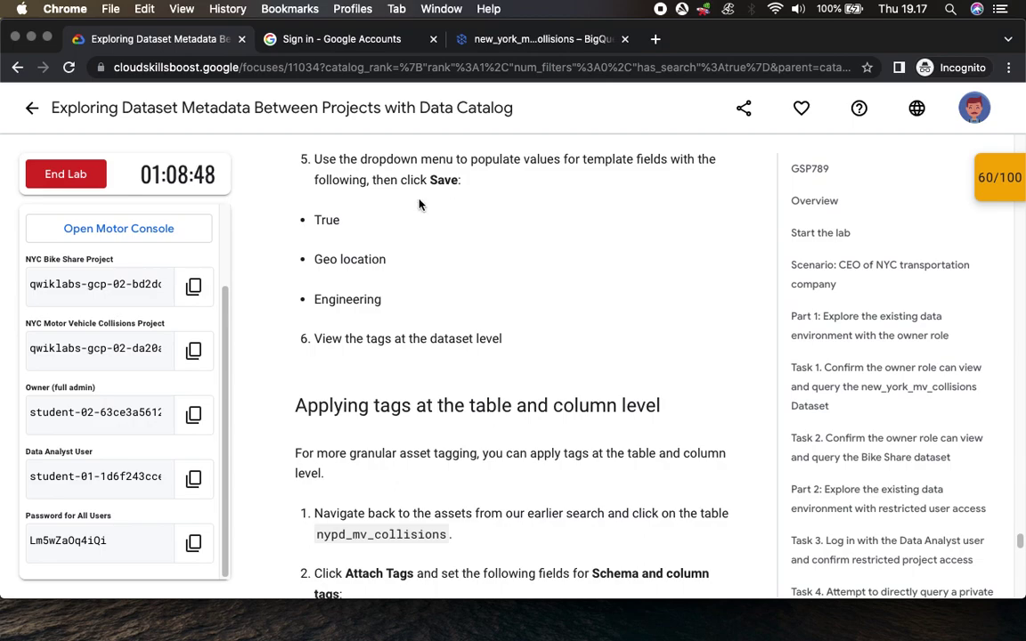
left_click(539, 39)
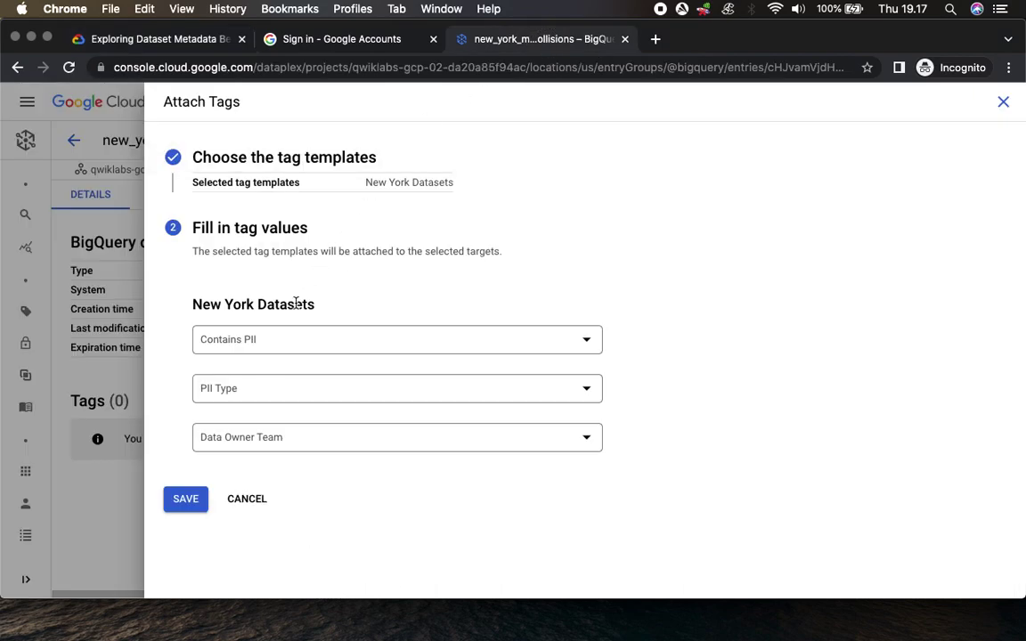
left_click(270, 348)
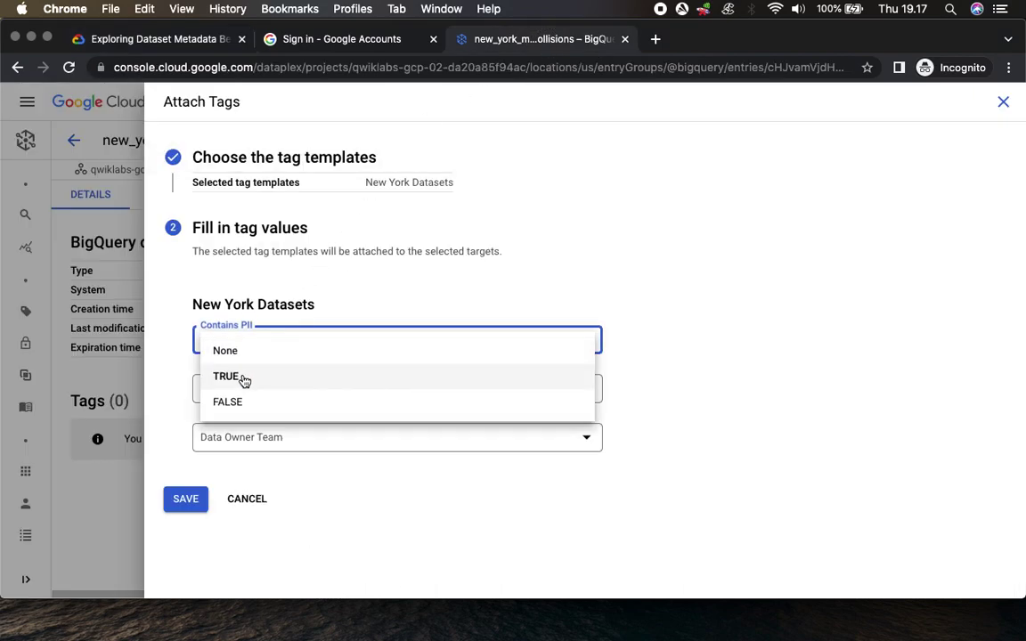
left_click(242, 378)
left_click(236, 392)
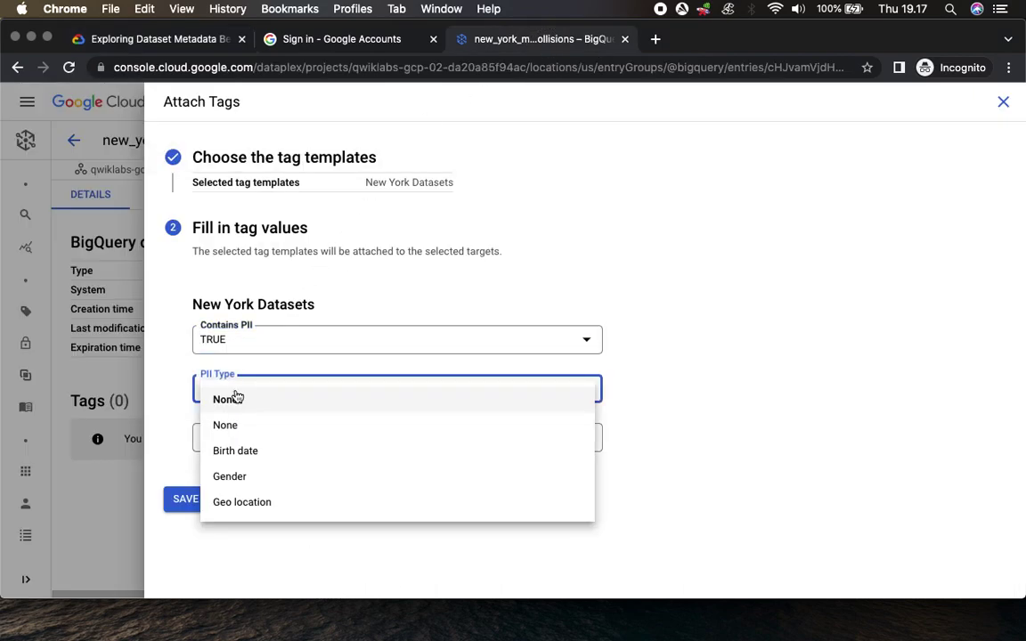
left_click(241, 508)
Step: Set Data Owner Team to Engineering as the lab instructs and save the tag on the new_york_mv_collisions dataset
left_click(164, 40)
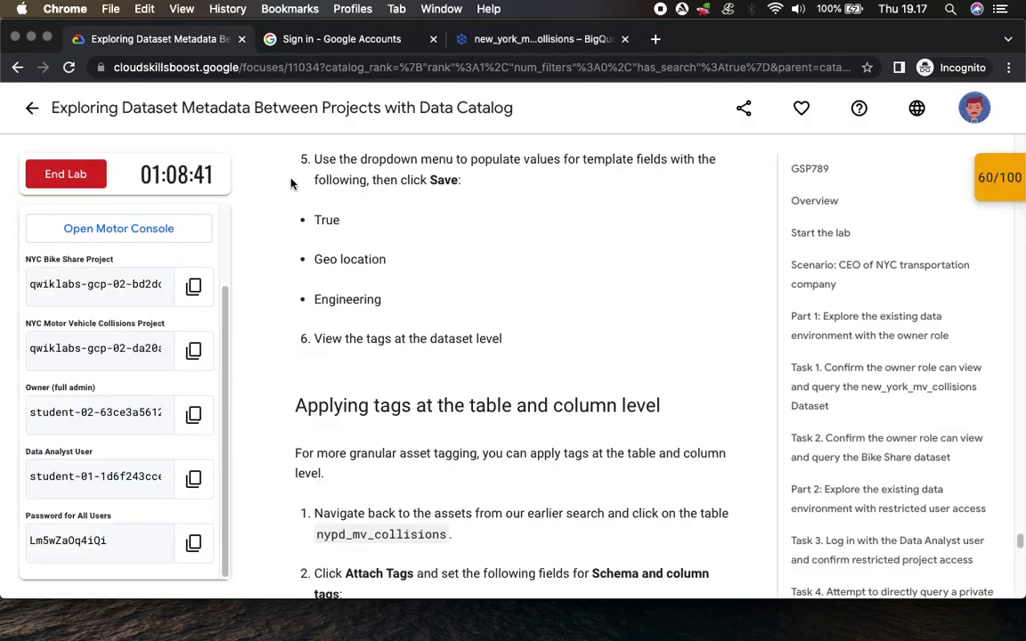
left_click(538, 39)
left_click(273, 437)
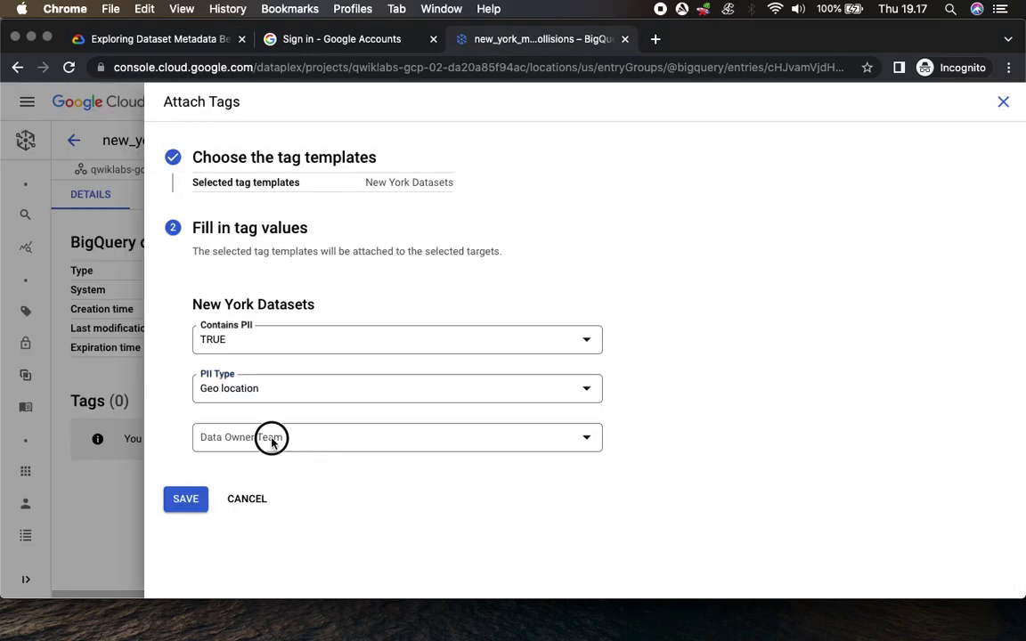
left_click(240, 547)
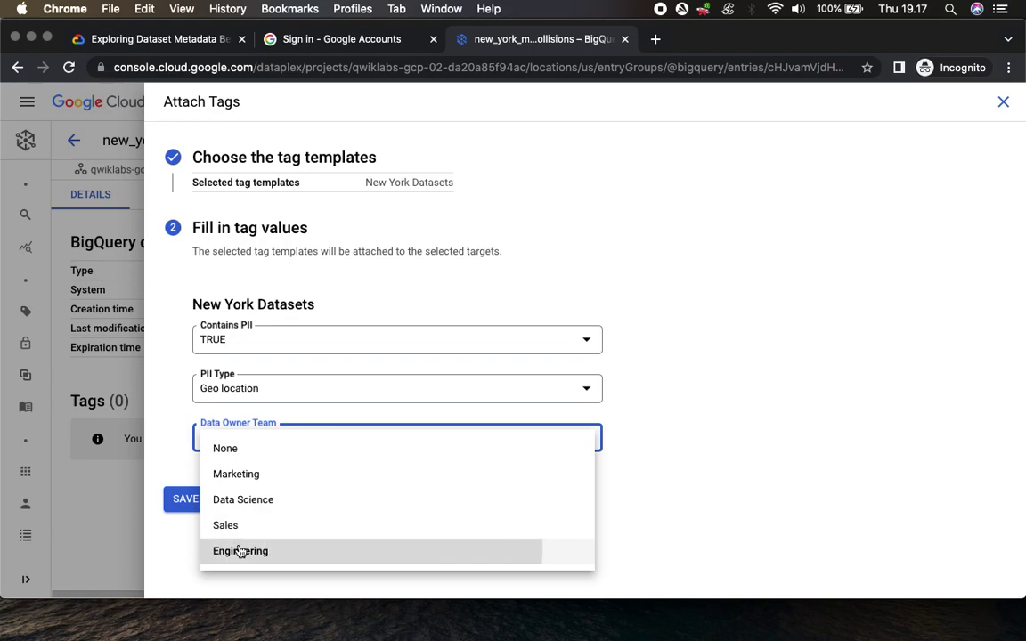
left_click(155, 40)
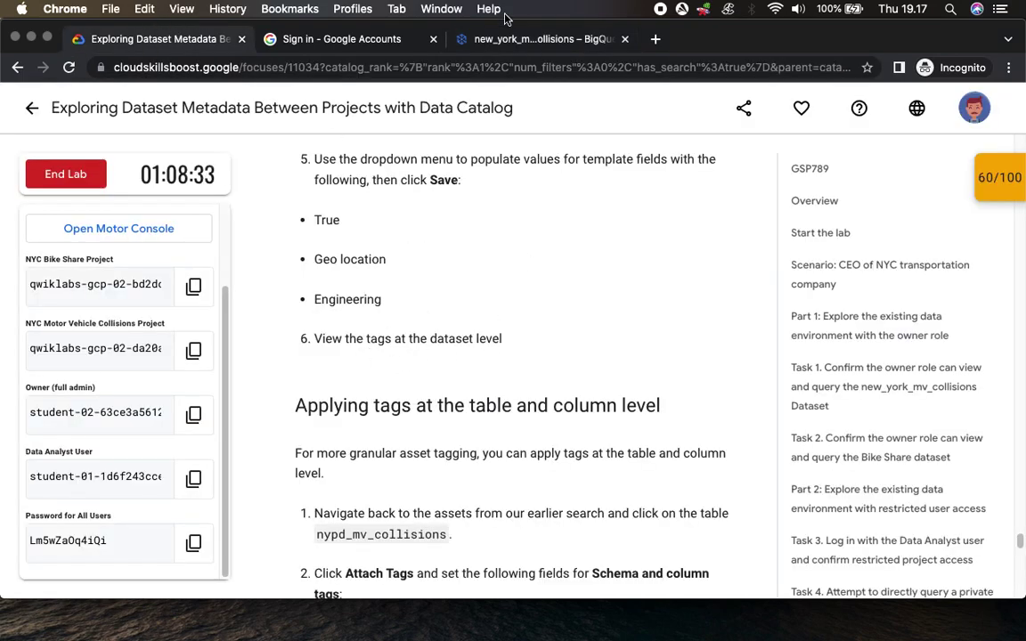
left_click(522, 37)
left_click(188, 504)
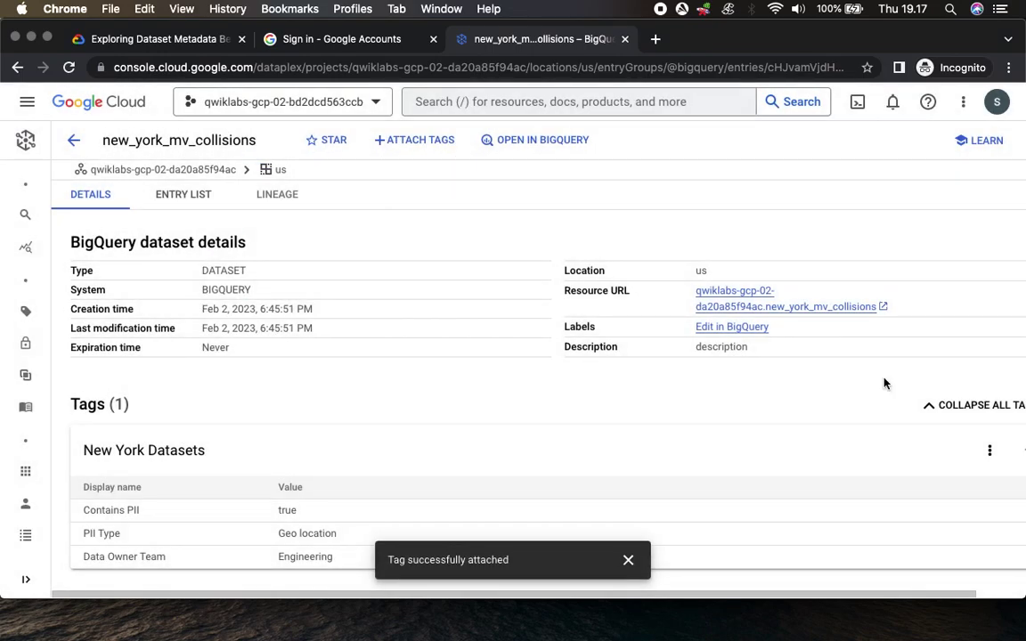
Step: Review the tag attached to the new_york_mv_collisions dataset and read the lab's instructions on table and column level tags
scroll(306, 390, "down", 1)
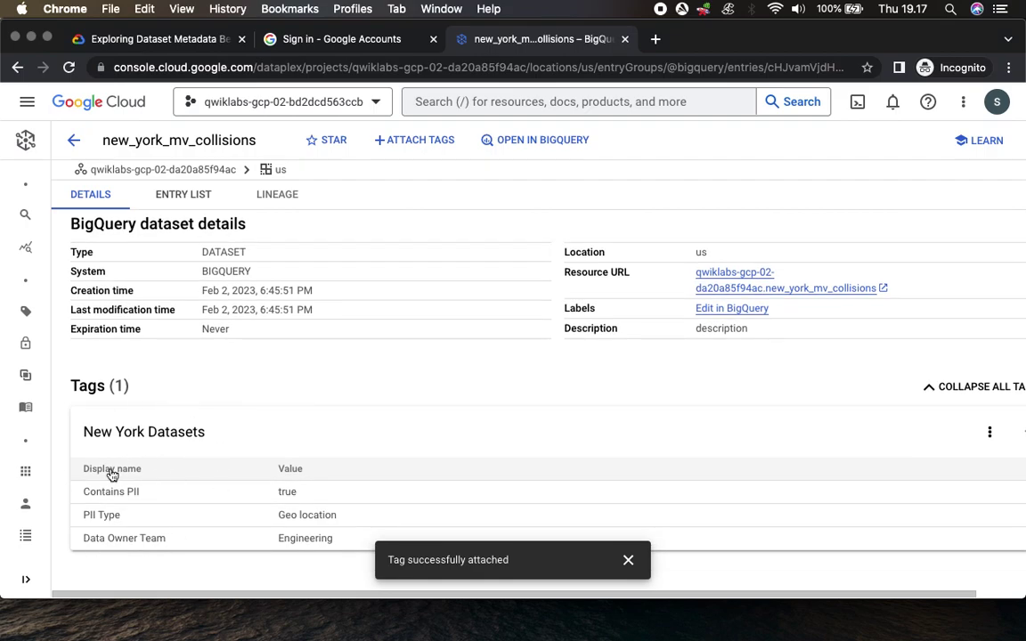
left_click(628, 560)
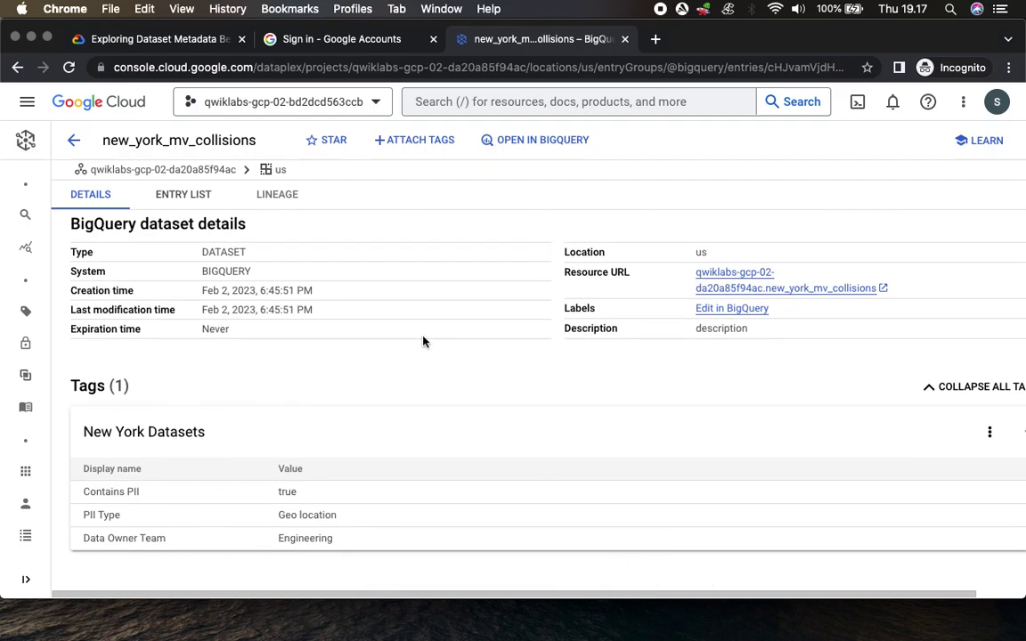
left_click(160, 39)
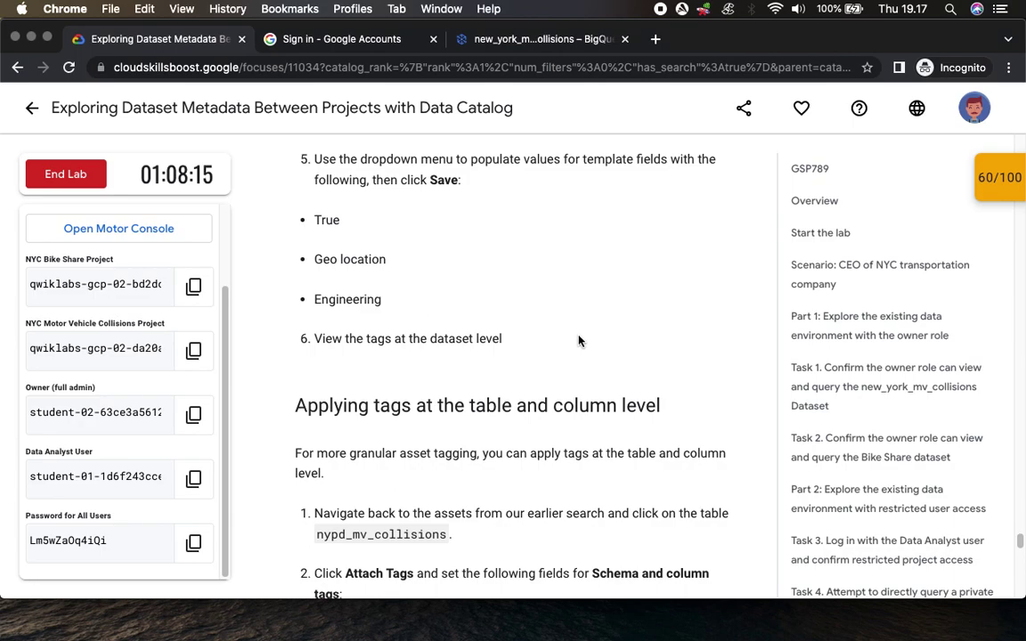
scroll(578, 341, "down", 6)
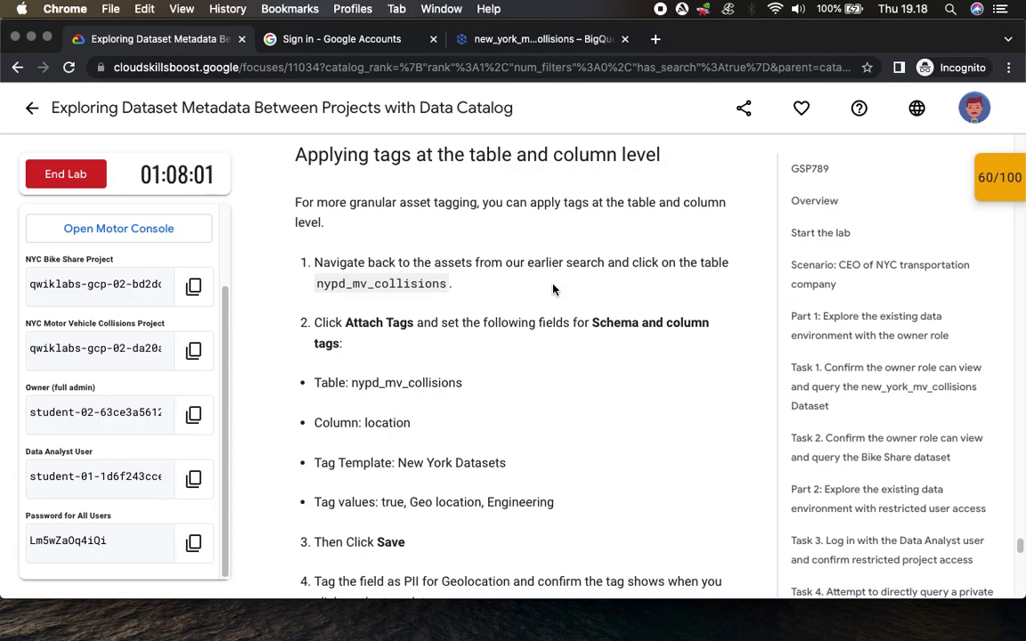
Step: Return to the asset search results and open the nypd_mv_collisions table named in step 1 of the lab
left_click(539, 40)
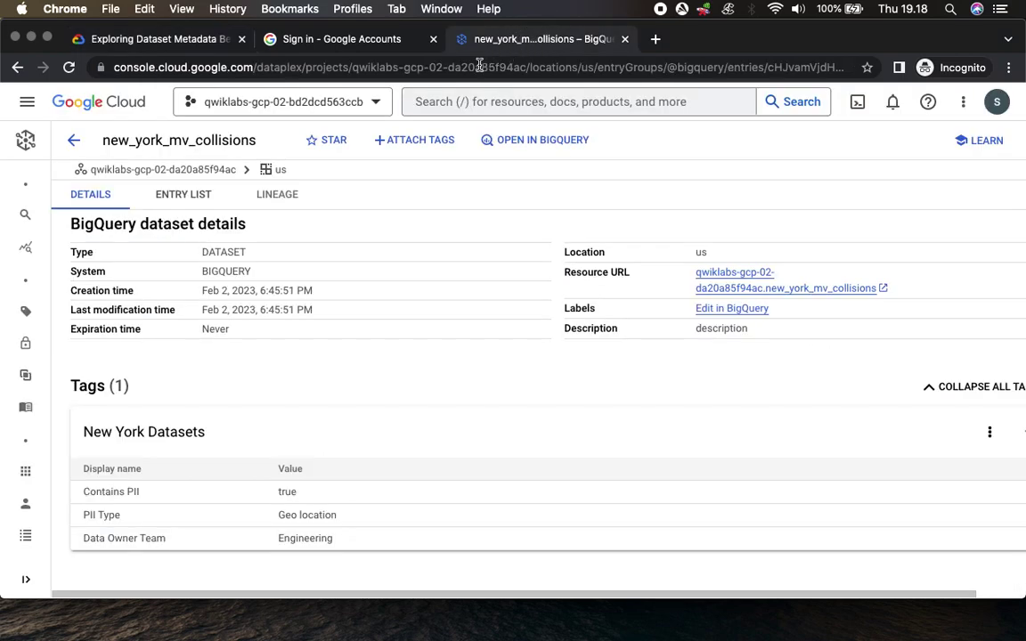
left_click(74, 139)
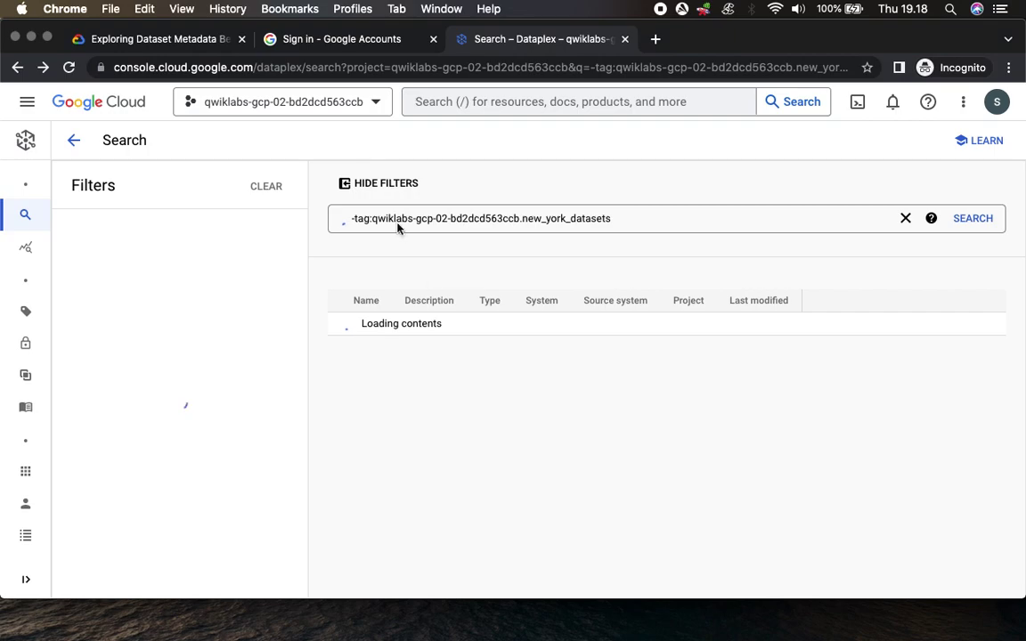
left_click(181, 43)
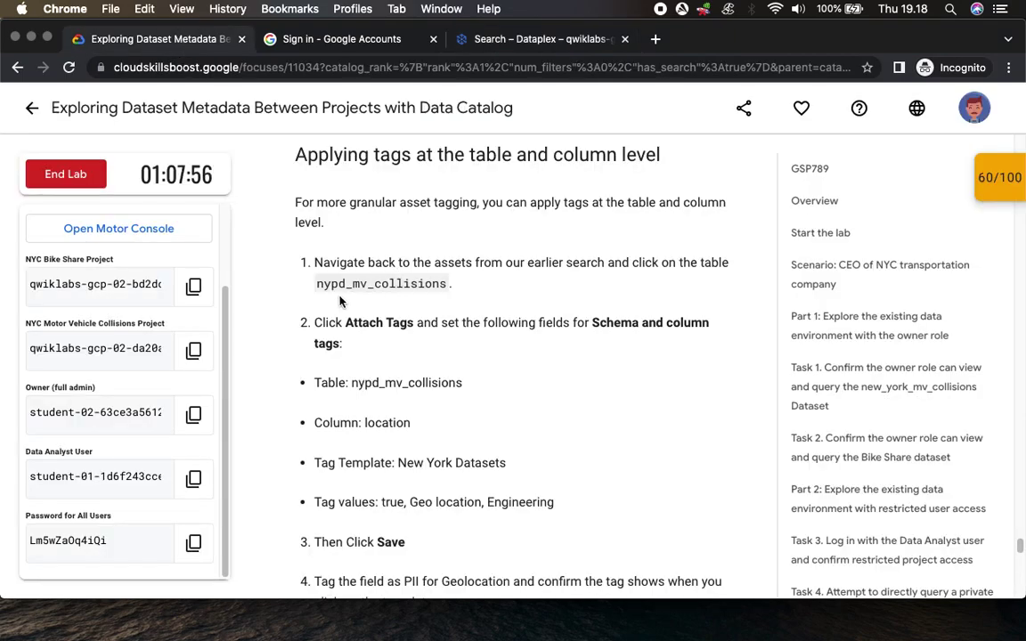
left_click(544, 38)
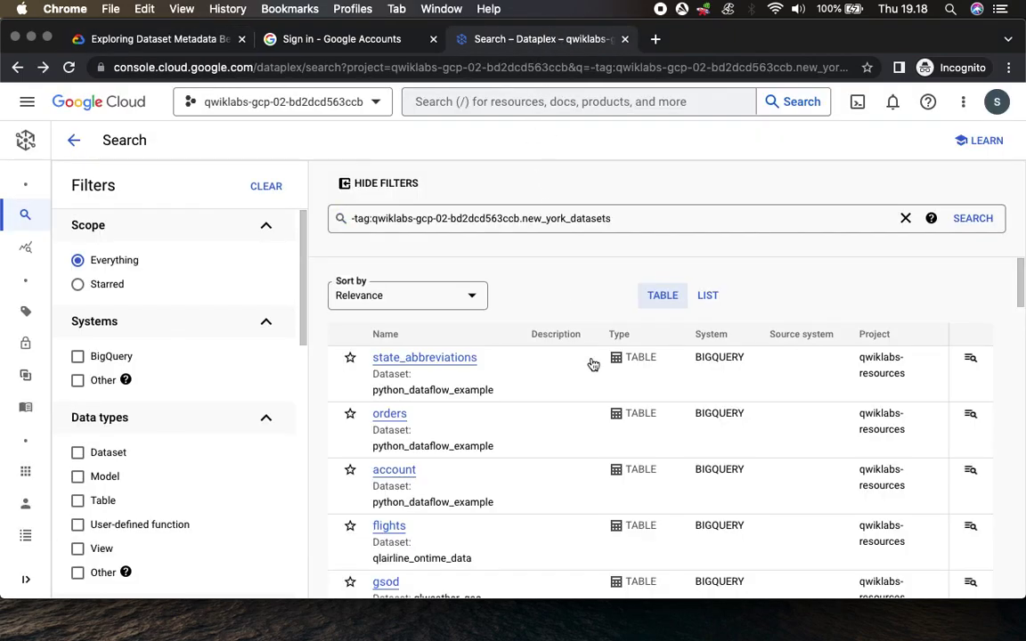
scroll(548, 459, "down", 5)
scroll(548, 458, "down", 5)
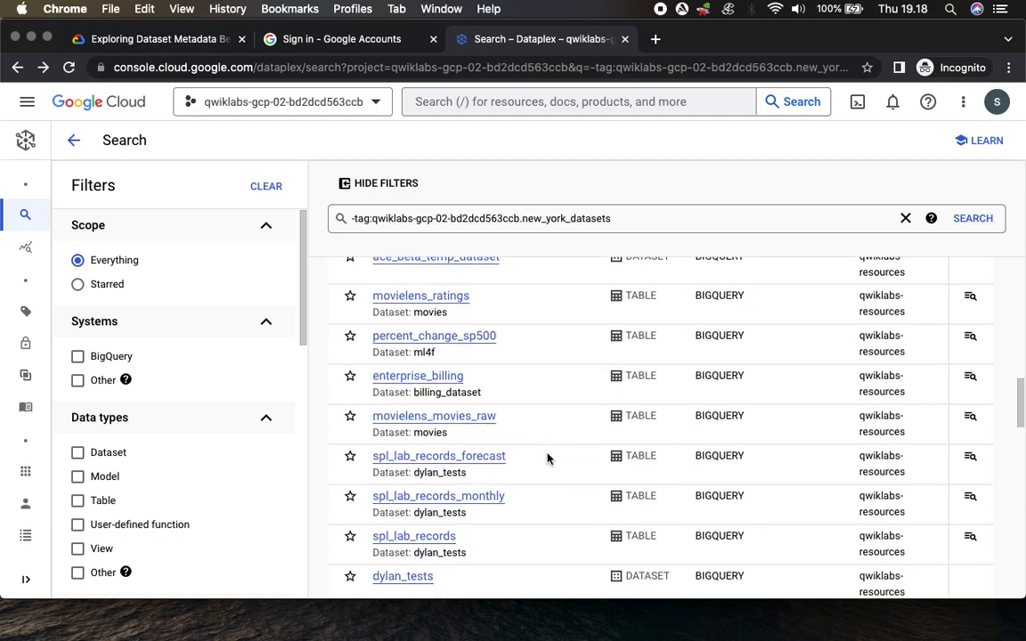
scroll(548, 458, "up", 5)
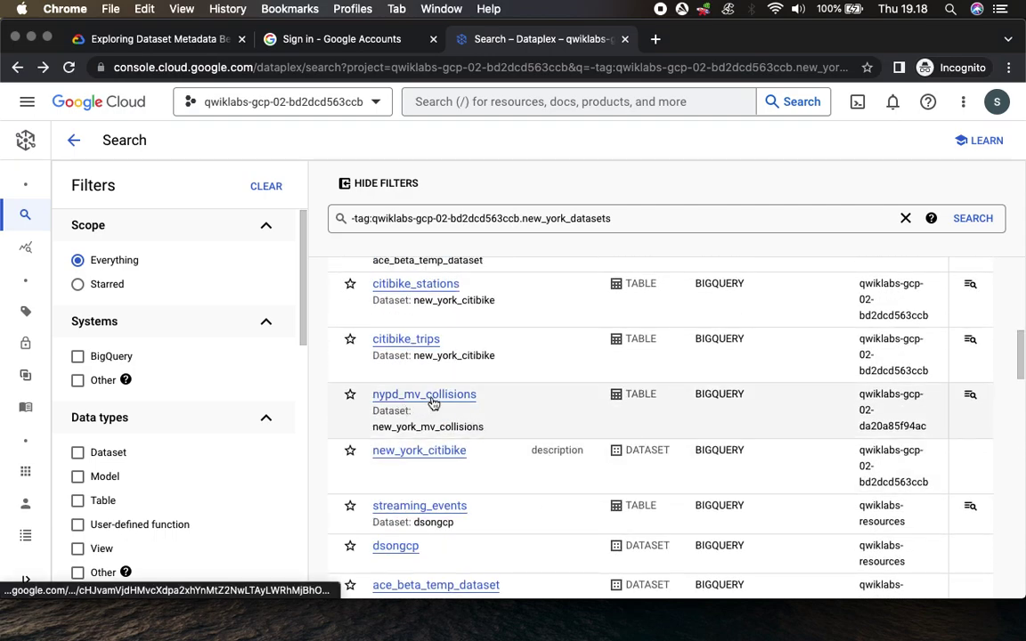
left_click(338, 39)
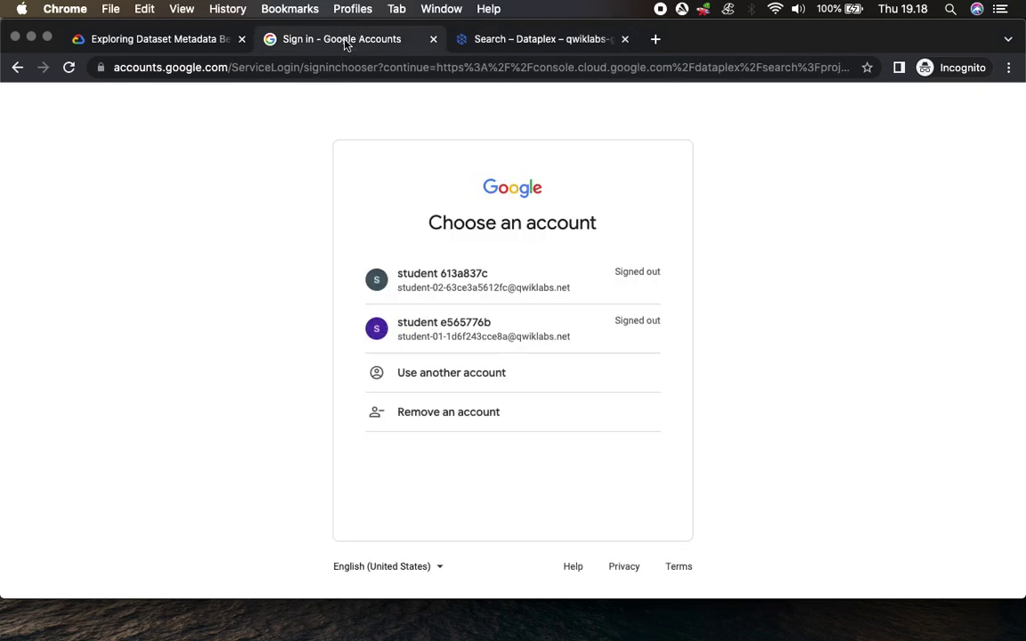
left_click(127, 39)
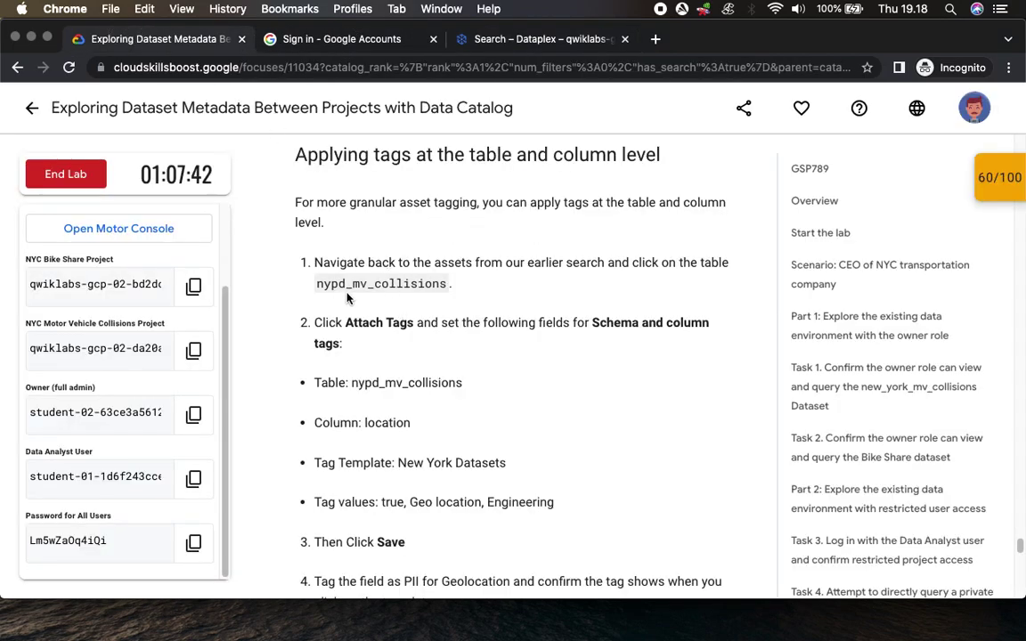
left_click(537, 39)
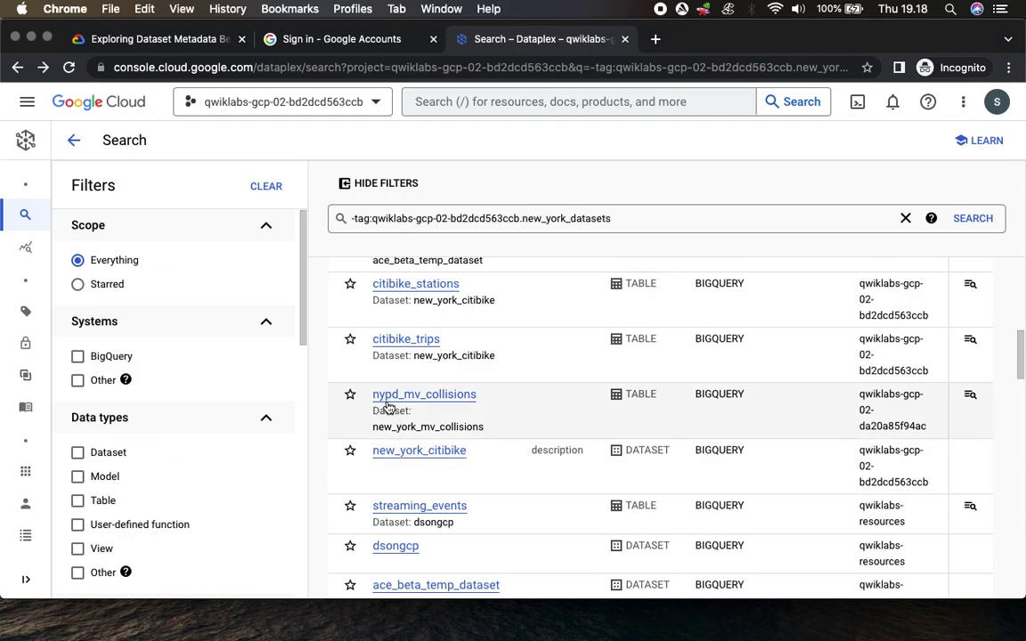
left_click(439, 397)
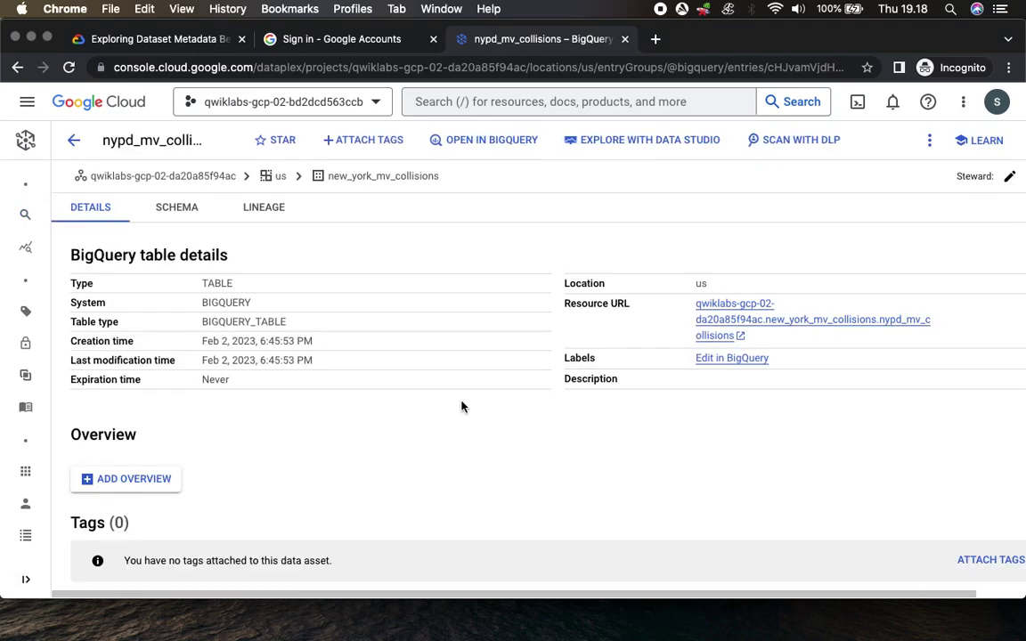
Step: Read step 2 of the lab instructions and start attaching tags to the nypd_mv_collisions table
scroll(461, 407, "down", 1)
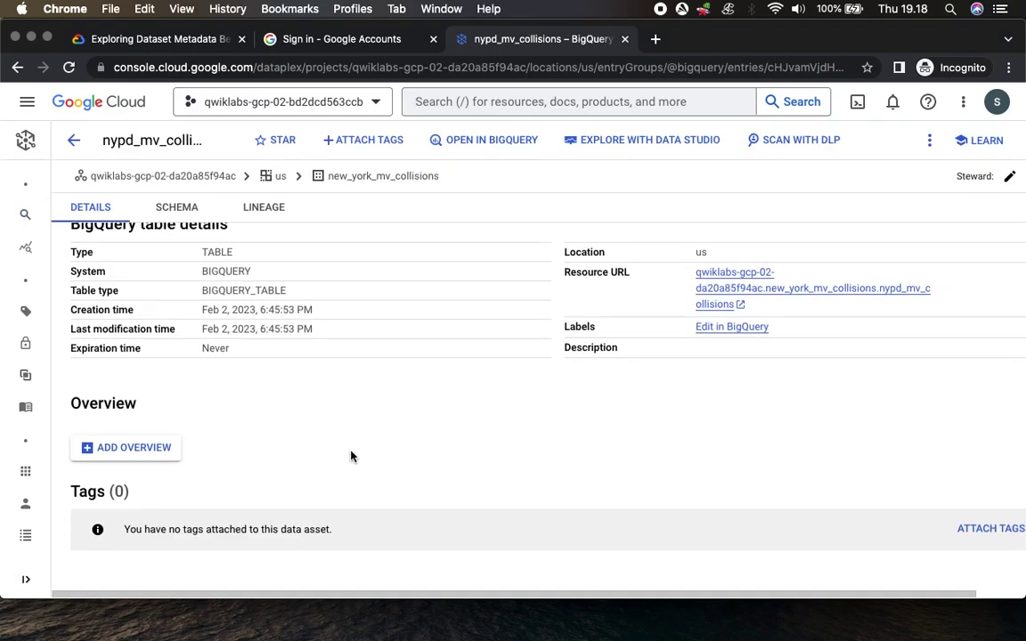
scroll(351, 456, "up", 1)
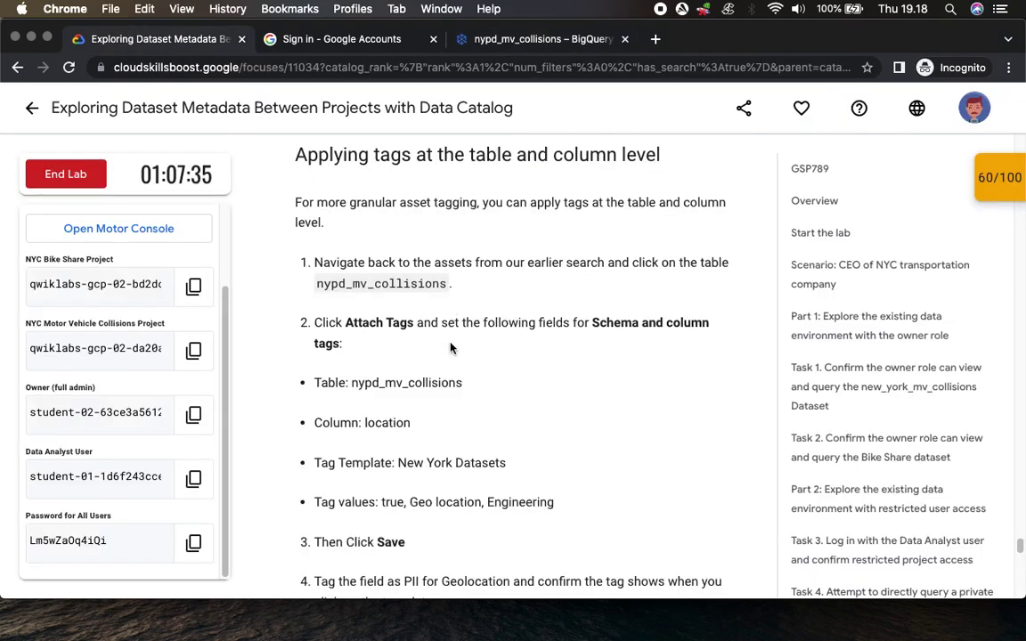
scroll(451, 348, "down", 4)
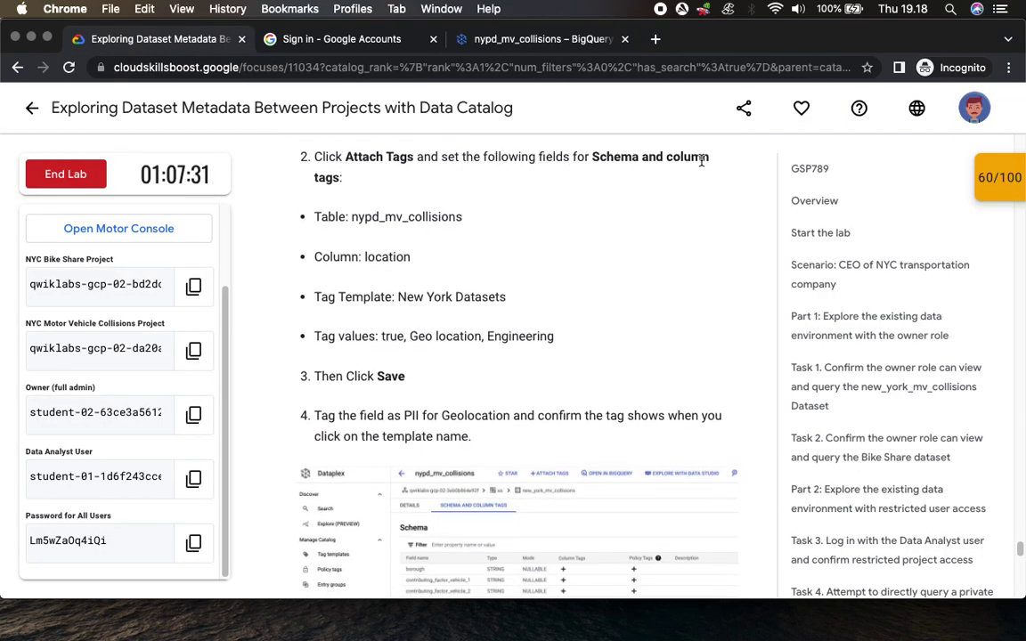
left_click(545, 40)
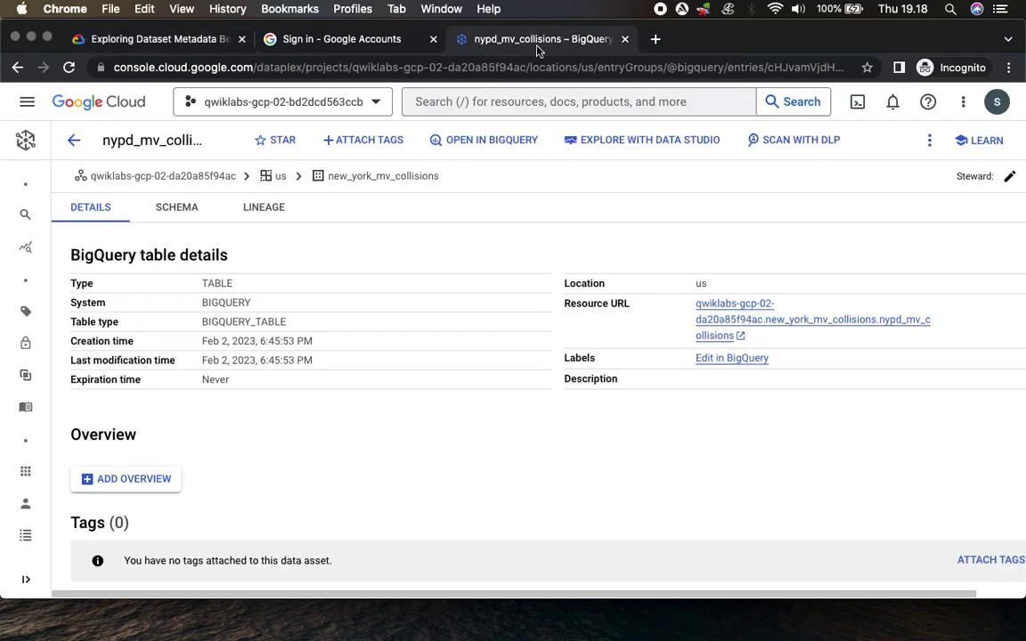
left_click(339, 140)
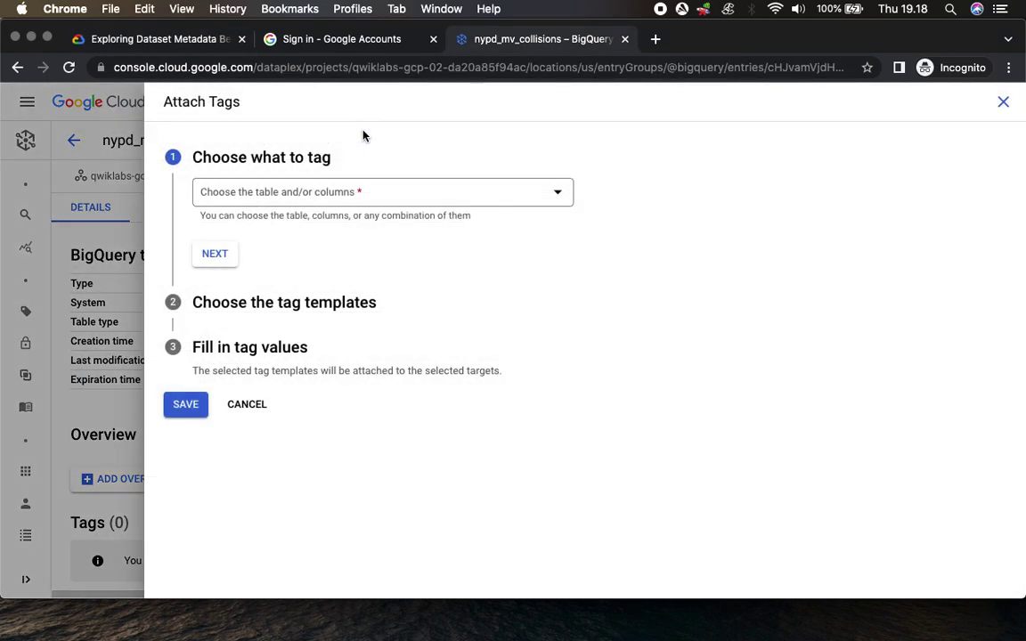
left_click(111, 39)
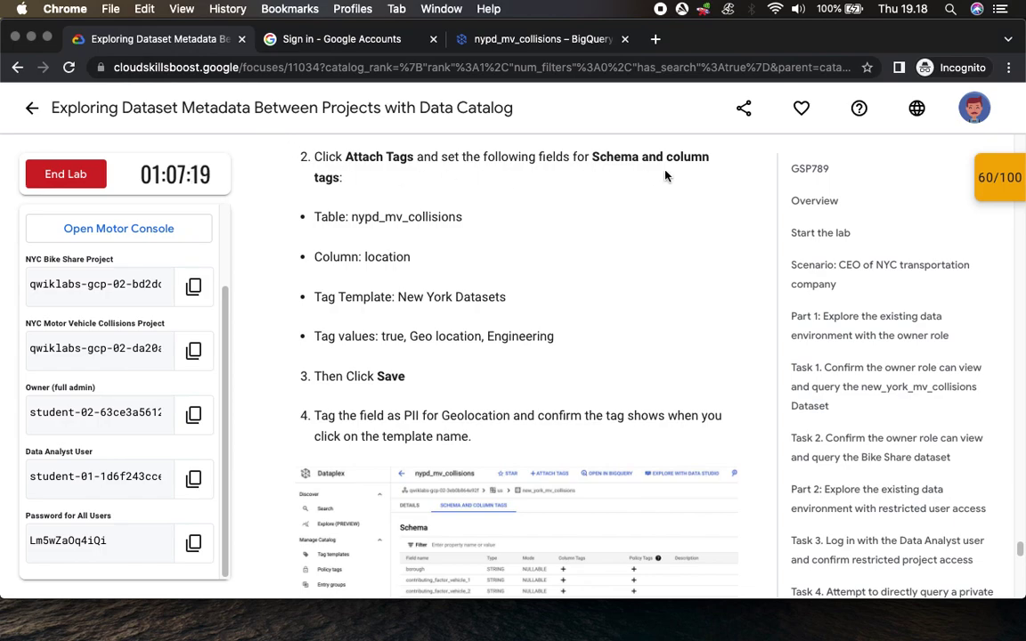
left_click(481, 39)
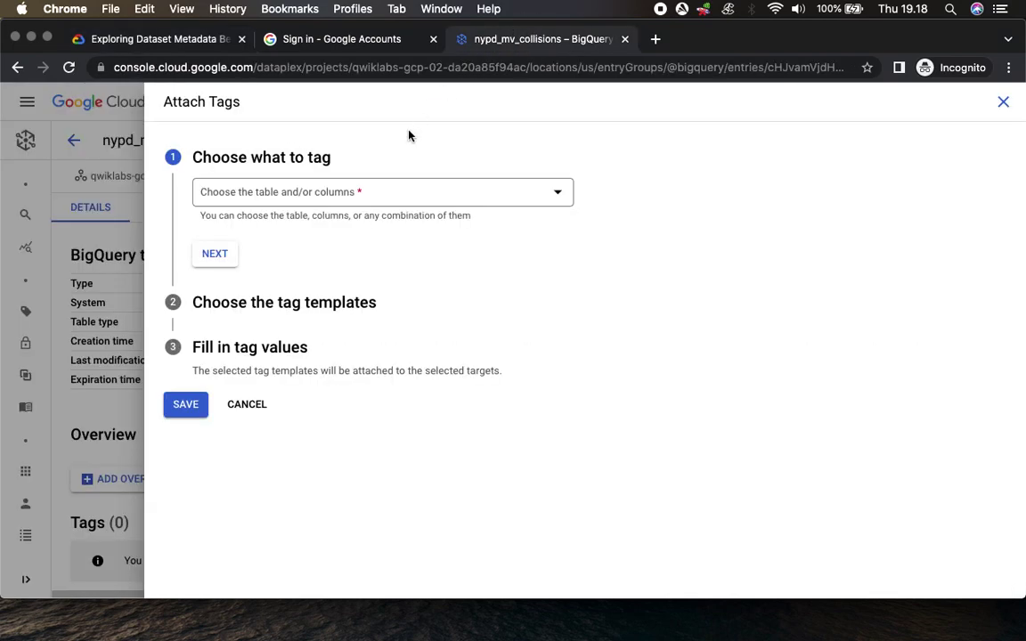
Step: Check the required tag target in the lab and choose the nypd_mv_collisions table as what to tag
left_click(346, 196)
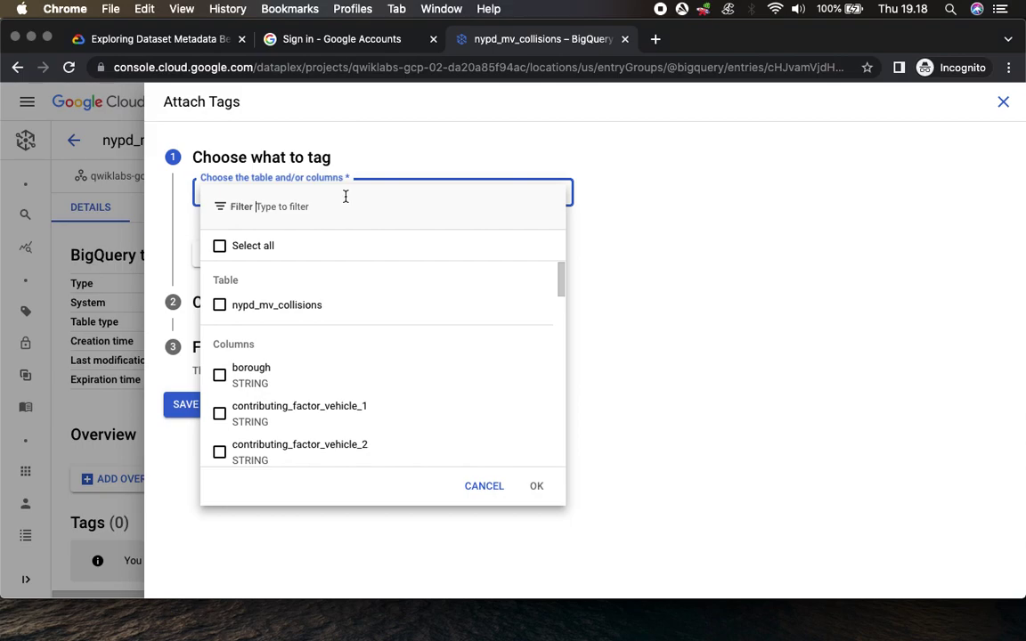
left_click(639, 206)
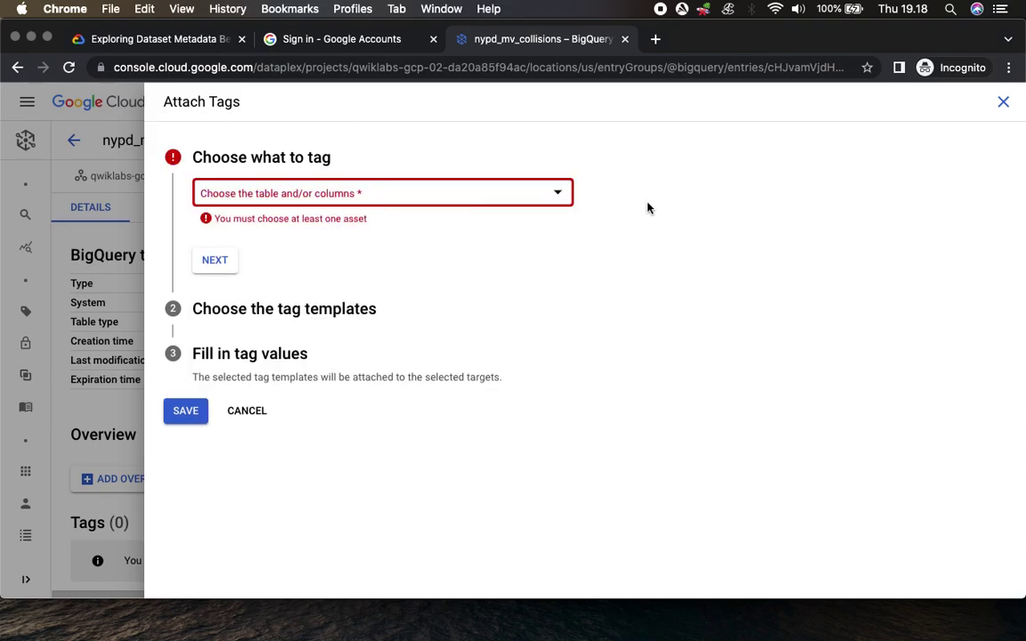
left_click(167, 44)
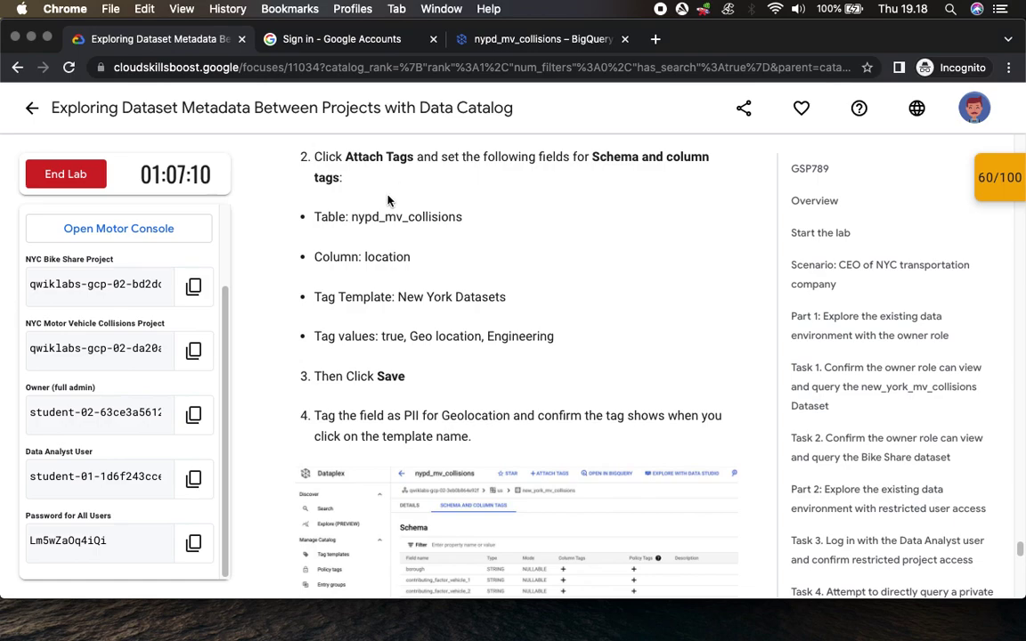
left_click(499, 39)
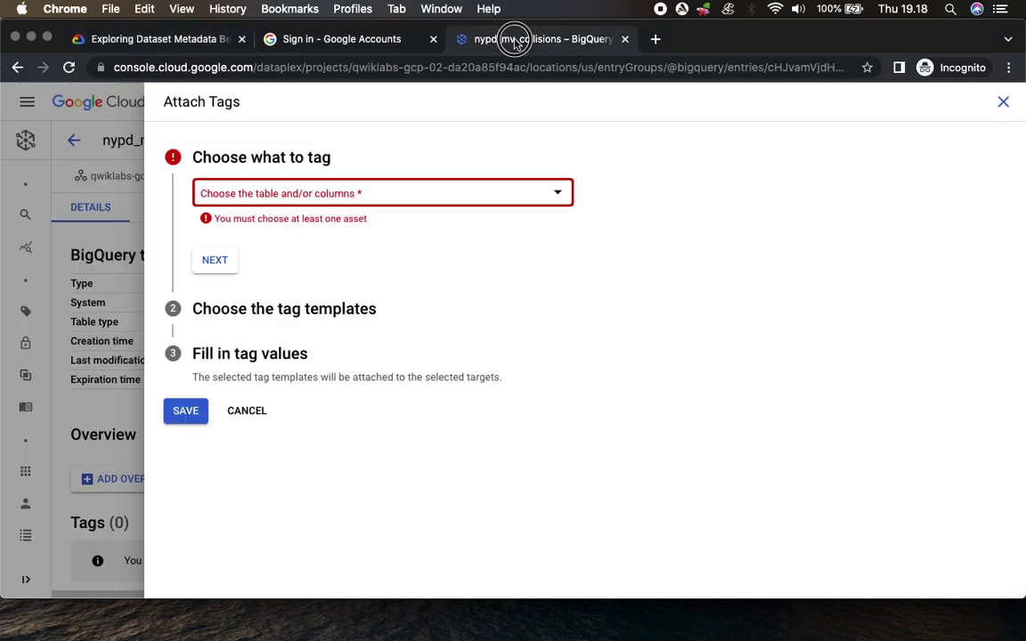
left_click(294, 198)
left_click(276, 306)
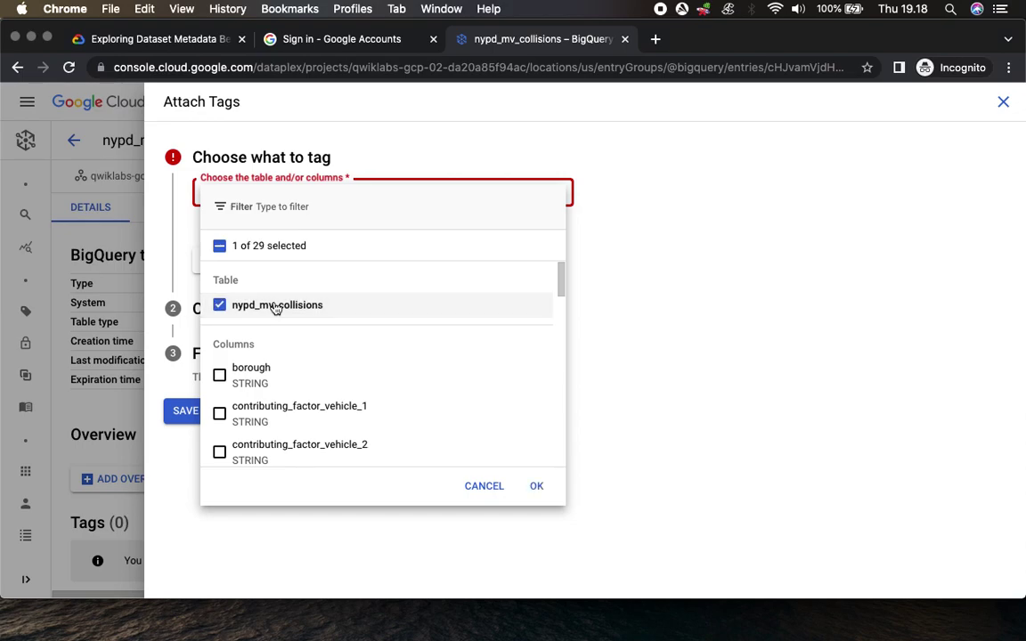
left_click(536, 487)
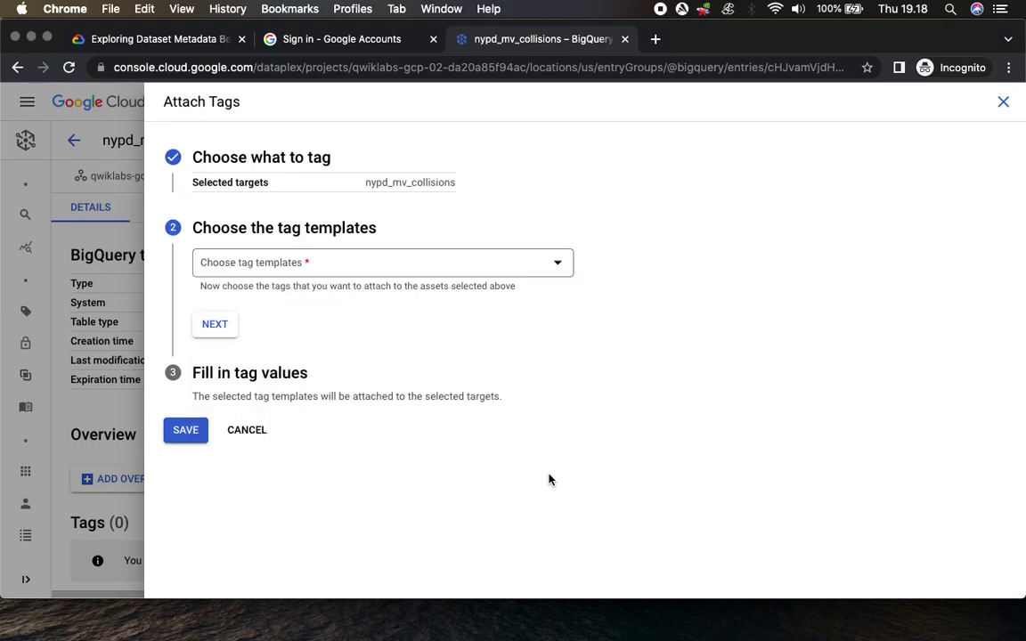
Step: Check the required template in the lab and choose New York Datasets as the tag template for the table
left_click(147, 37)
scroll(356, 279, "down", 2)
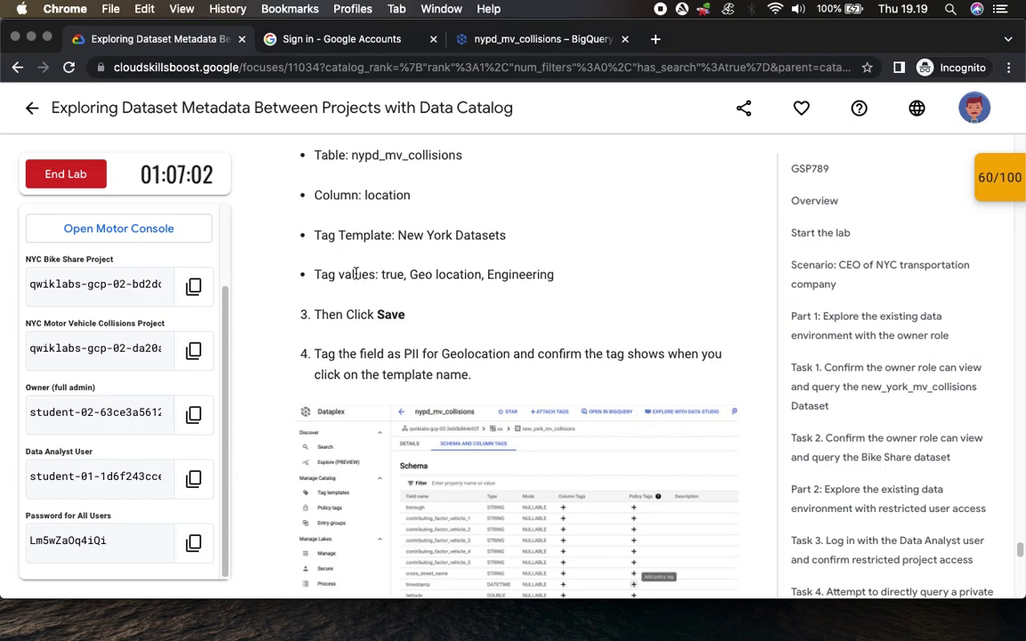
left_click(515, 40)
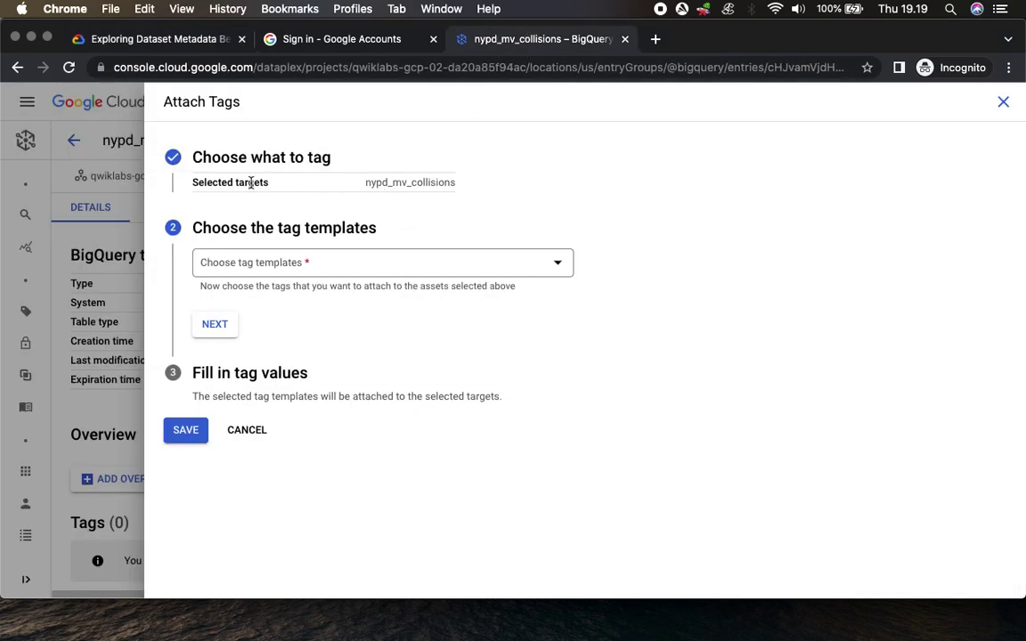
left_click(353, 272)
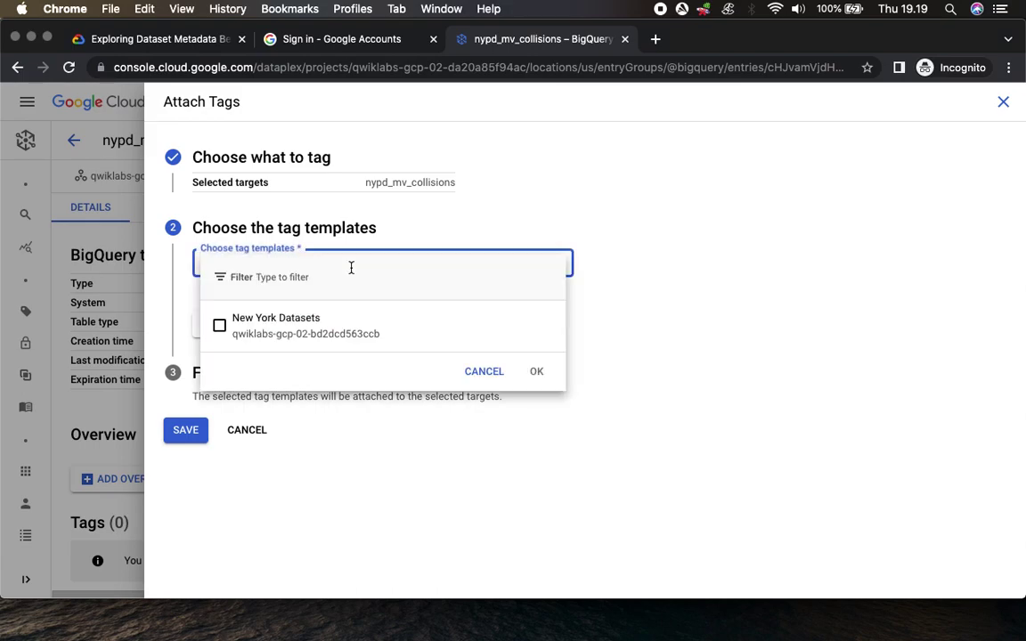
left_click(308, 329)
left_click(537, 372)
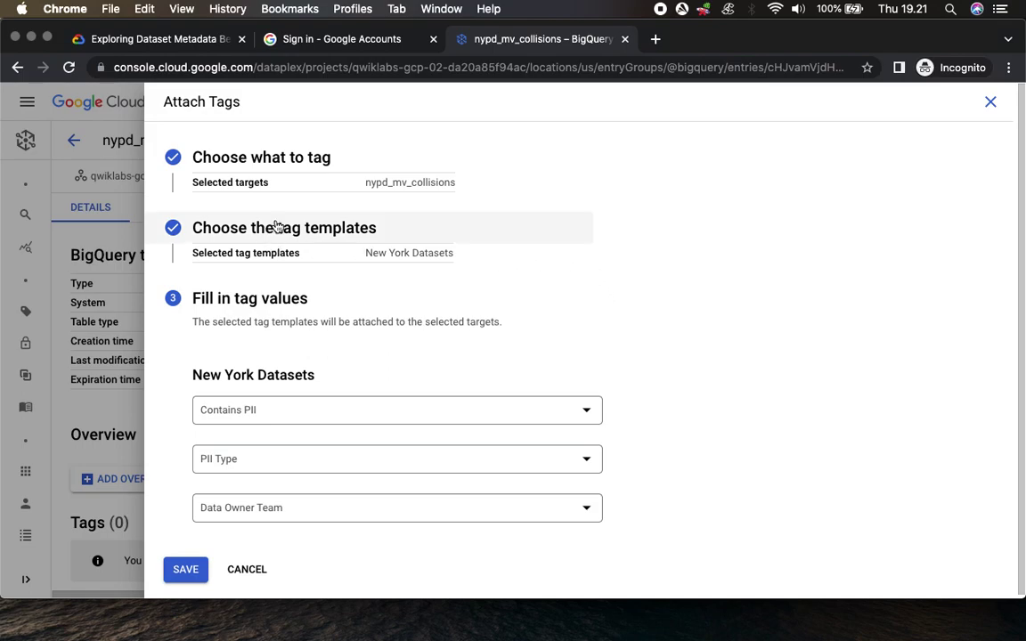
Step: Reread step 2 of the lab to check which table, column, template and tag values are required
left_click(164, 40)
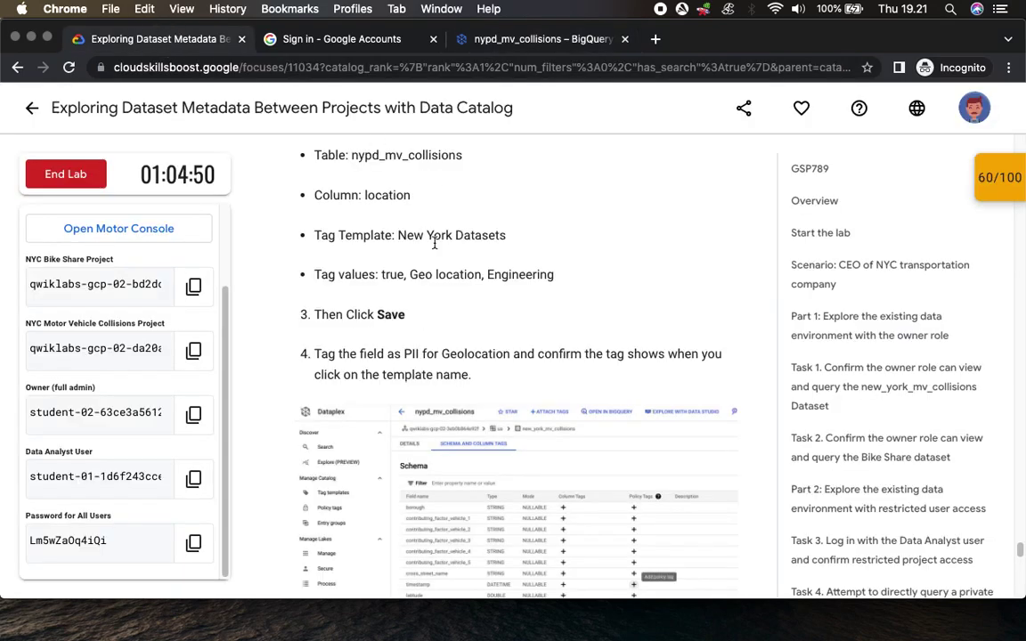
scroll(428, 267, "up", 5)
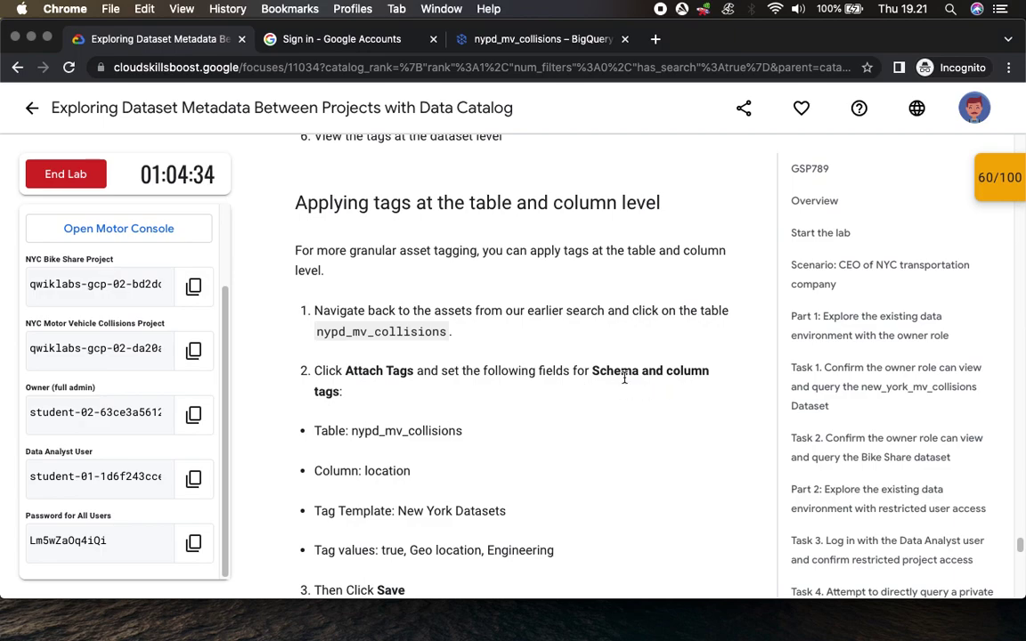
scroll(403, 419, "down", 4)
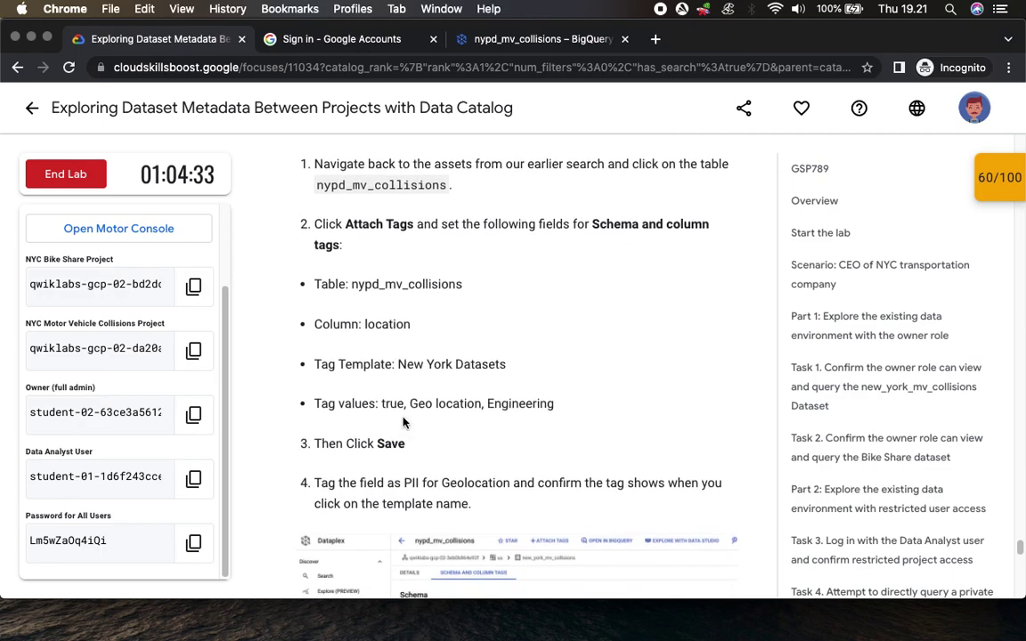
Step: Cancel the unfinished tag attachment for the nypd_mv_collisions table and discard its changes
left_click(581, 39)
left_click(276, 415)
left_click(383, 378)
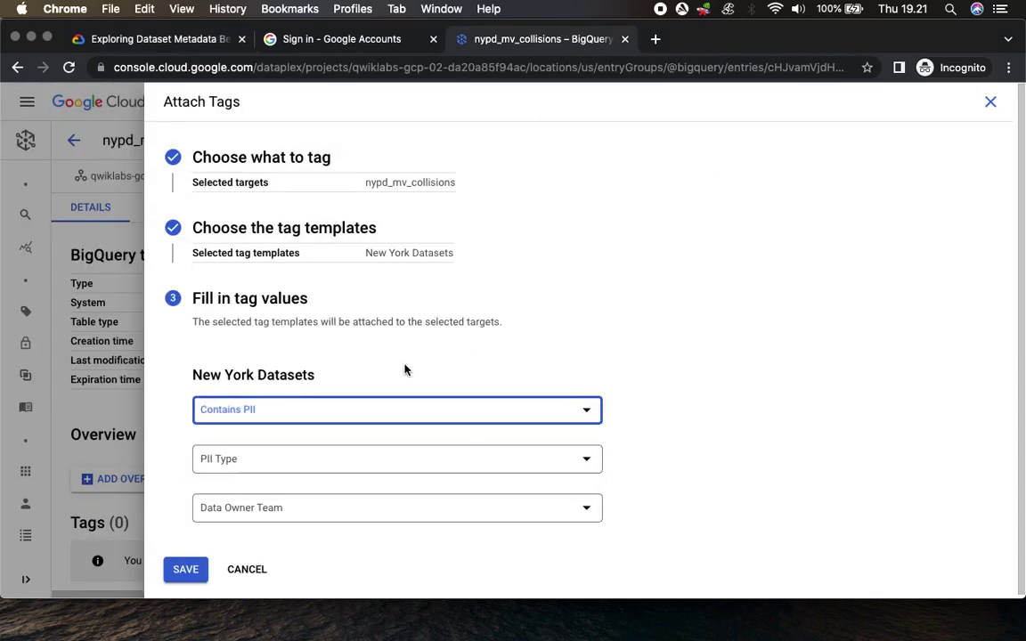
left_click(256, 572)
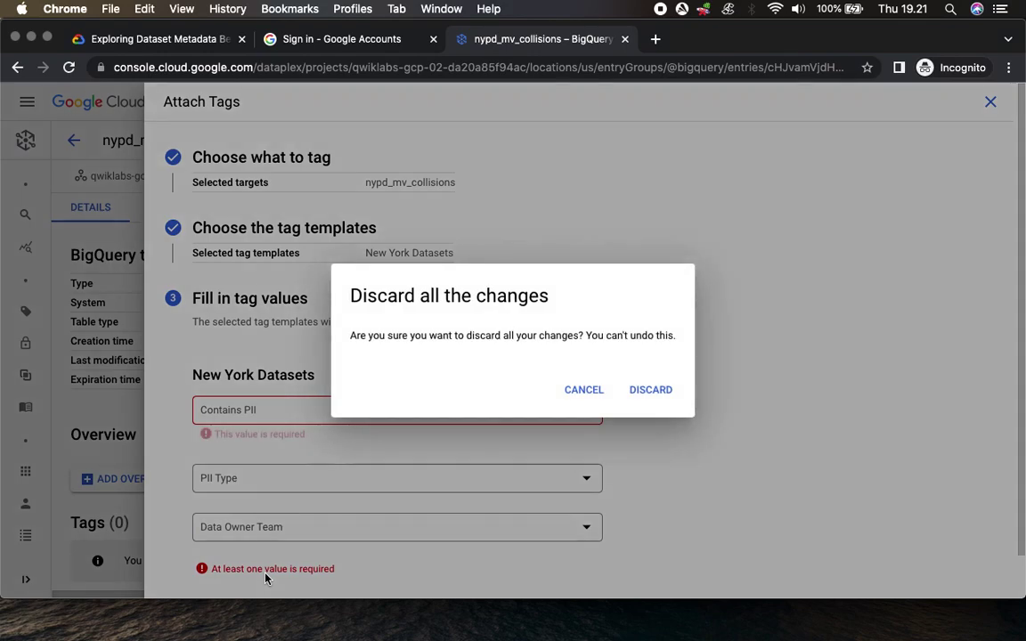
left_click(653, 392)
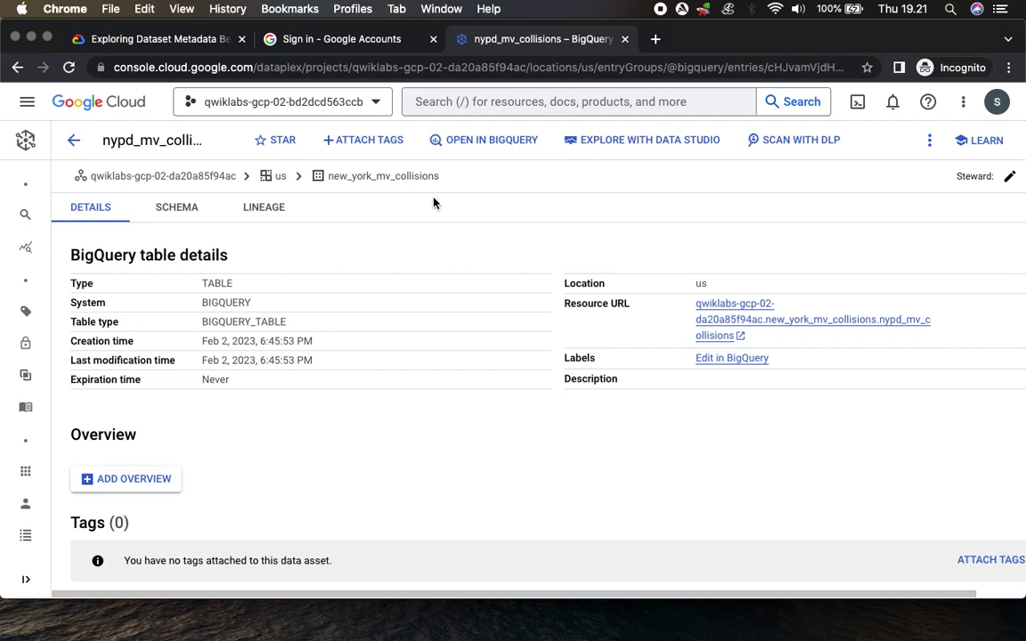
Step: Start attaching tags to nypd_mv_collisions again and select the table itself as a target
scroll(410, 385, "down", 1)
scroll(410, 387, "up", 1)
scroll(410, 387, "down", 1)
left_click_drag(838, 596, 489, 557)
left_click(365, 141)
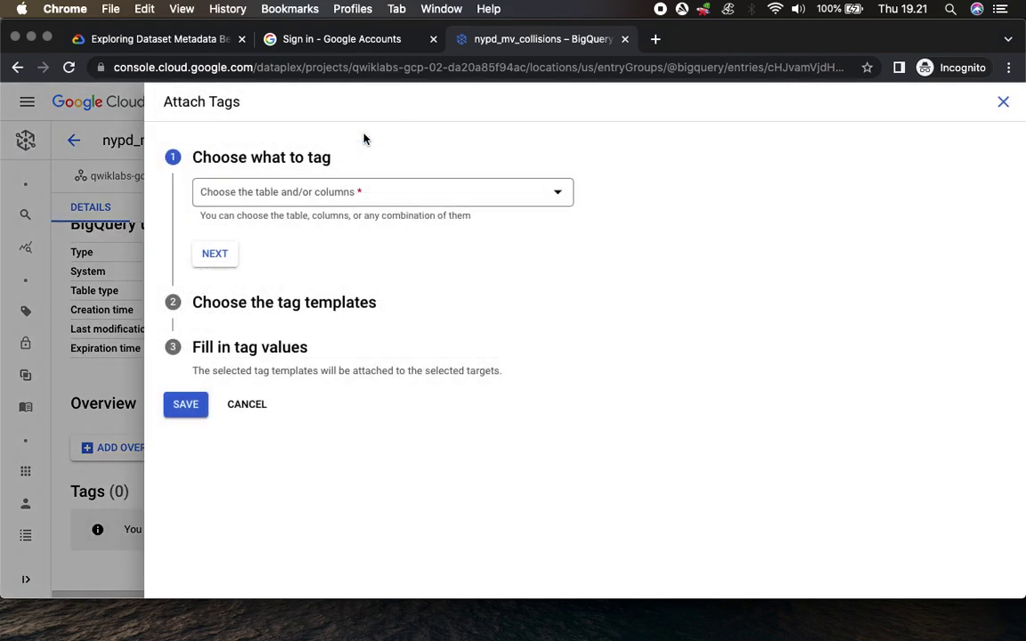
left_click(335, 195)
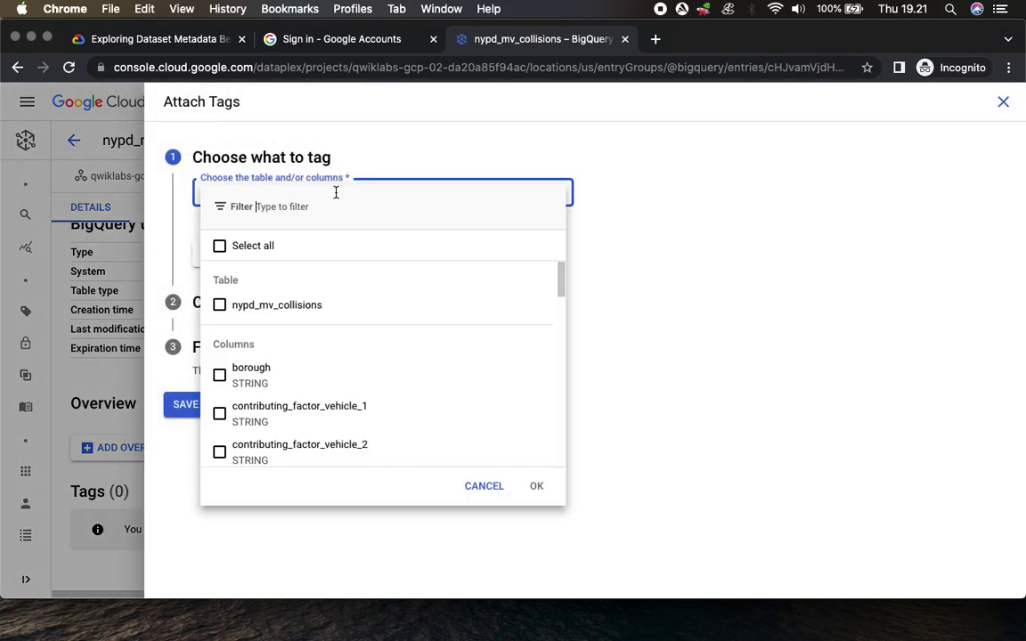
scroll(298, 313, "down", 2)
scroll(327, 320, "up", 2)
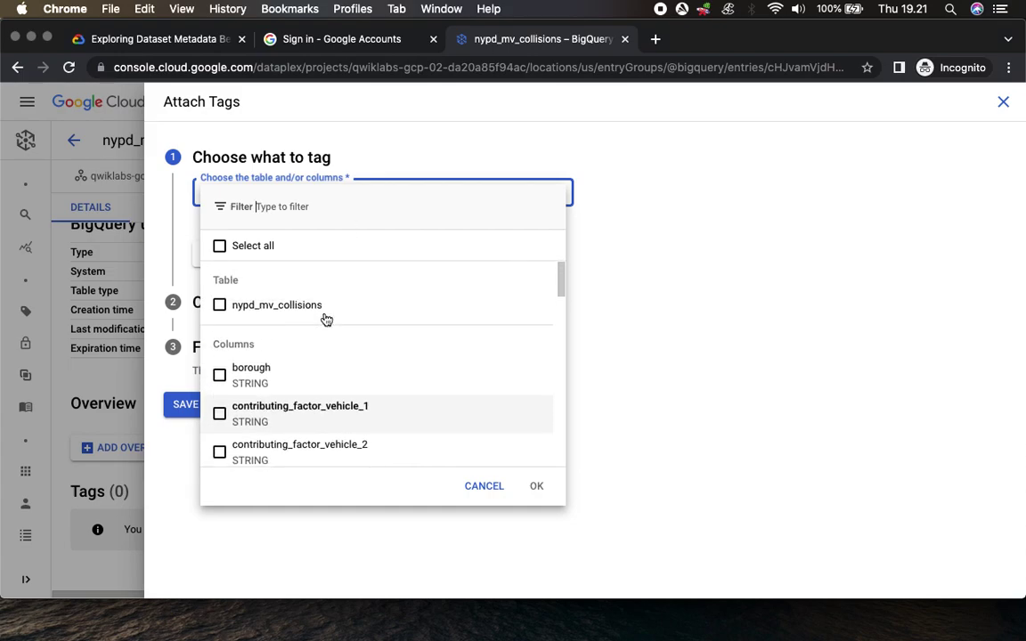
left_click(219, 306)
Step: Check the required column in the lab, add the location column to the tag targets and accept the selection
left_click(142, 39)
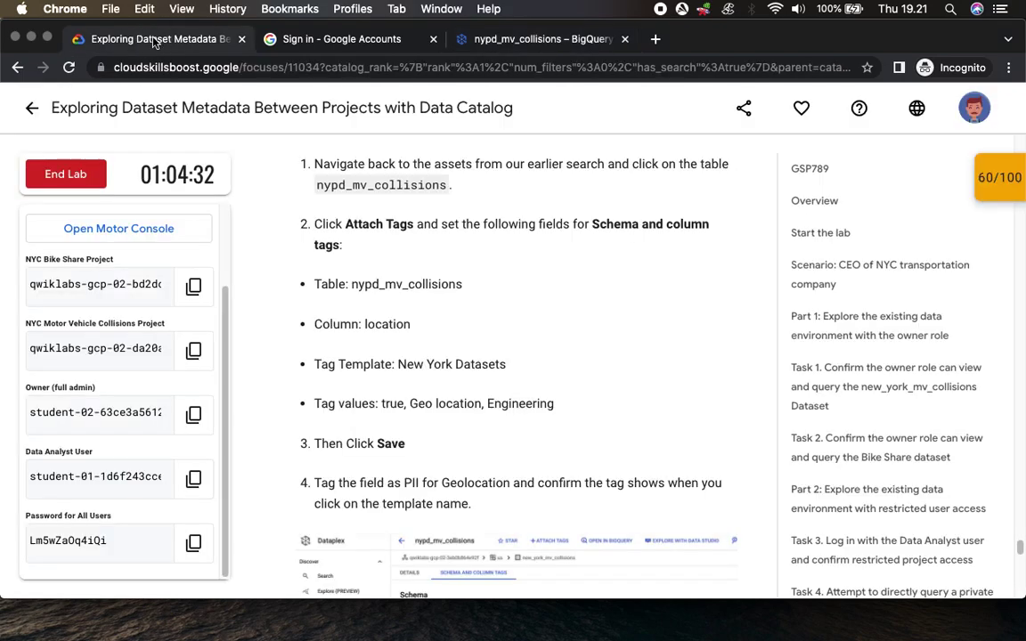
double_click(386, 325)
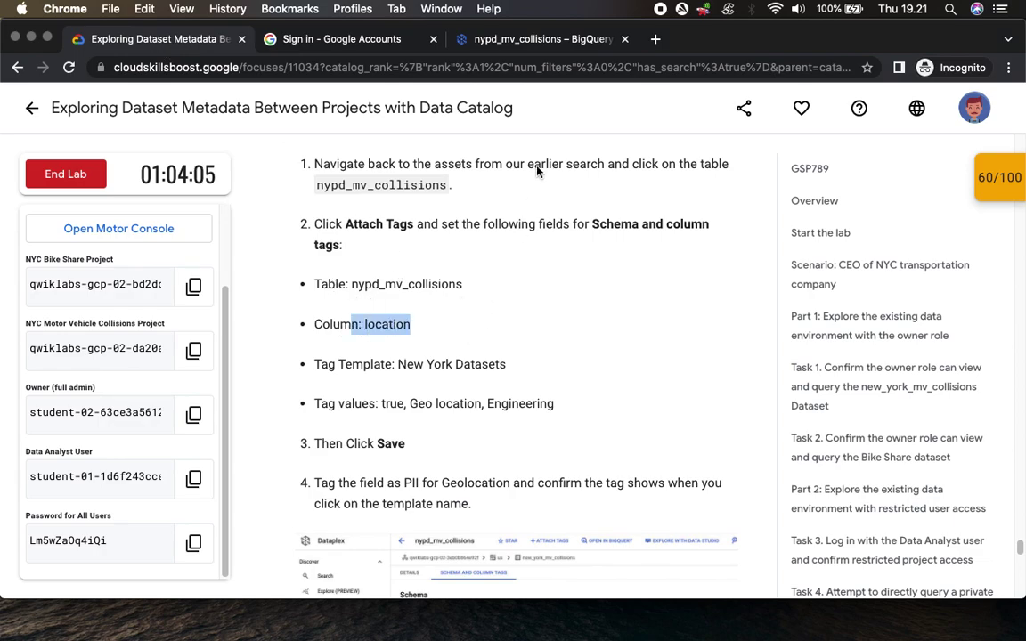
left_click(488, 39)
scroll(325, 395, "down", 4)
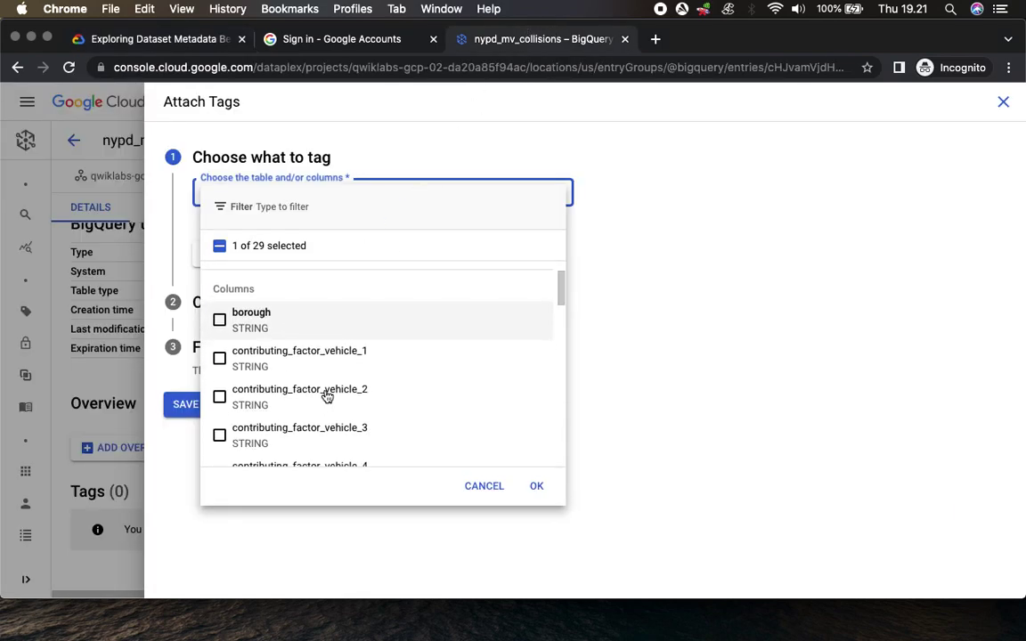
scroll(329, 396, "down", 4)
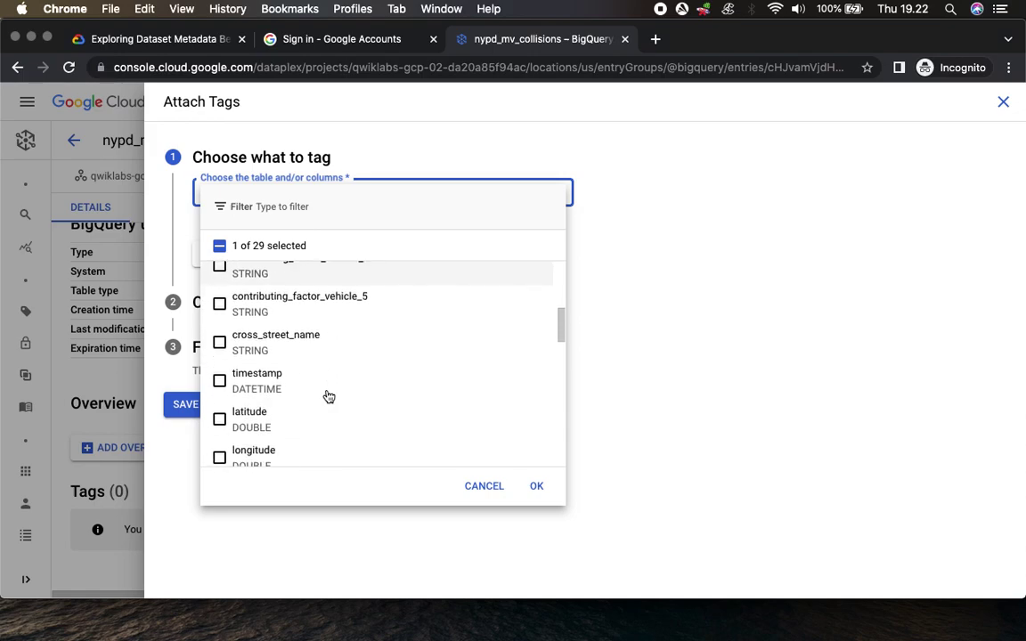
left_click(215, 417)
scroll(398, 449, "down", 4)
scroll(398, 449, "down", 5)
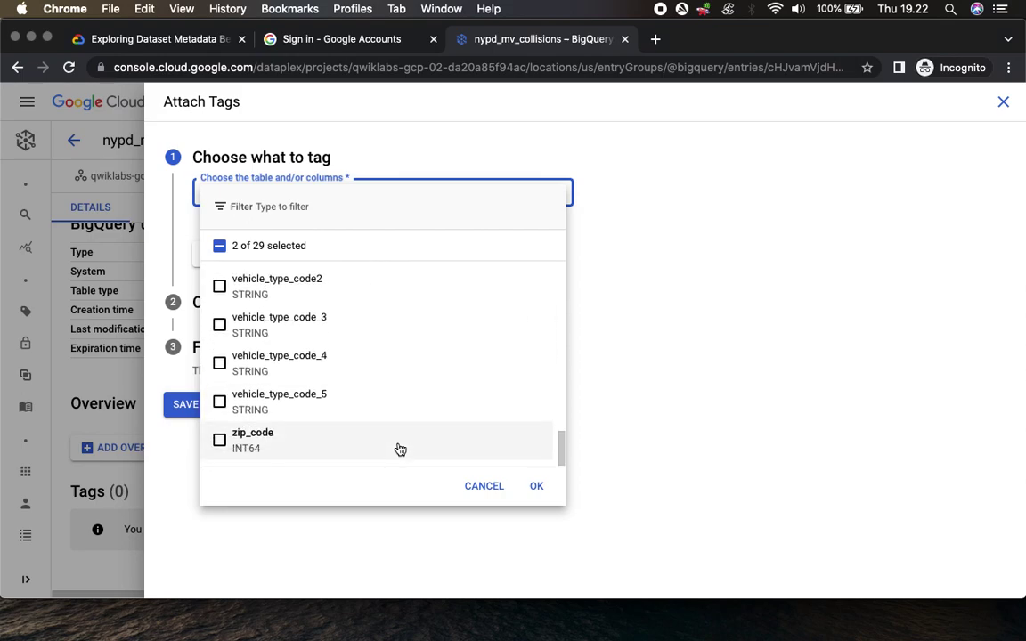
left_click(163, 39)
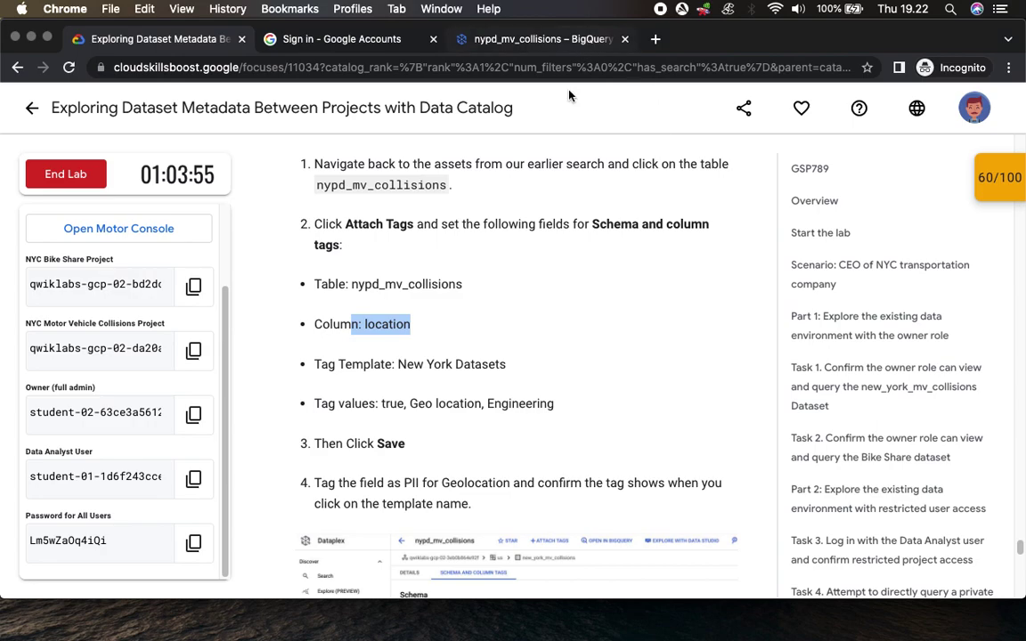
left_click(535, 39)
left_click(536, 485)
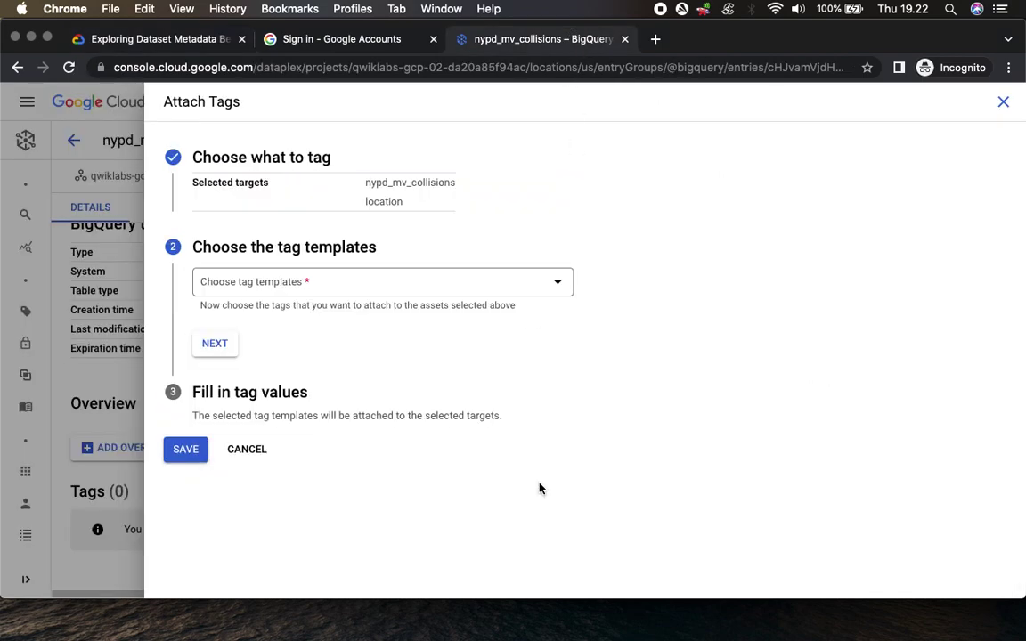
Step: Choose New York Datasets as the tag template for the table and the location column
left_click(302, 285)
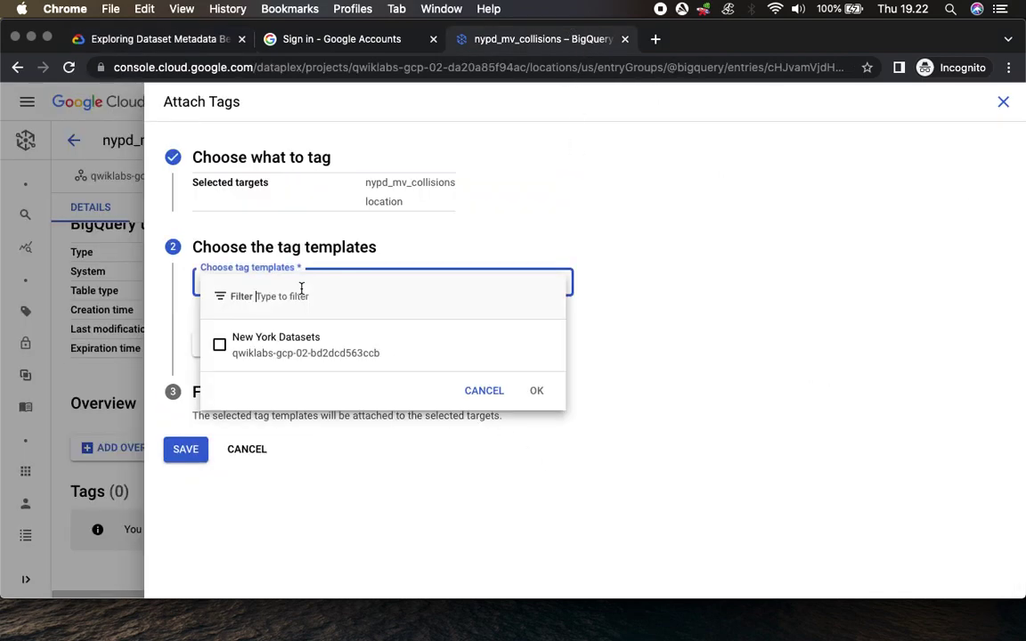
left_click(280, 346)
left_click(534, 392)
Step: Set Contains PII to TRUE, PII Type to Geo location and Data Owner Team to Engineering as the lab specifies, and save the tags
left_click(137, 39)
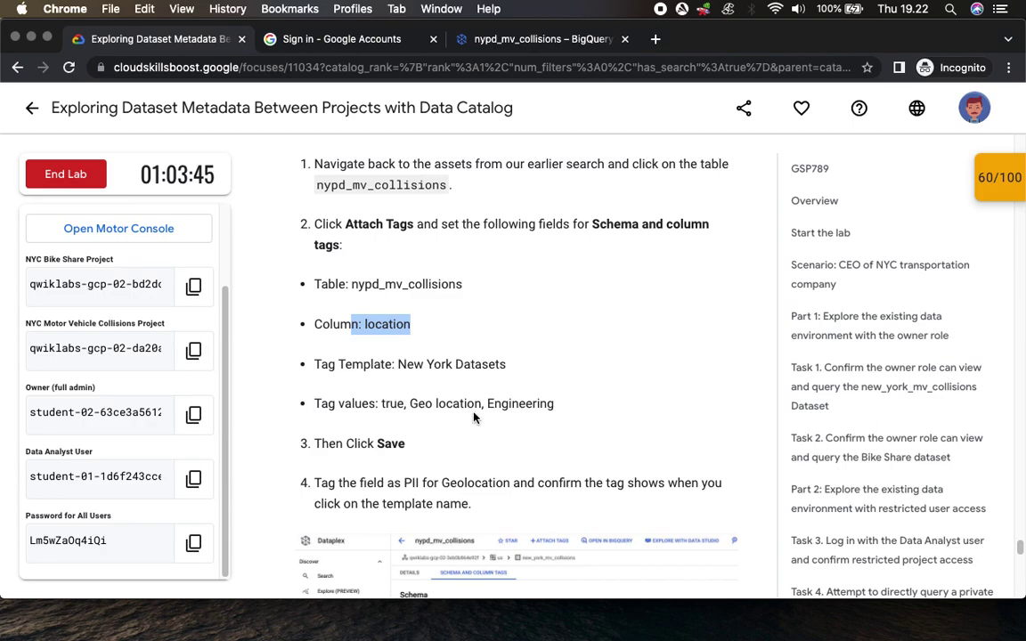
left_click(558, 45)
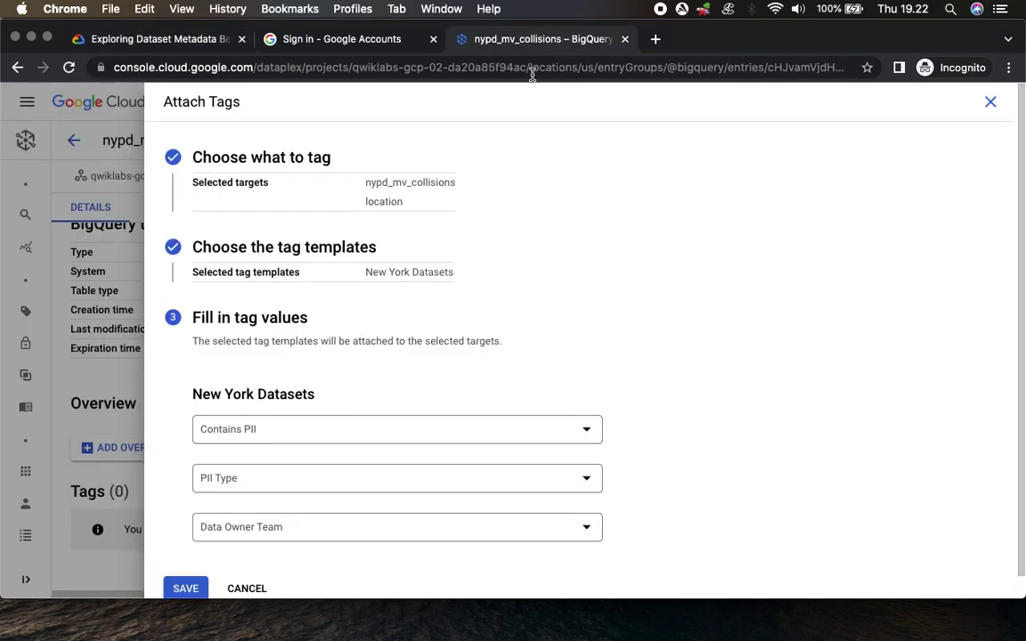
left_click(301, 432)
left_click(225, 466)
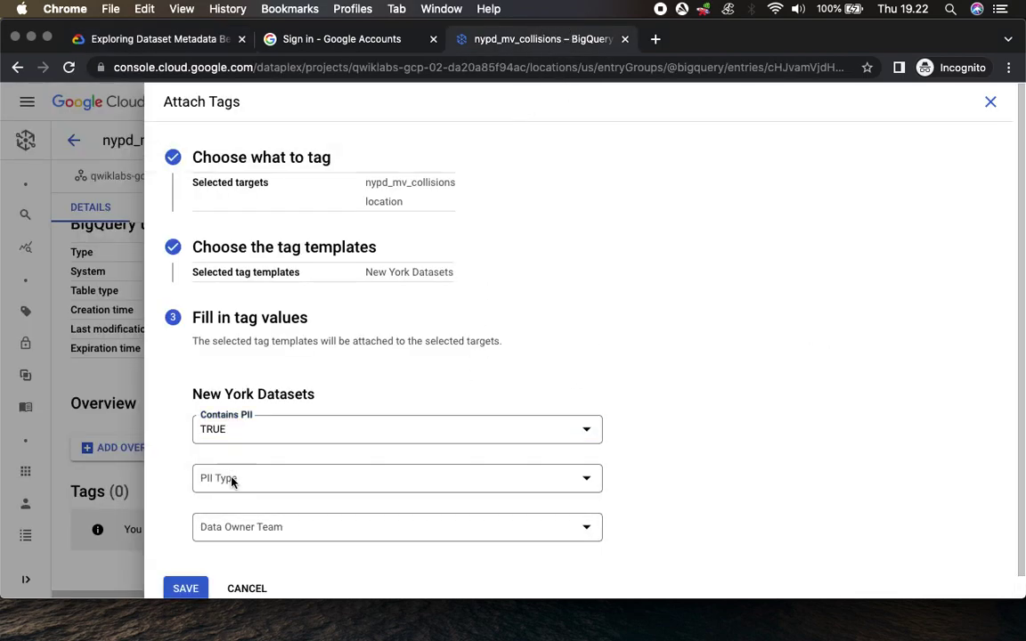
left_click(233, 481)
left_click(241, 472)
left_click(239, 526)
left_click(239, 520)
left_click(186, 588)
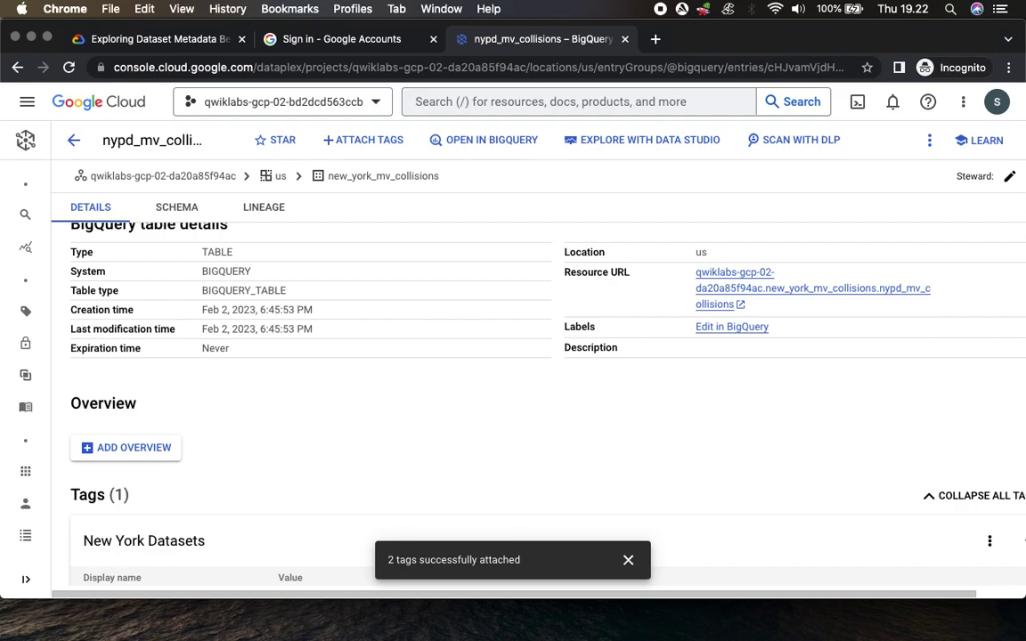
Step: Review the tag values attached to the table and compare them with step 4 of the lab
scroll(561, 414, "down", 3)
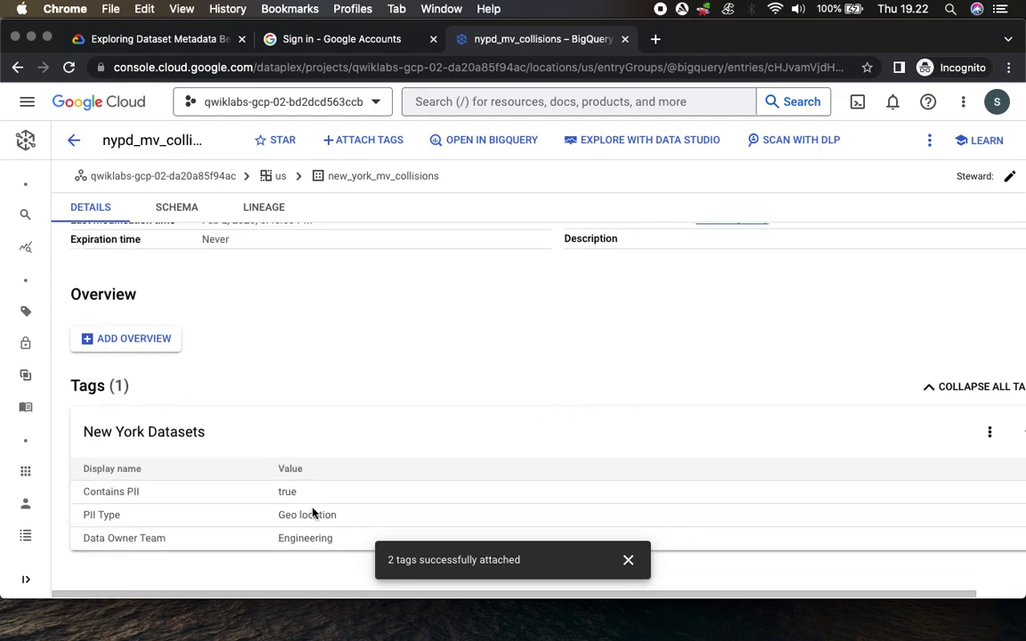
scroll(281, 516, "up", 4)
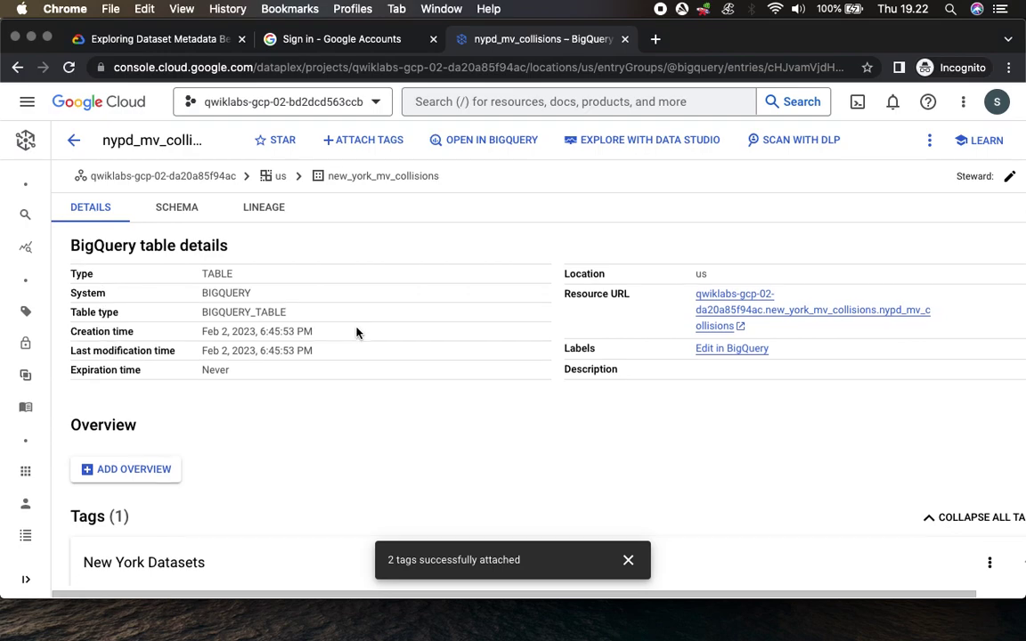
left_click(131, 41)
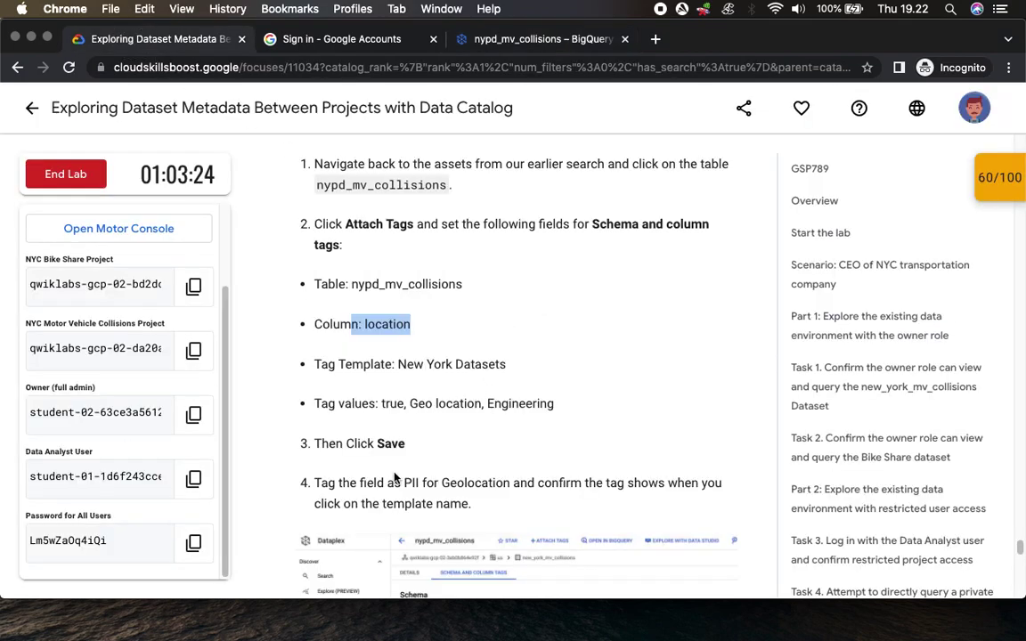
scroll(428, 326, "down", 3)
scroll(429, 326, "down", 3)
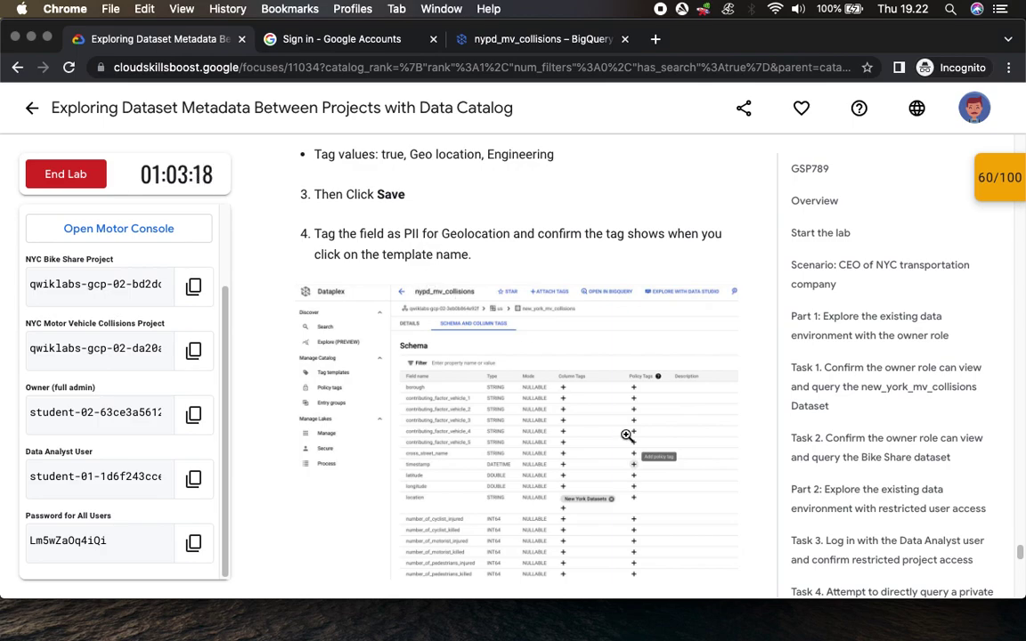
Step: Open the schema of nypd_mv_collisions and examine the column tags, especially on the location field
left_click(514, 40)
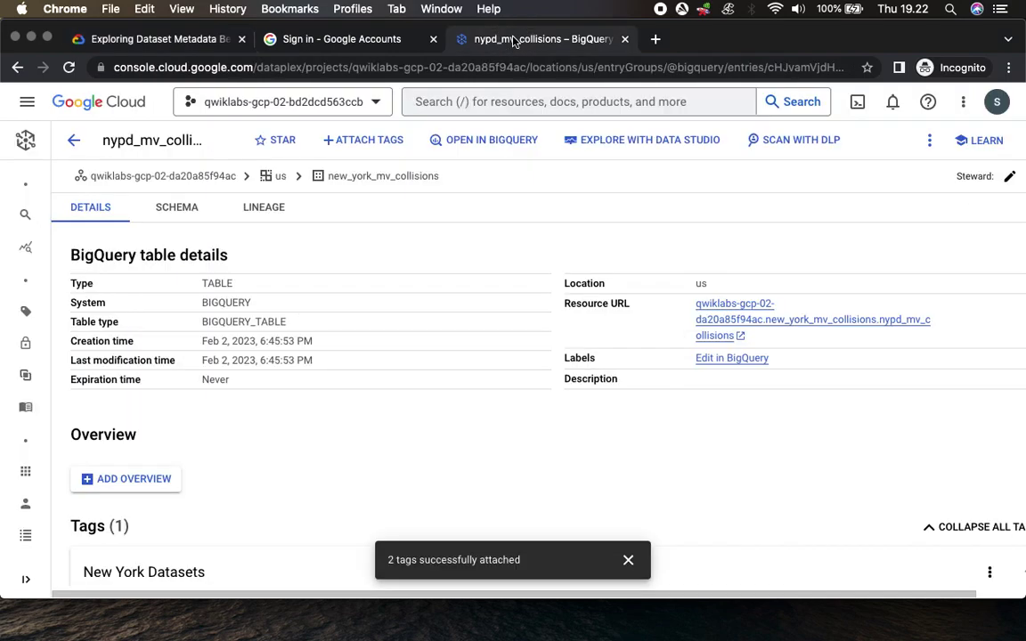
left_click(174, 208)
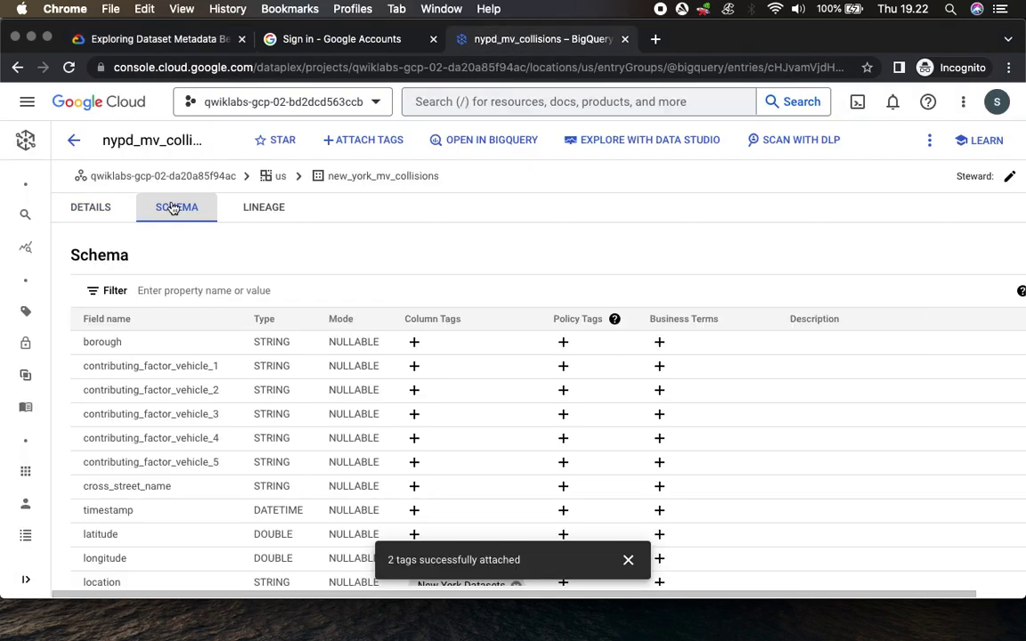
scroll(619, 461, "down", 5)
scroll(620, 462, "up", 2)
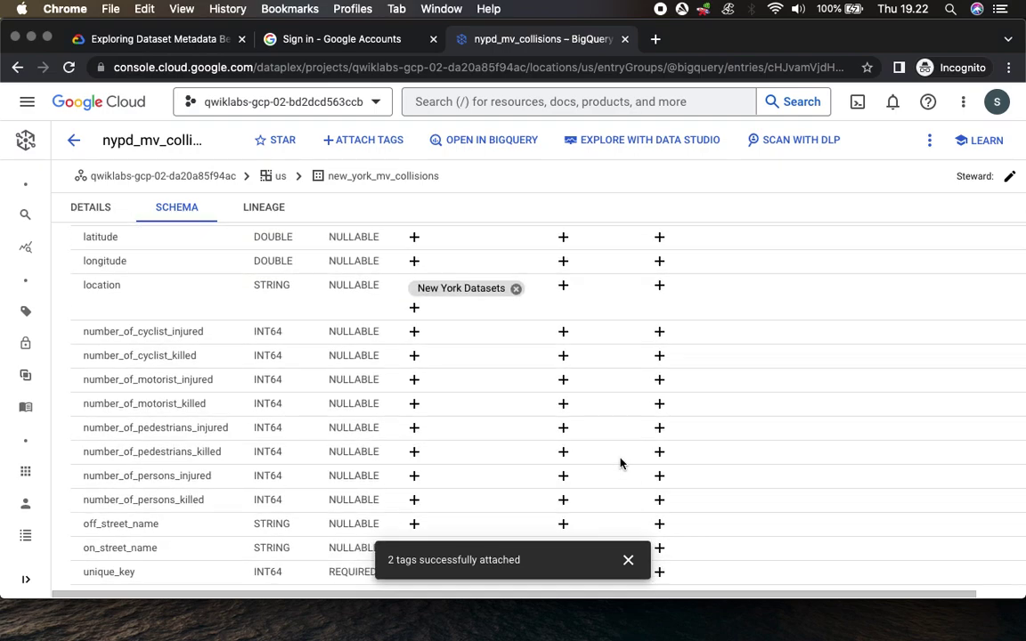
scroll(669, 440, "down", 5)
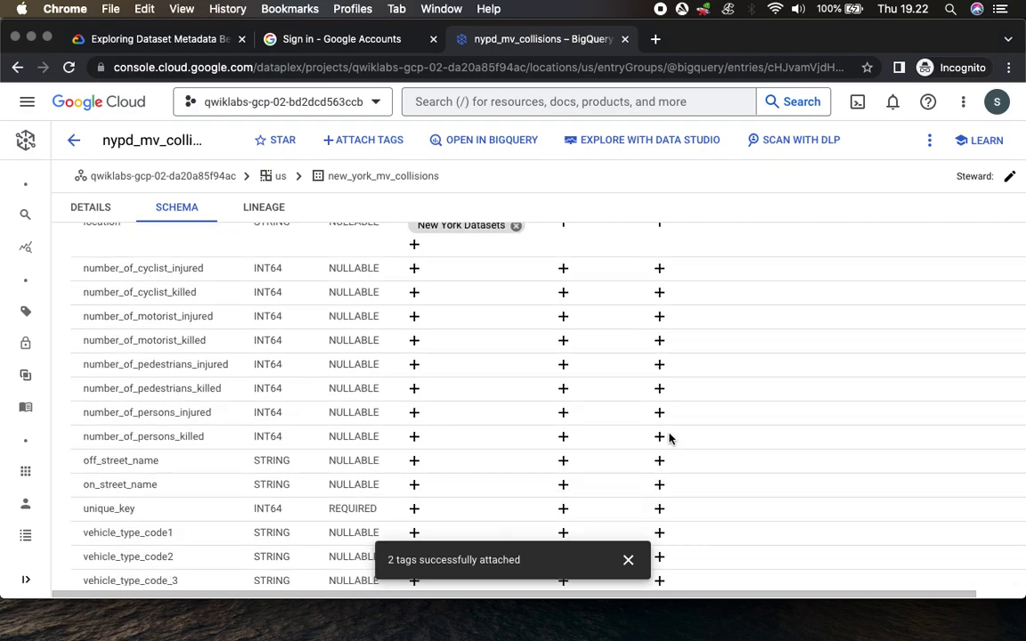
Step: Check the lab progress for creating the Data Catalog tag template and tag, and go on to the section on searching by tag
left_click(140, 45)
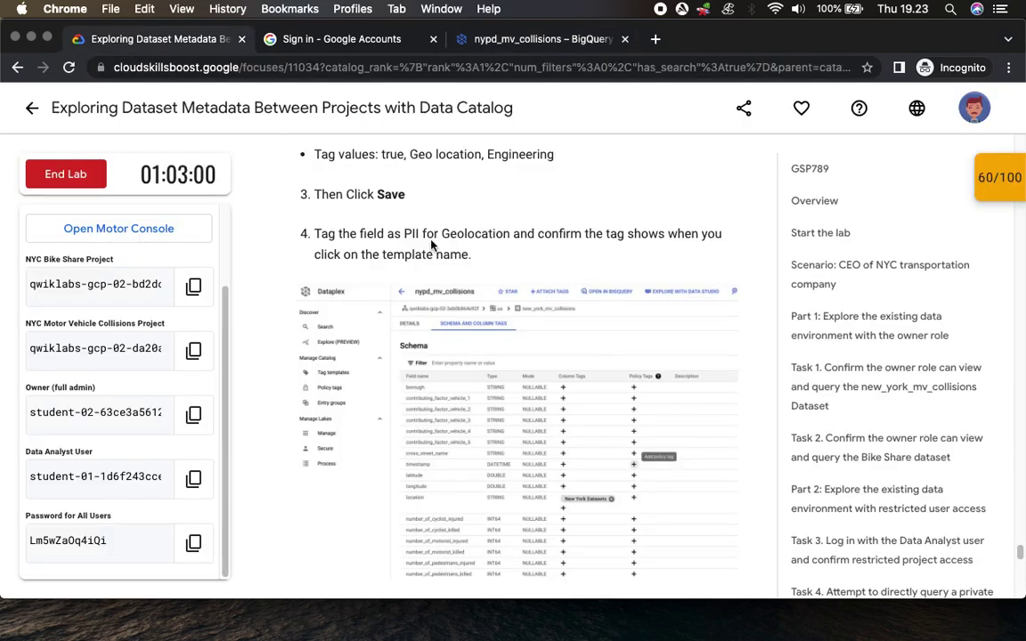
scroll(593, 396, "down", 10)
left_click(415, 353)
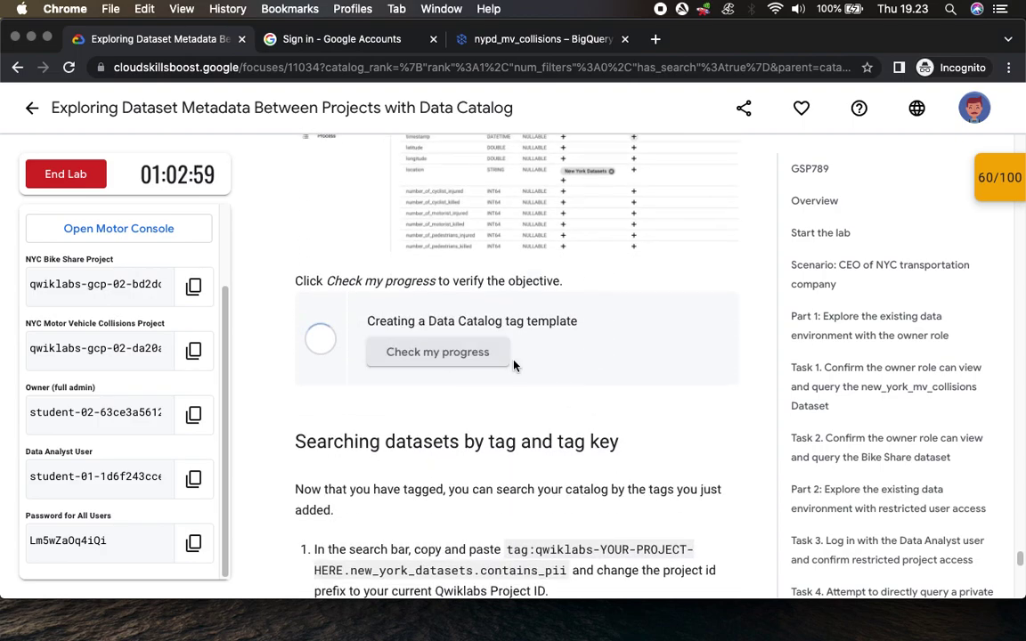
scroll(568, 352, "down", 3)
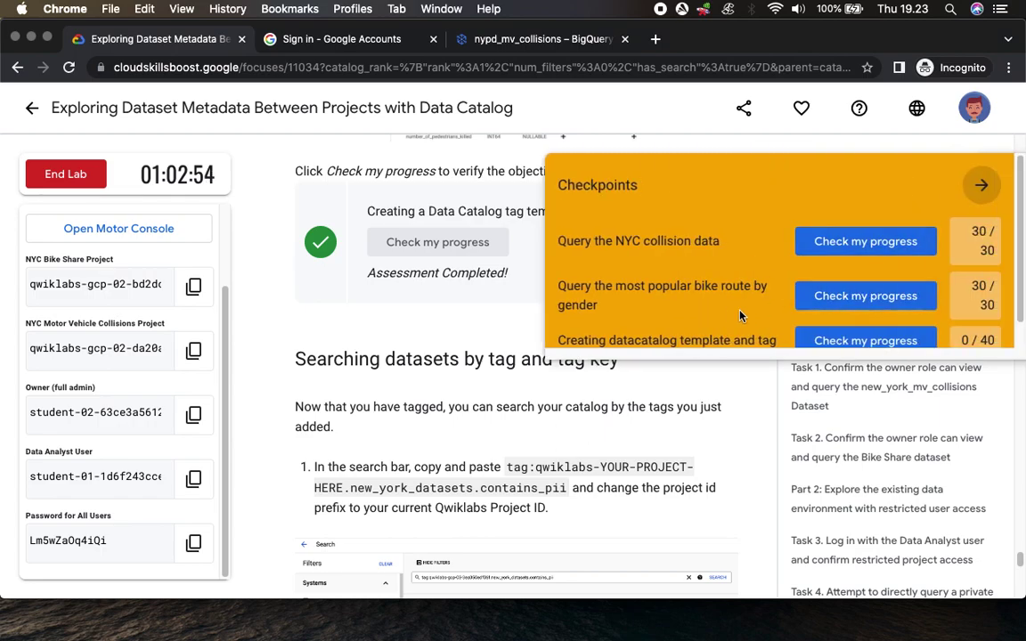
scroll(873, 276, "down", 1)
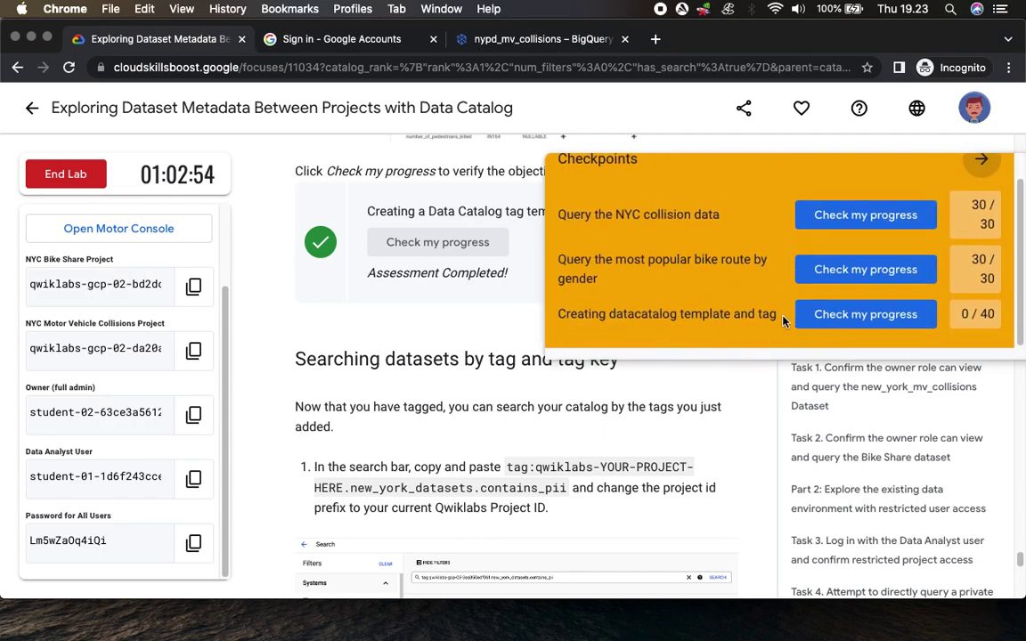
left_click(911, 326)
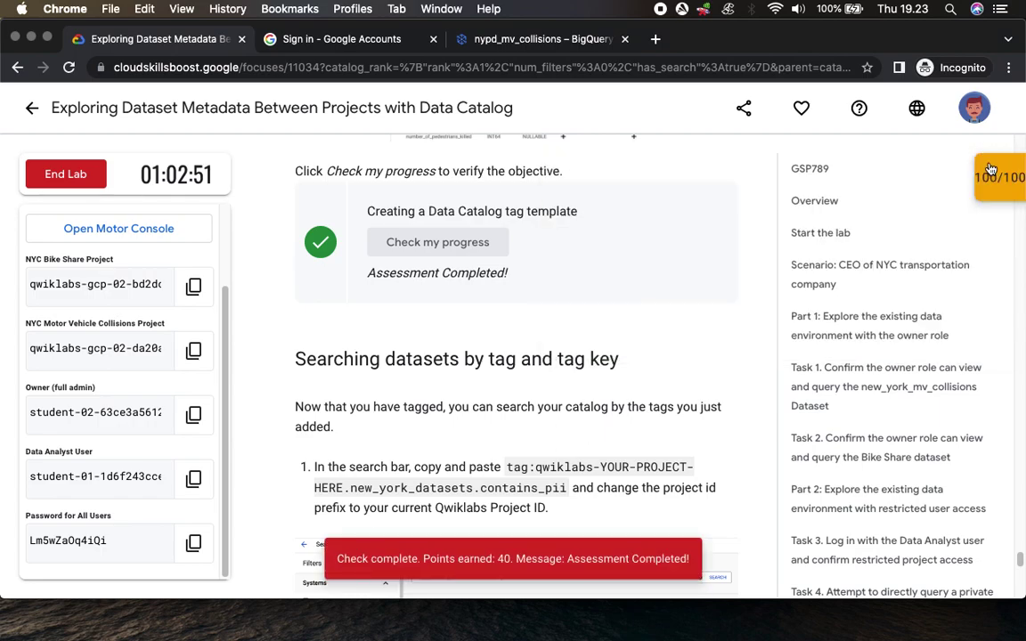
scroll(518, 380, "down", 5)
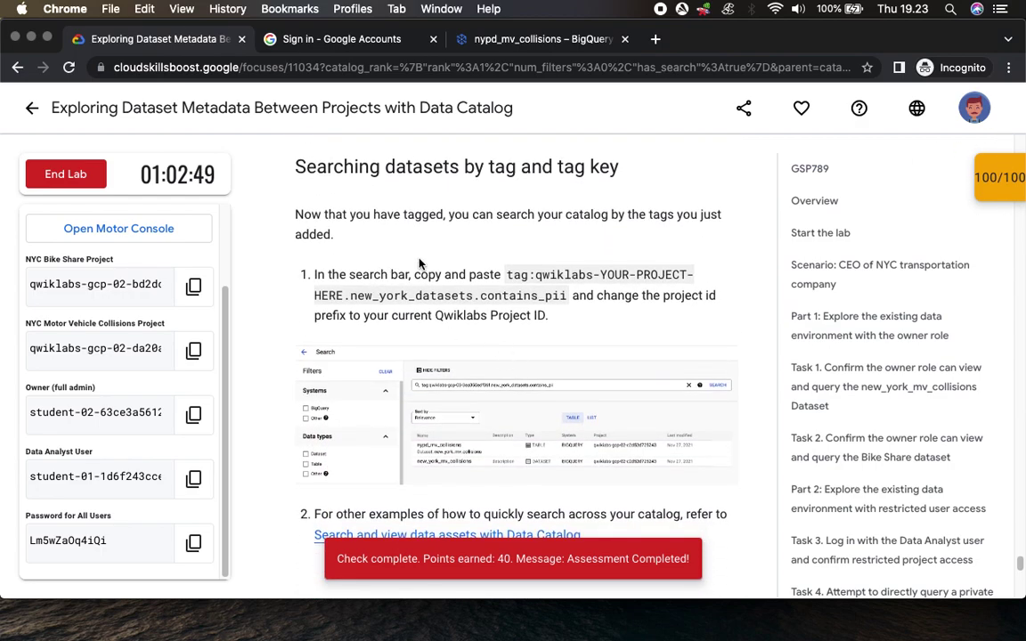
Step: Copy the lab's query tag:qwiklabs-YOUR-PROJECT-HERE.new_york_datasets.contains_pii and replace the current query in Dataplex Search with it
scroll(499, 267, "down", 3)
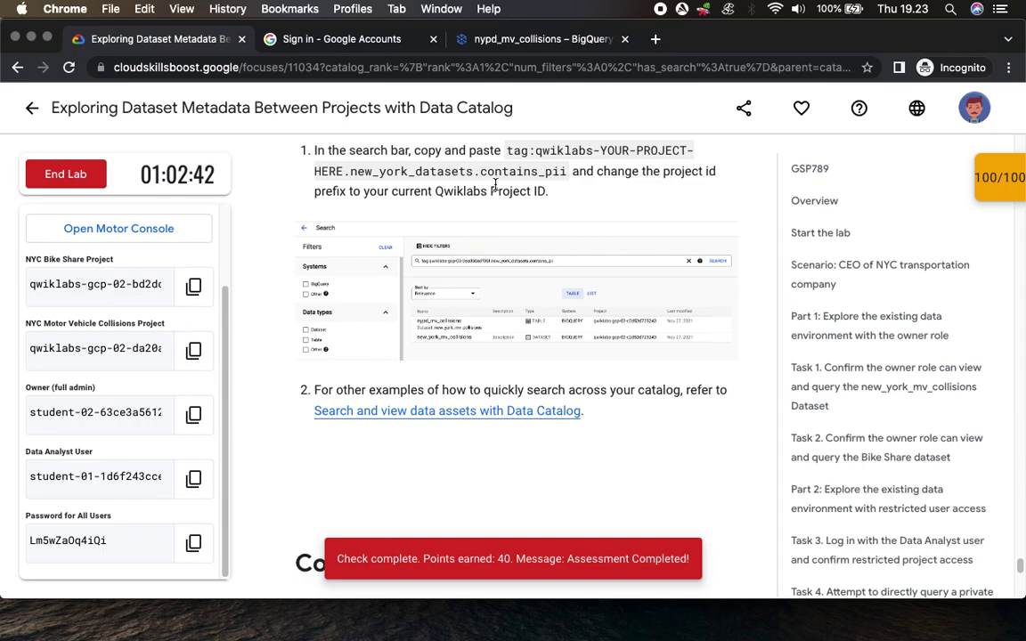
left_click_drag(505, 149, 567, 172)
key("super+c")
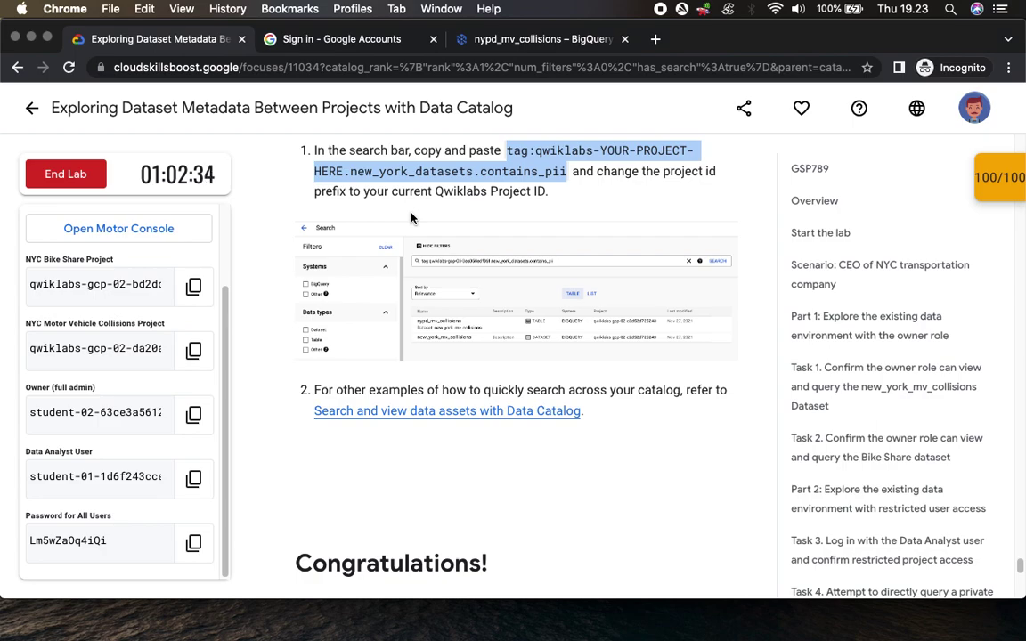
left_click(537, 39)
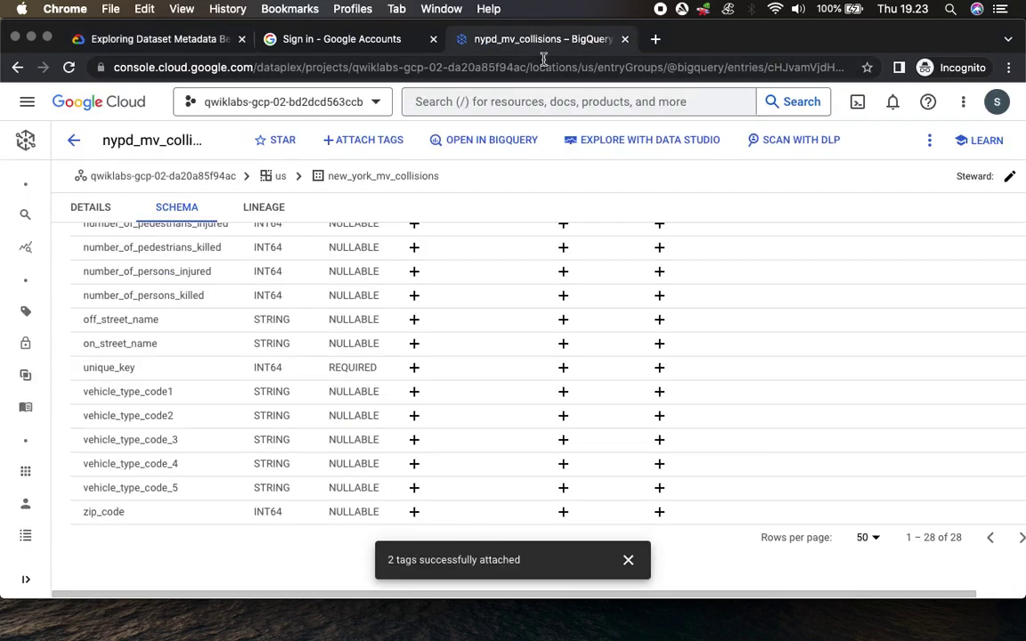
left_click(74, 145)
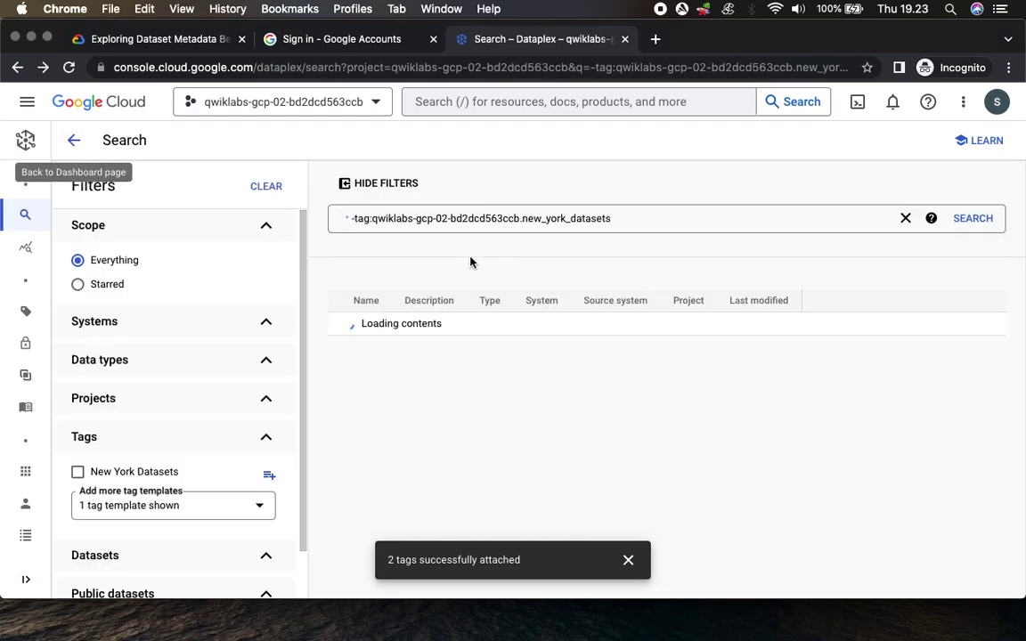
left_click_drag(674, 221, 172, 222)
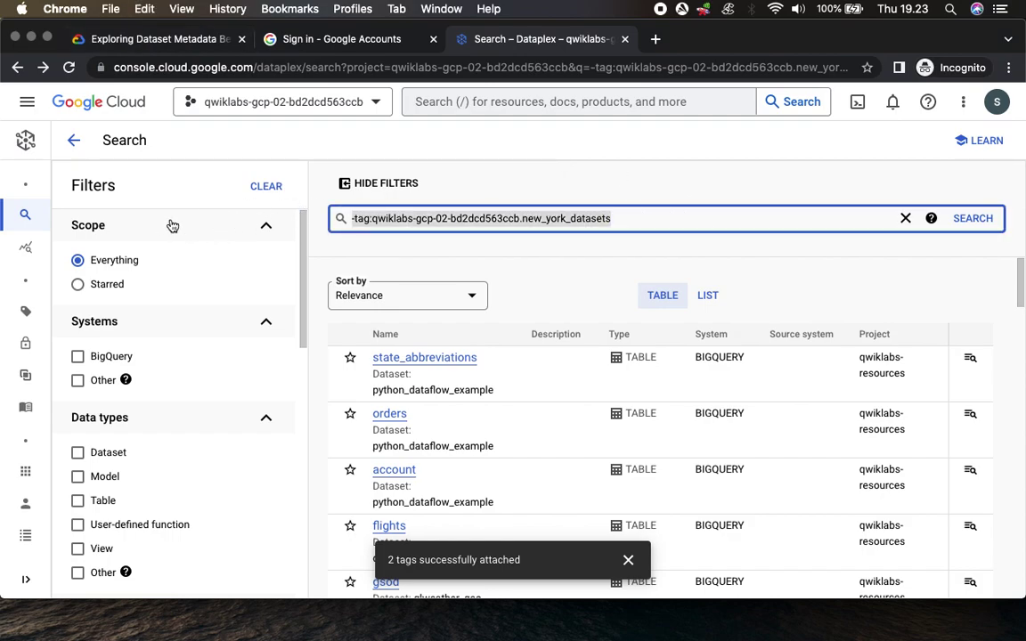
key("super+v")
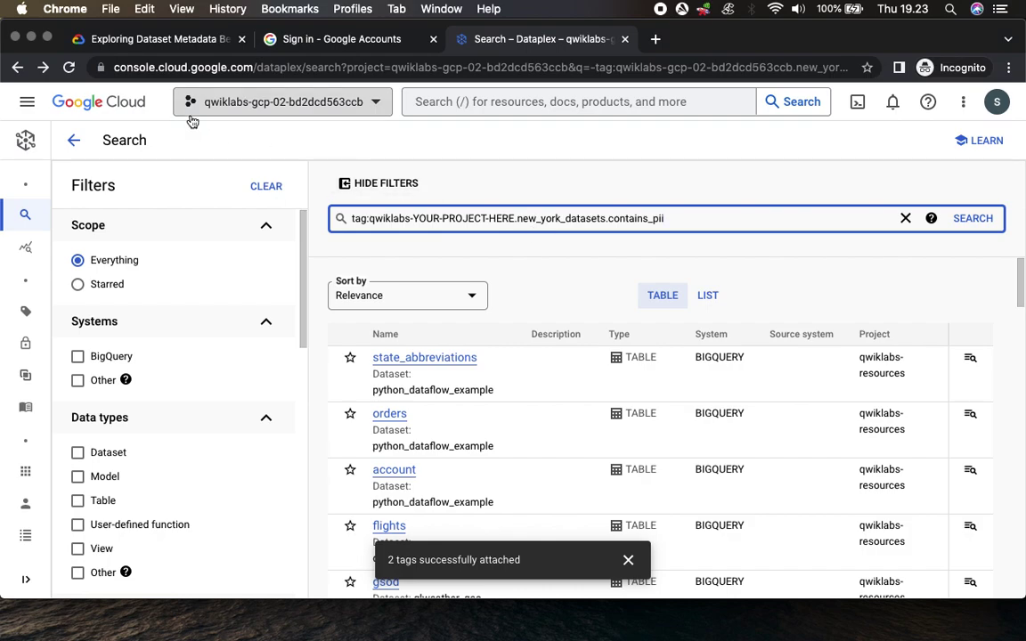
Step: Try searching with the query's project placeholder replaced by the NYC Motor Vehicle Collisions project ID, qwiklabs-gcp-02-da20a85f94ac
left_click(175, 45)
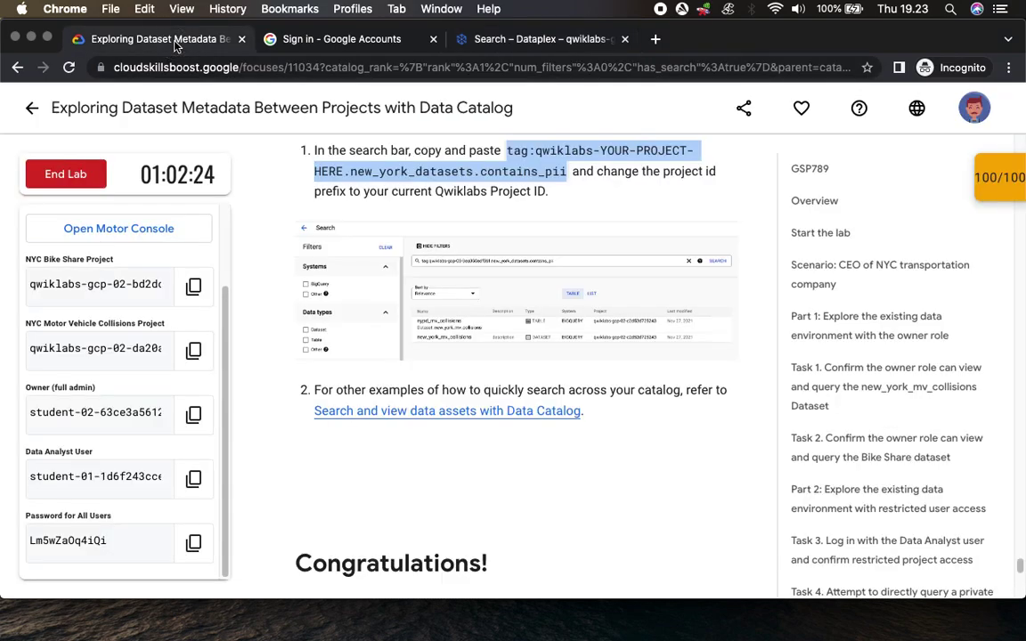
left_click(370, 46)
left_click(550, 46)
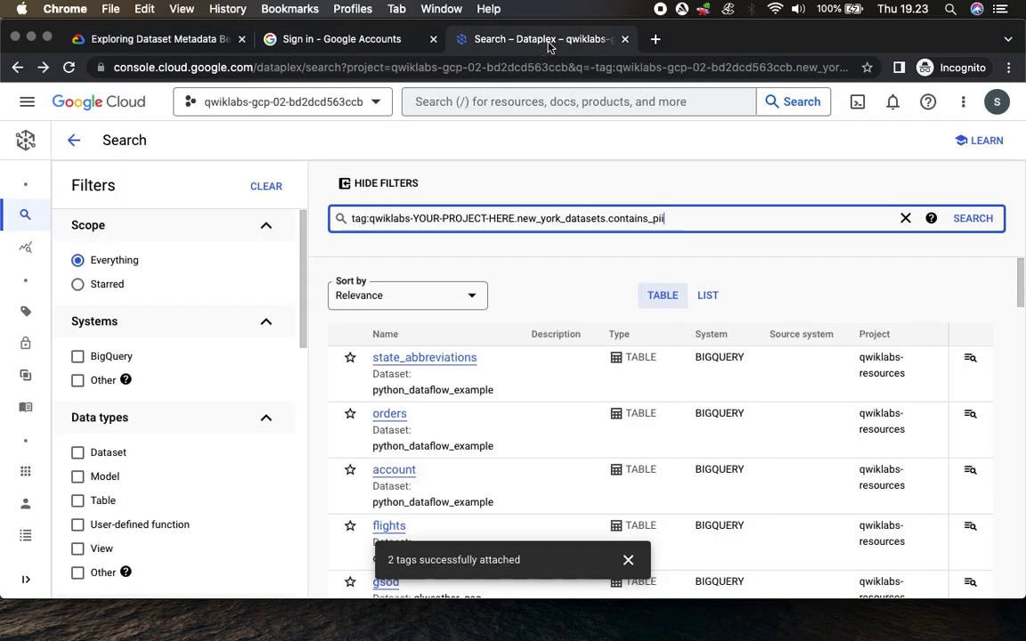
left_click(167, 42)
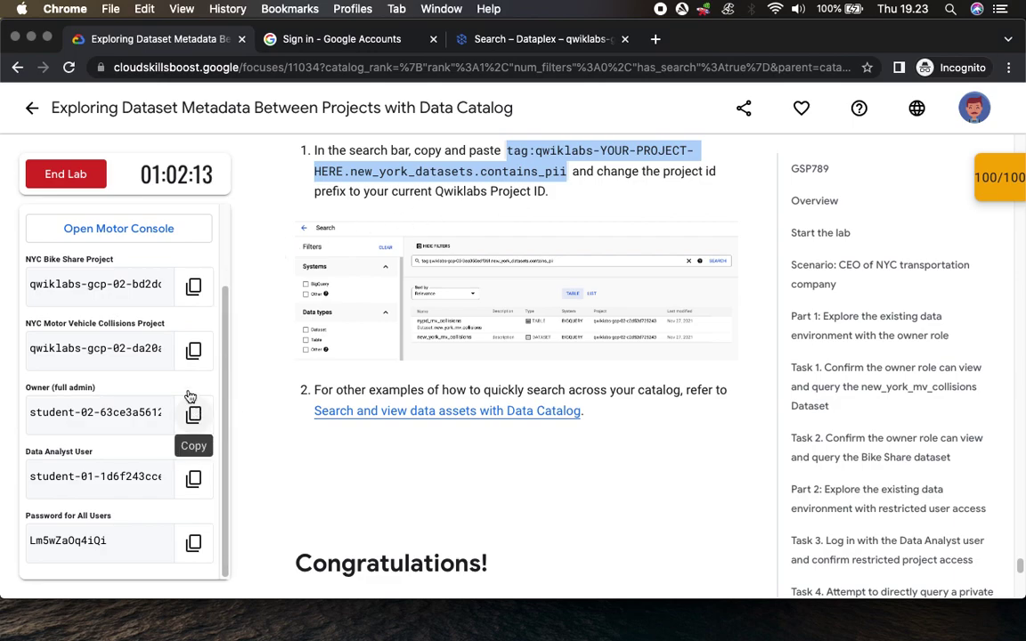
left_click(195, 353)
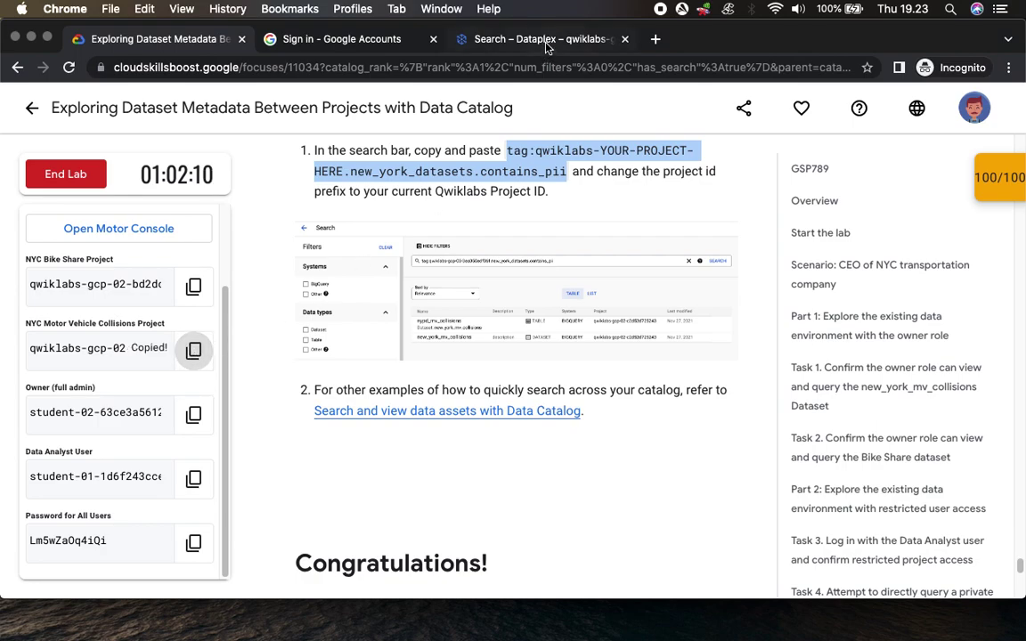
left_click(543, 39)
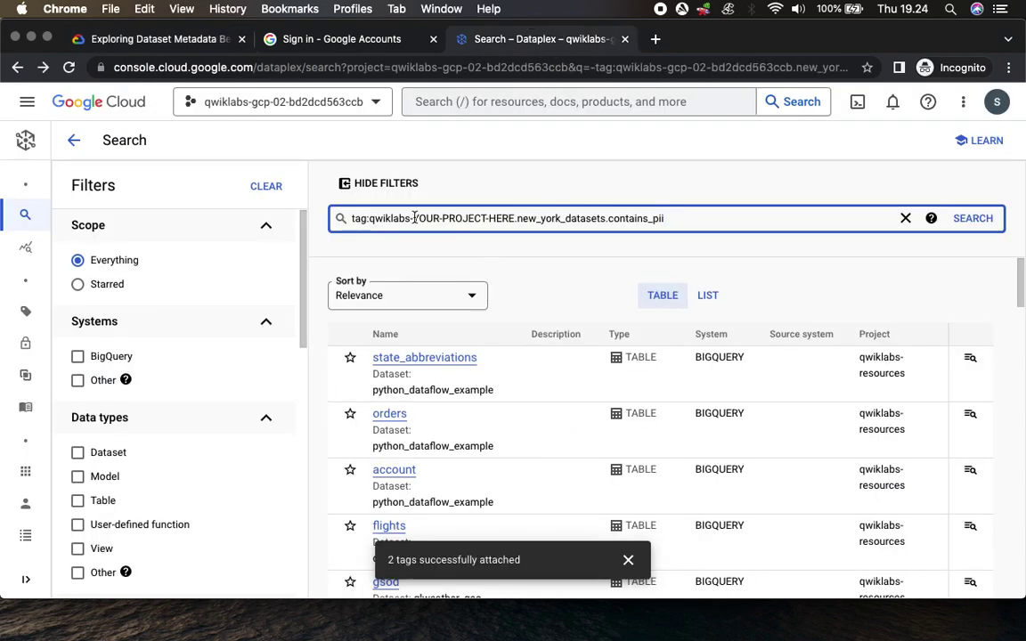
left_click_drag(370, 221, 508, 218)
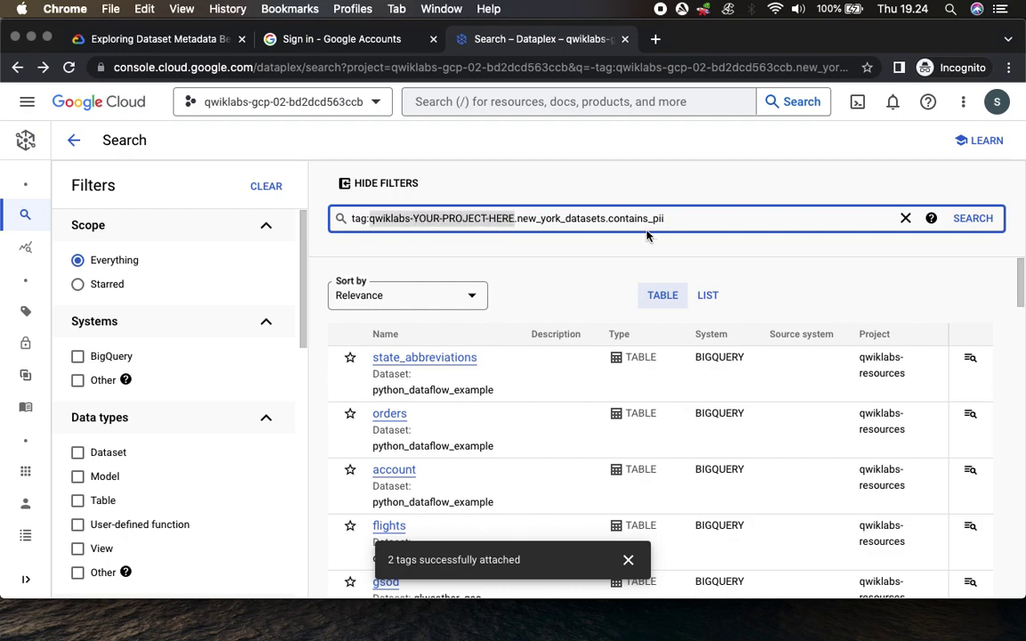
key("super+v")
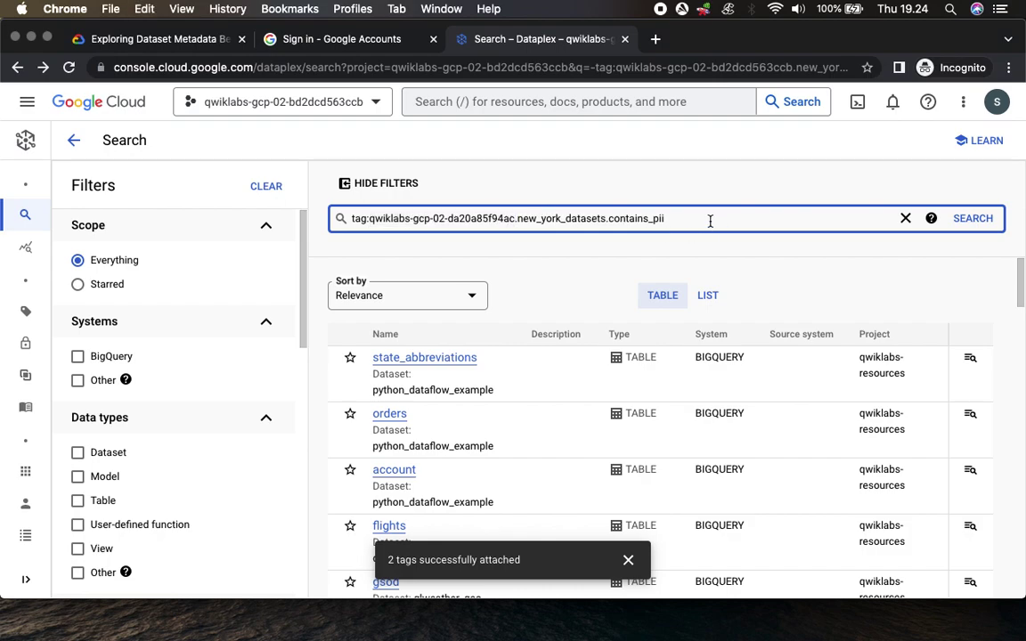
left_click(987, 220)
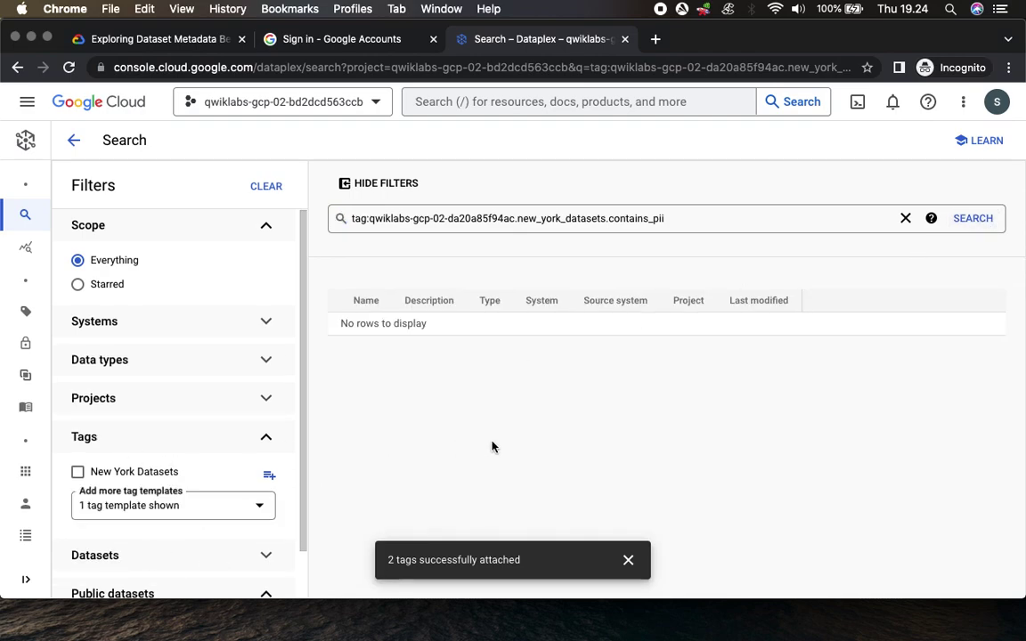
scroll(196, 398, "down", 1)
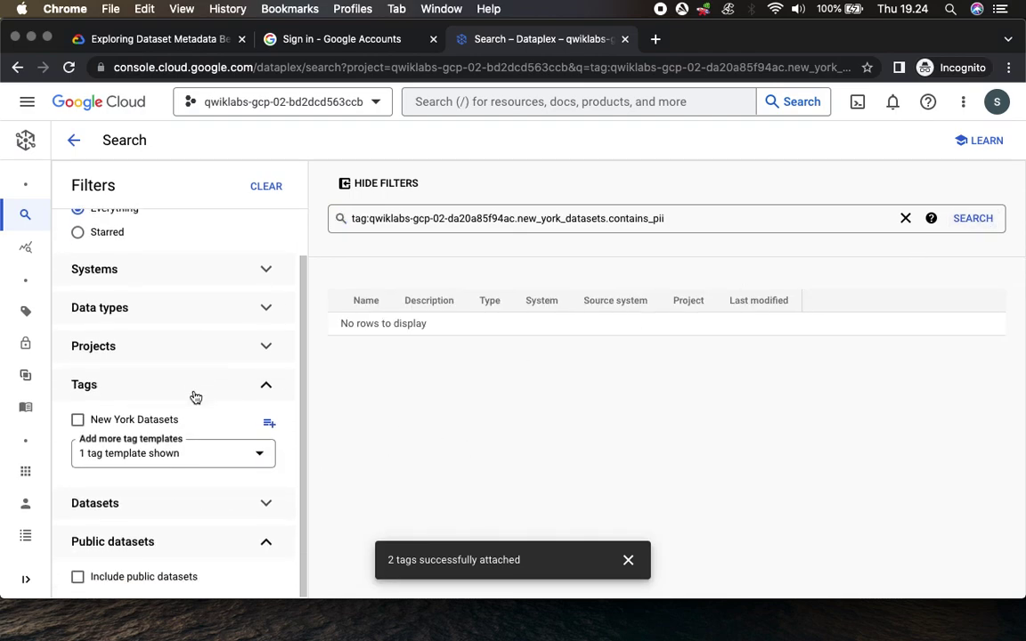
Step: Enlarge the lab's example search screenshot and compare its query and results with the current Dataplex search
left_click(169, 39)
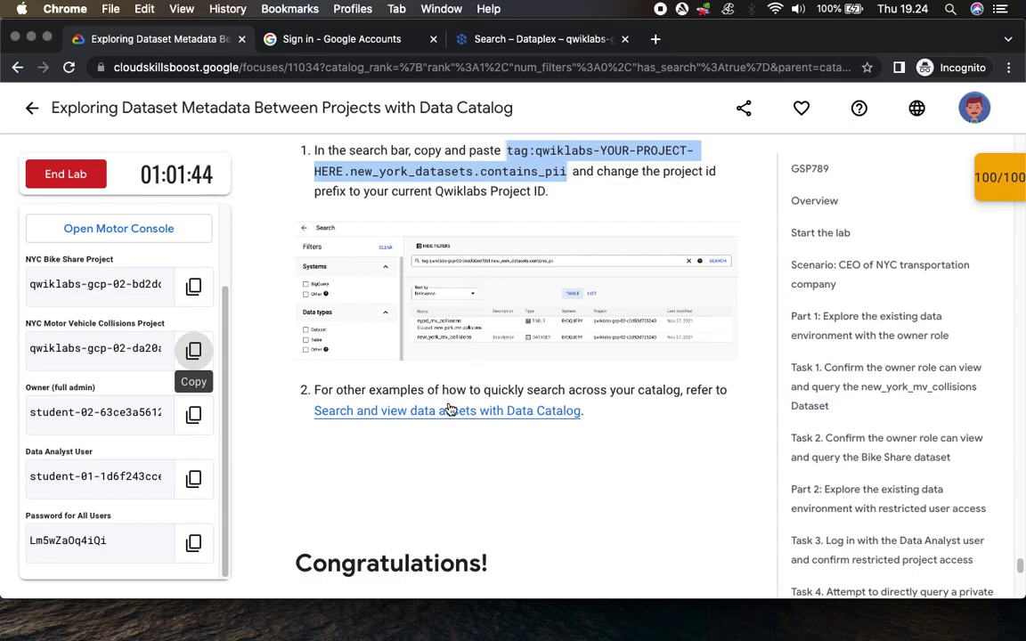
left_click(509, 289)
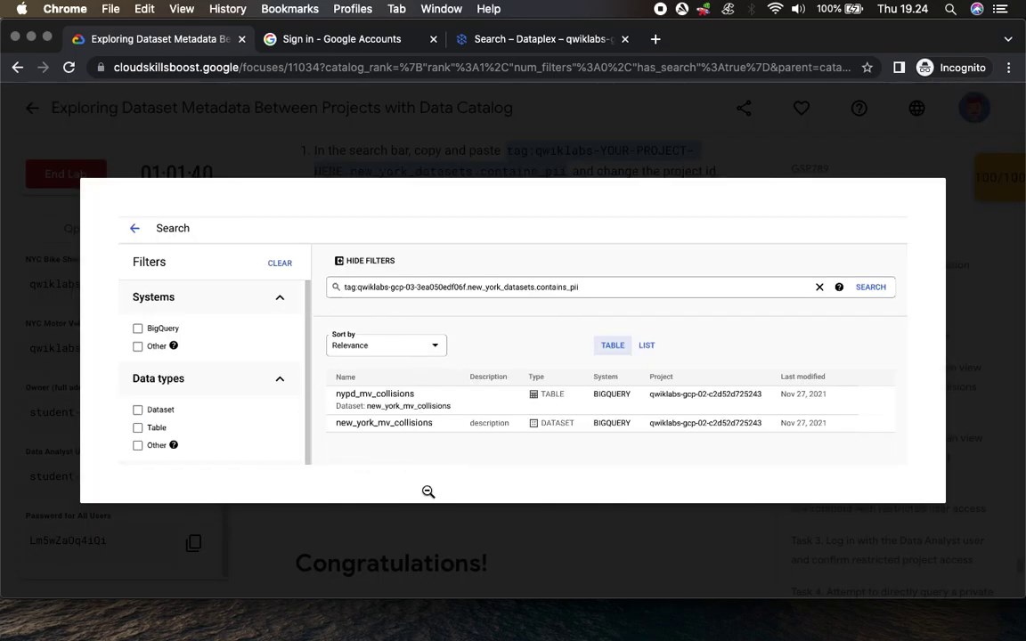
left_click(481, 527)
left_click(535, 35)
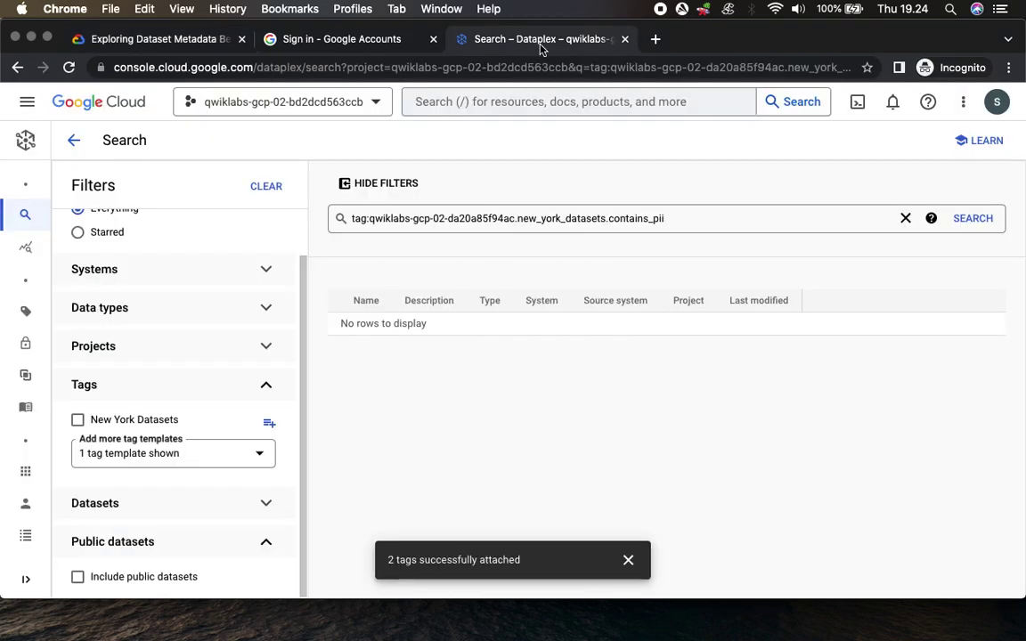
Step: Replace the query's project ID with the NYC Bike Share project's, qwiklabs-gcp-02-bd2dcd563ccb, and search the catalog by the contains_pii tag key
left_click(152, 40)
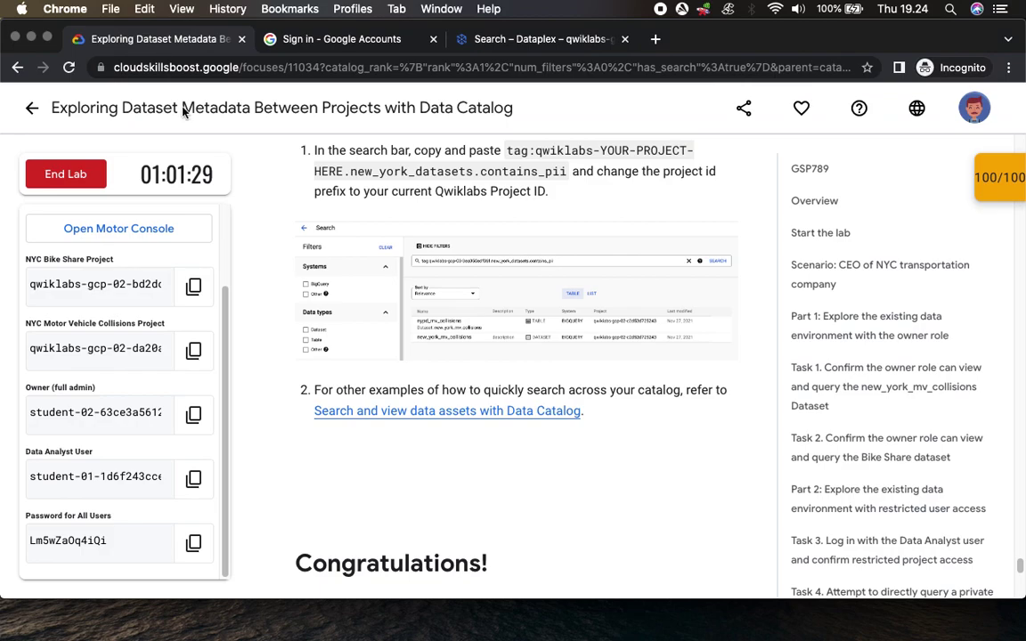
left_click(193, 351)
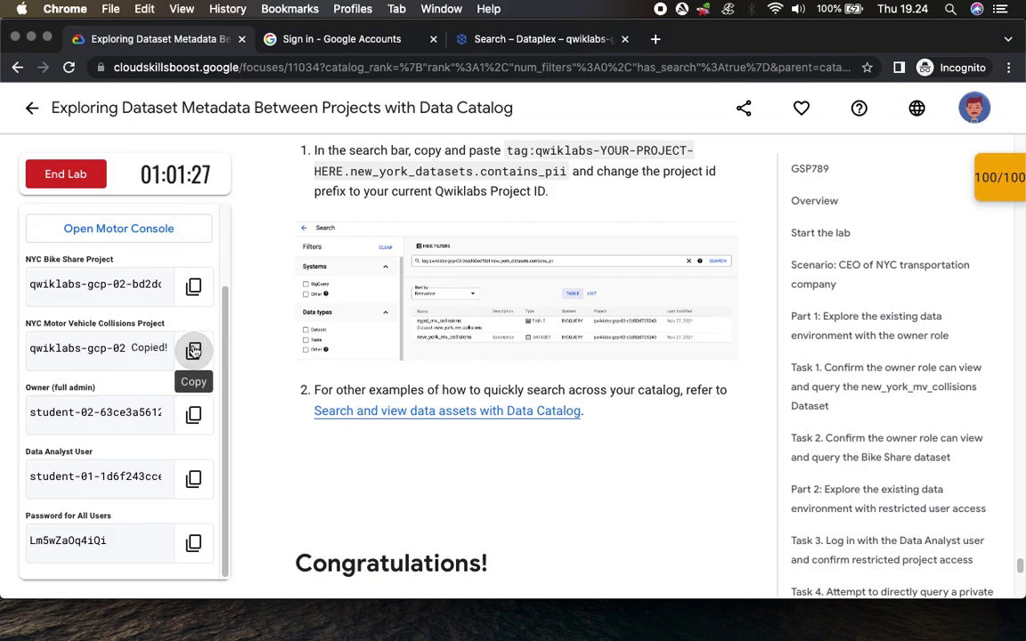
left_click(194, 285)
left_click(542, 40)
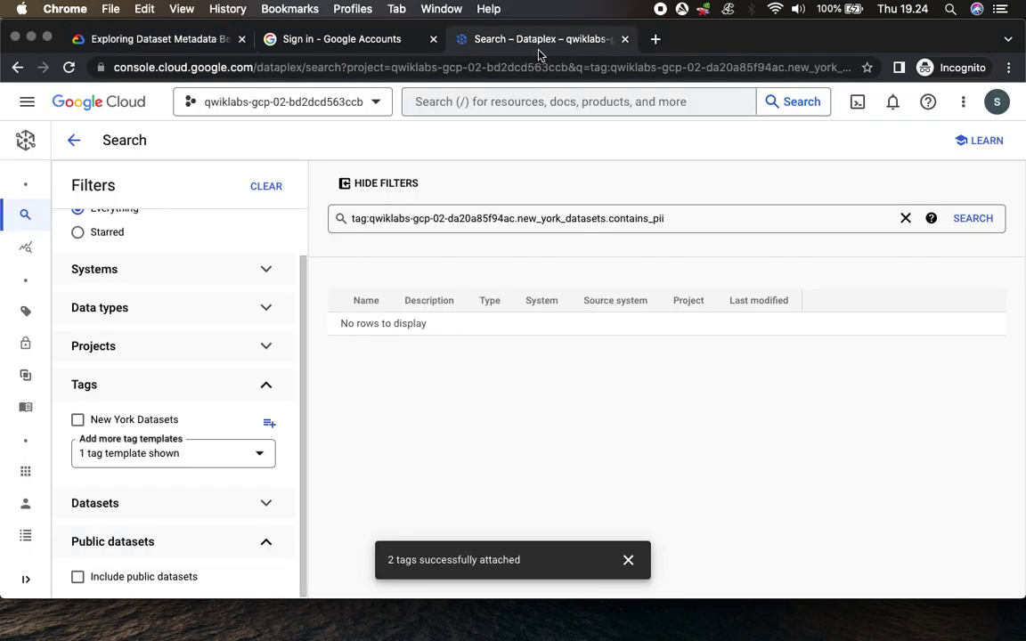
left_click_drag(369, 220, 516, 224)
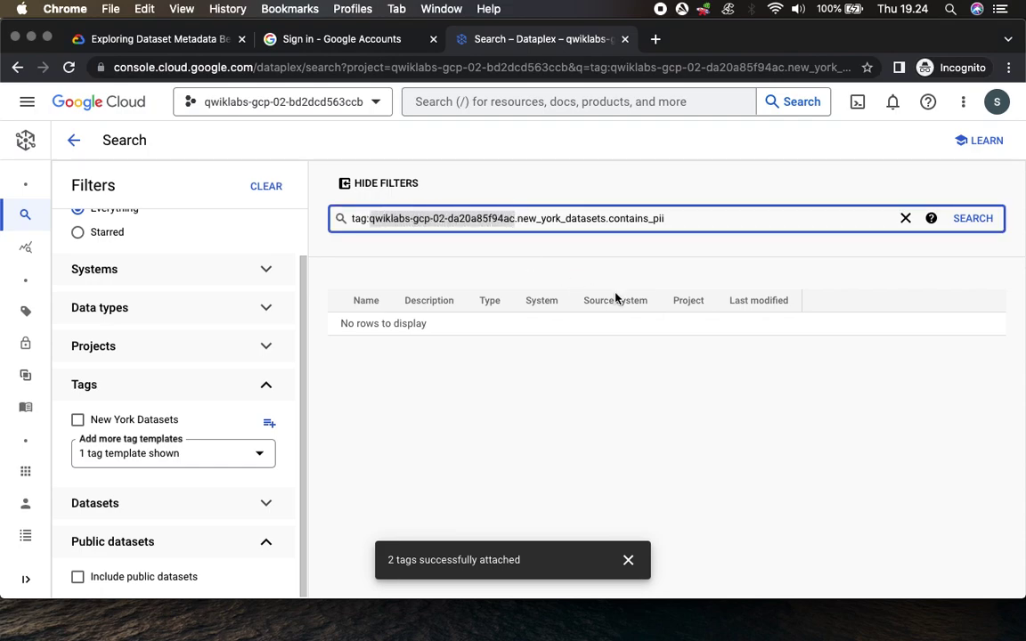
key("super+v")
left_click(980, 220)
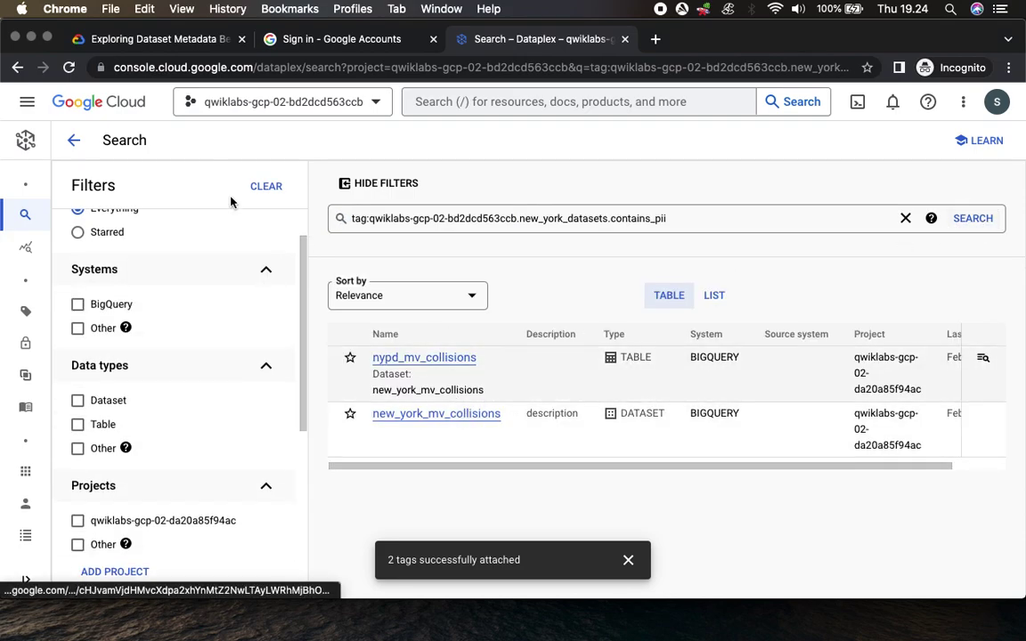
Step: Return to the lab page and read through the closing sections from Congratulations to the end of the manual
left_click(124, 40)
scroll(356, 386, "down", 3)
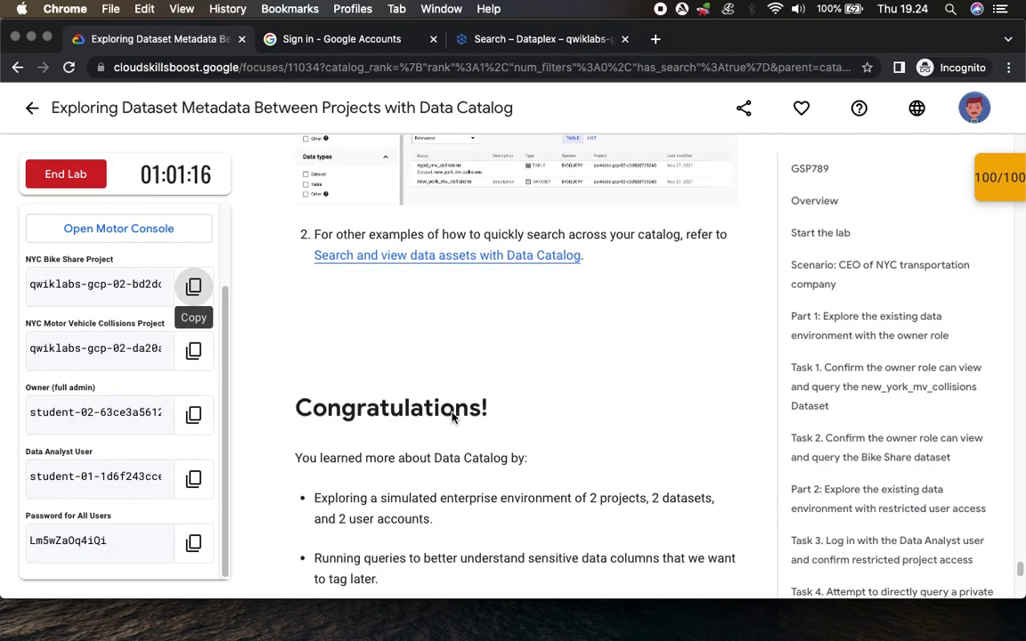
scroll(355, 375, "down", 2)
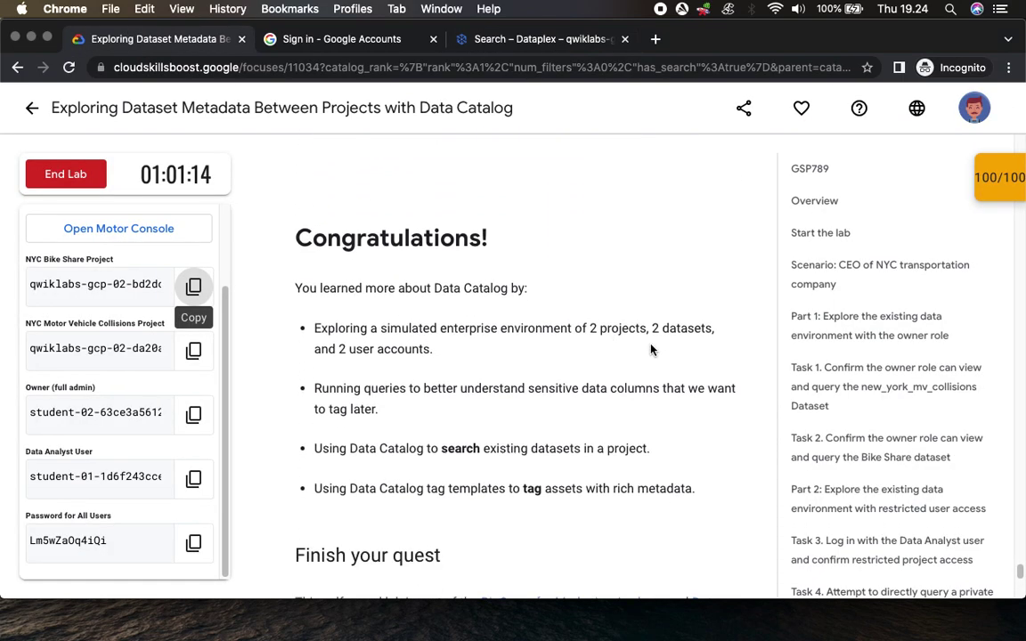
scroll(353, 352, "down", 2)
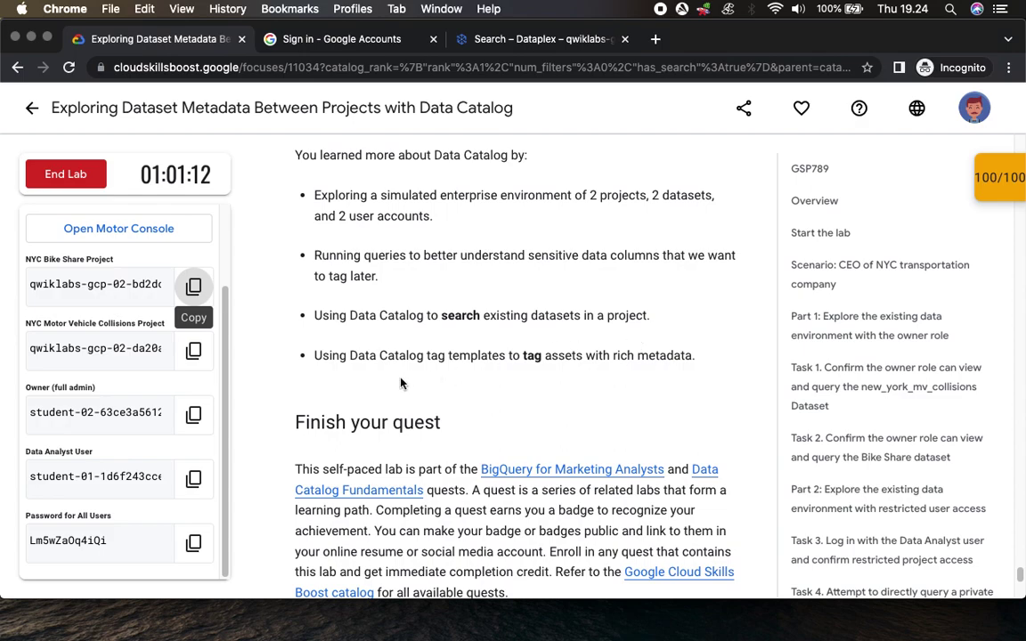
scroll(362, 419, "down", 4)
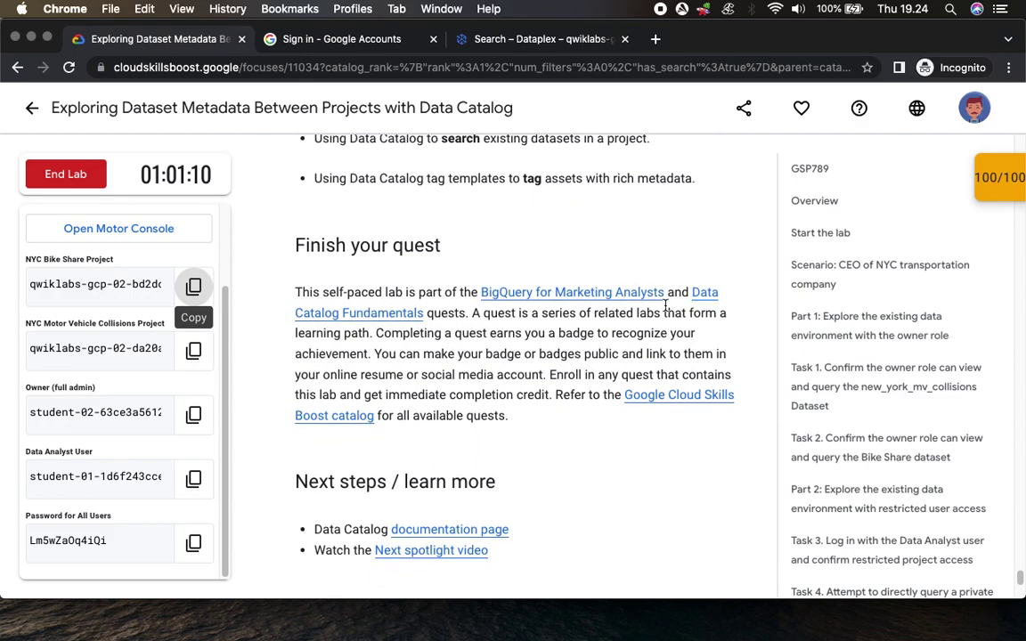
scroll(638, 372, "down", 5)
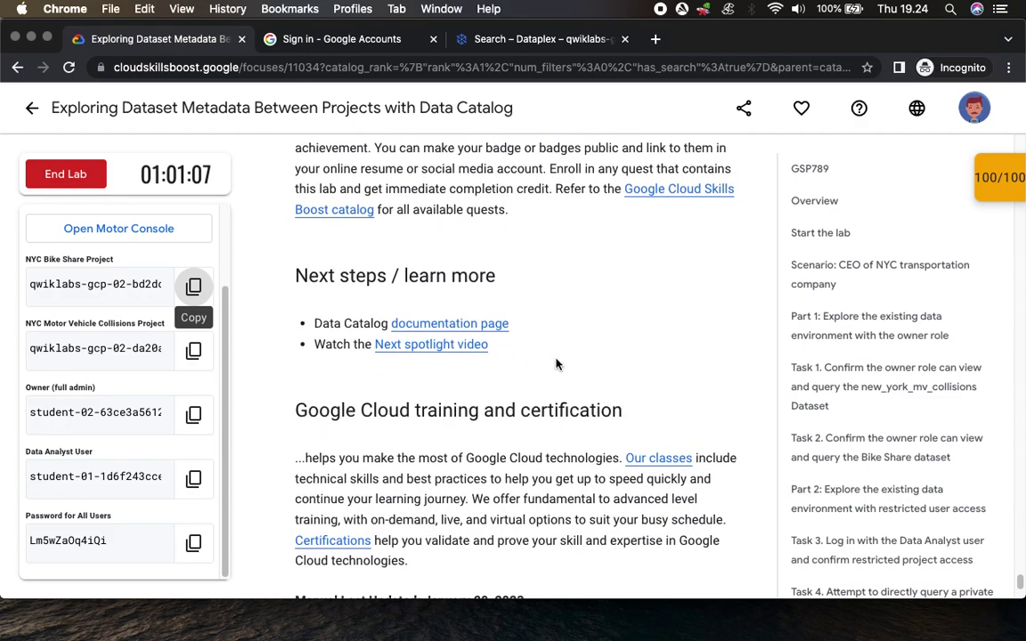
scroll(674, 438, "down", 4)
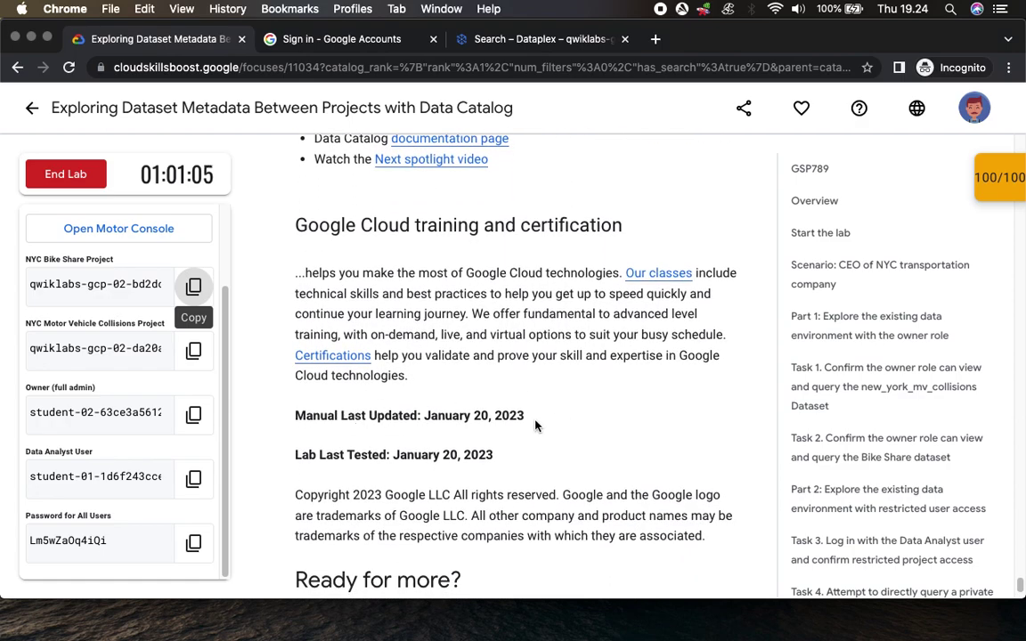
scroll(363, 482, "down", 7)
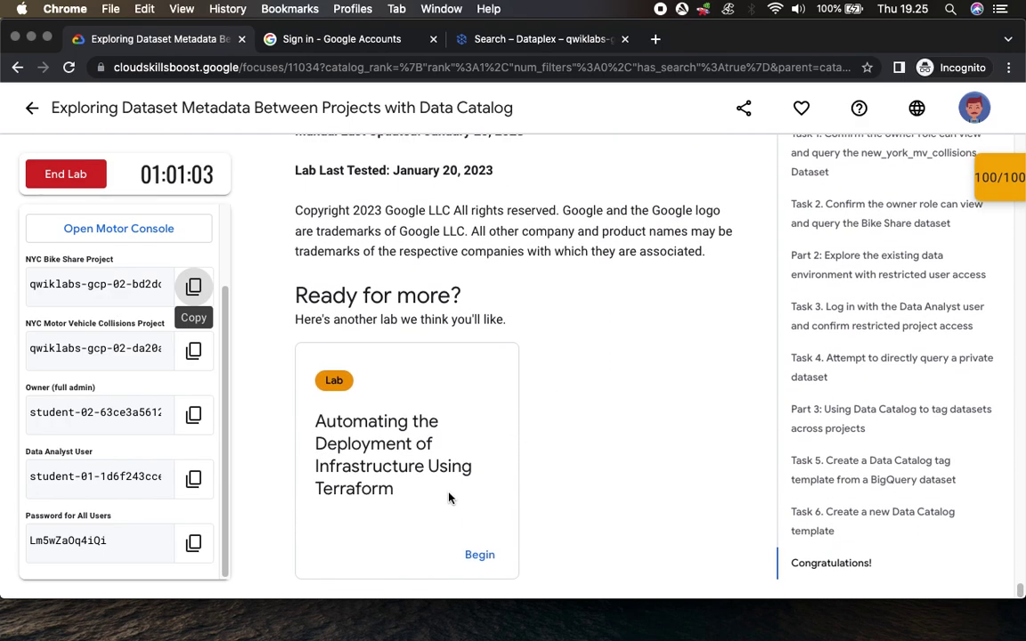
Step: End the lab, confirm the submission, and submit a five-star satisfaction rating
left_click(99, 178)
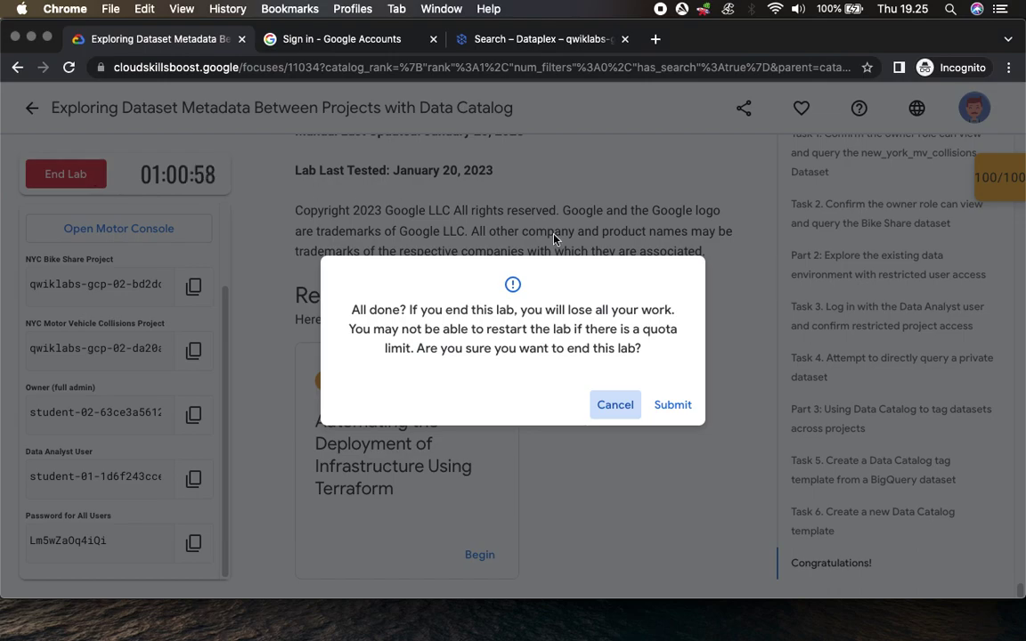
left_click(692, 406)
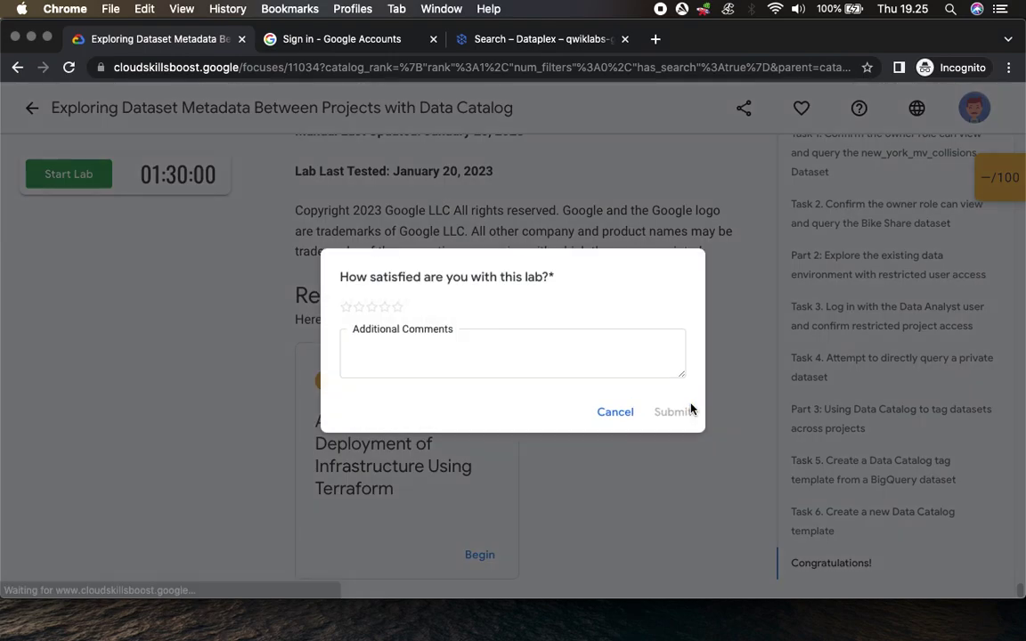
left_click(397, 307)
left_click(671, 413)
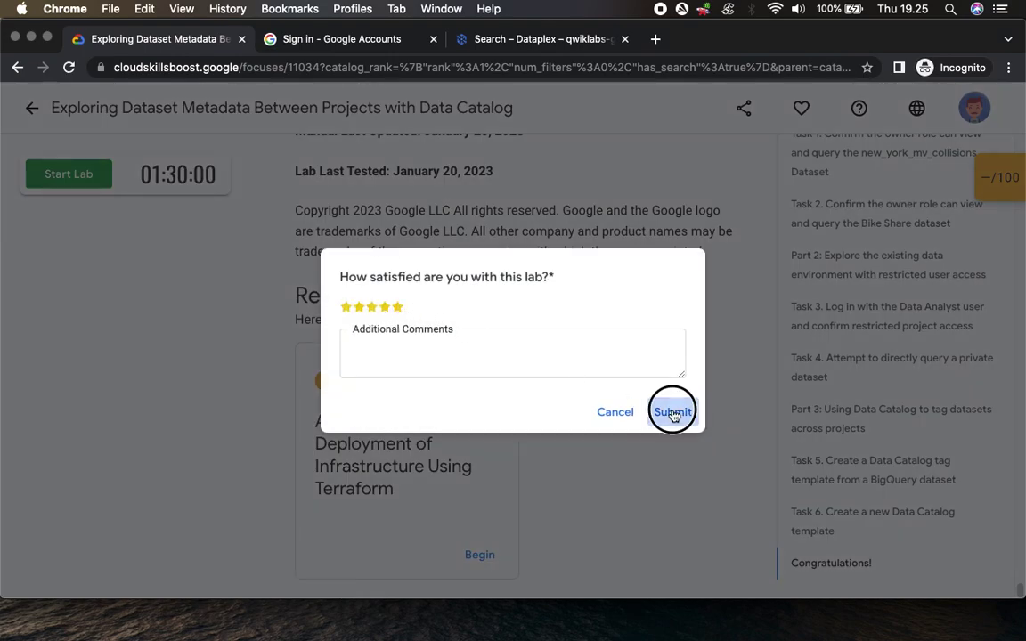